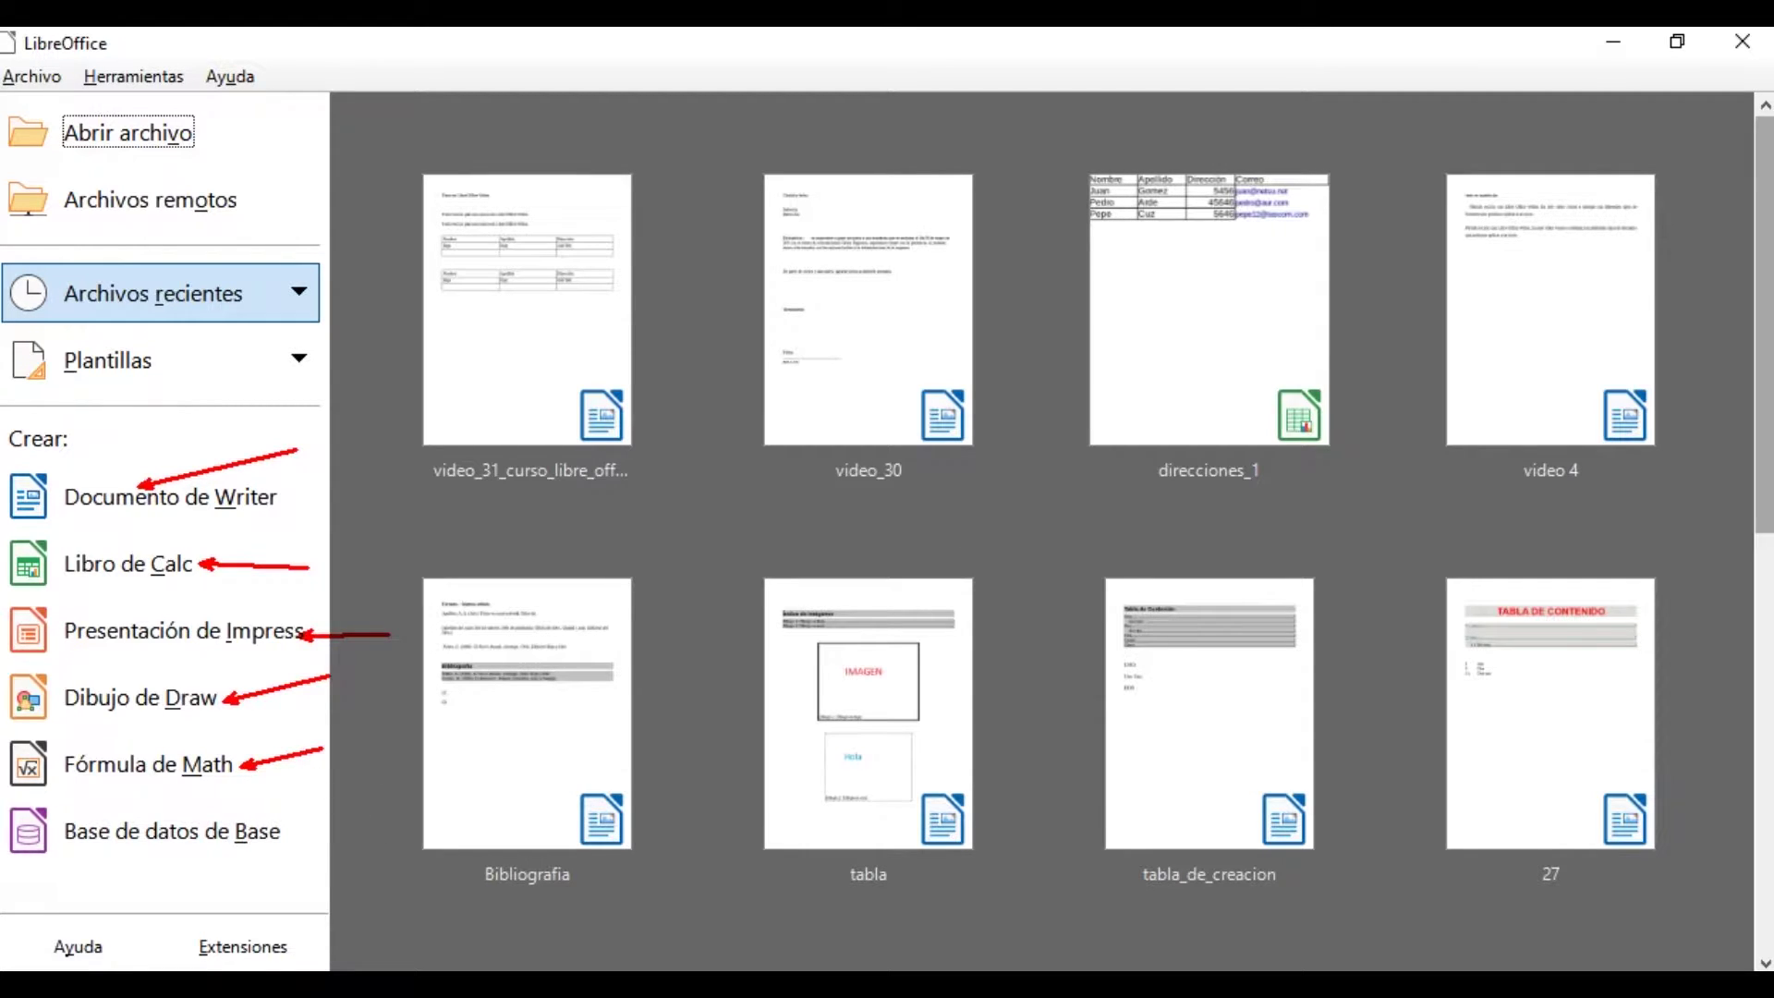
Create a new text document and dismiss the Consejo del día tip
key("Escape")
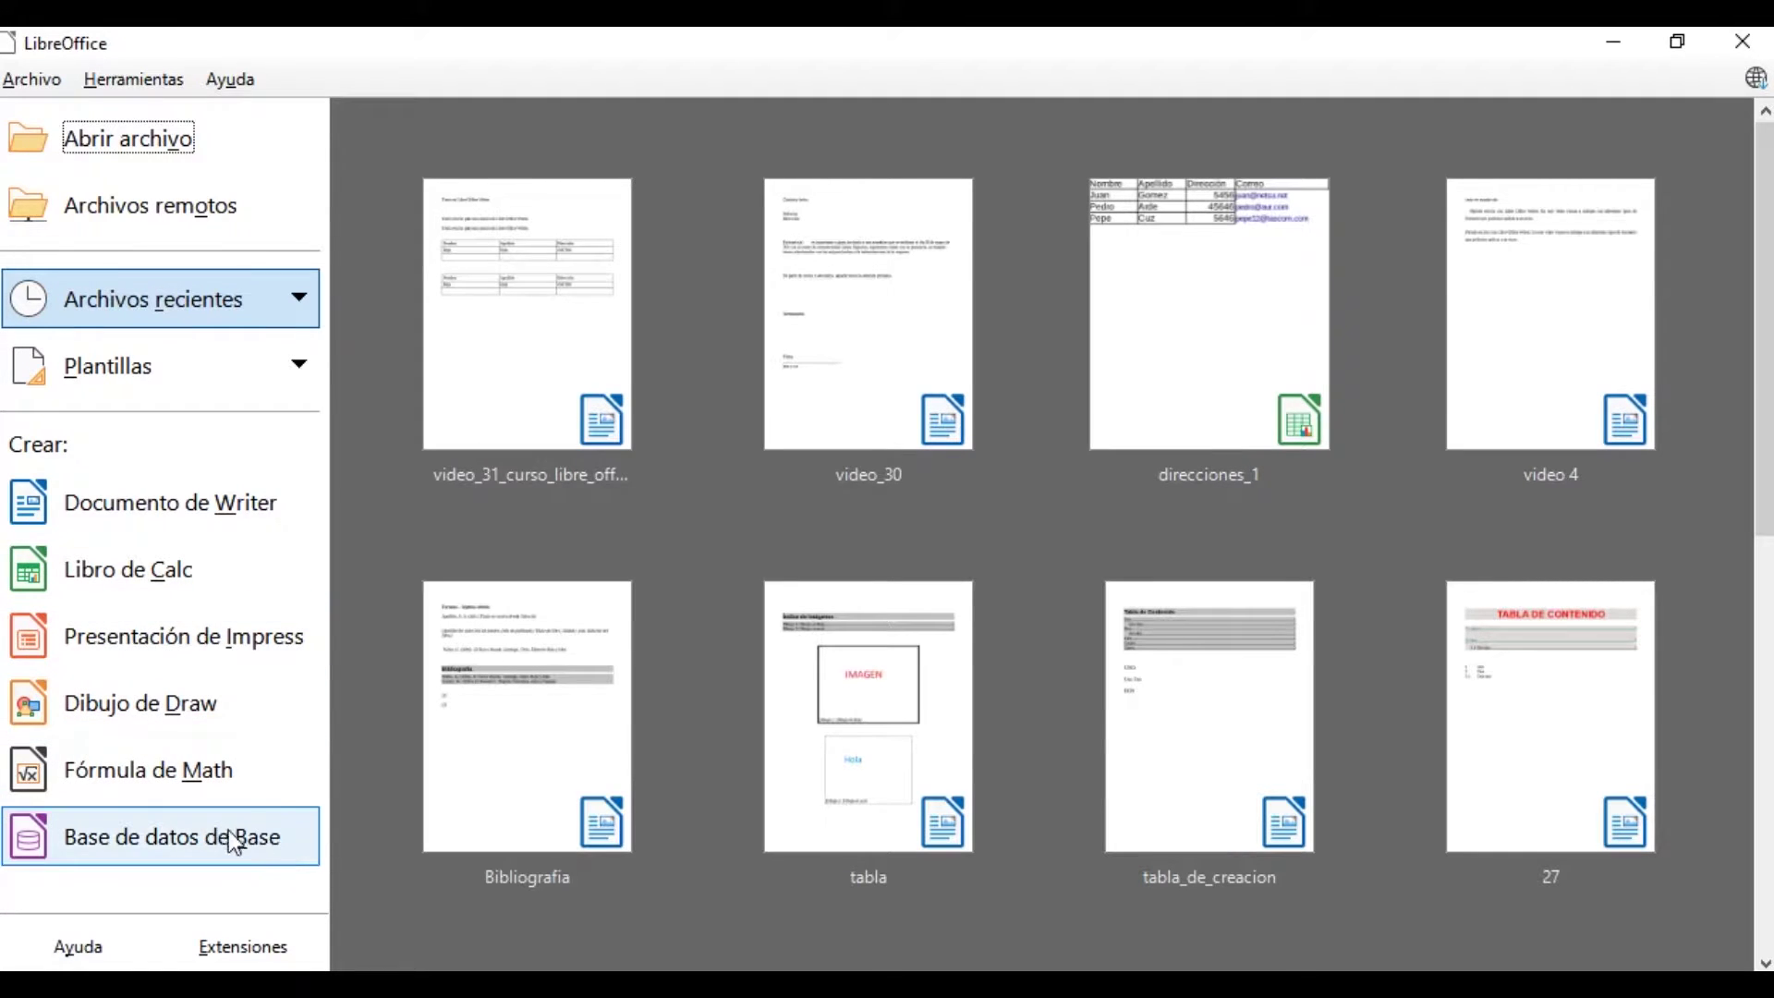
left_click(186, 511)
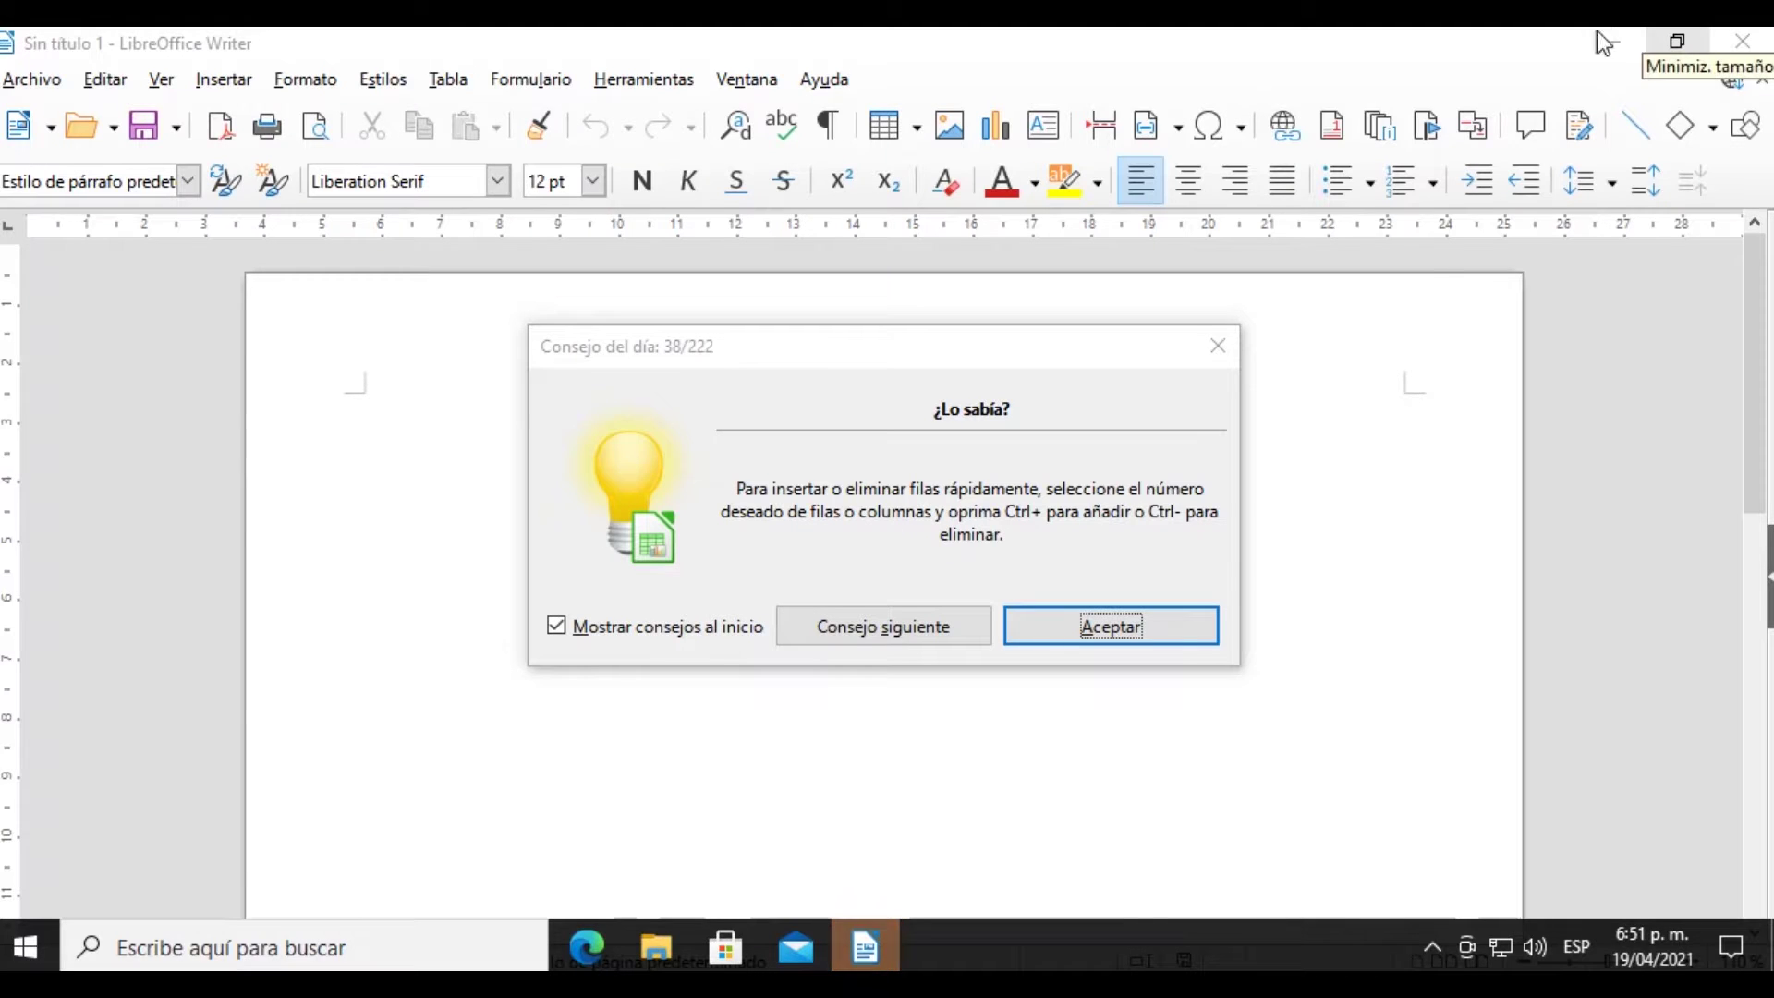
left_click(1147, 639)
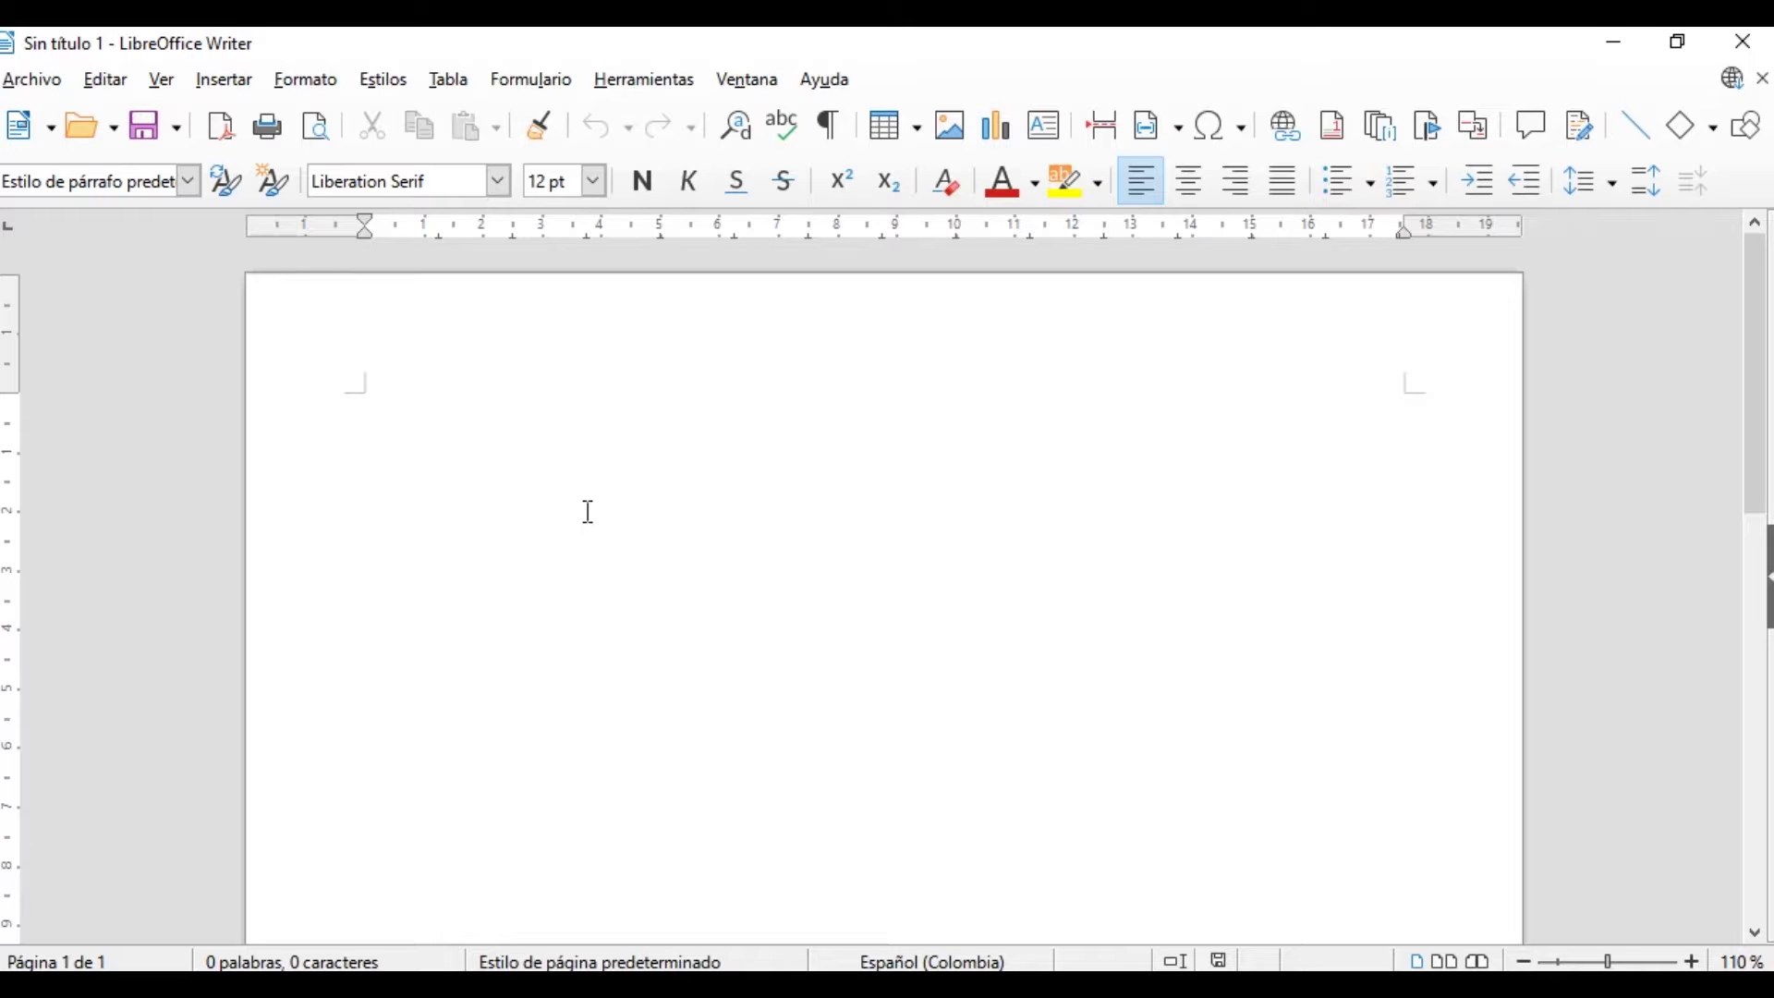
Add an empty line at the top and bring up the Insertar > Objeto choices
key("Return")
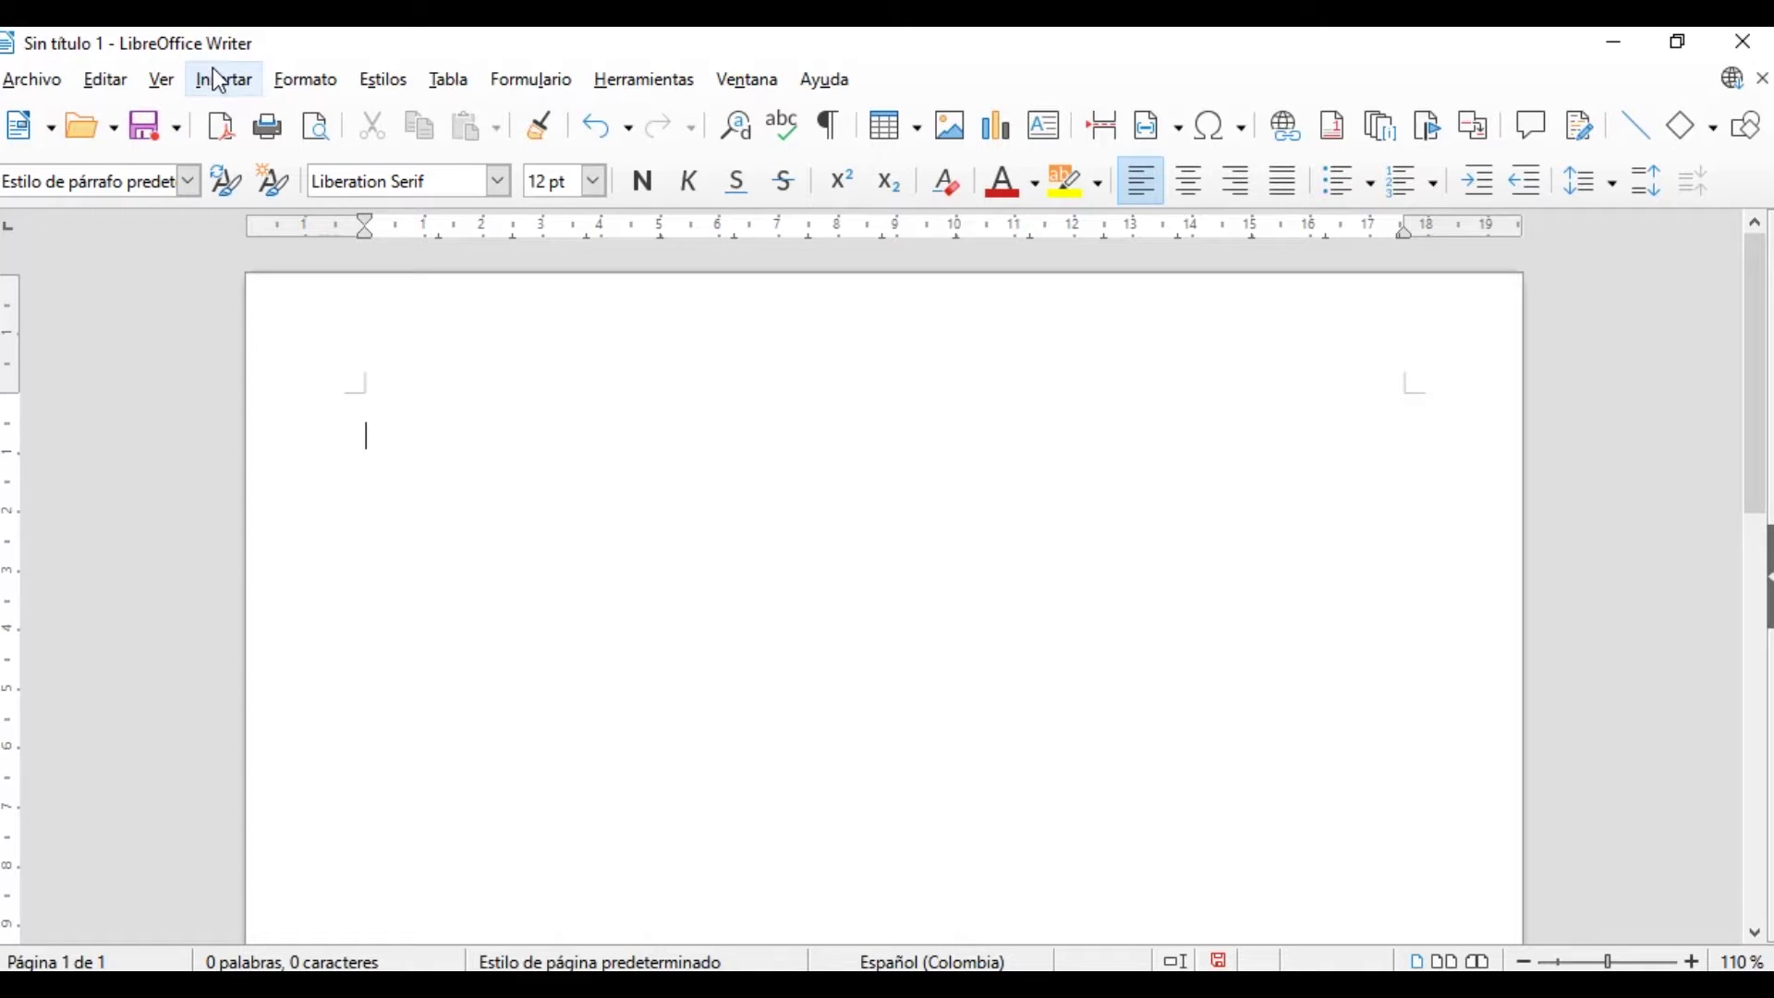
left_click(220, 81)
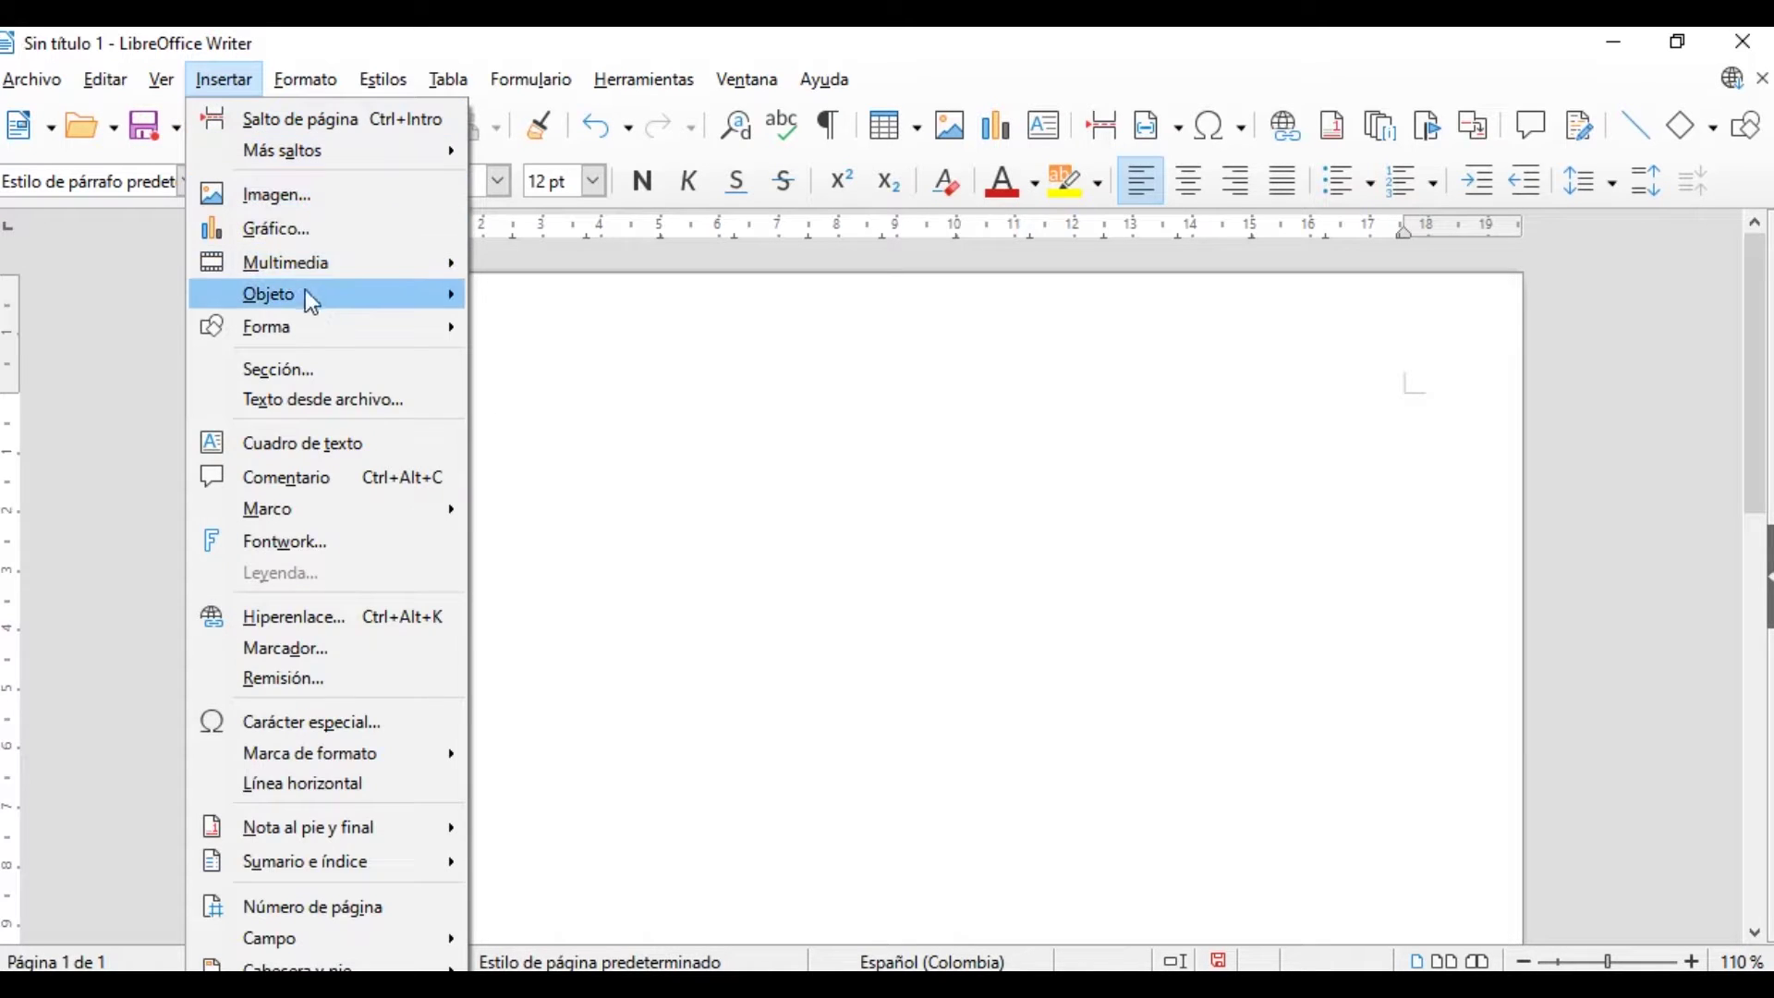
mouse_move(319, 296)
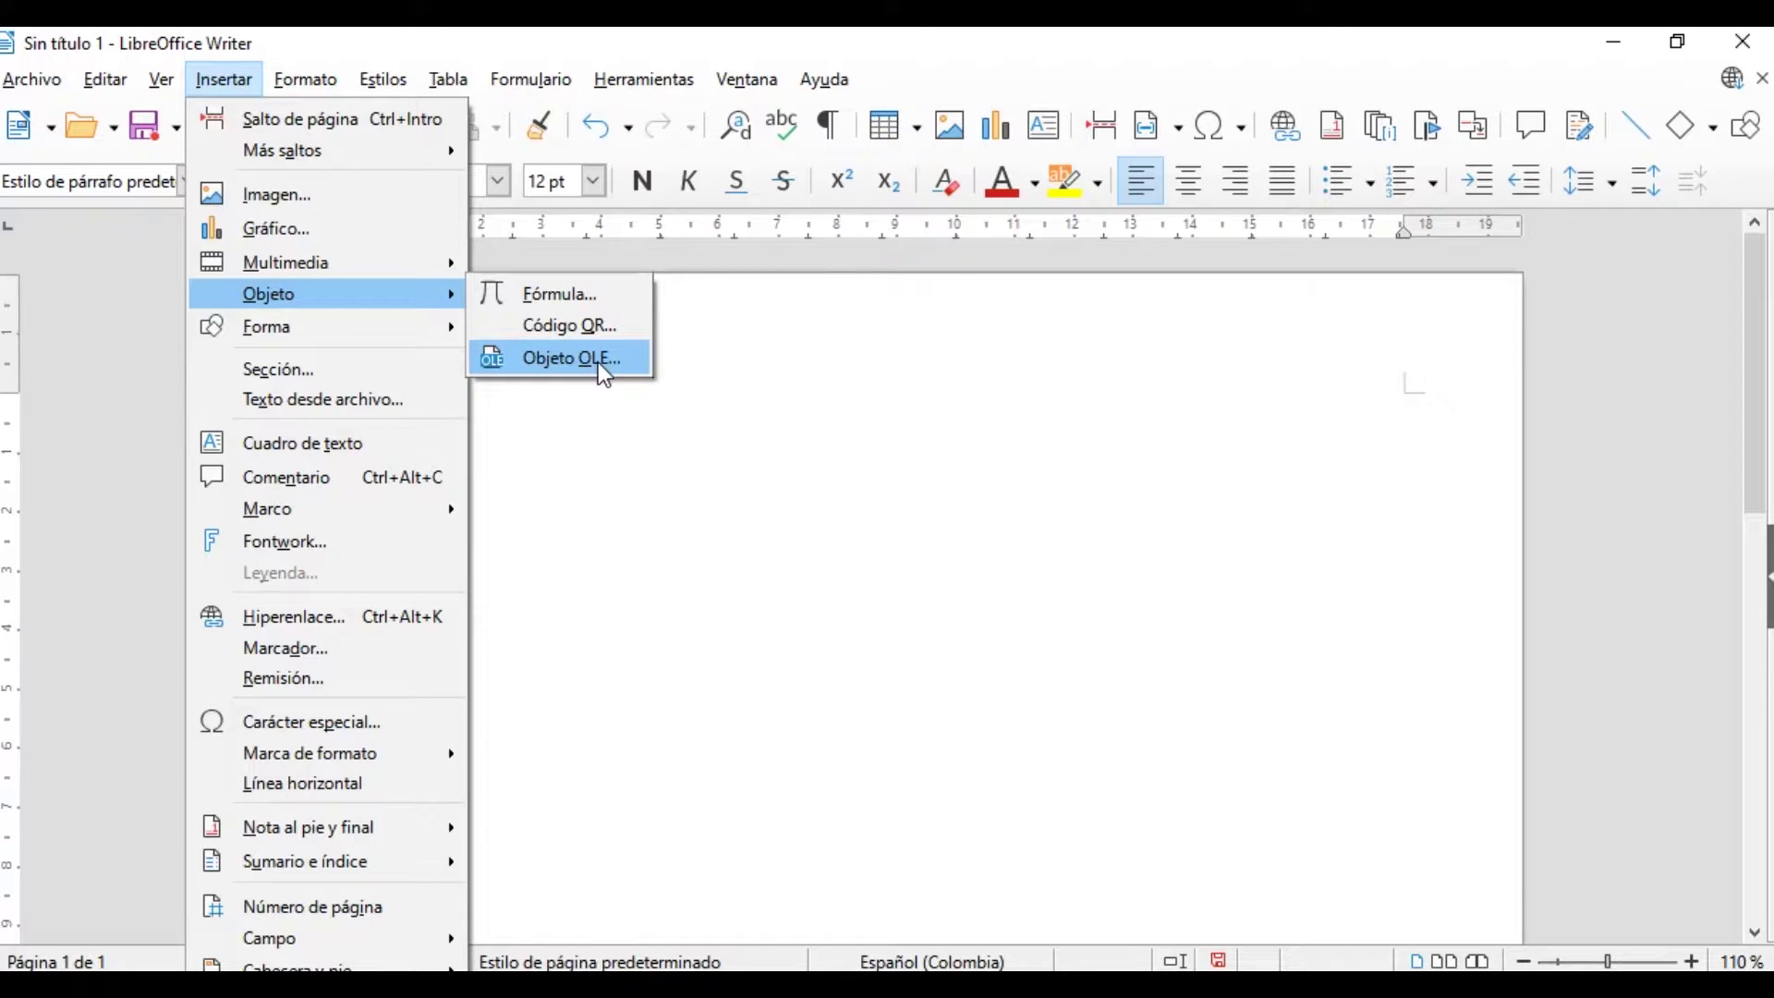
Embed a new Hoja de cálculo de LibreOffice 7.0 OLE object on the page
left_click(569, 361)
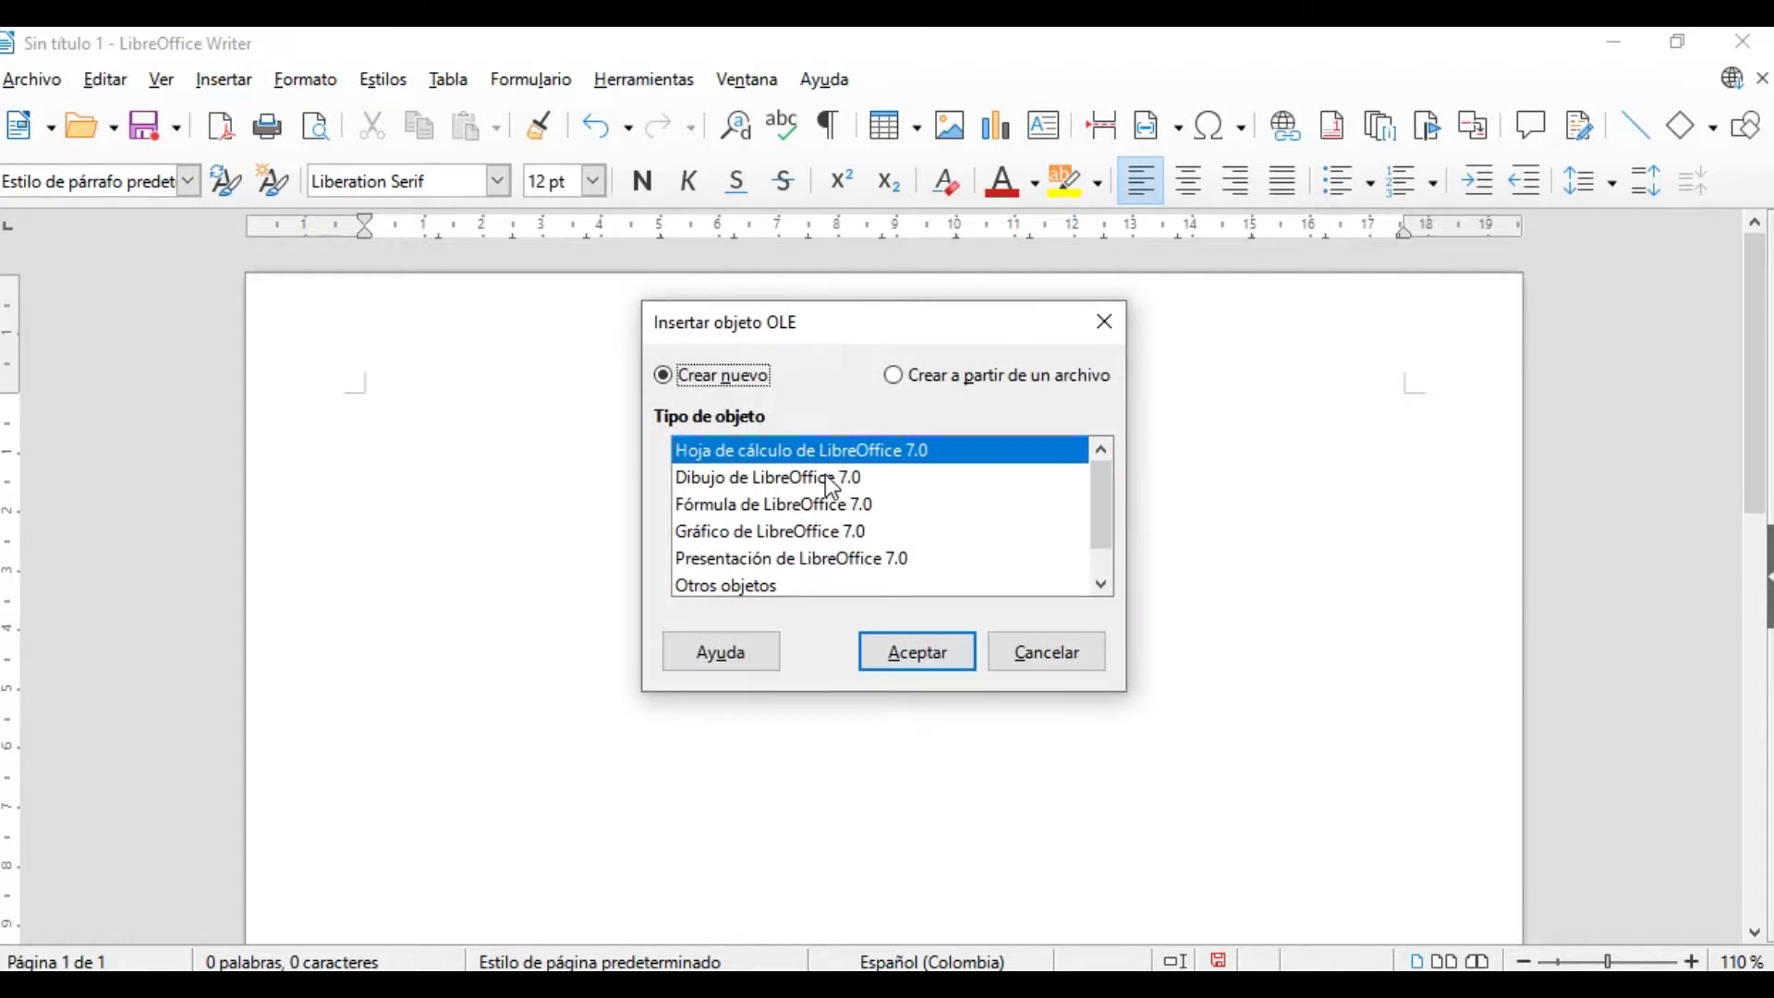
left_click_drag(1127, 695, 1230, 831)
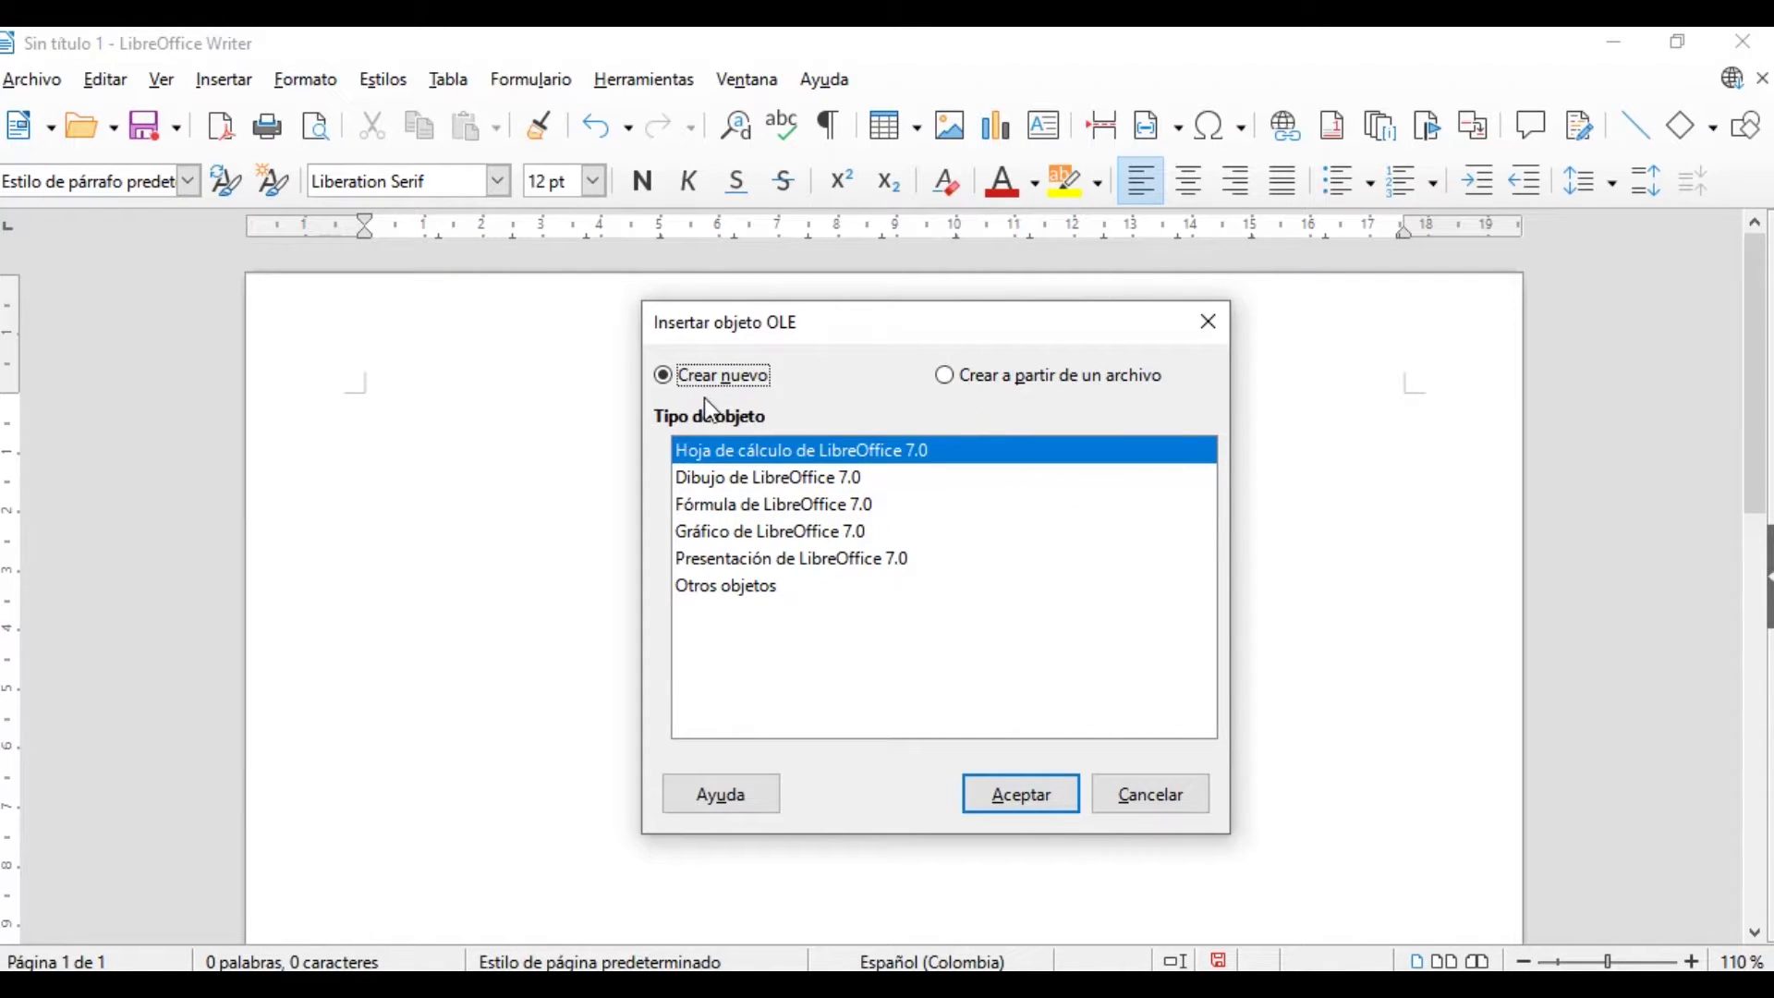
left_click(774, 475)
key("Down")
key("Down")
key("Down")
key("Down")
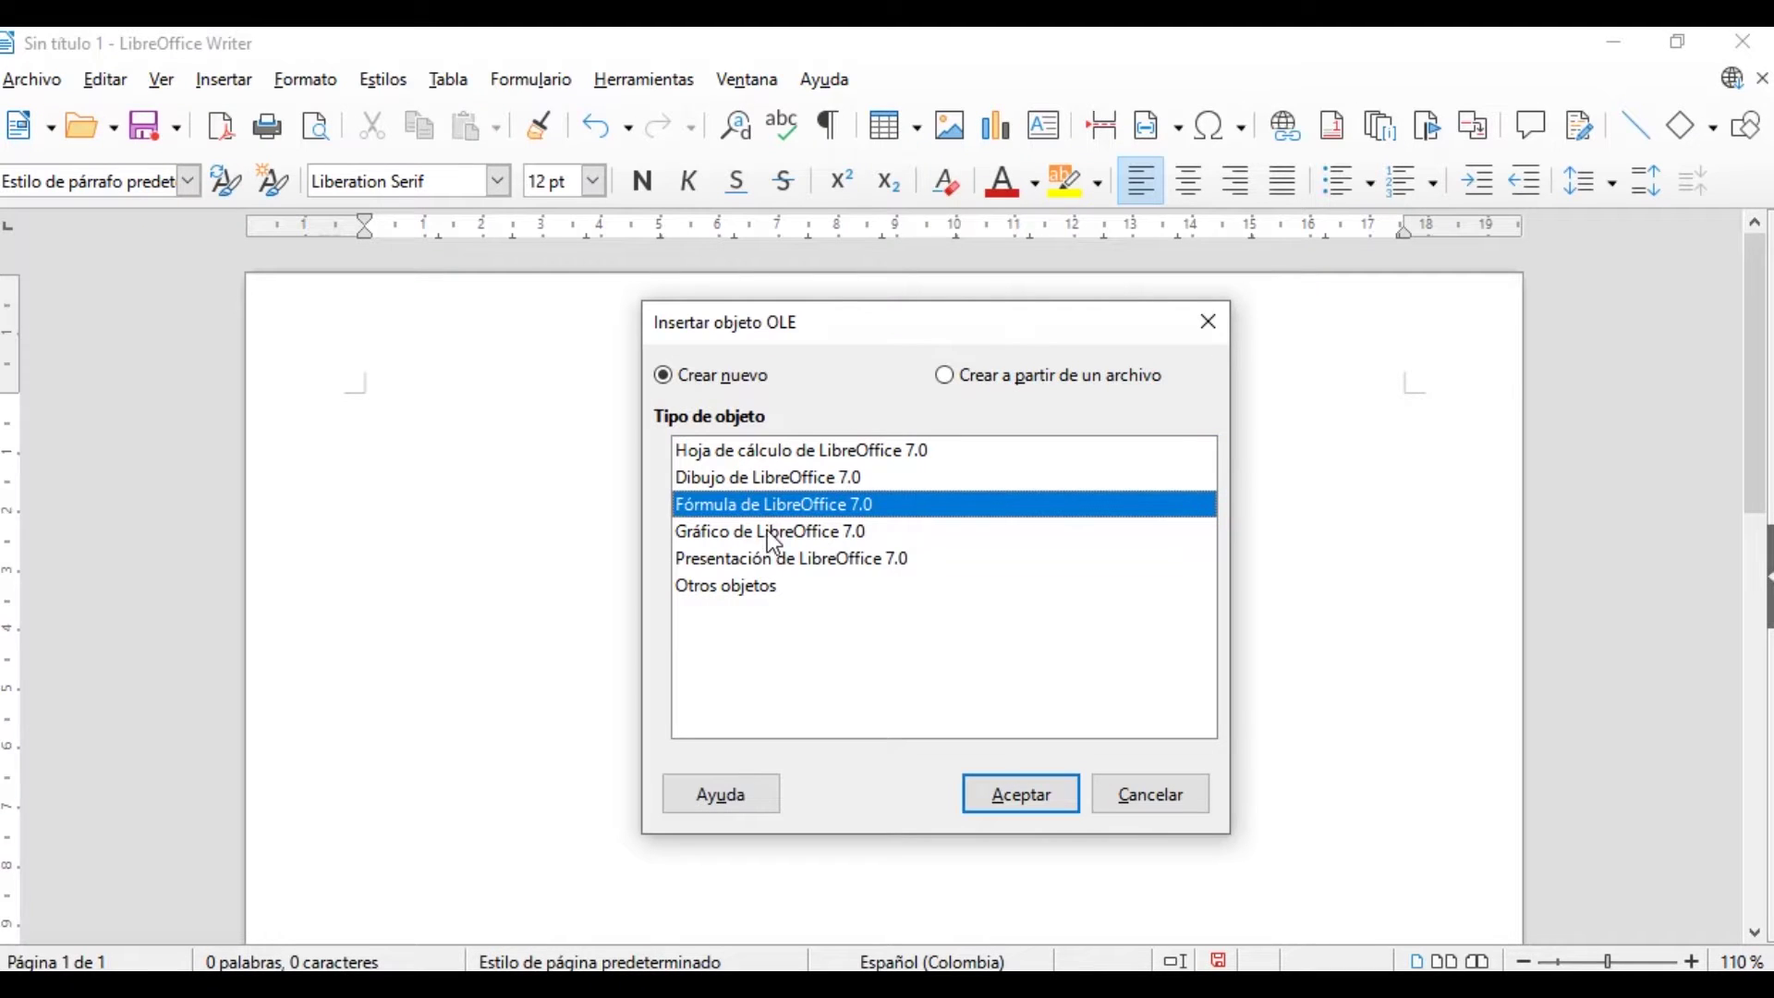
key("Up")
key("Up")
key("Up")
left_click(734, 588)
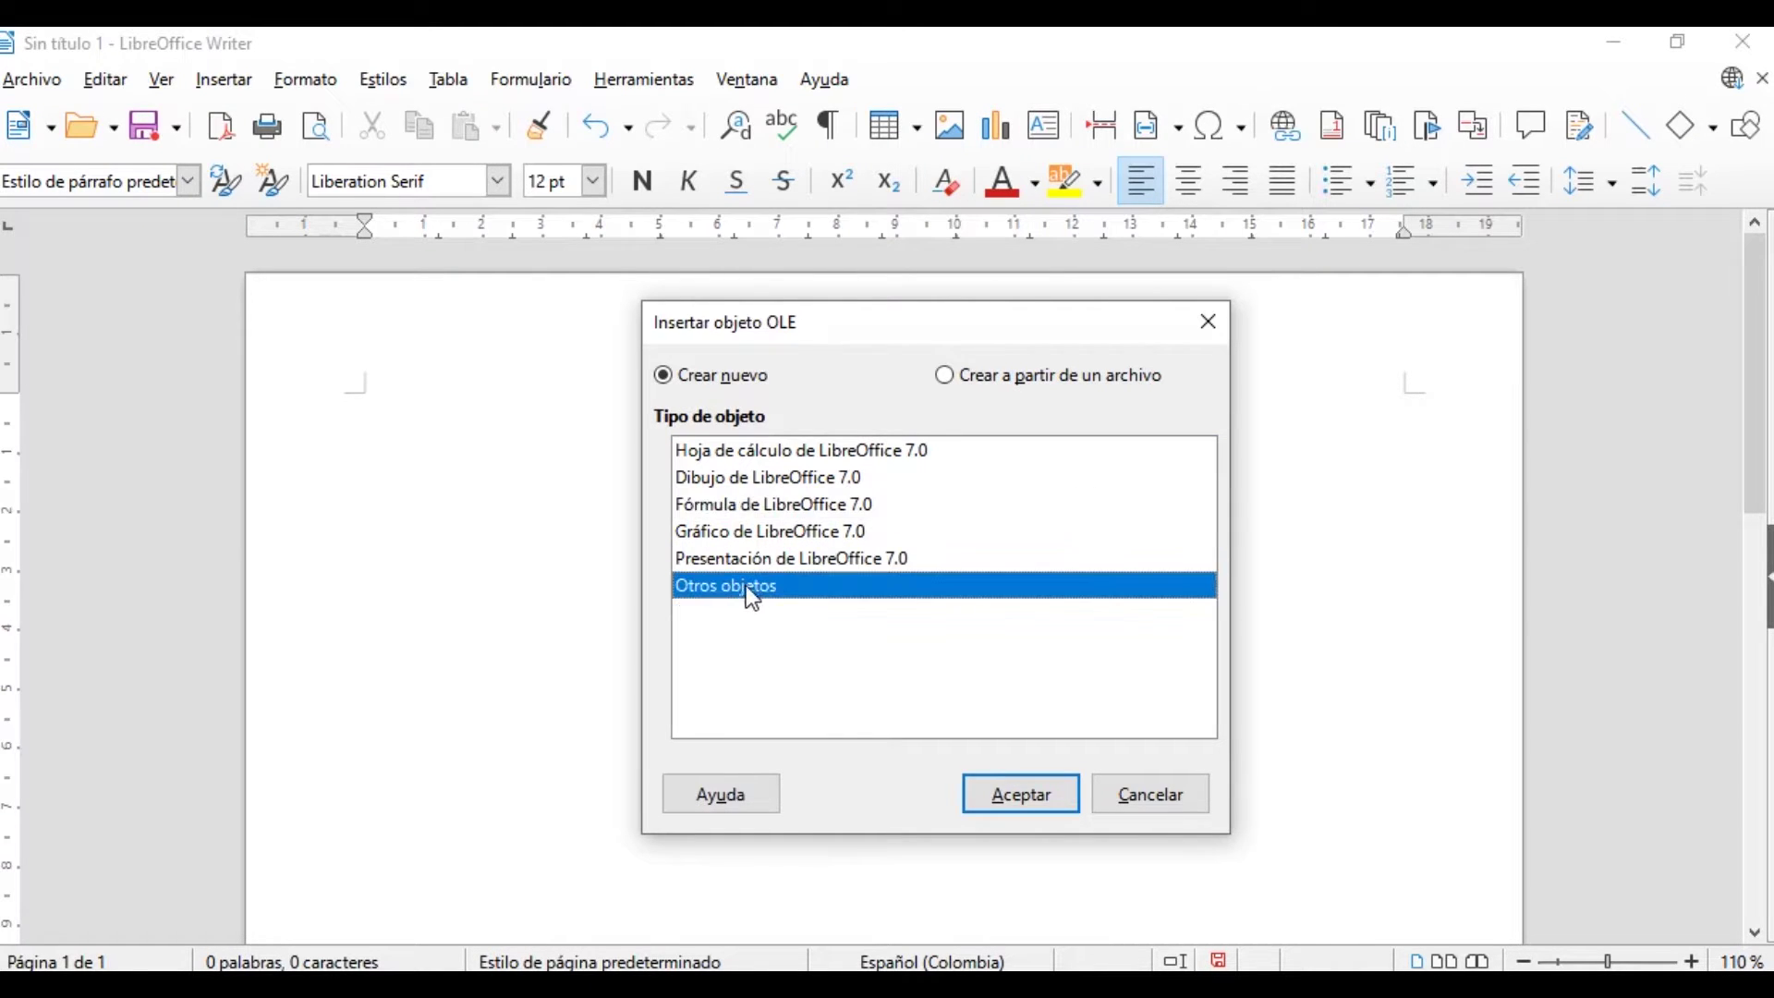
left_click(808, 452)
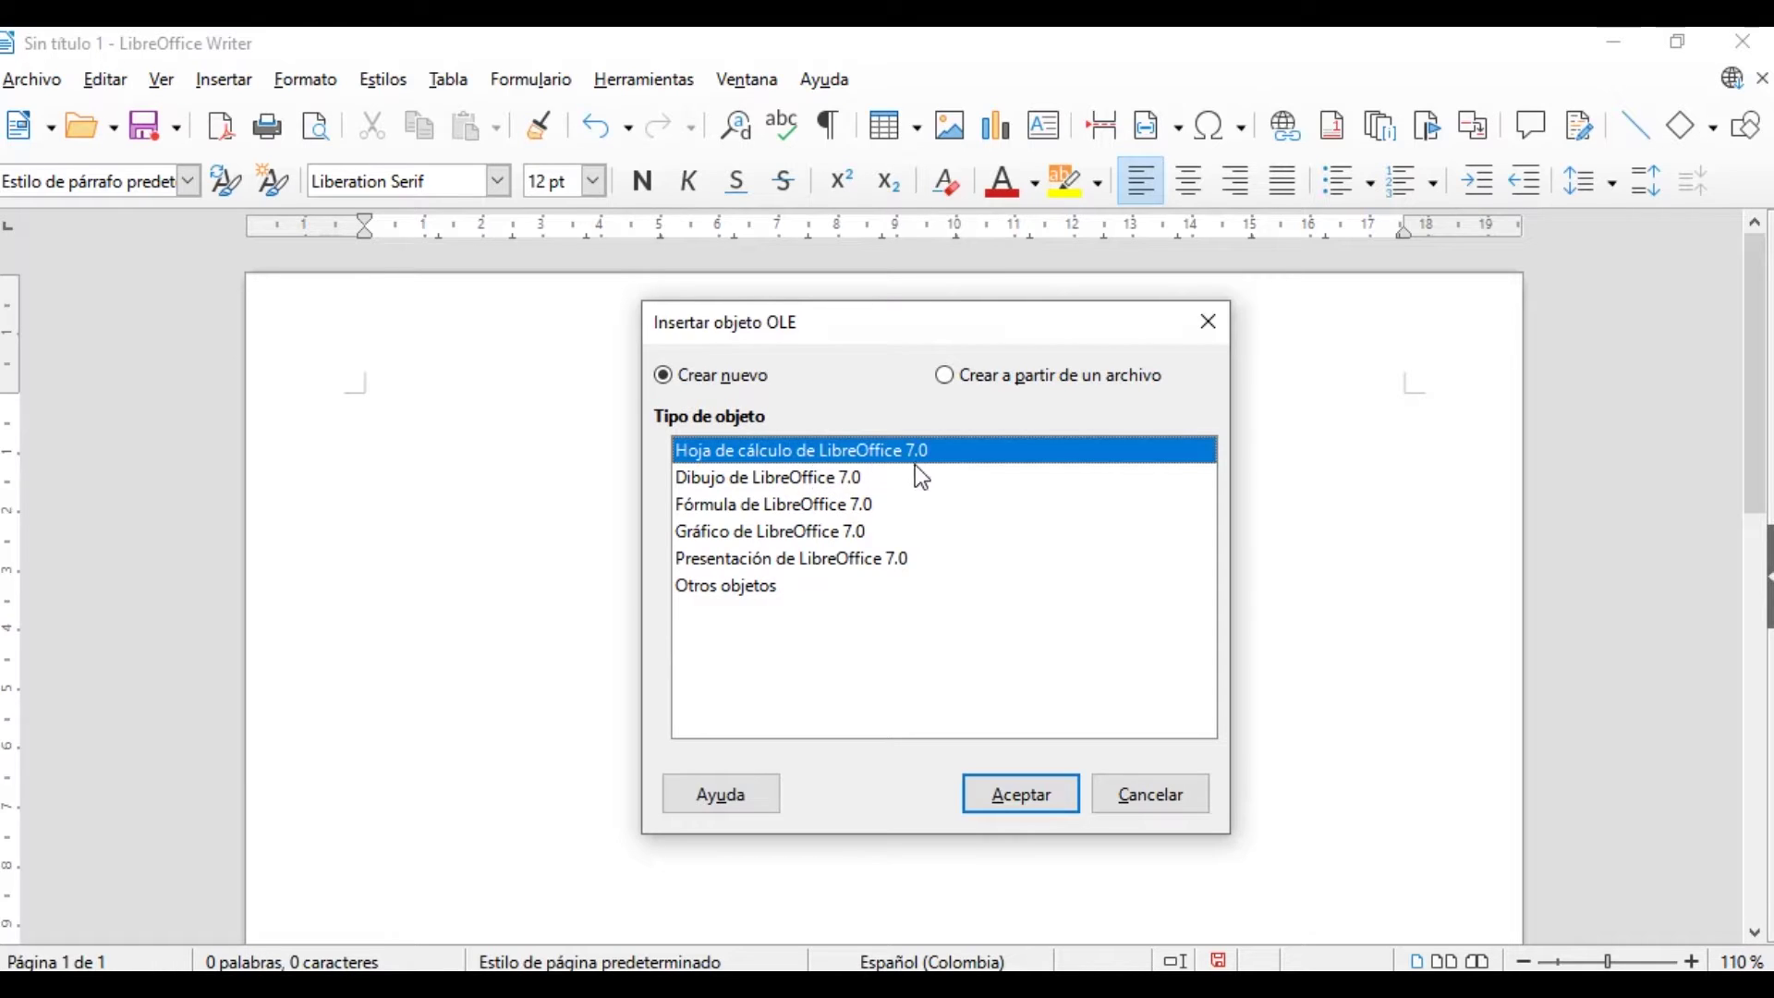
left_click(1030, 804)
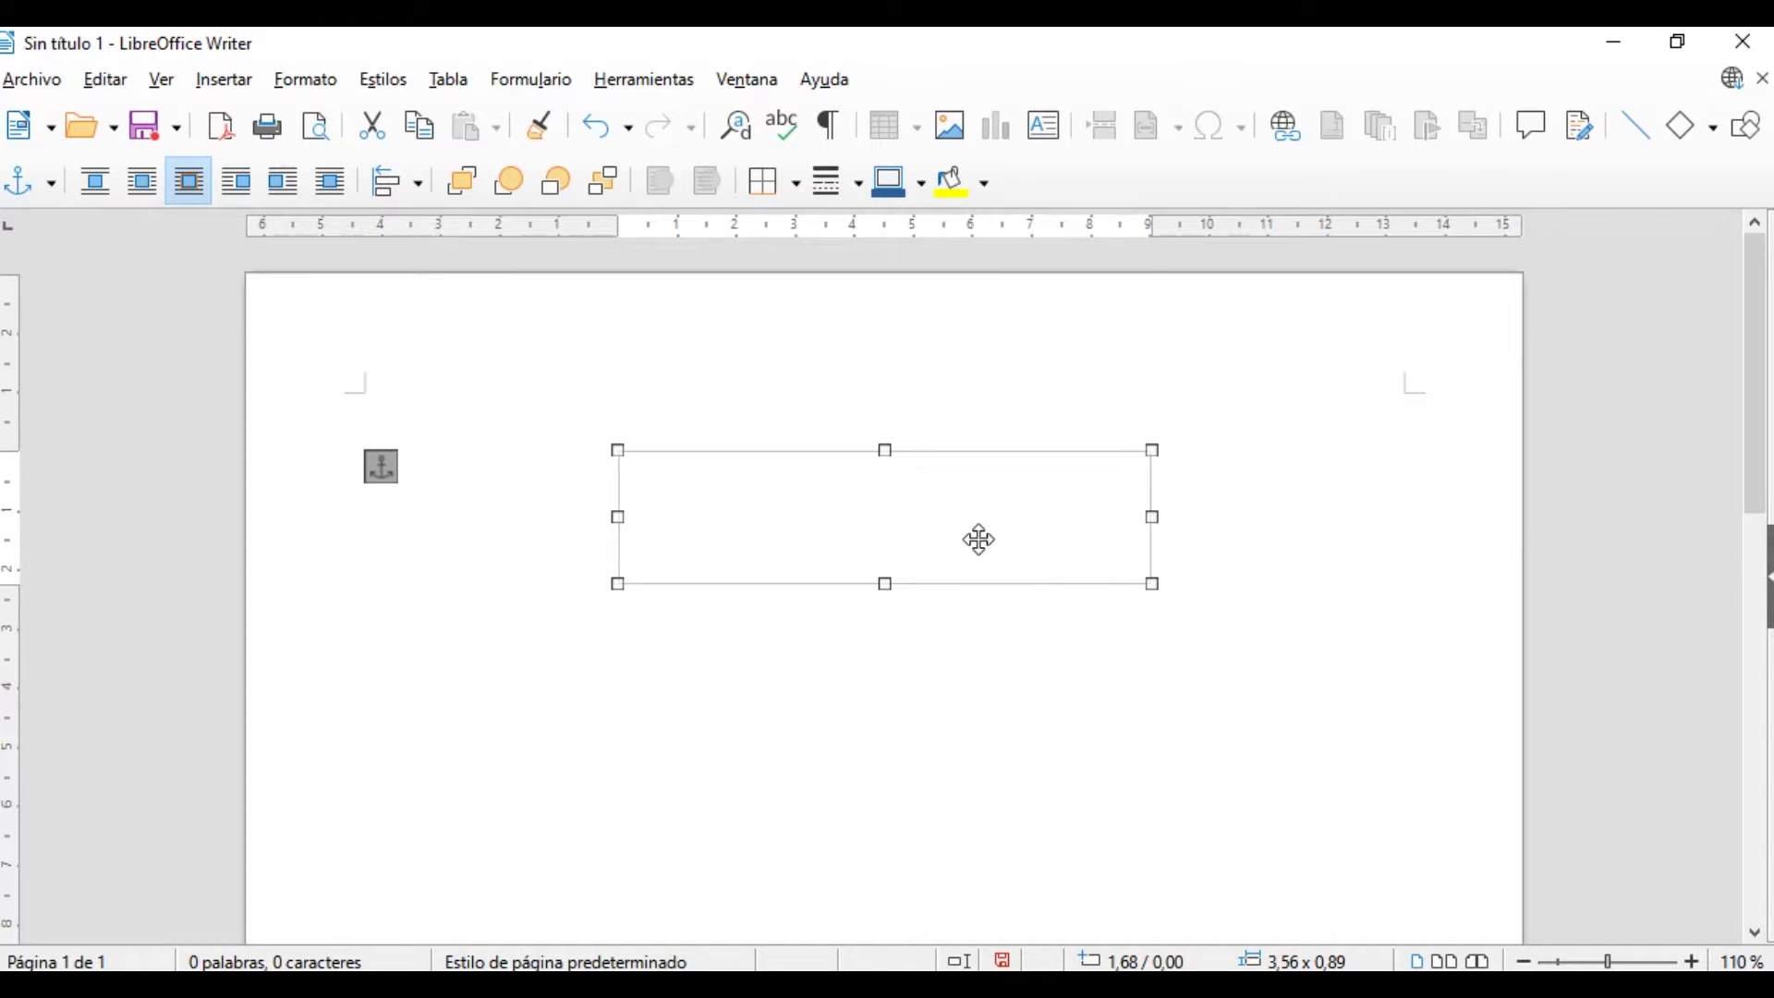
Move the empty object frame left and enlarge the embedded sheet to show columns A–F
left_click_drag(811, 523, 692, 539)
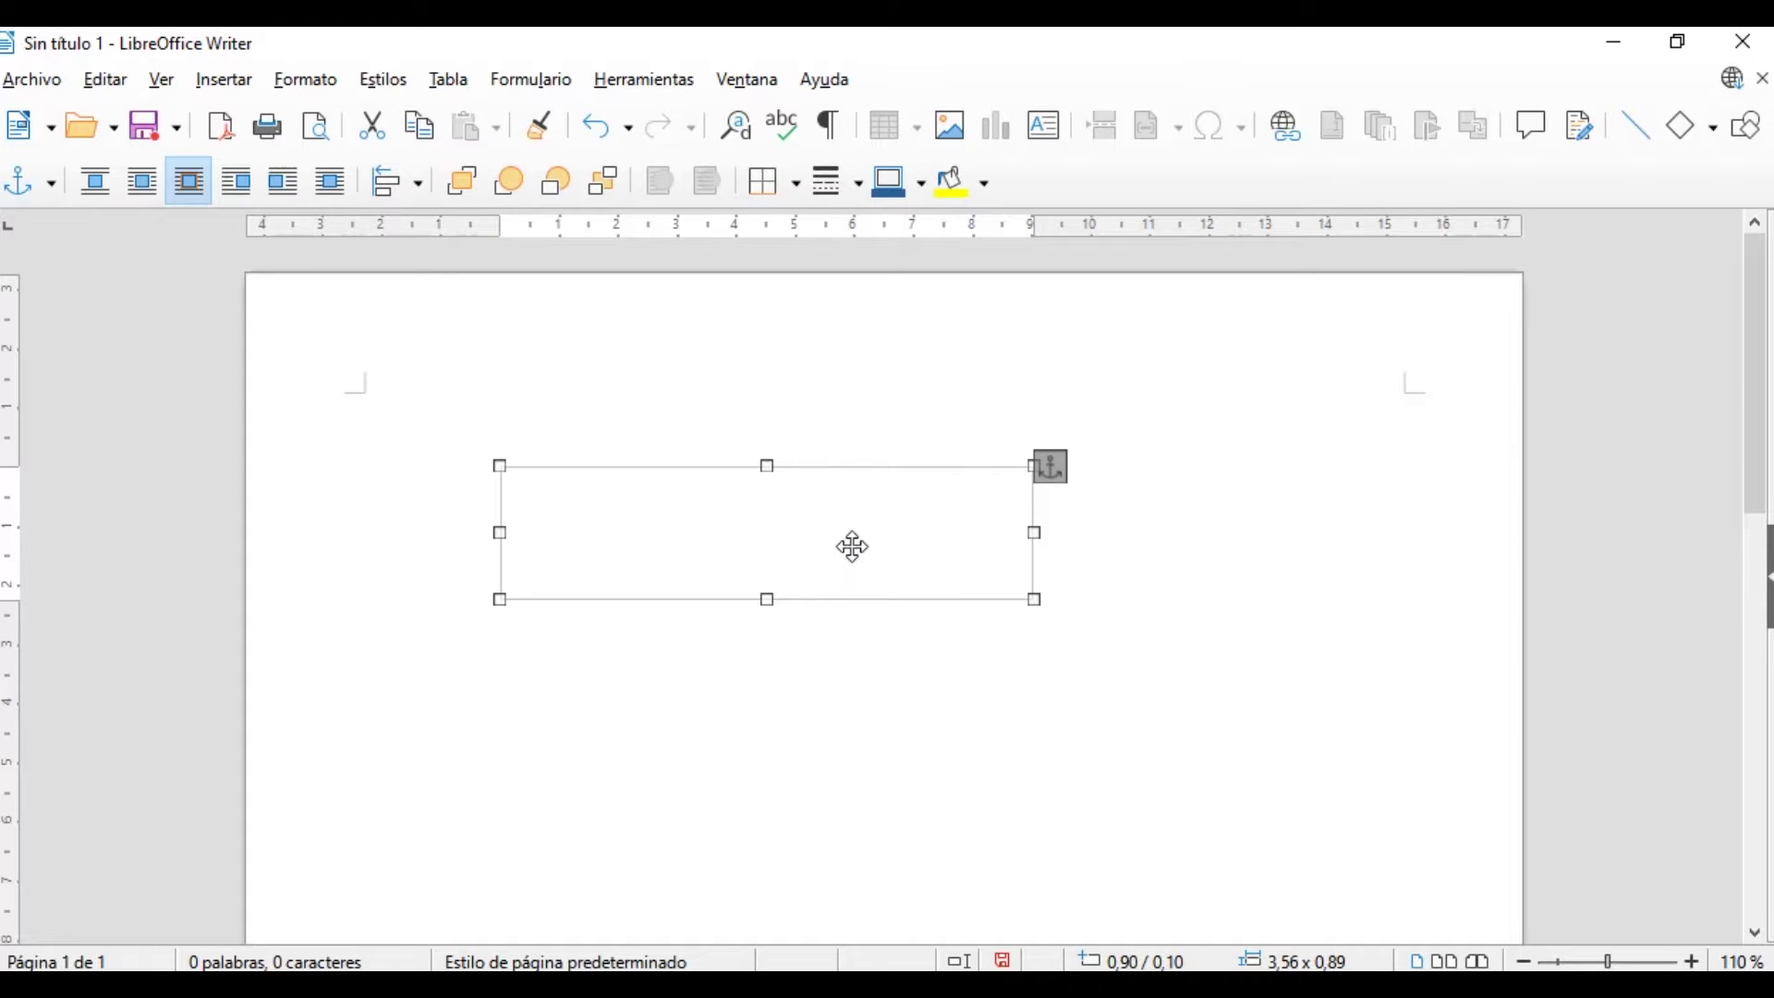
double_click(835, 552)
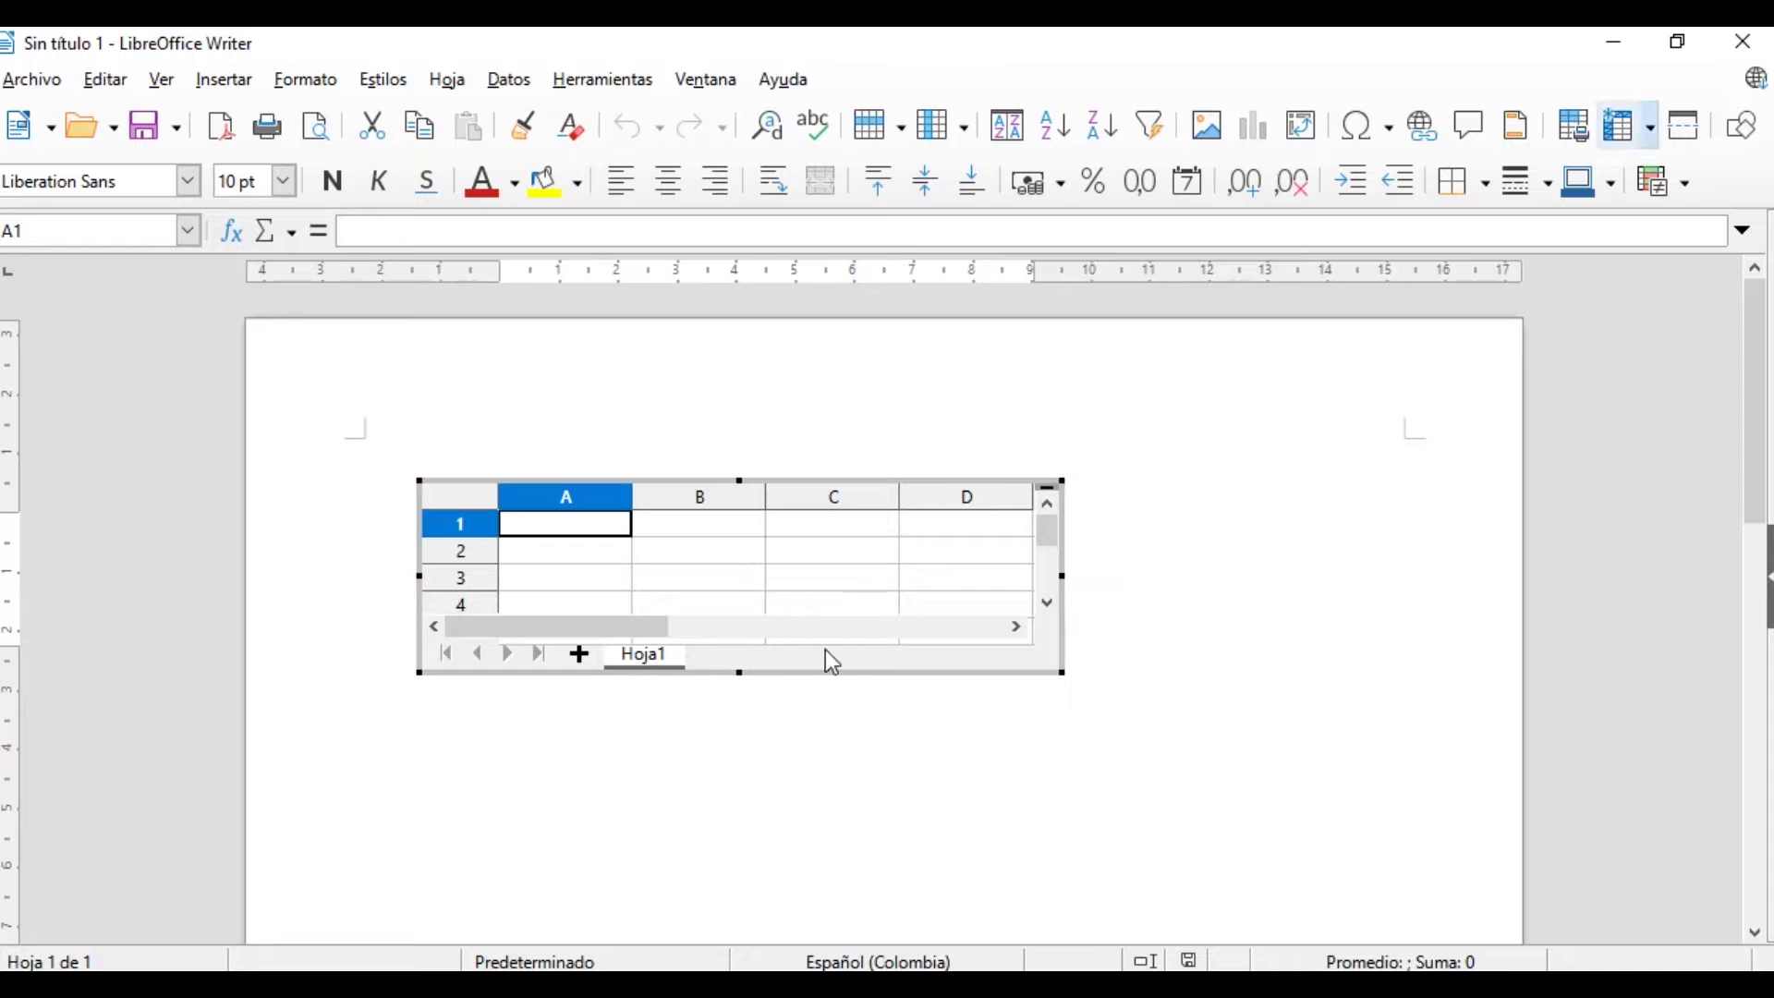
left_click_drag(1062, 672, 1354, 895)
Shift the sheet slightly left and enlarge it to show columns A–G and 14 rows
left_click(979, 528)
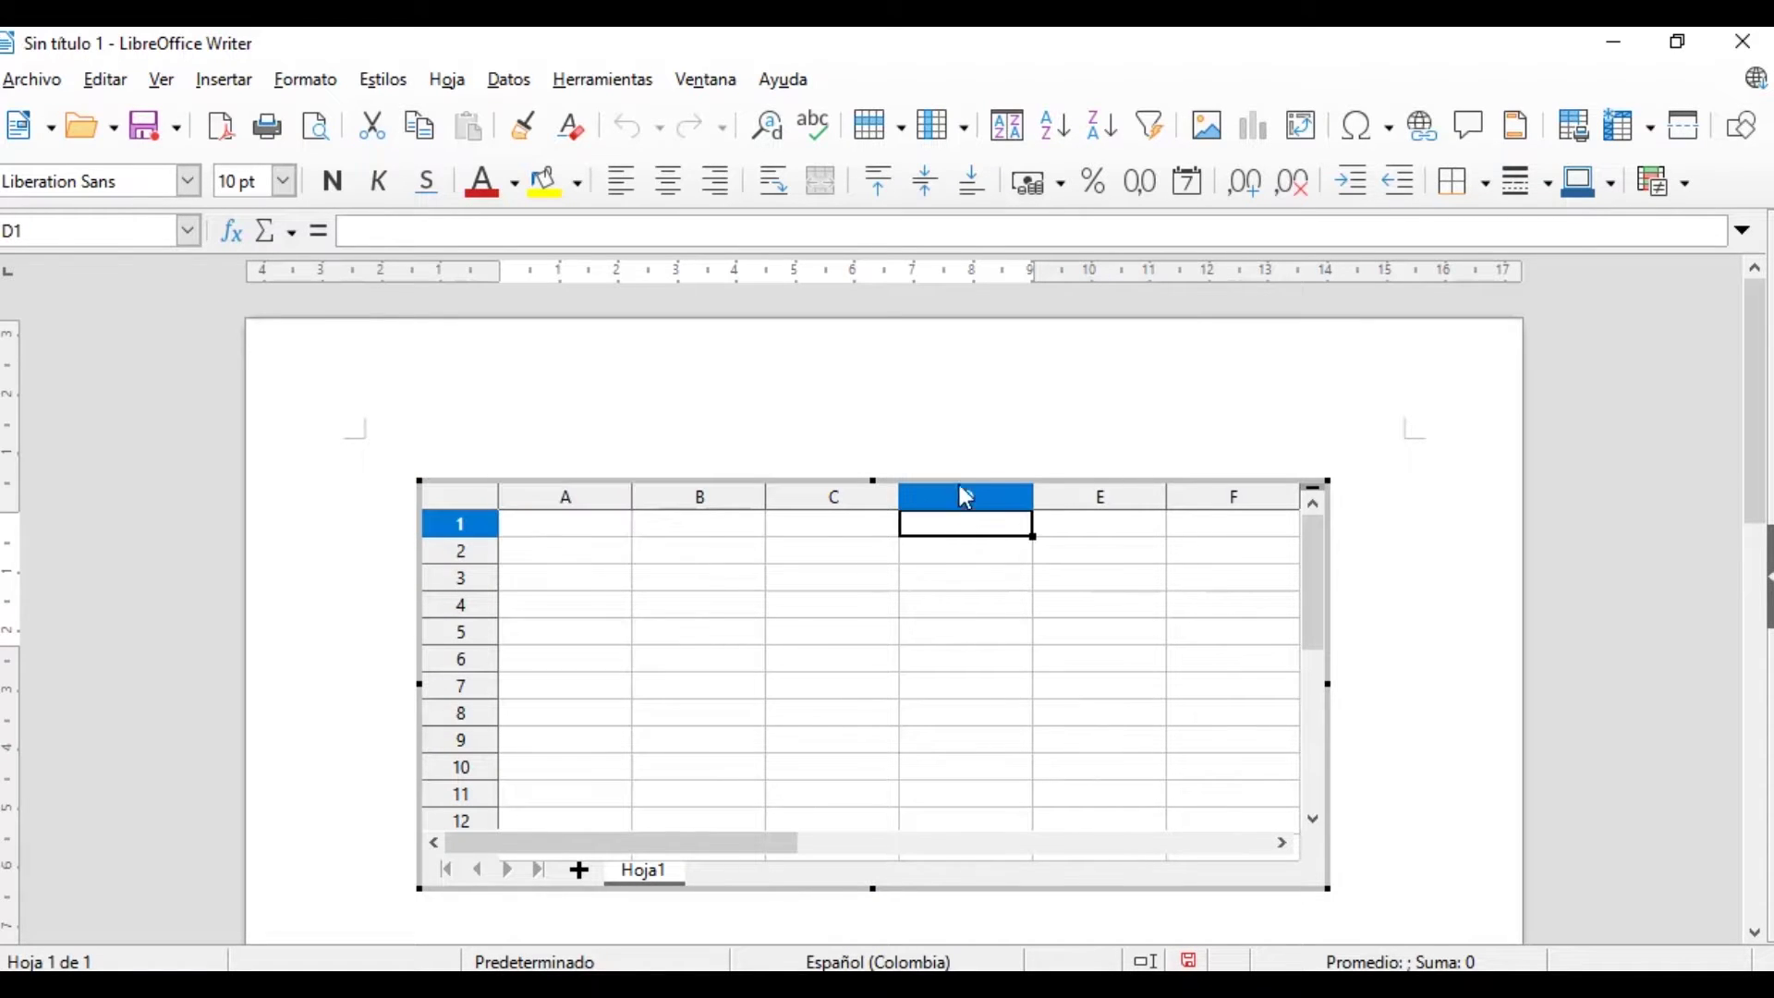
mouse_move(1036, 478)
left_mouse_down()
mouse_move(978, 467)
mouse_move(986, 450)
mouse_move(1053, 474)
mouse_move(1030, 470)
left_mouse_up()
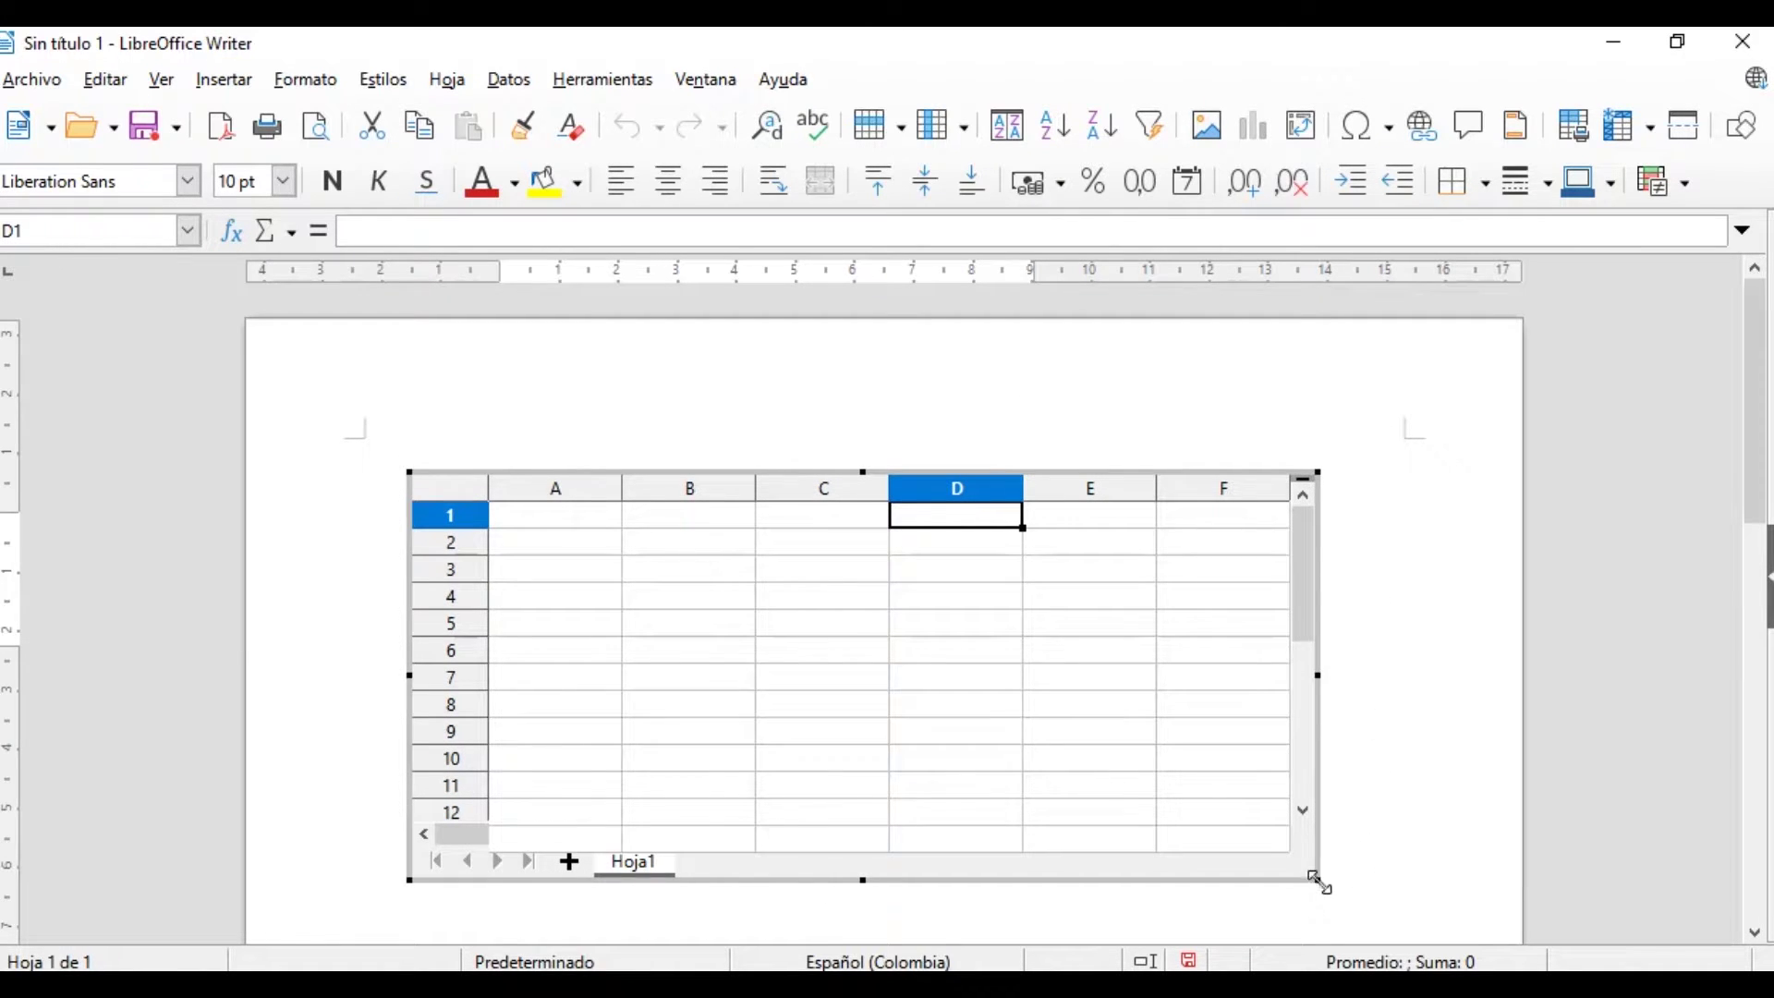
left_click_drag(1322, 883, 1453, 936)
scroll(1483, 762, "down", 3)
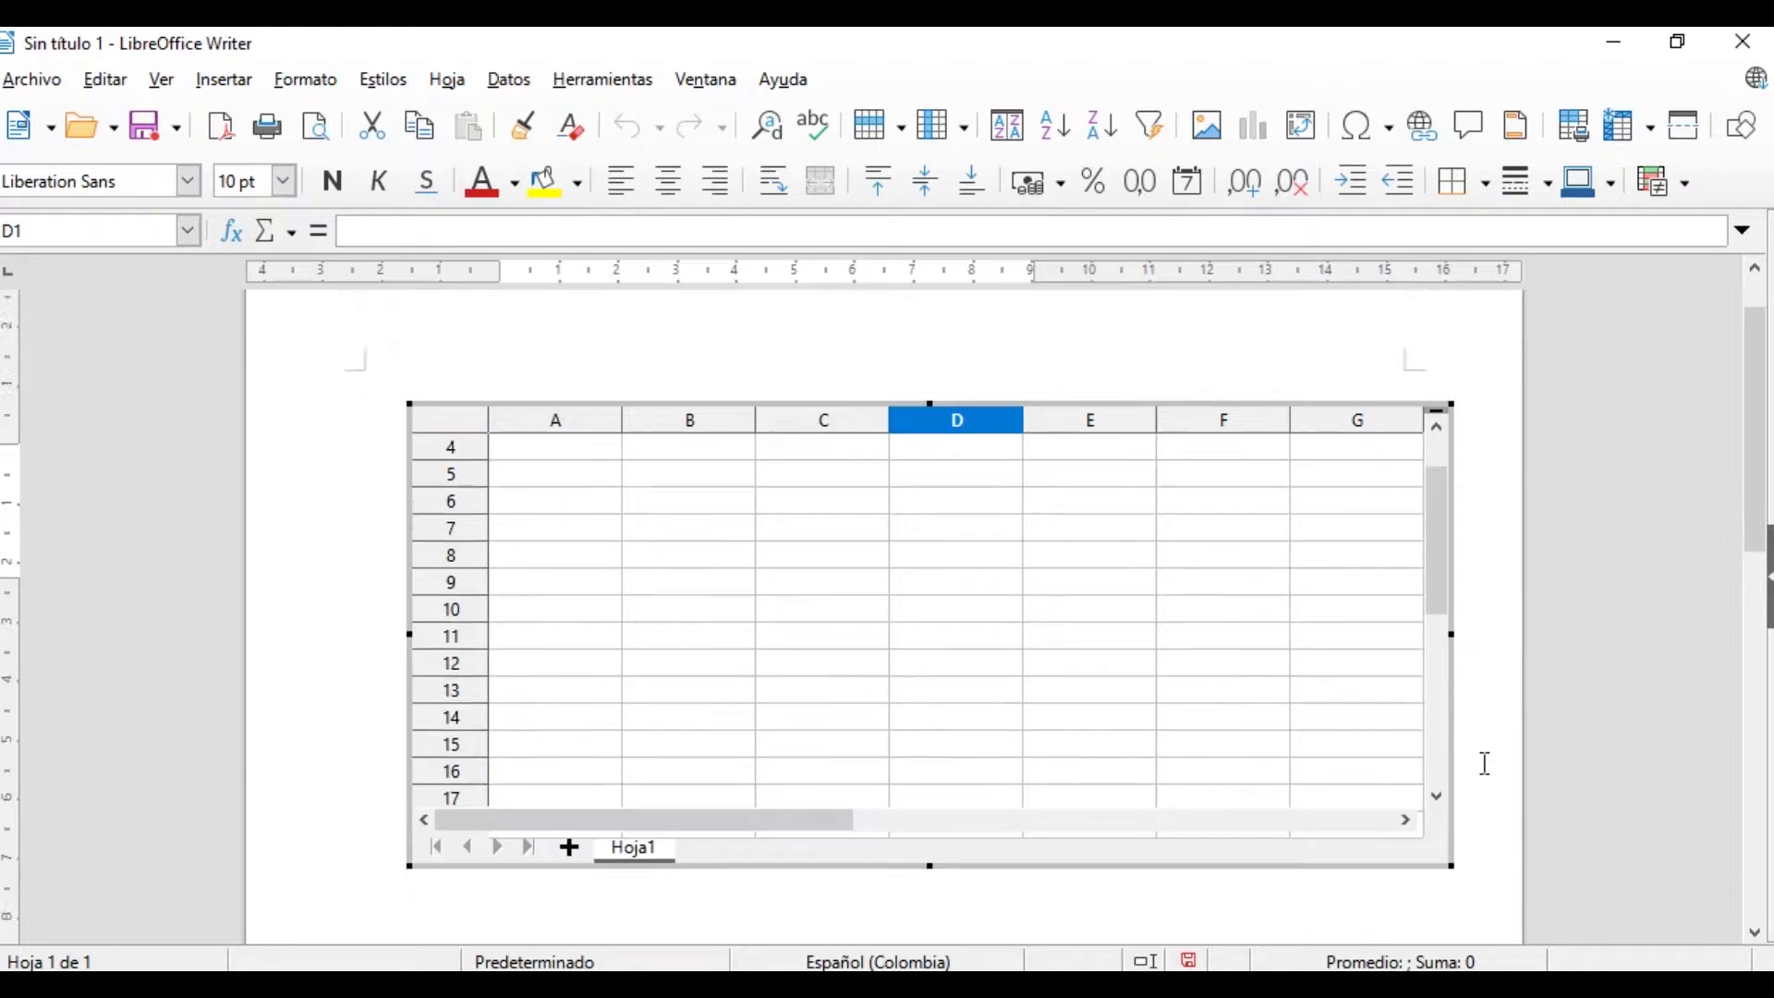
left_click(1031, 664)
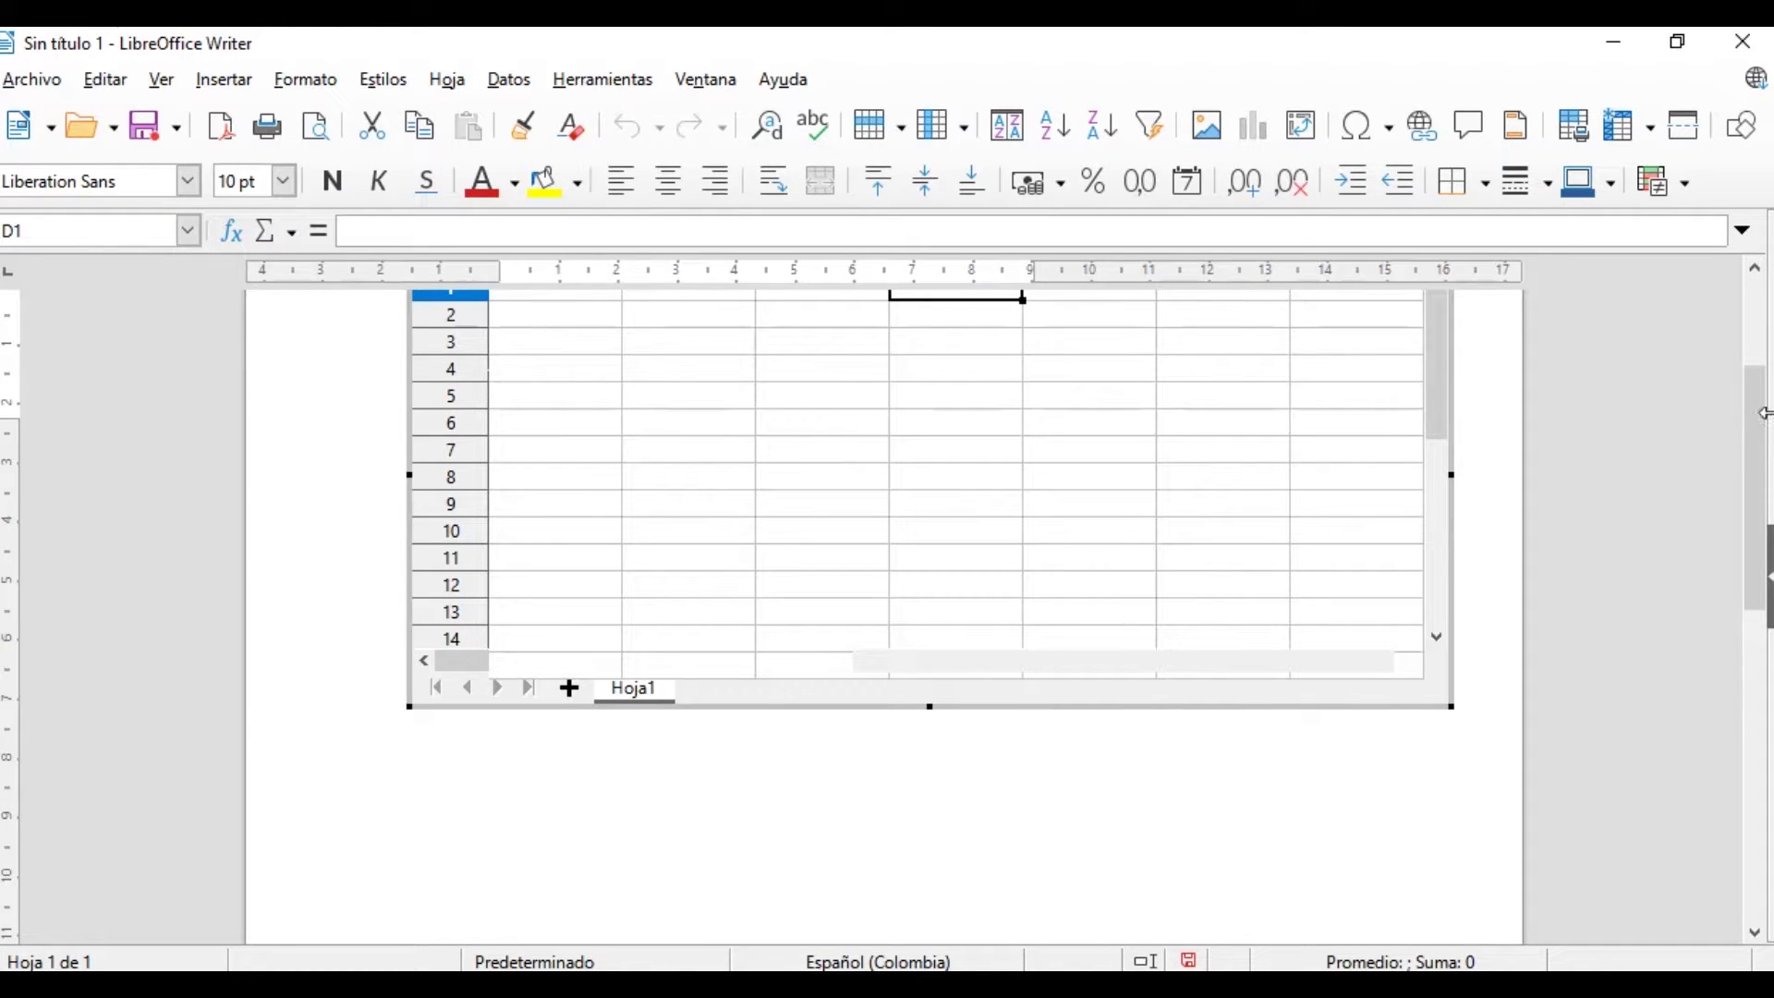
scroll(1764, 431, "up", 3)
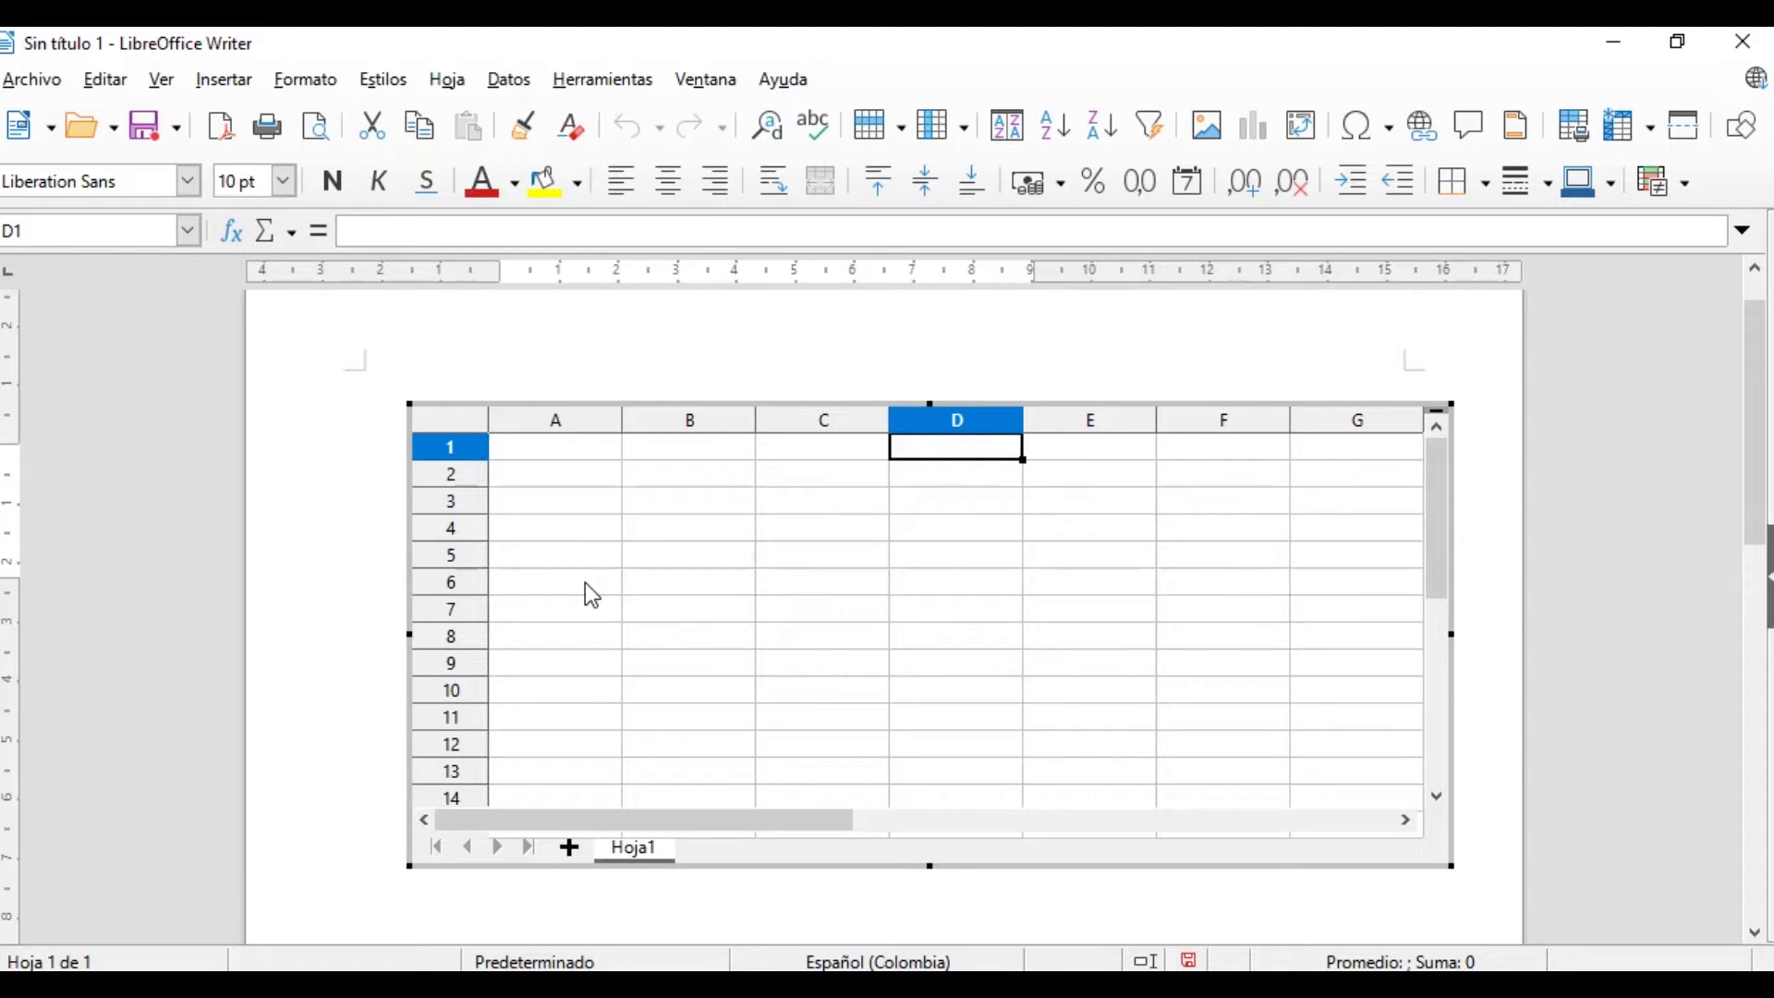
left_click(588, 536)
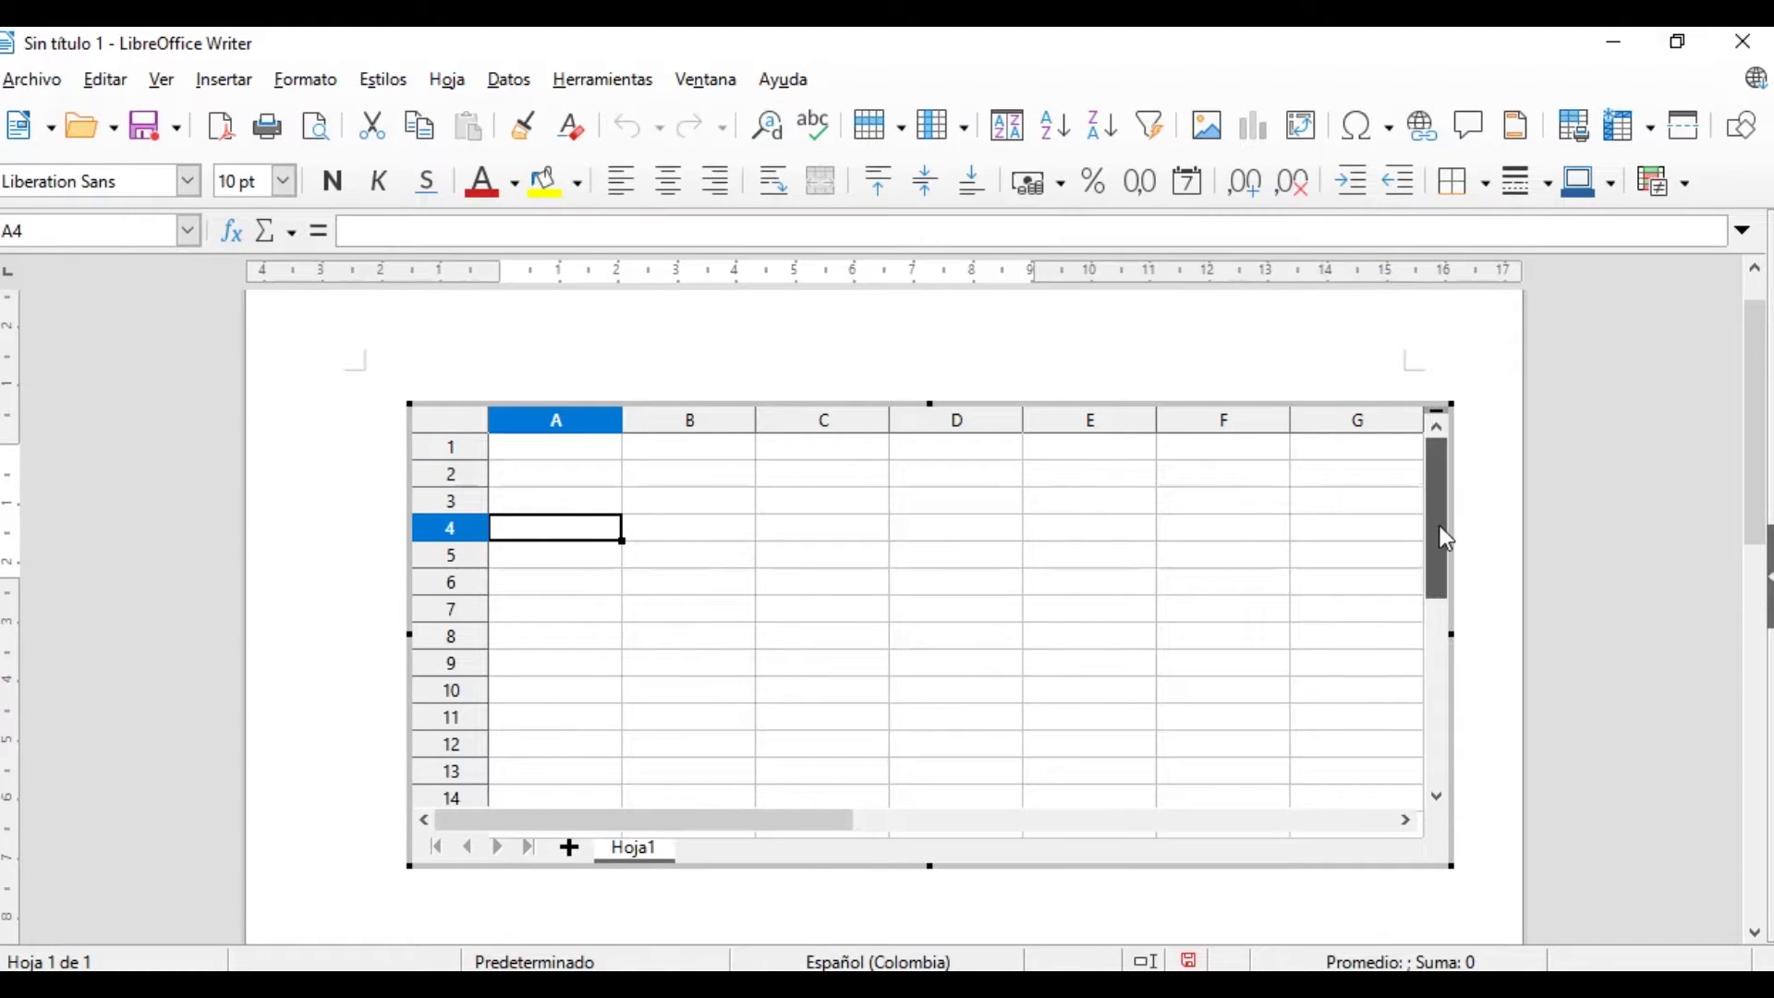
left_click(688, 582)
left_click(595, 471)
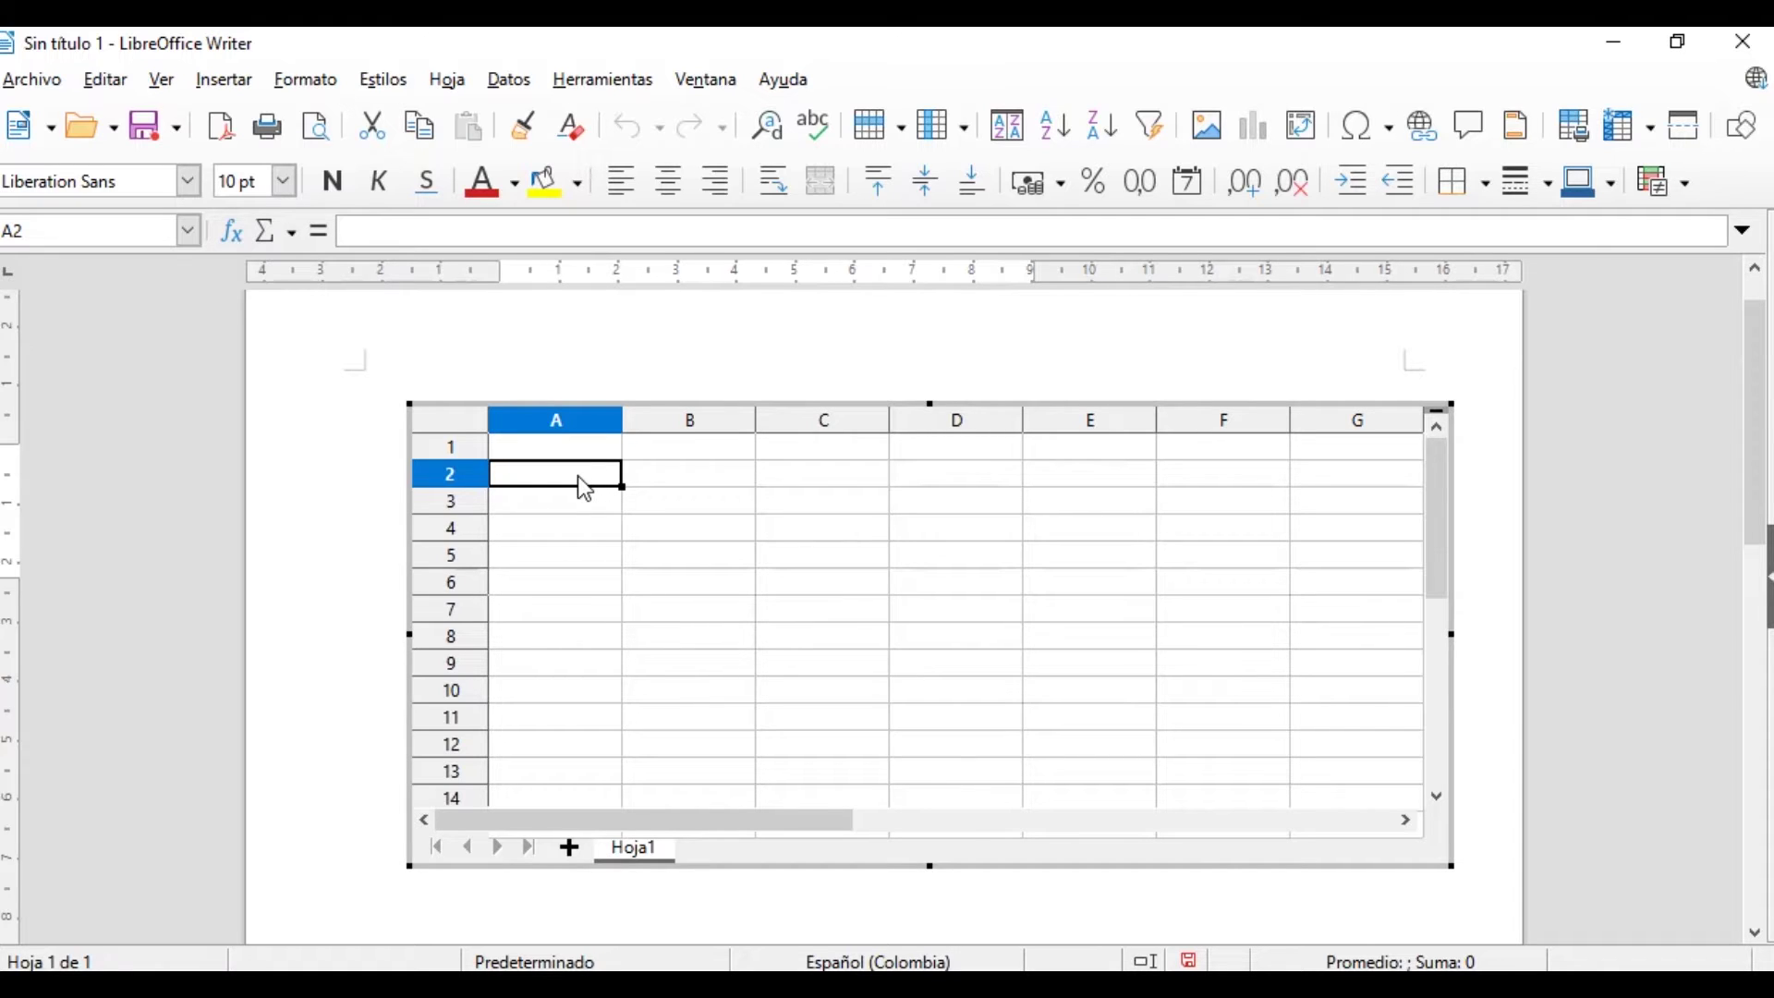
Enter the values 1, 2, 3 and 5 into cells A1 to A4
left_click(596, 454)
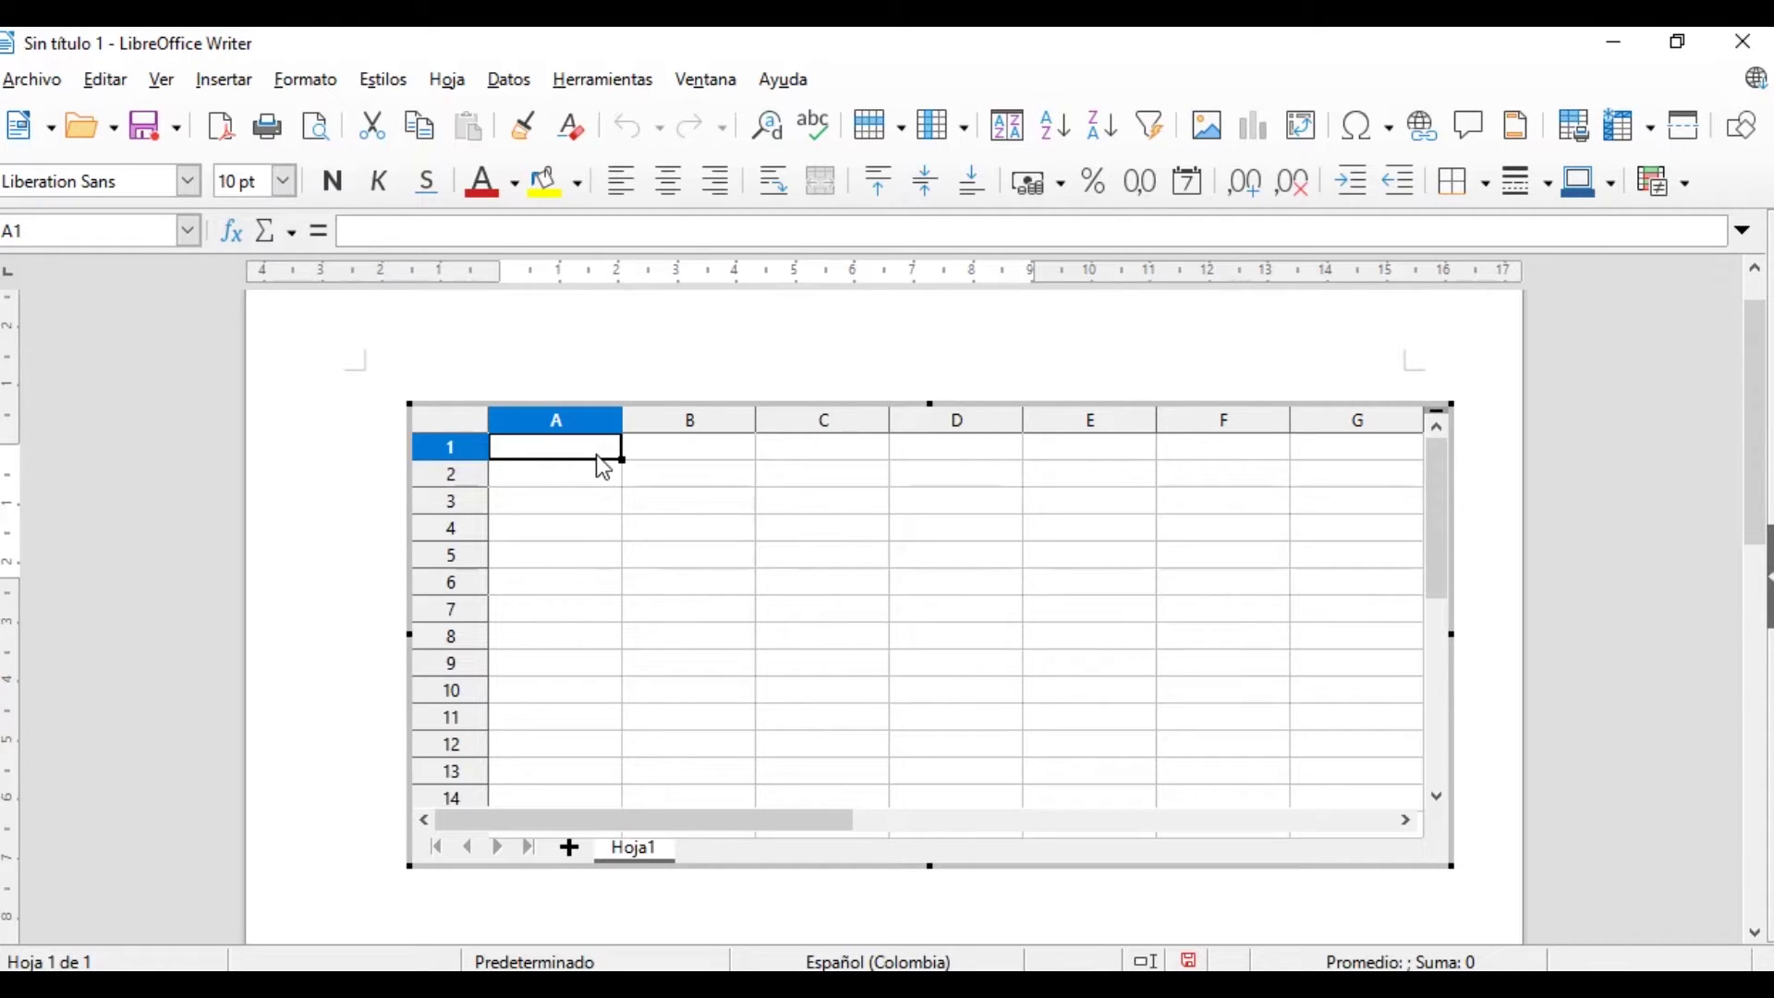
type("1")
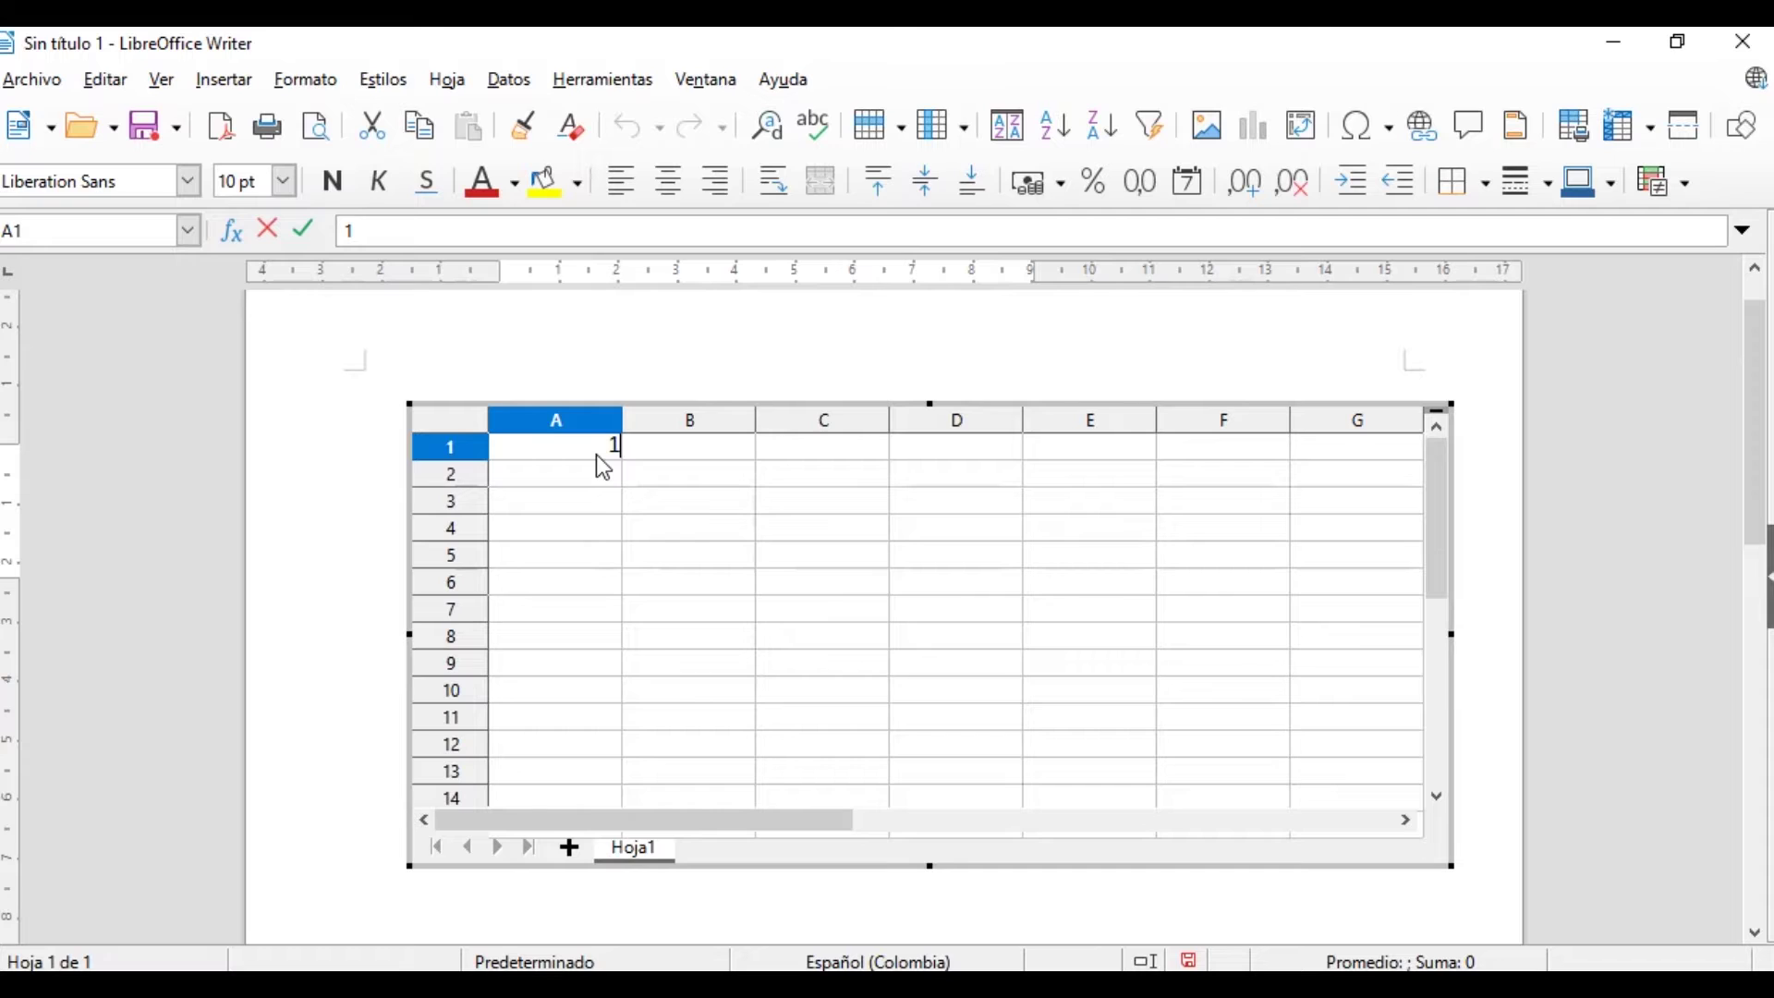
key("Return")
type("2")
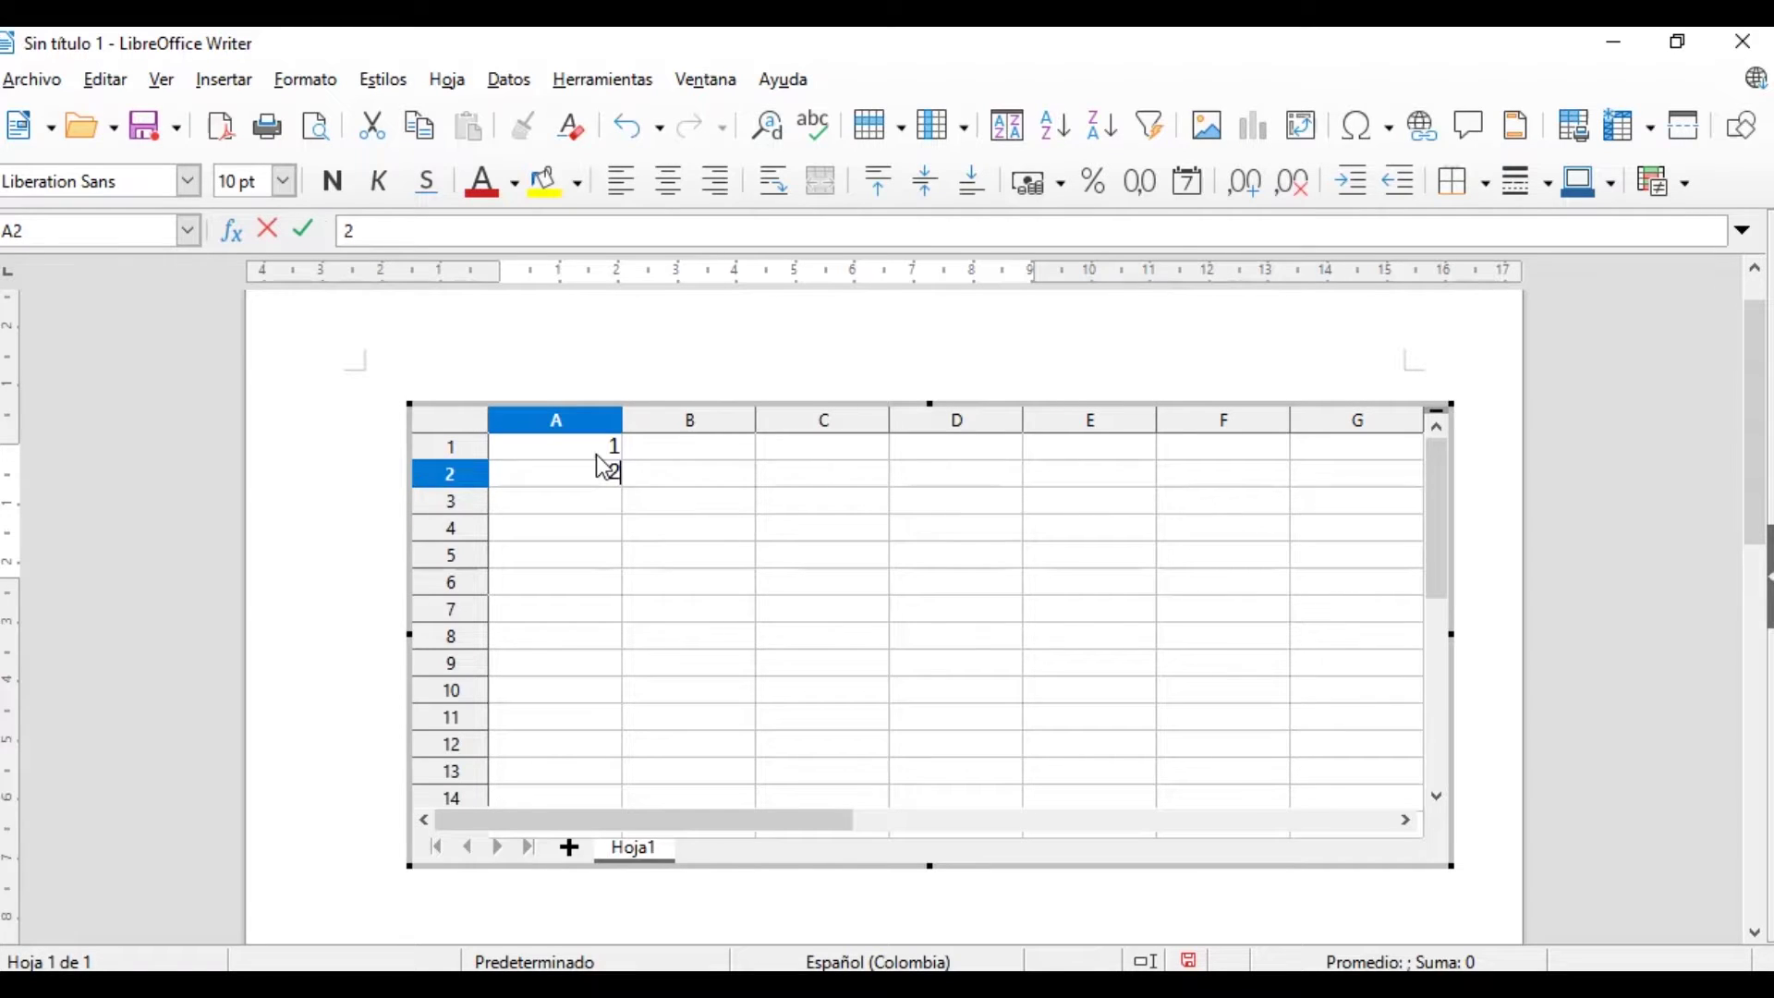
key("Return")
type("3")
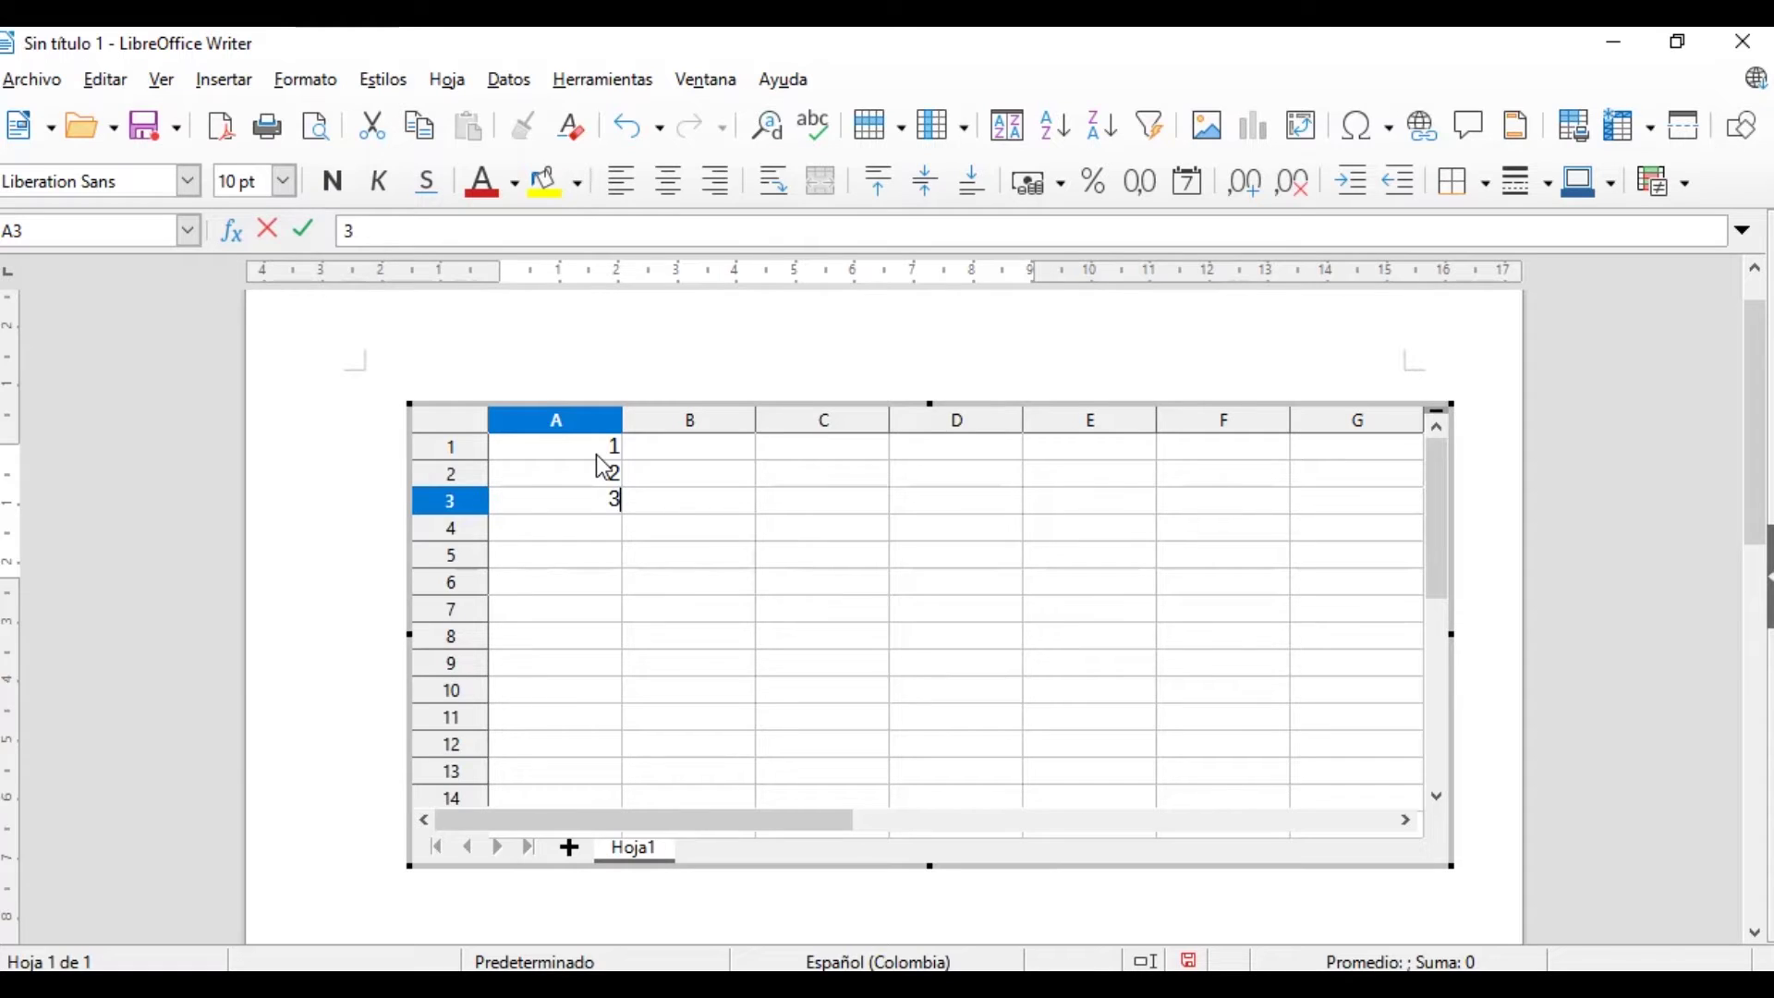
key("Return")
type("5")
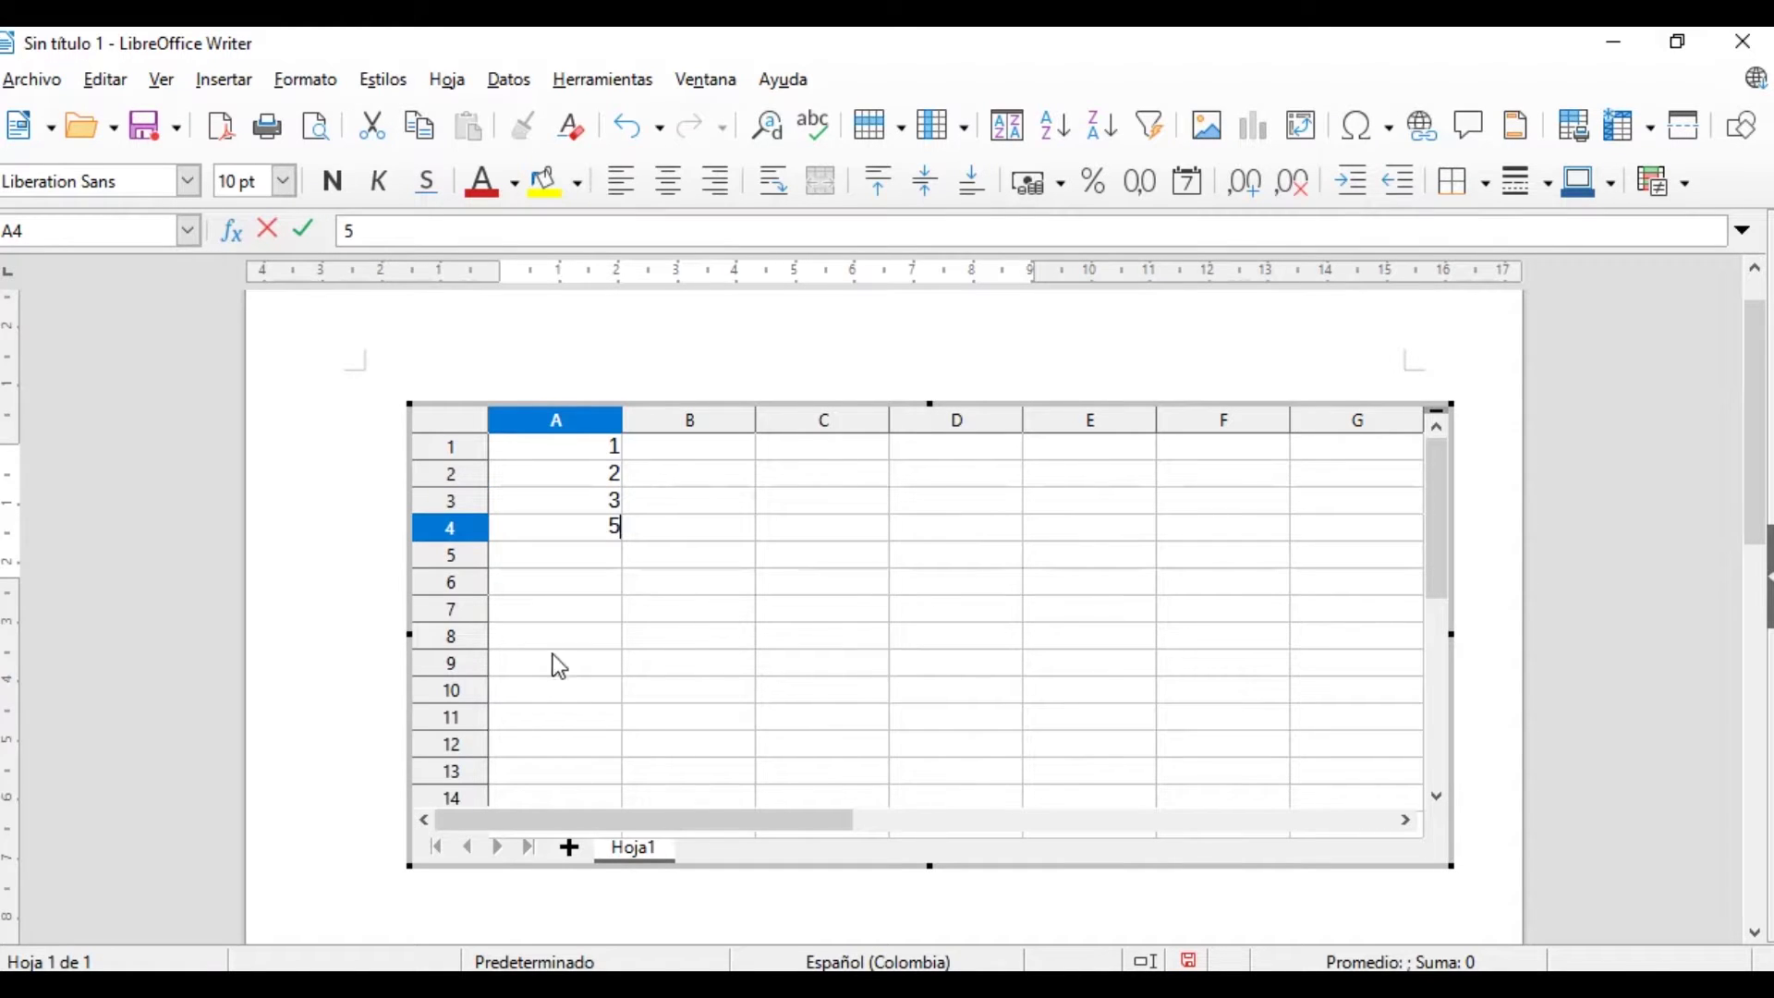
Put the formula =suma(A1:A4) in cell A7 to total the column
left_click(581, 610)
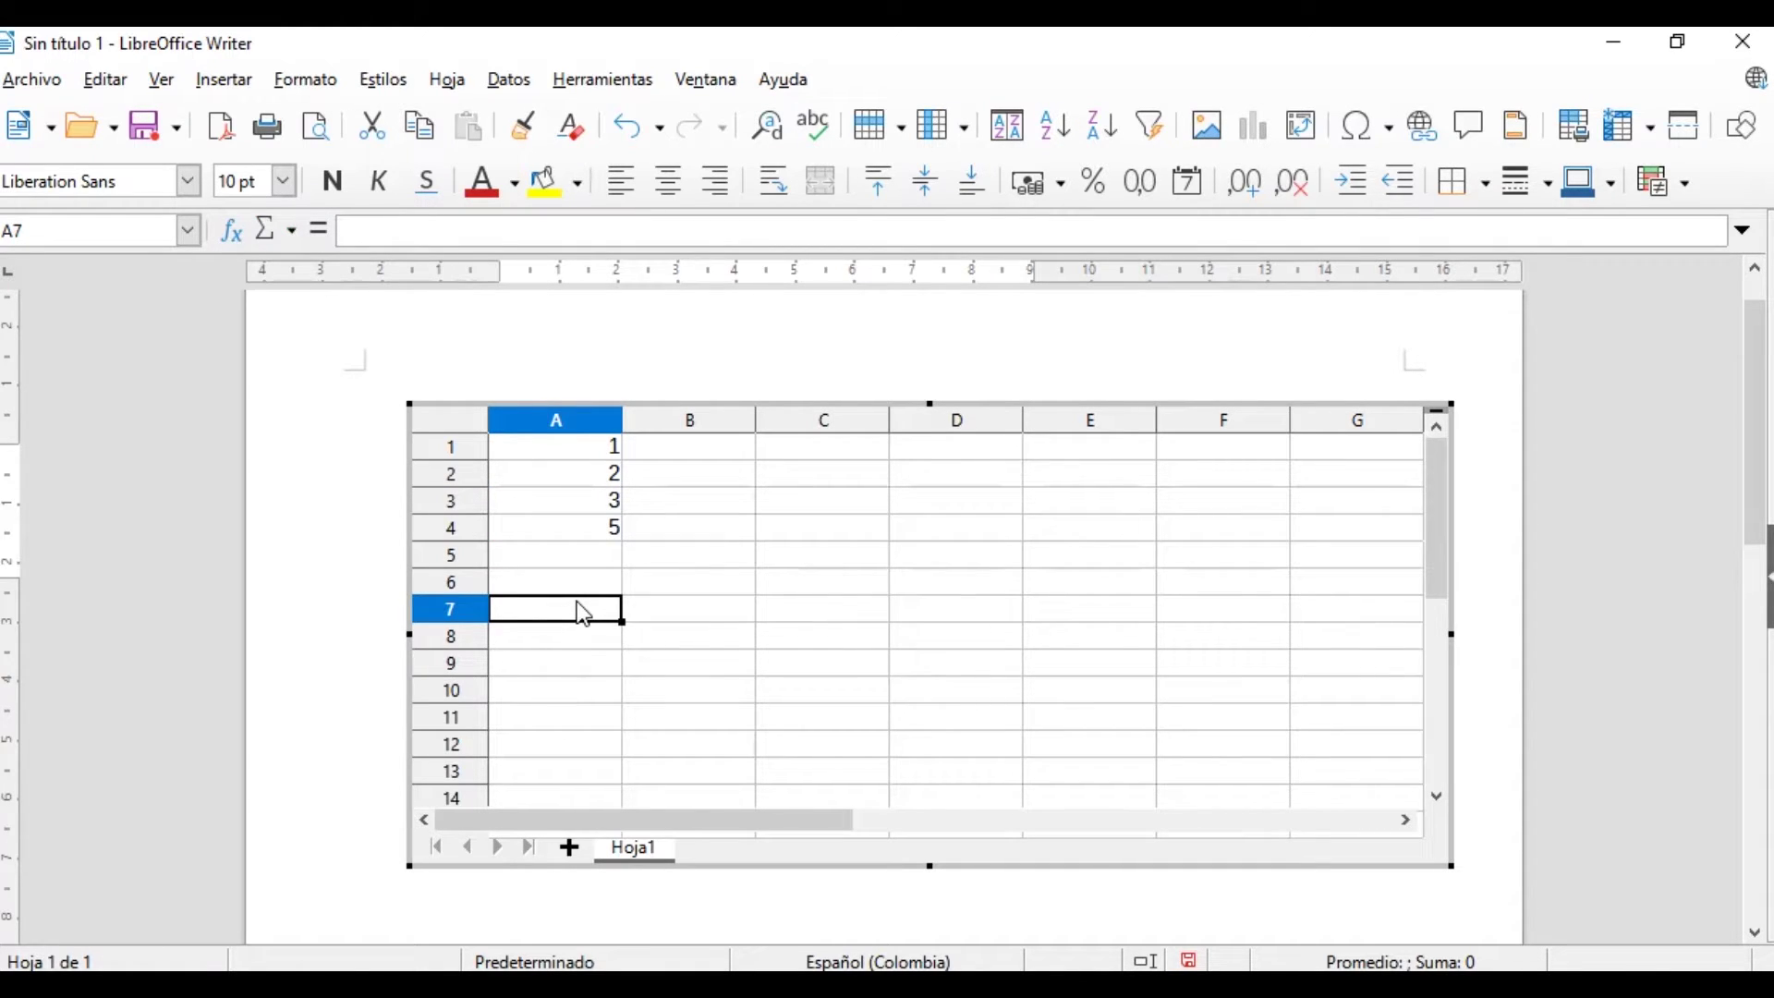
type("=")
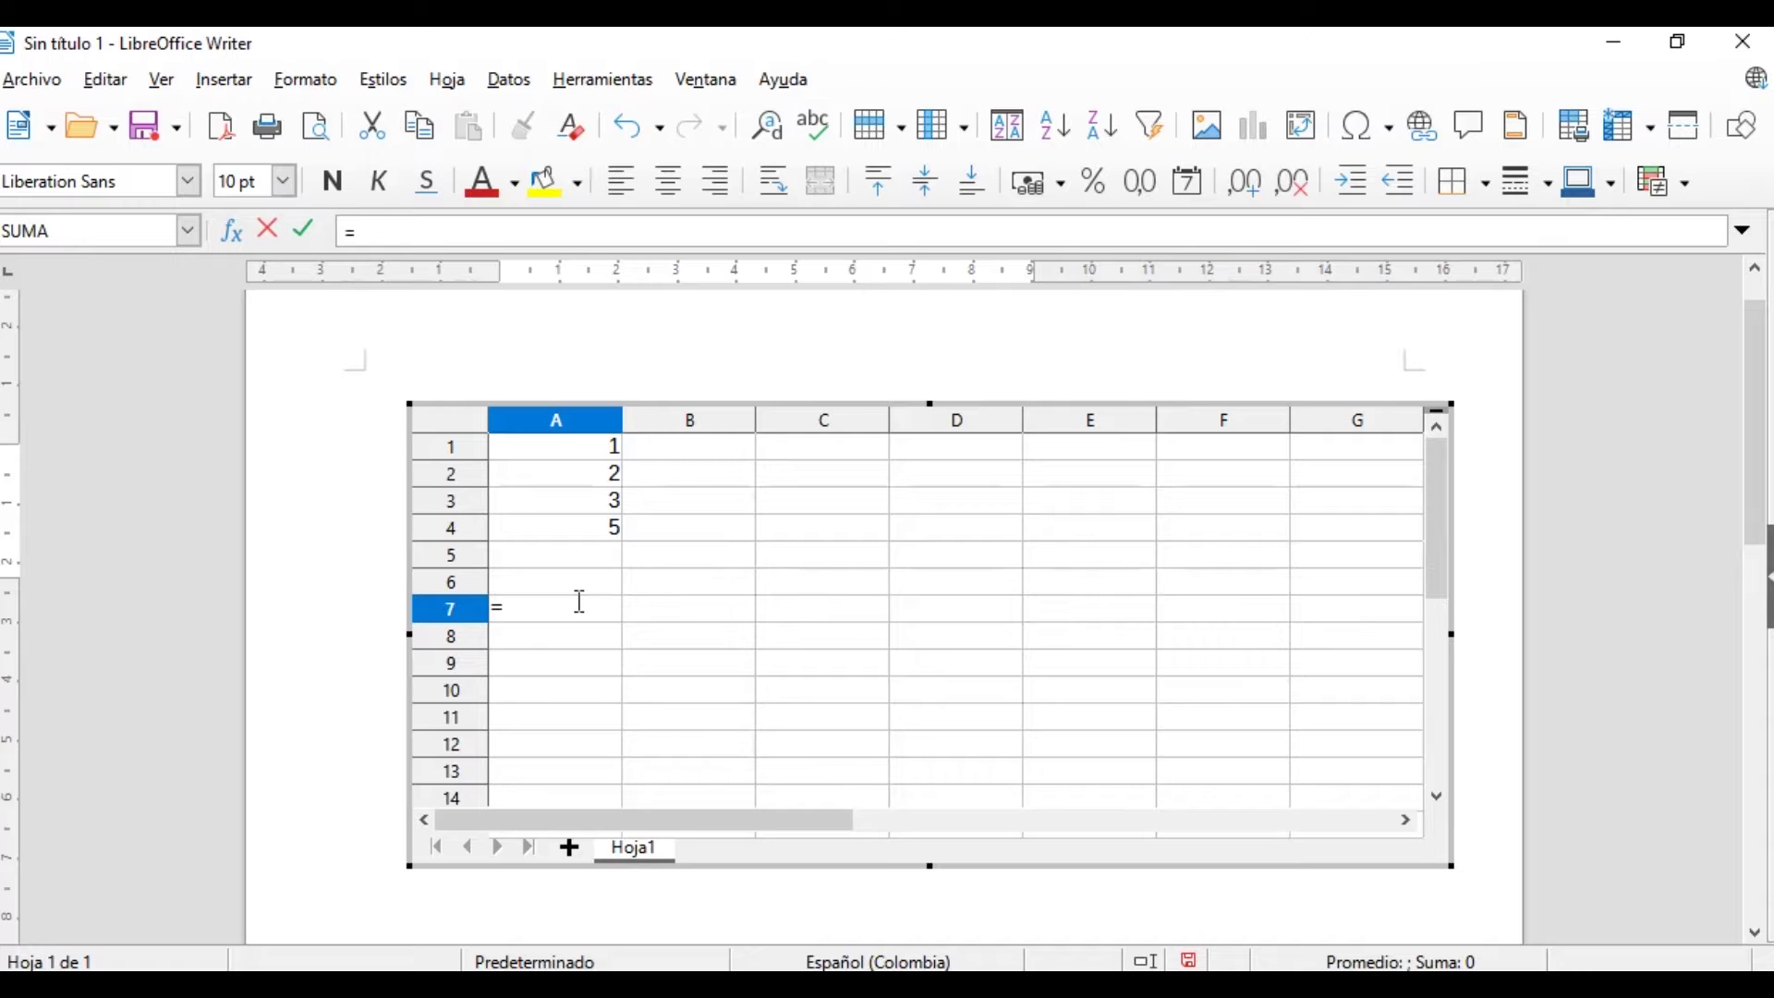
type("su")
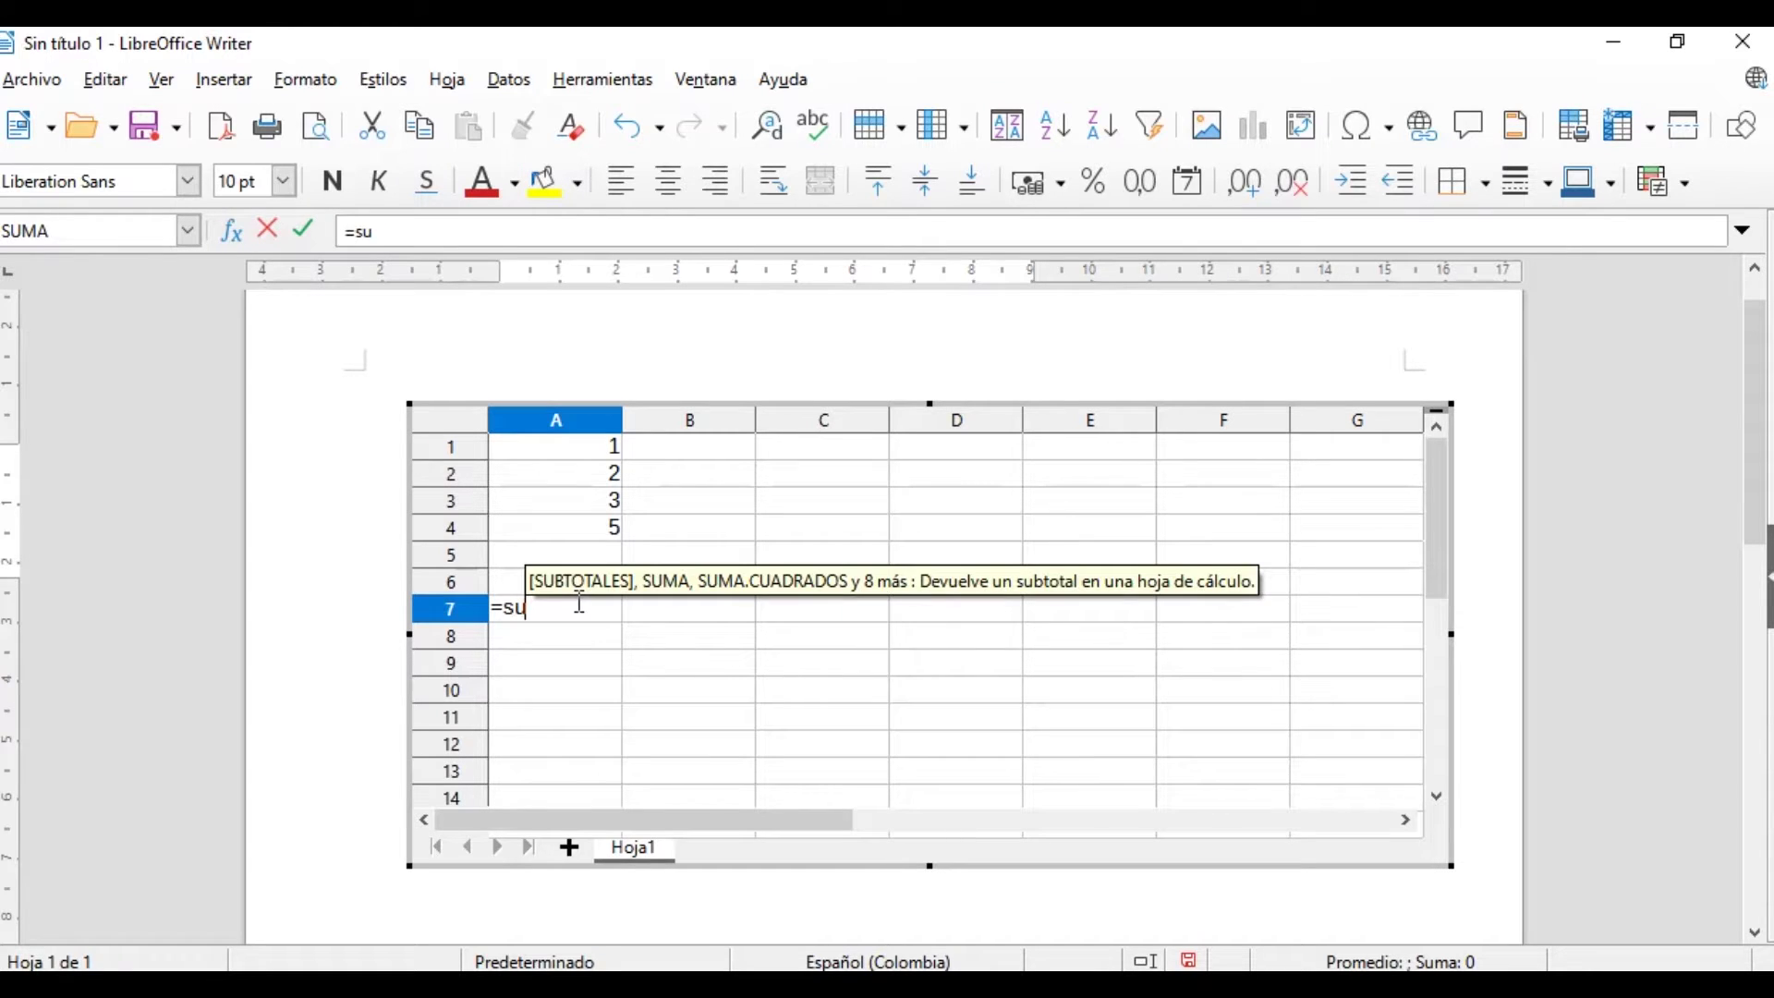
type("ma")
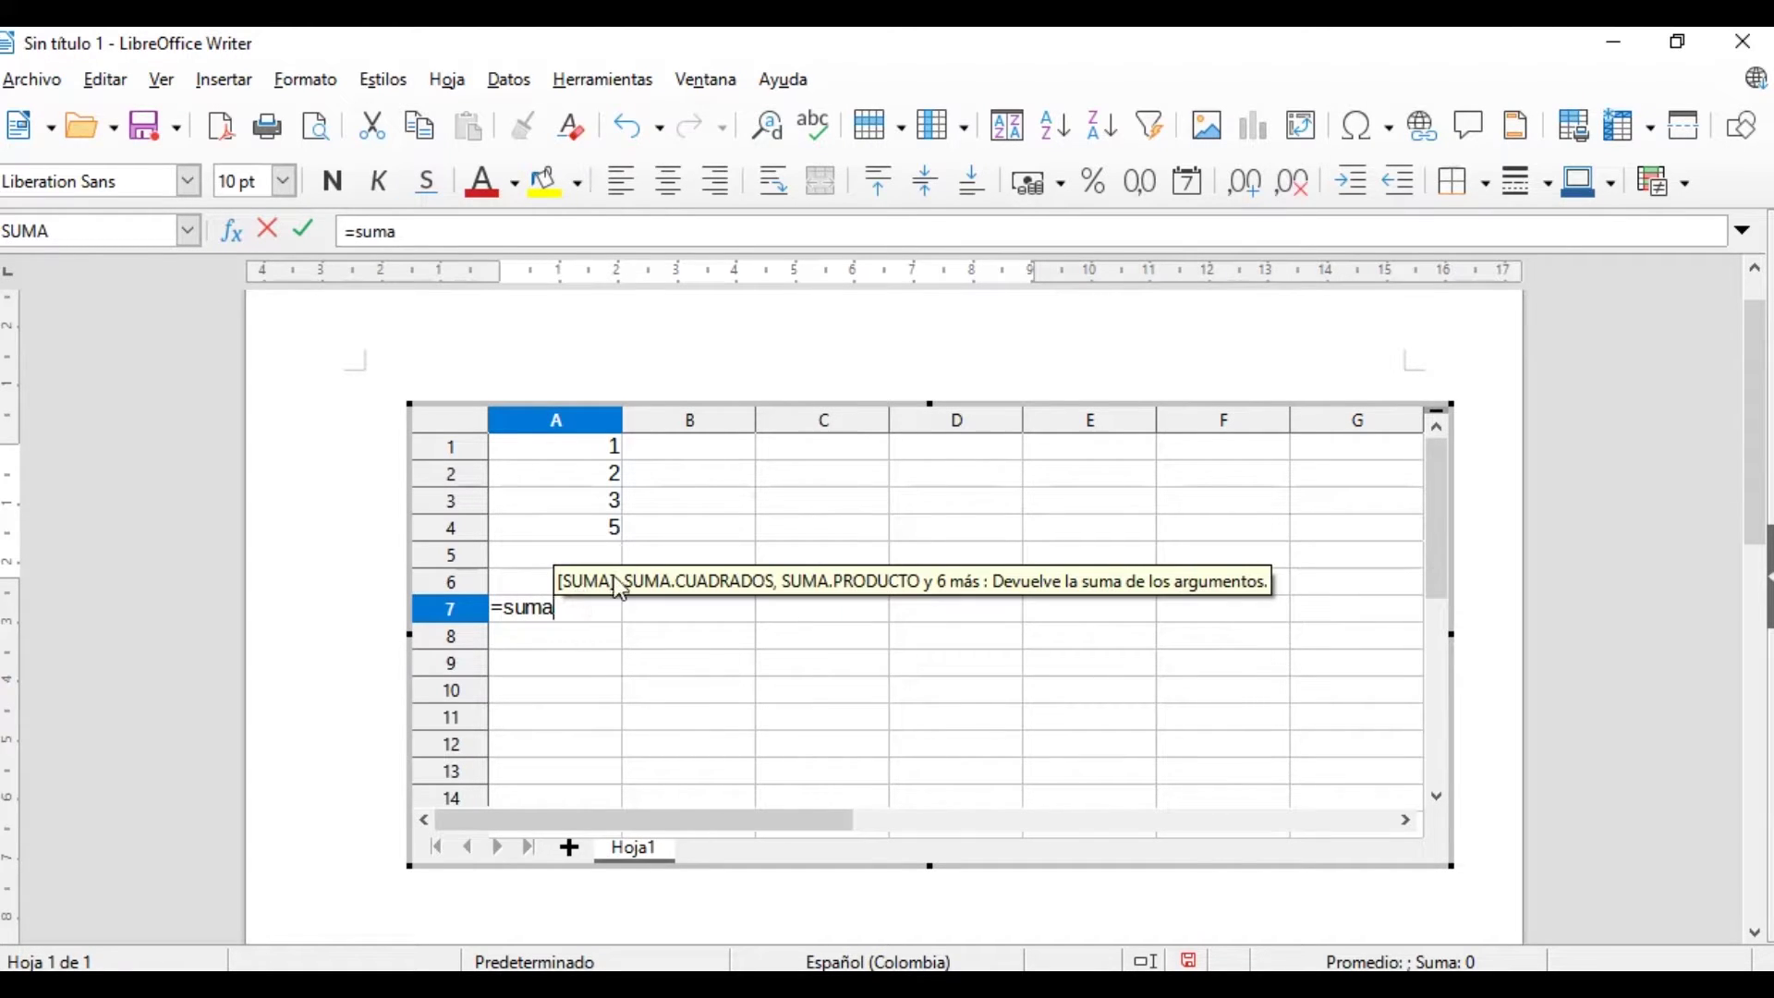
left_click(607, 574)
key("BackSpace")
key("BackSpace")
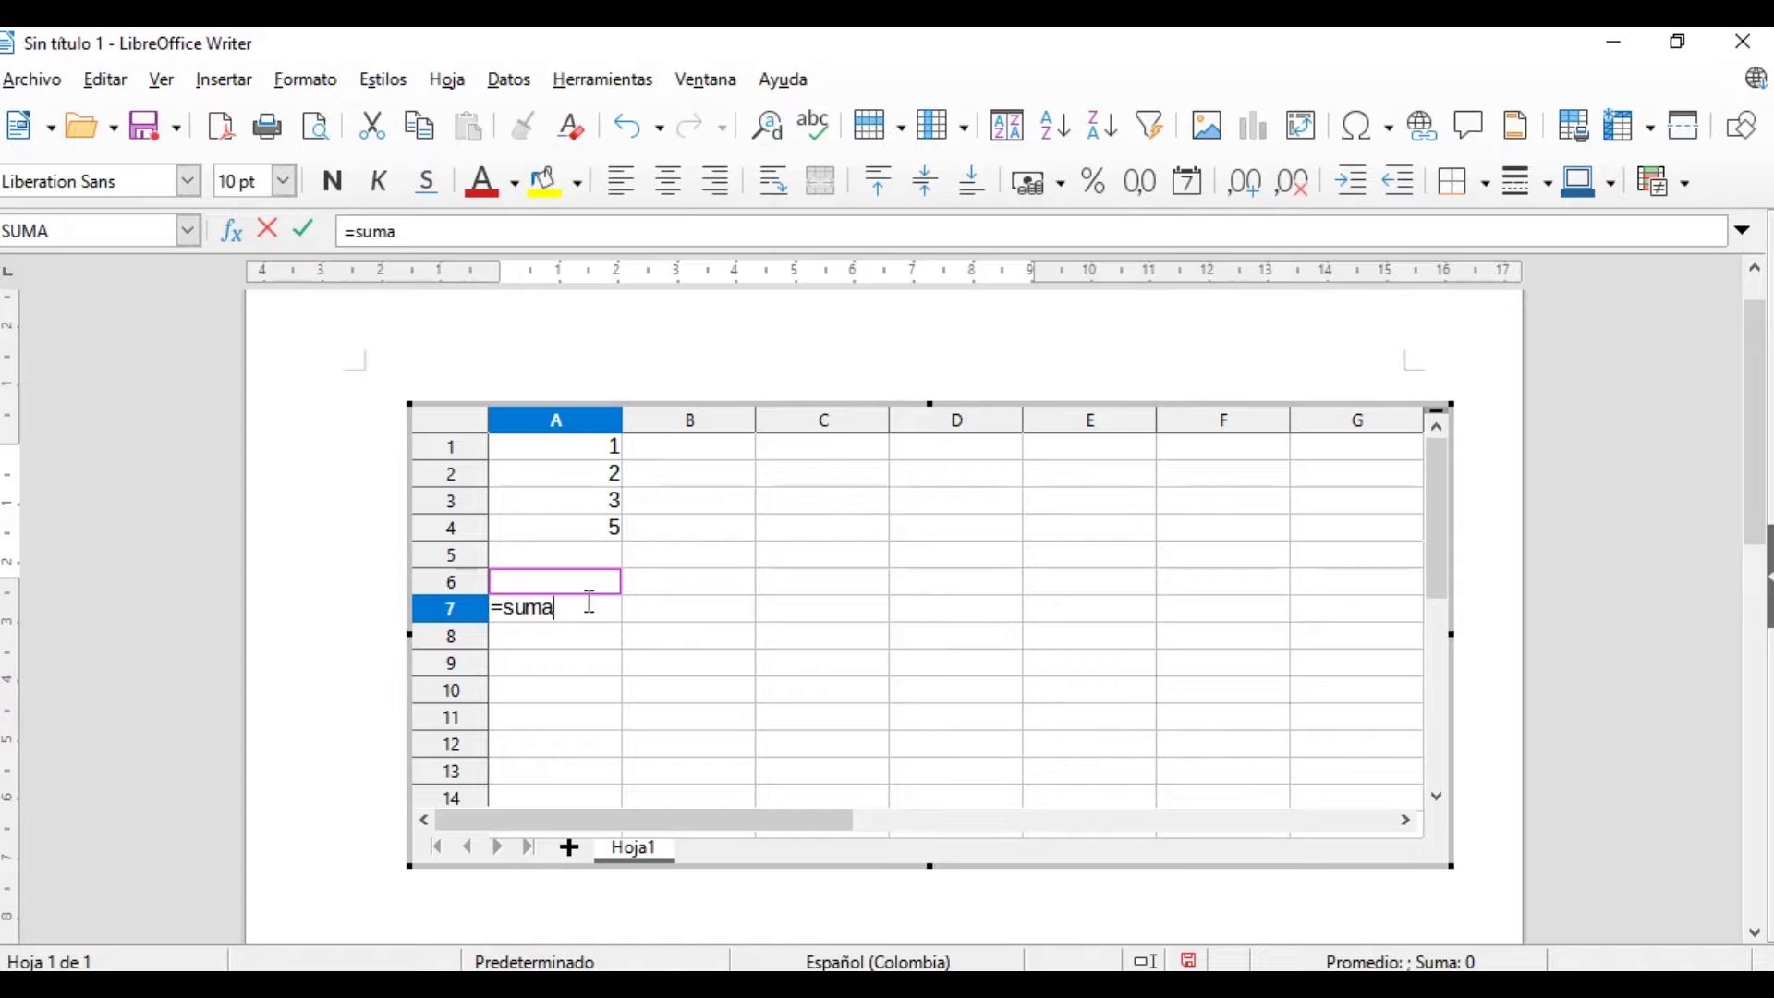
type("(")
left_click_drag(582, 449, 594, 538)
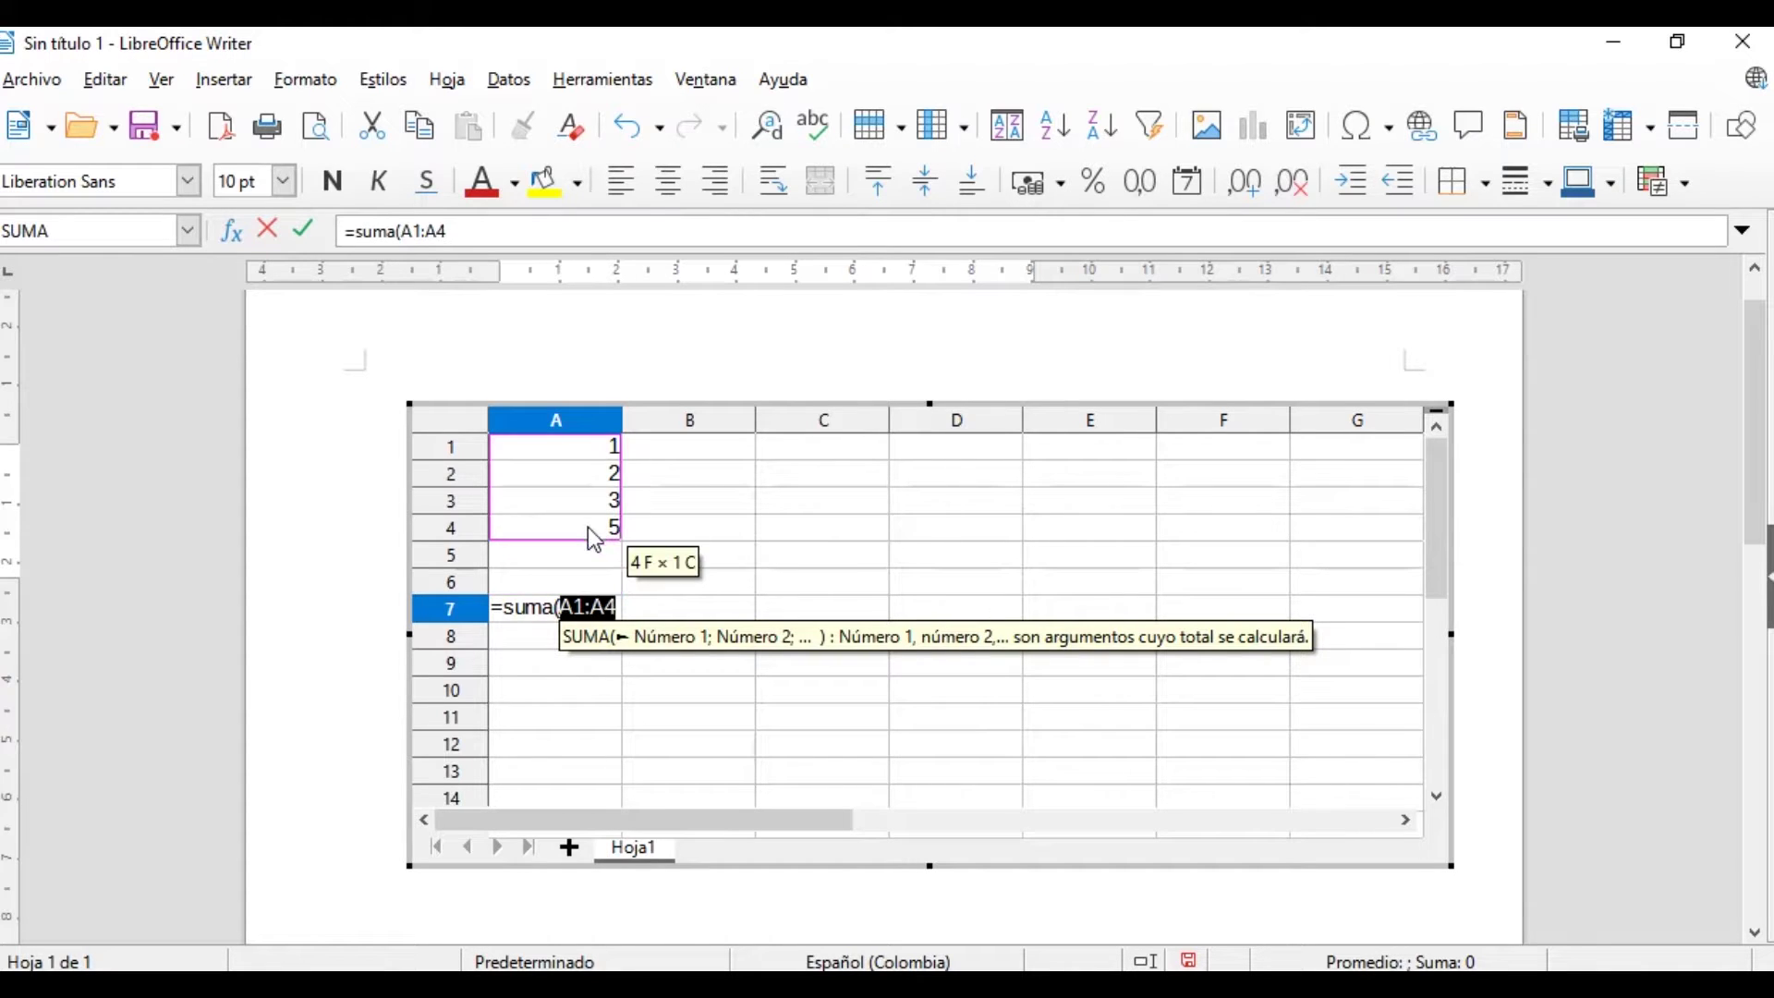
type(")")
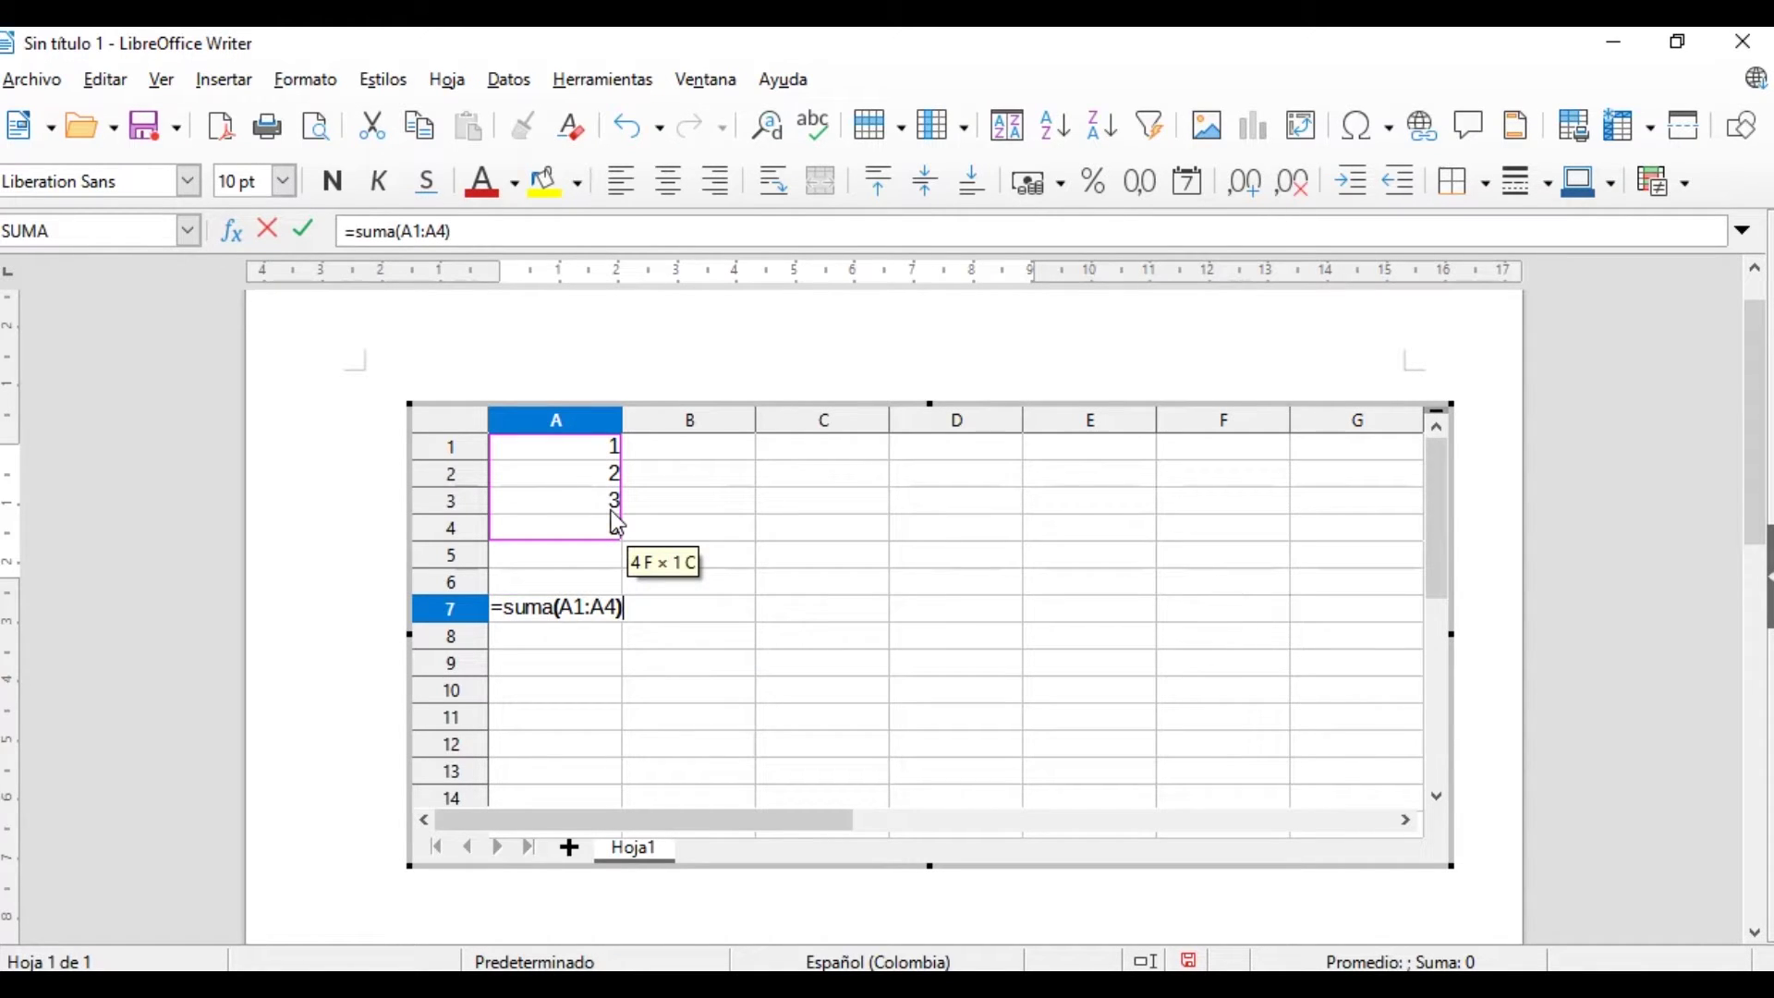
key("Return")
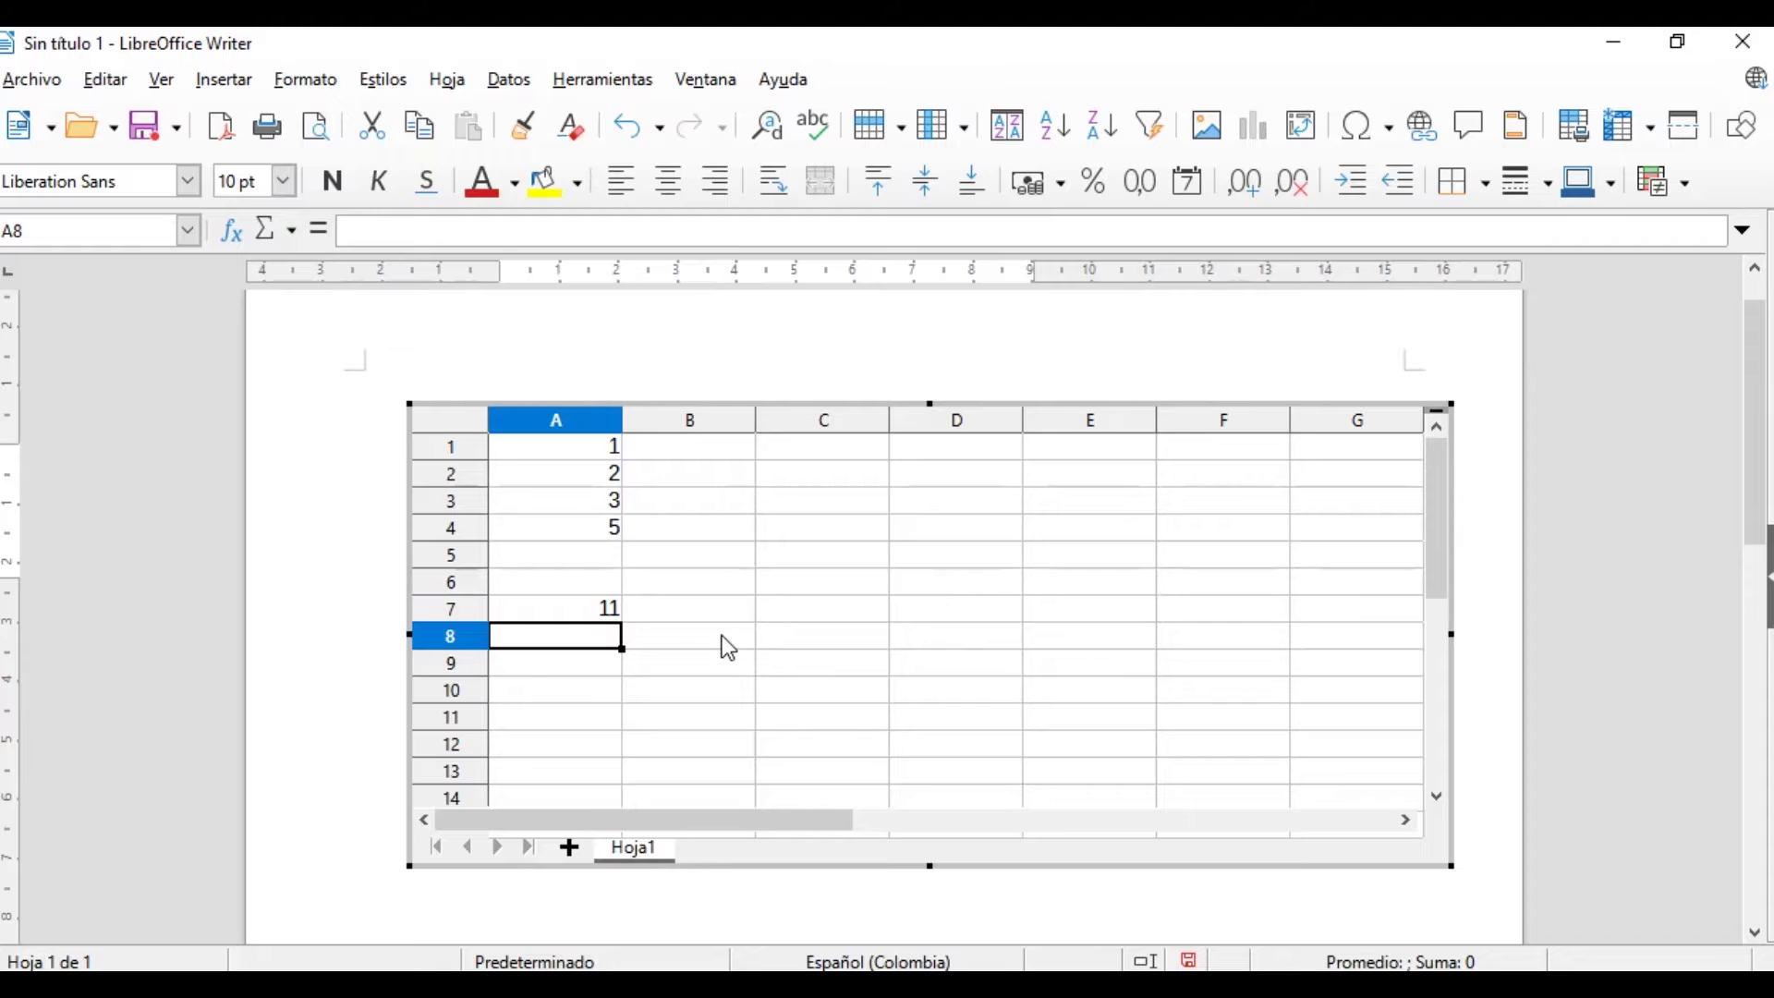
Exit in-place editing, deselect the spreadsheet object, then reopen it for editing
left_click(723, 637)
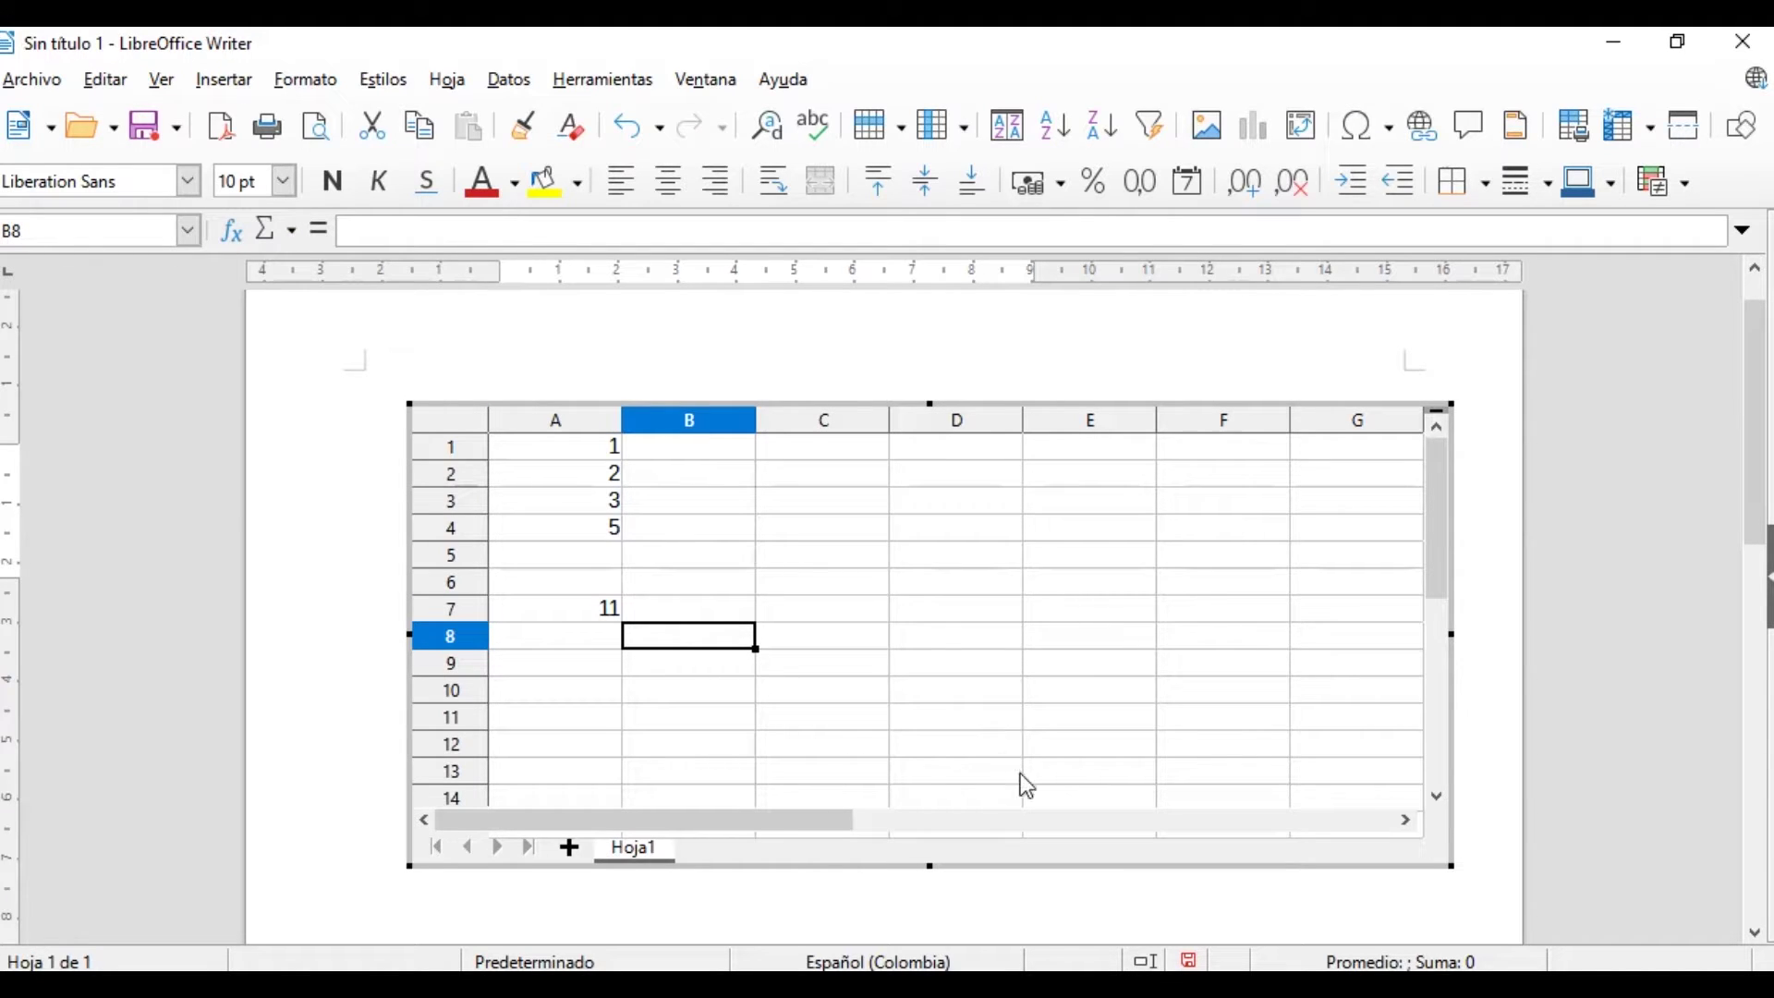
scroll(769, 817, "down", 1)
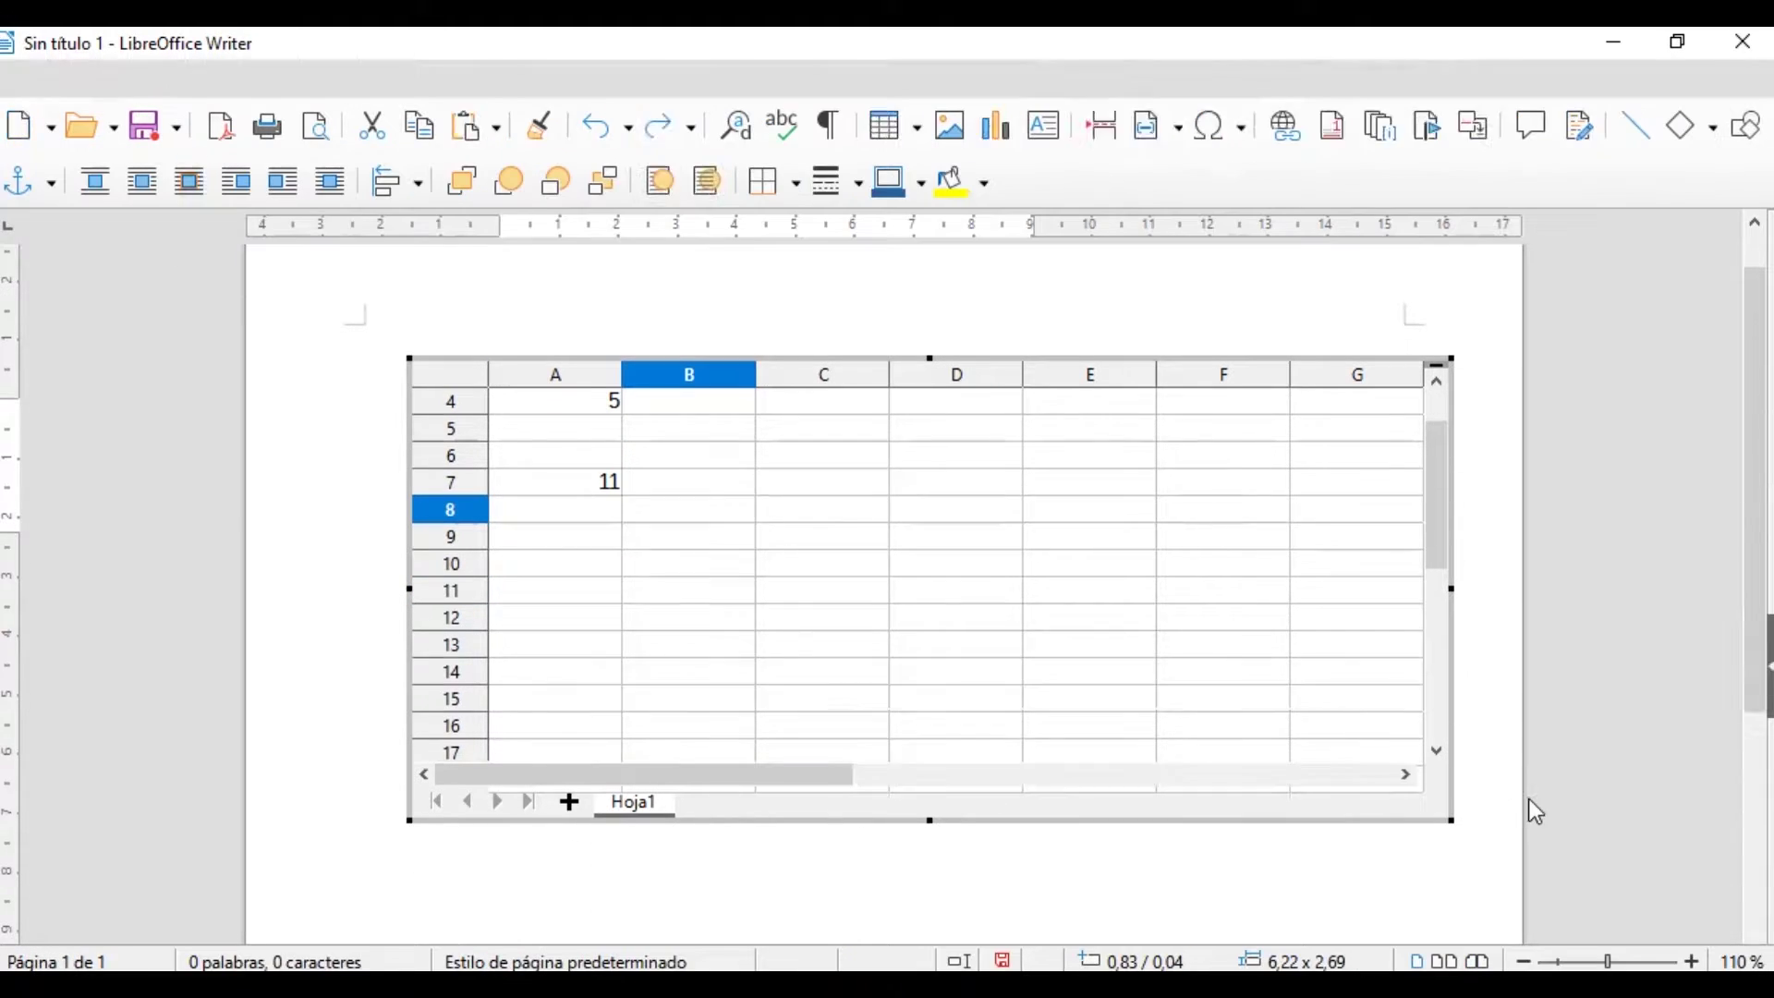
key("Escape")
mouse_move(1755, 487)
left_mouse_down()
mouse_move(1754, 515)
mouse_move(1755, 496)
left_mouse_up()
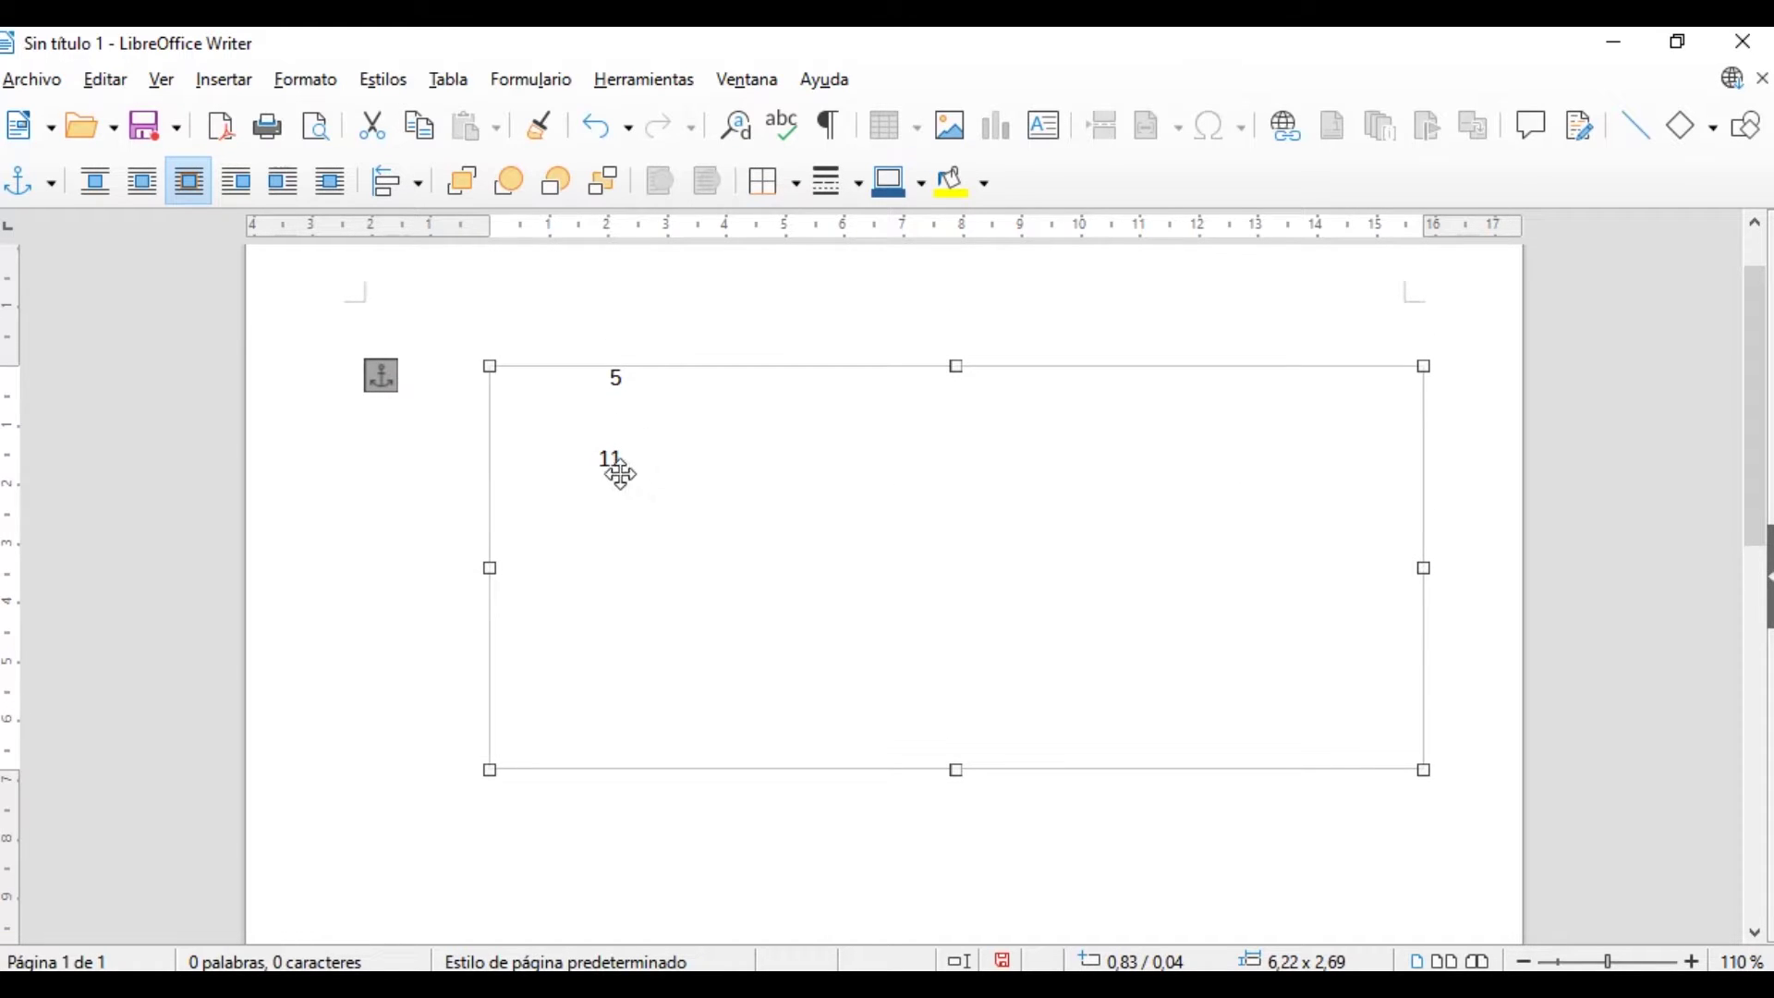
left_click(633, 838)
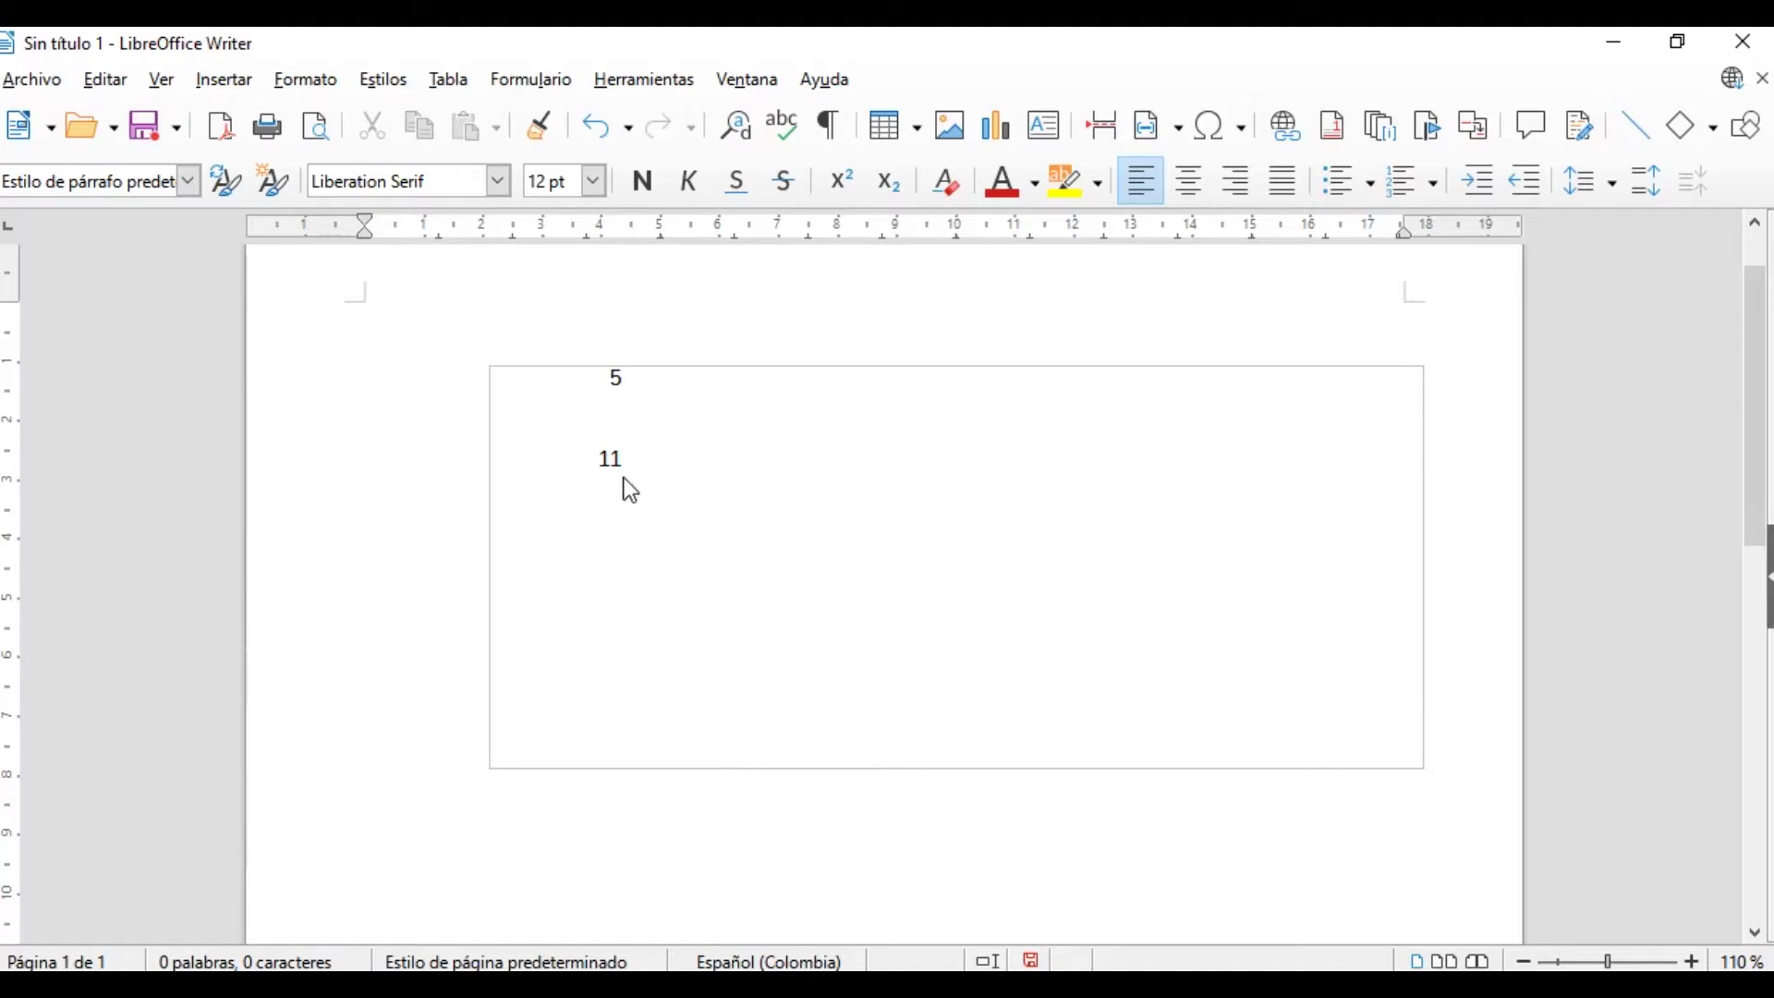
left_click(632, 454)
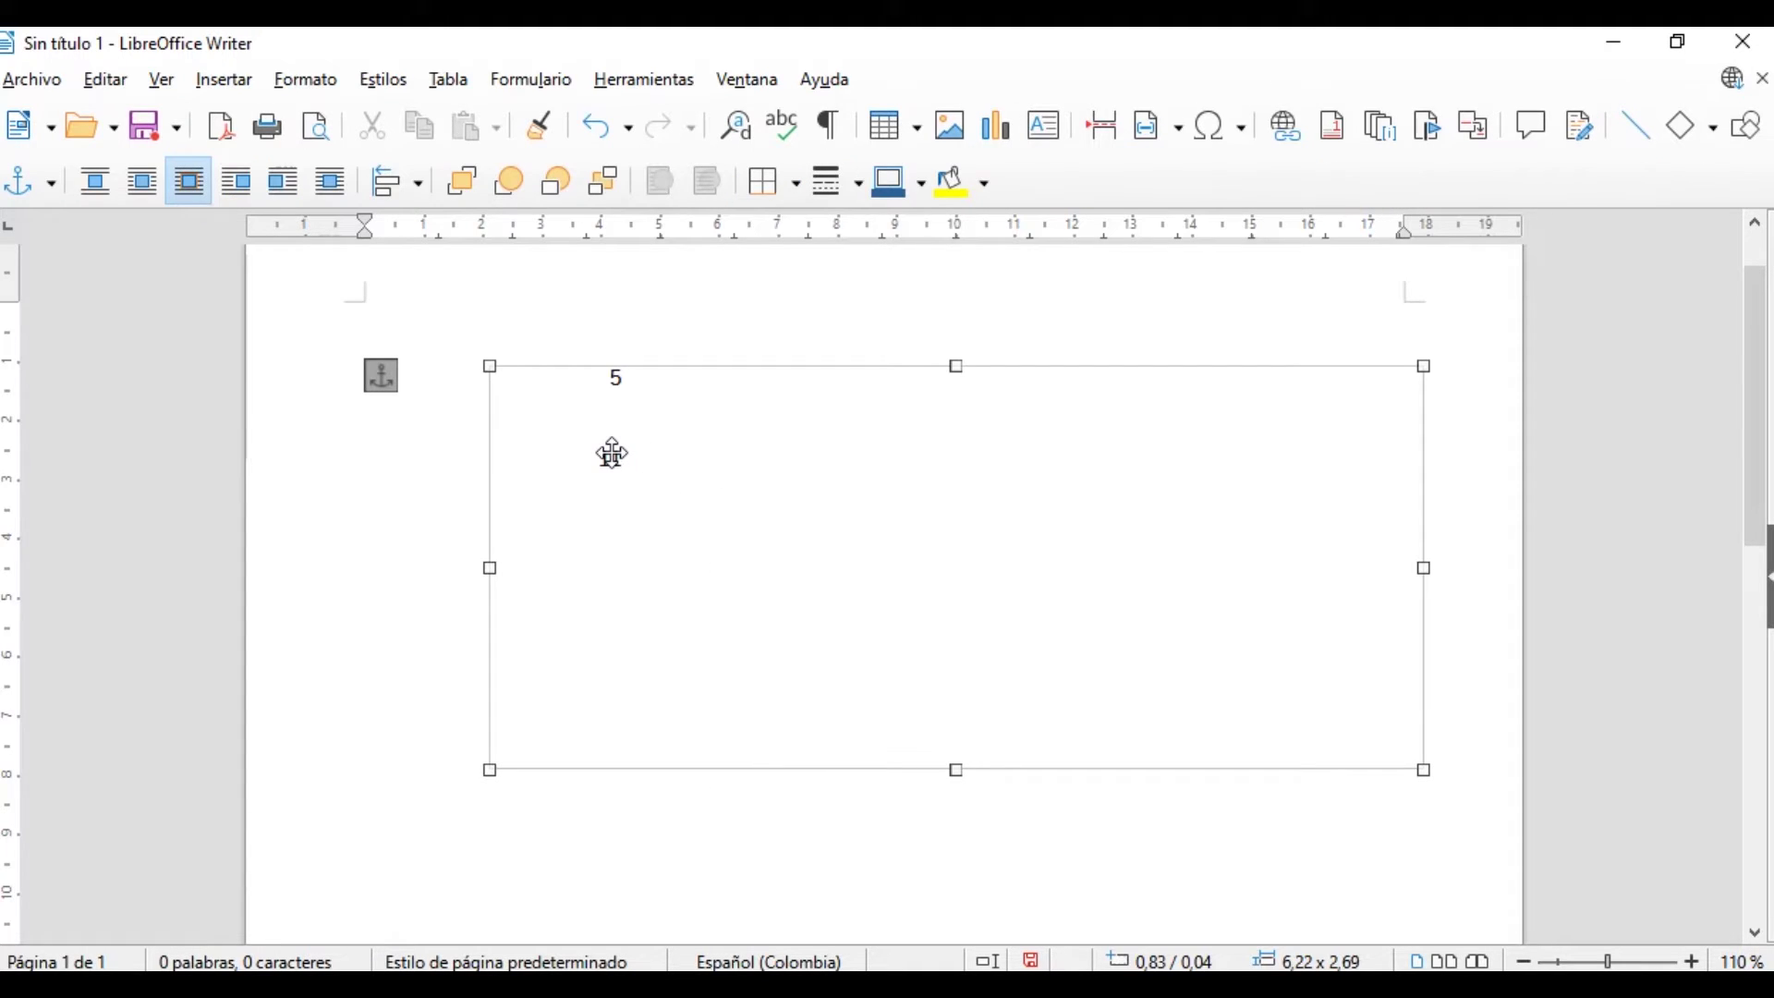
double_click(611, 453)
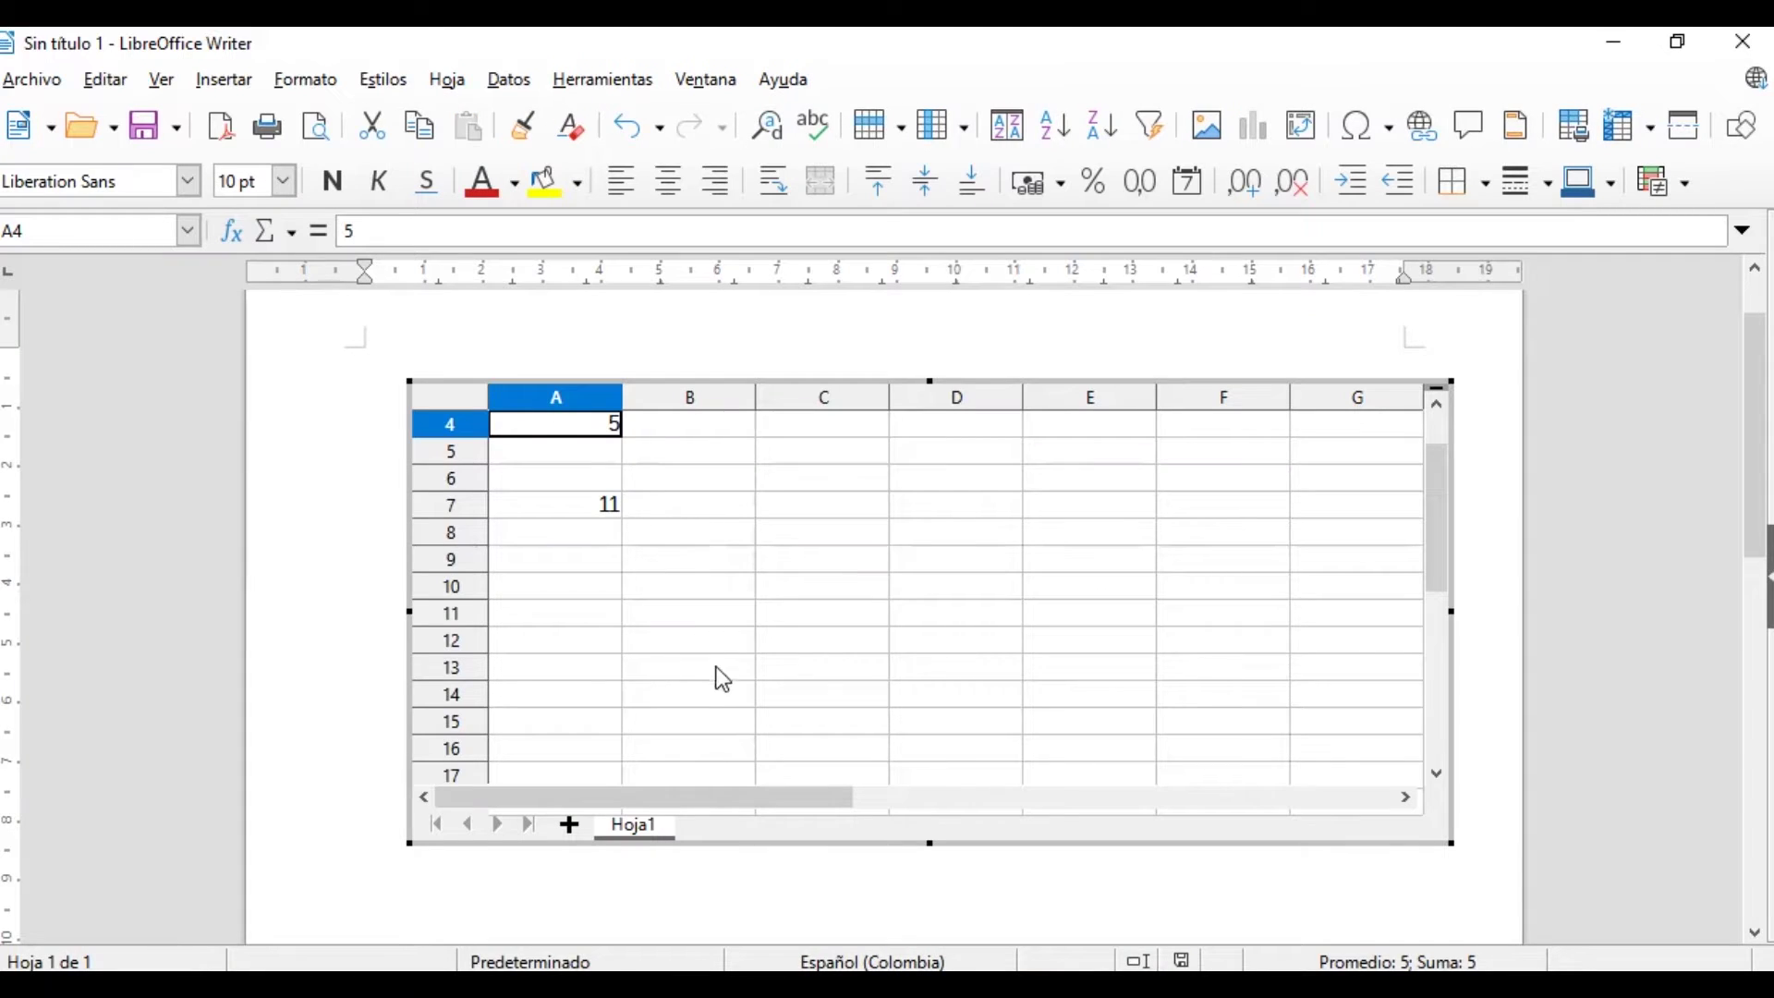
Give every cell in A4:B10 thicker Ladrillo red borders, then stop editing the sheet
left_click(630, 591)
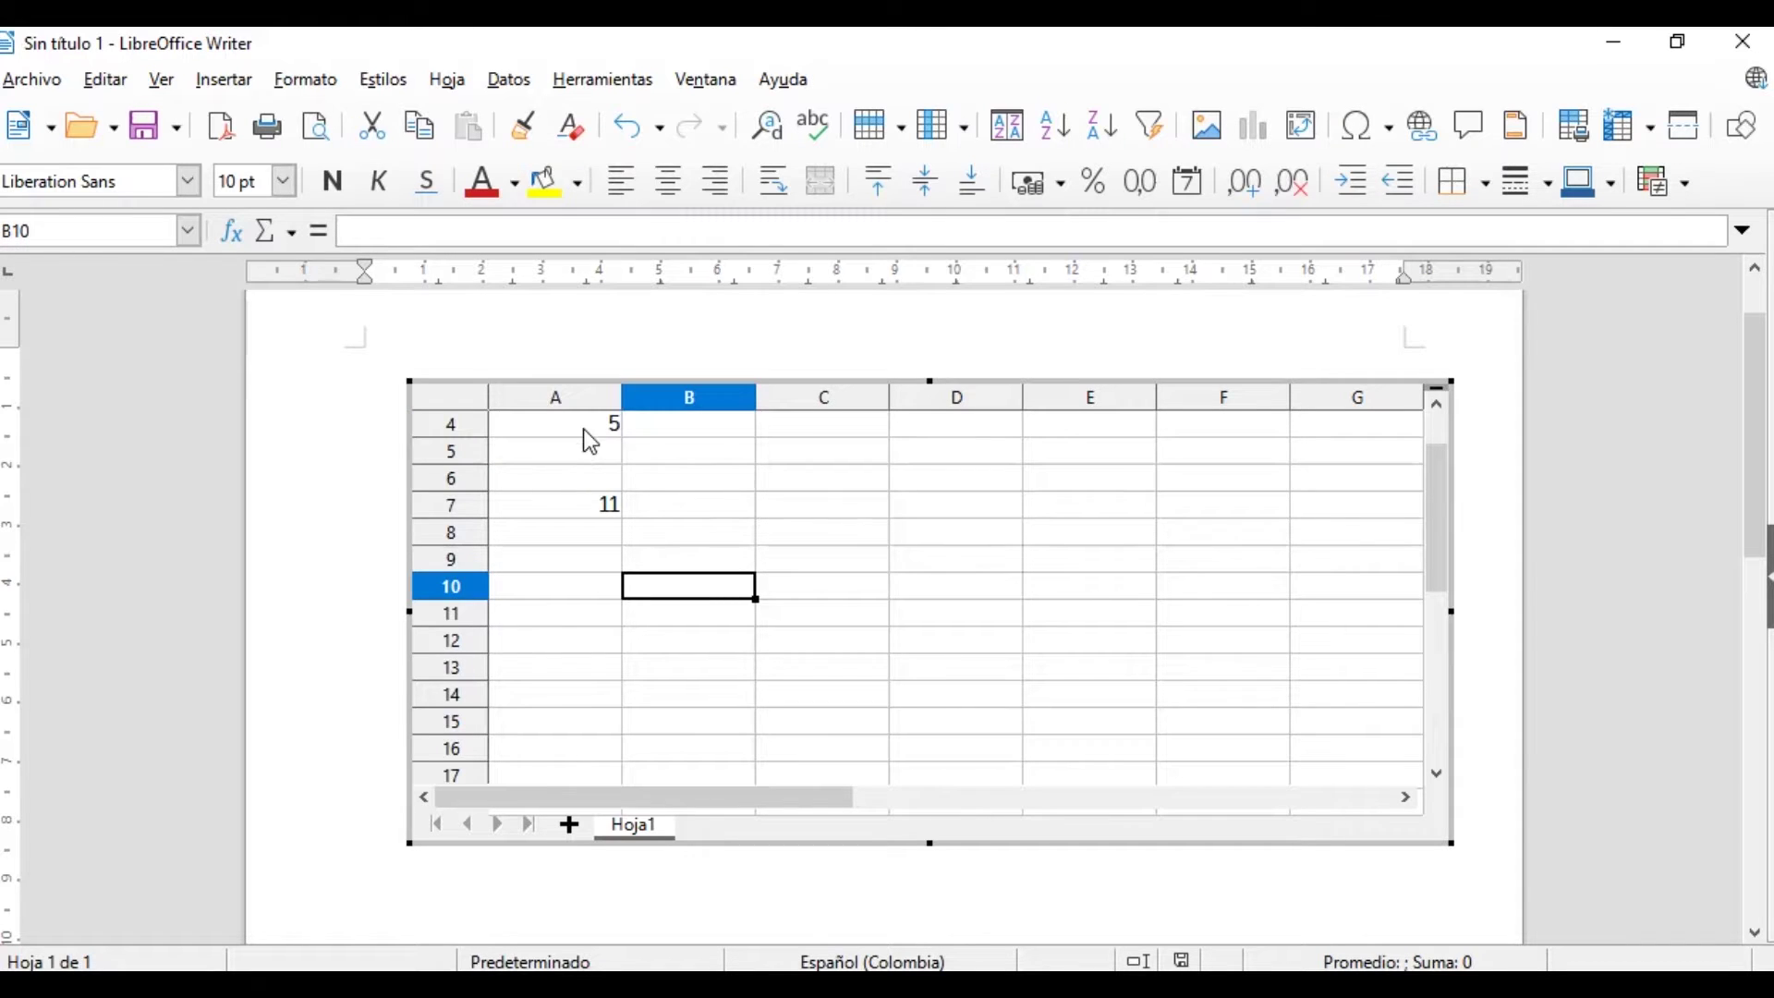
left_click(584, 429)
key("Down")
key("Down")
key("Down")
left_click_drag(582, 432, 681, 582)
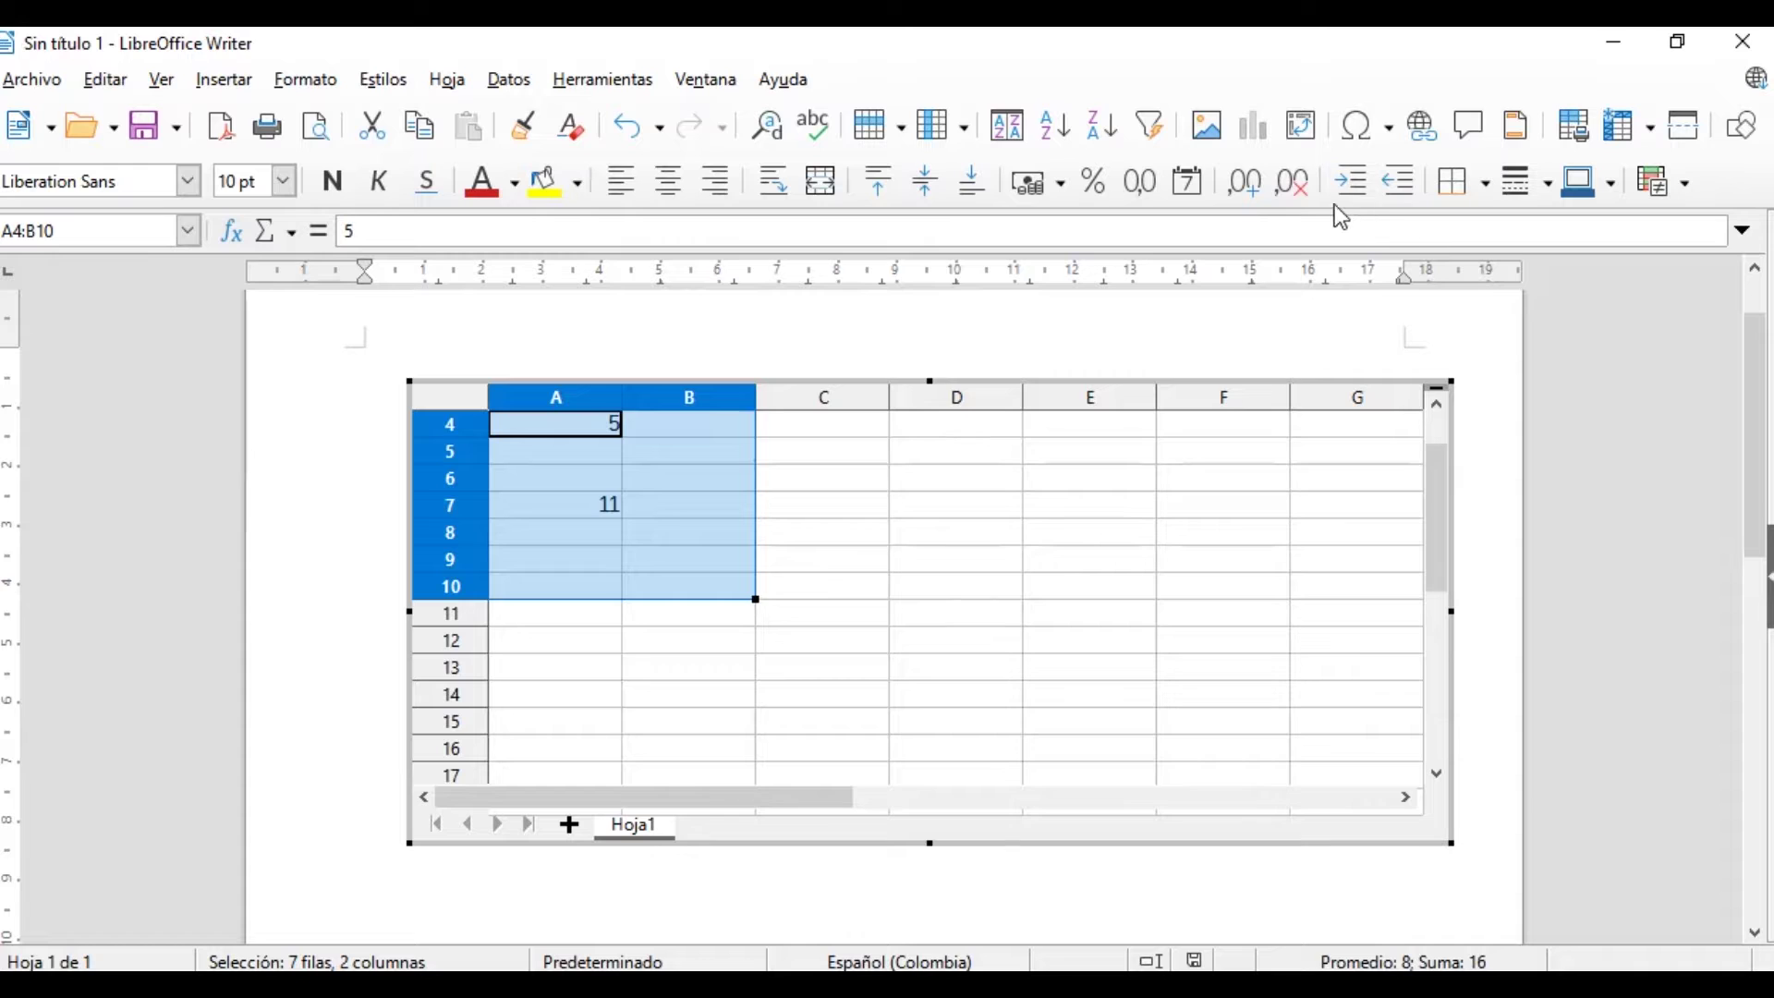
left_click(1487, 186)
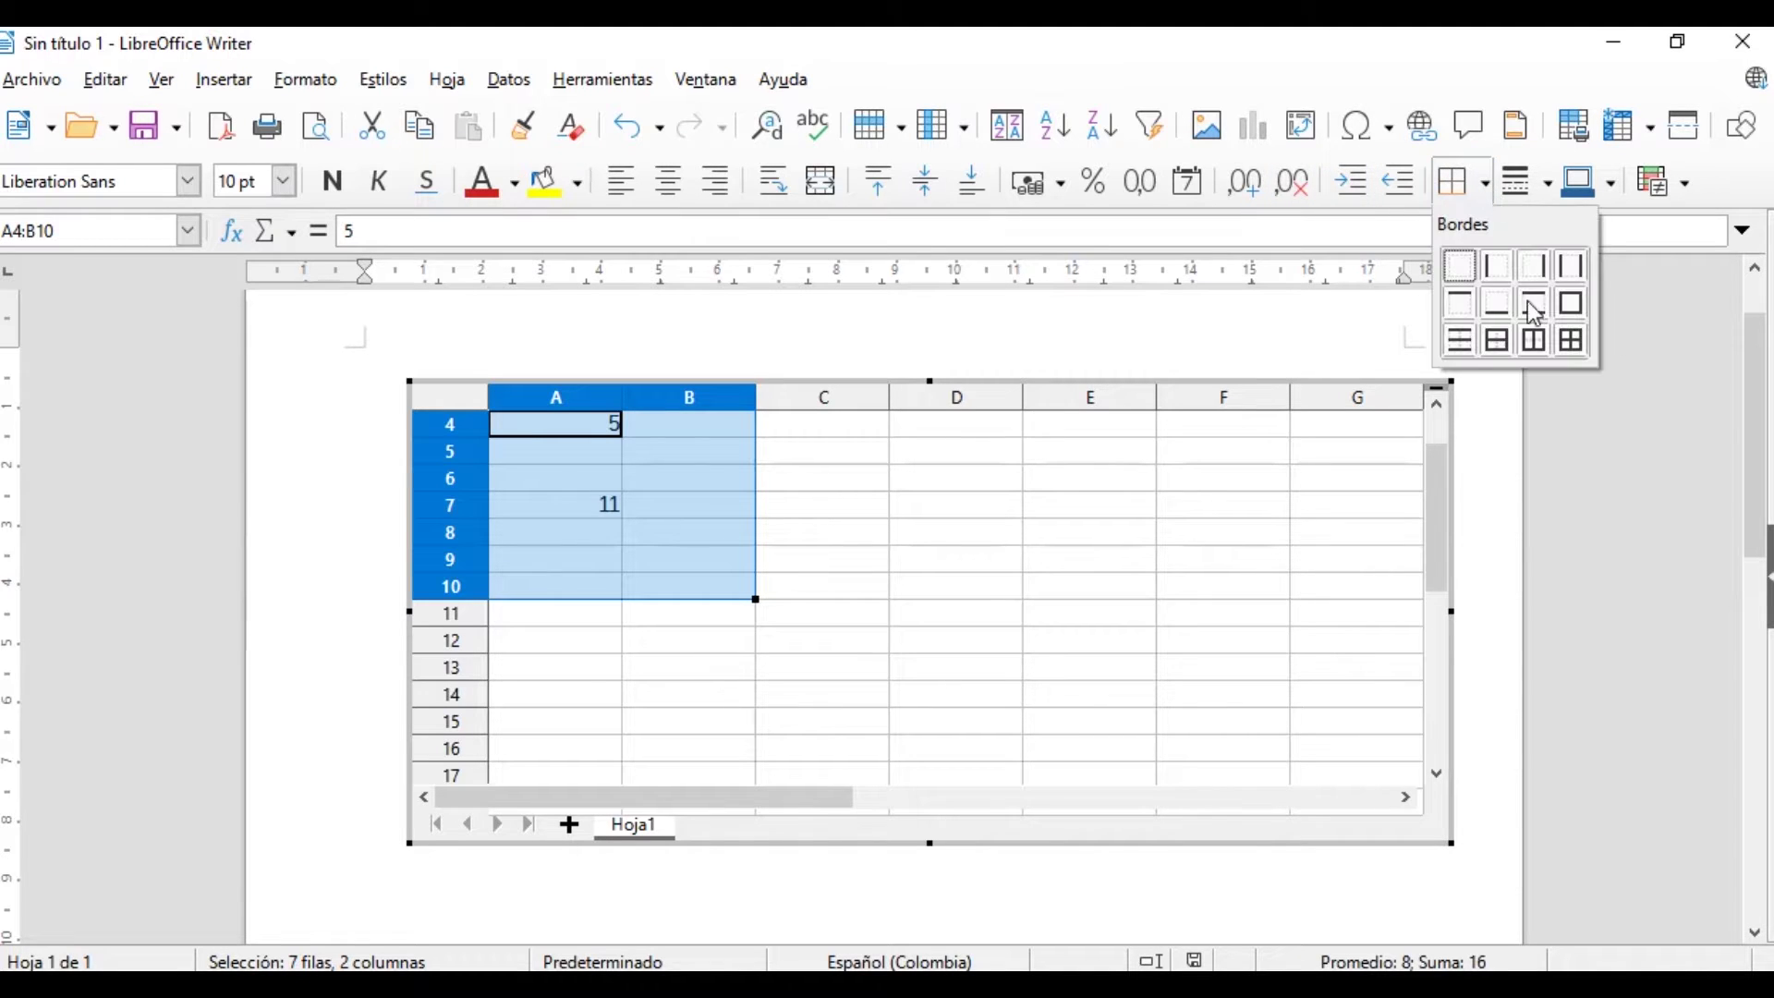
left_click(1567, 341)
left_click(1551, 183)
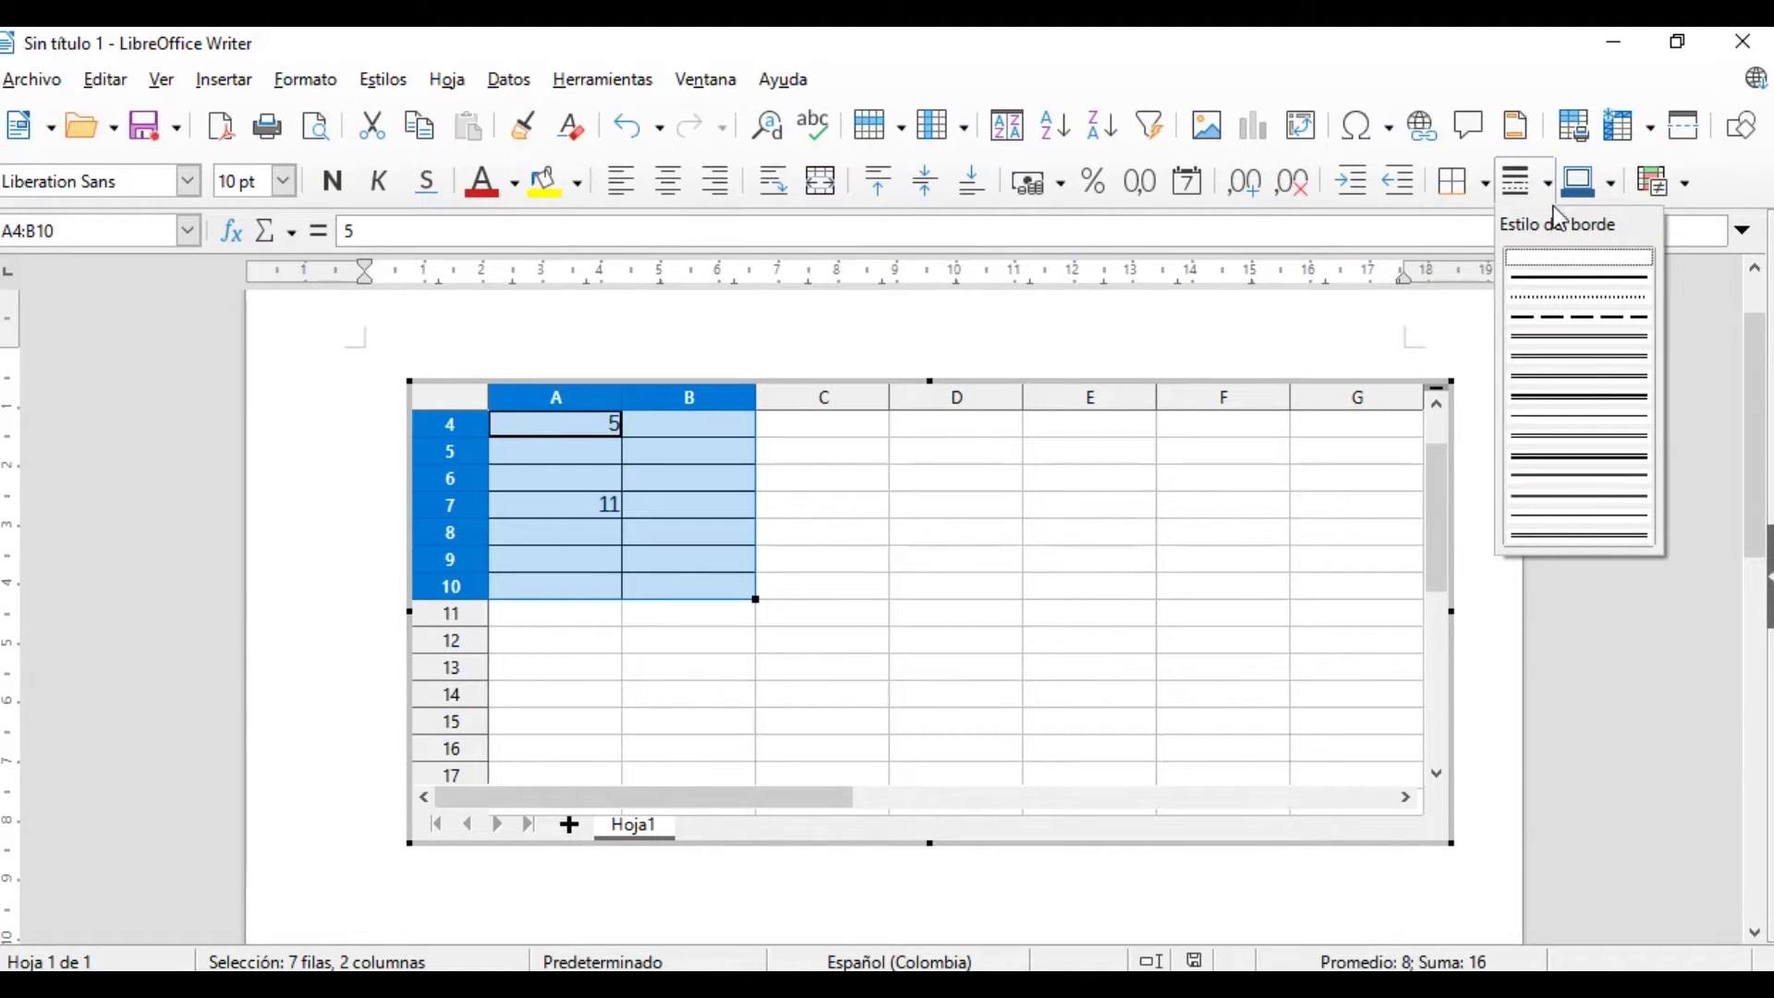
left_click(1543, 278)
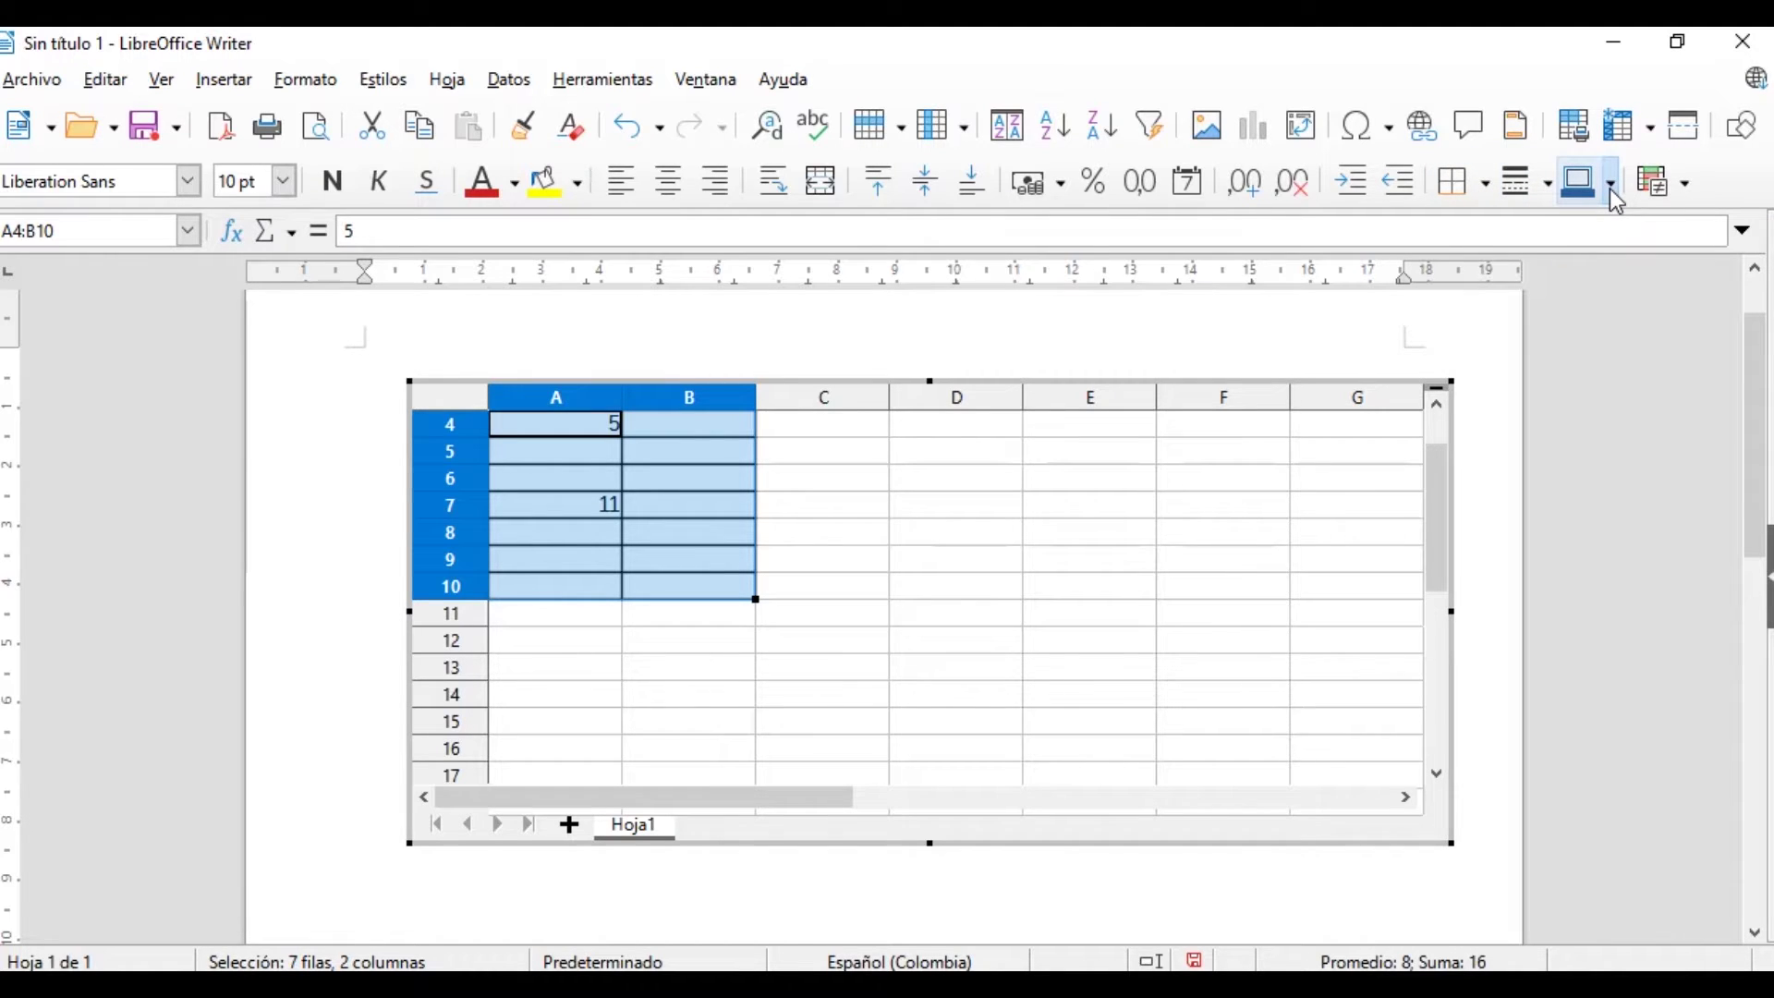
left_click(1612, 192)
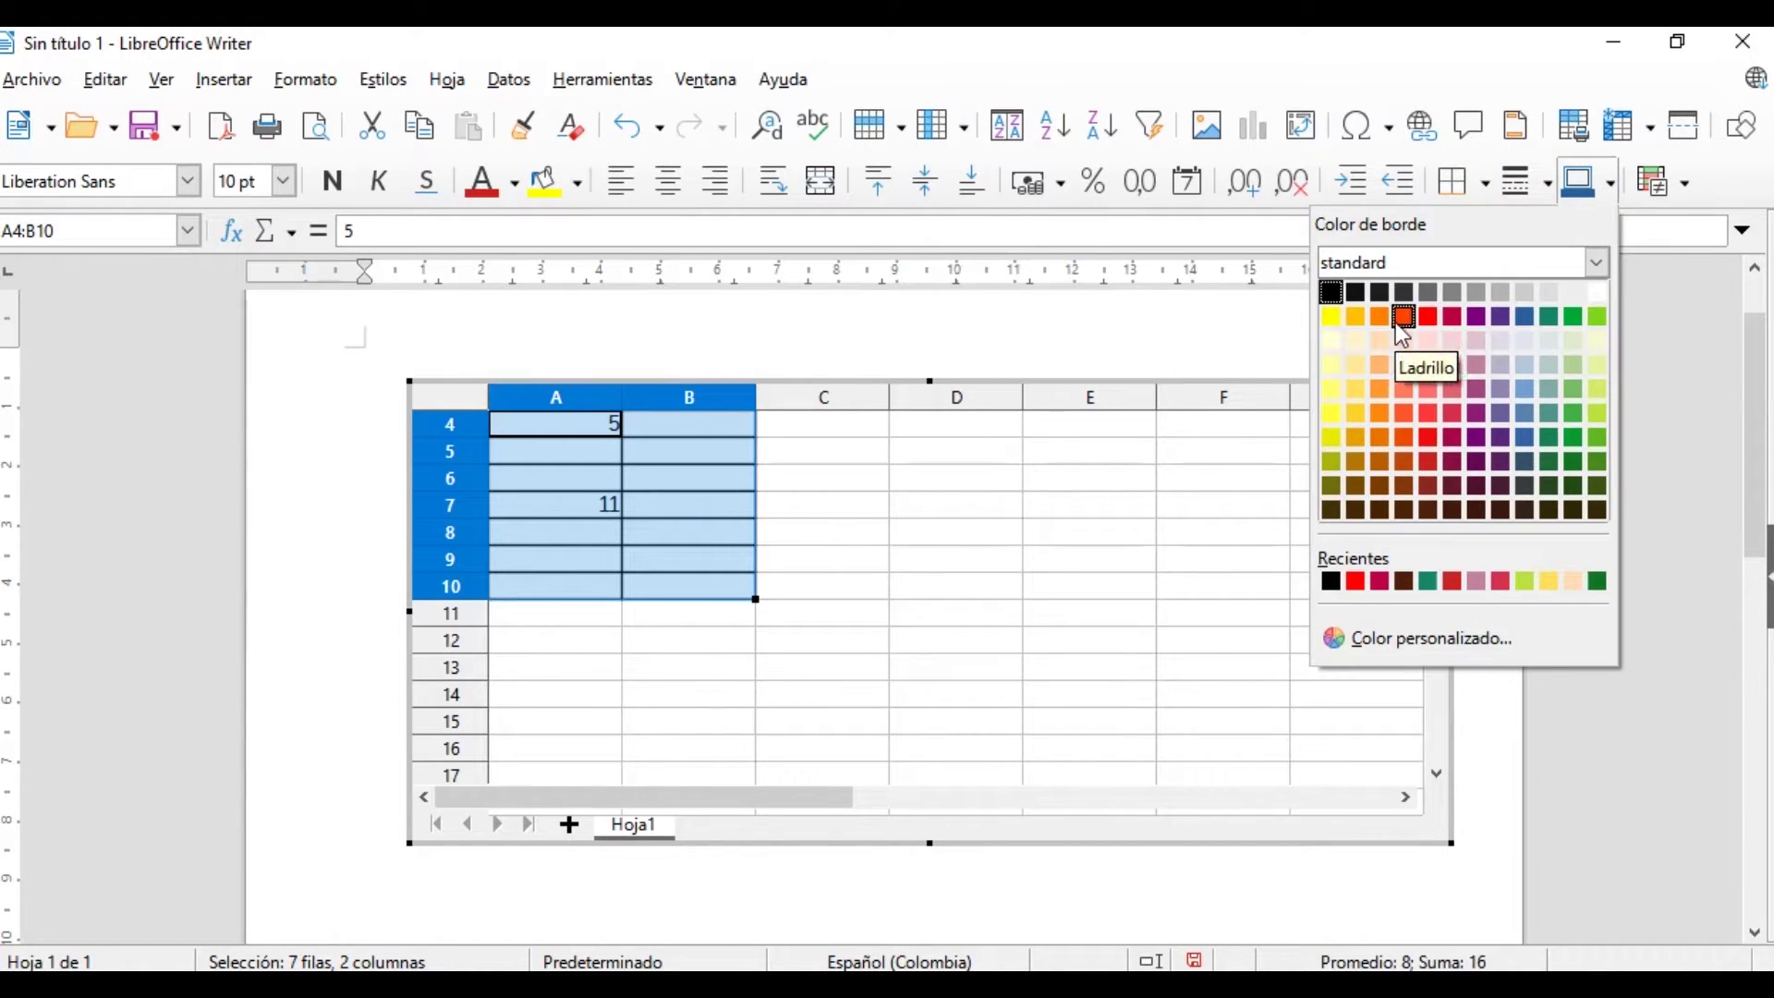
left_click(1429, 319)
key("Escape")
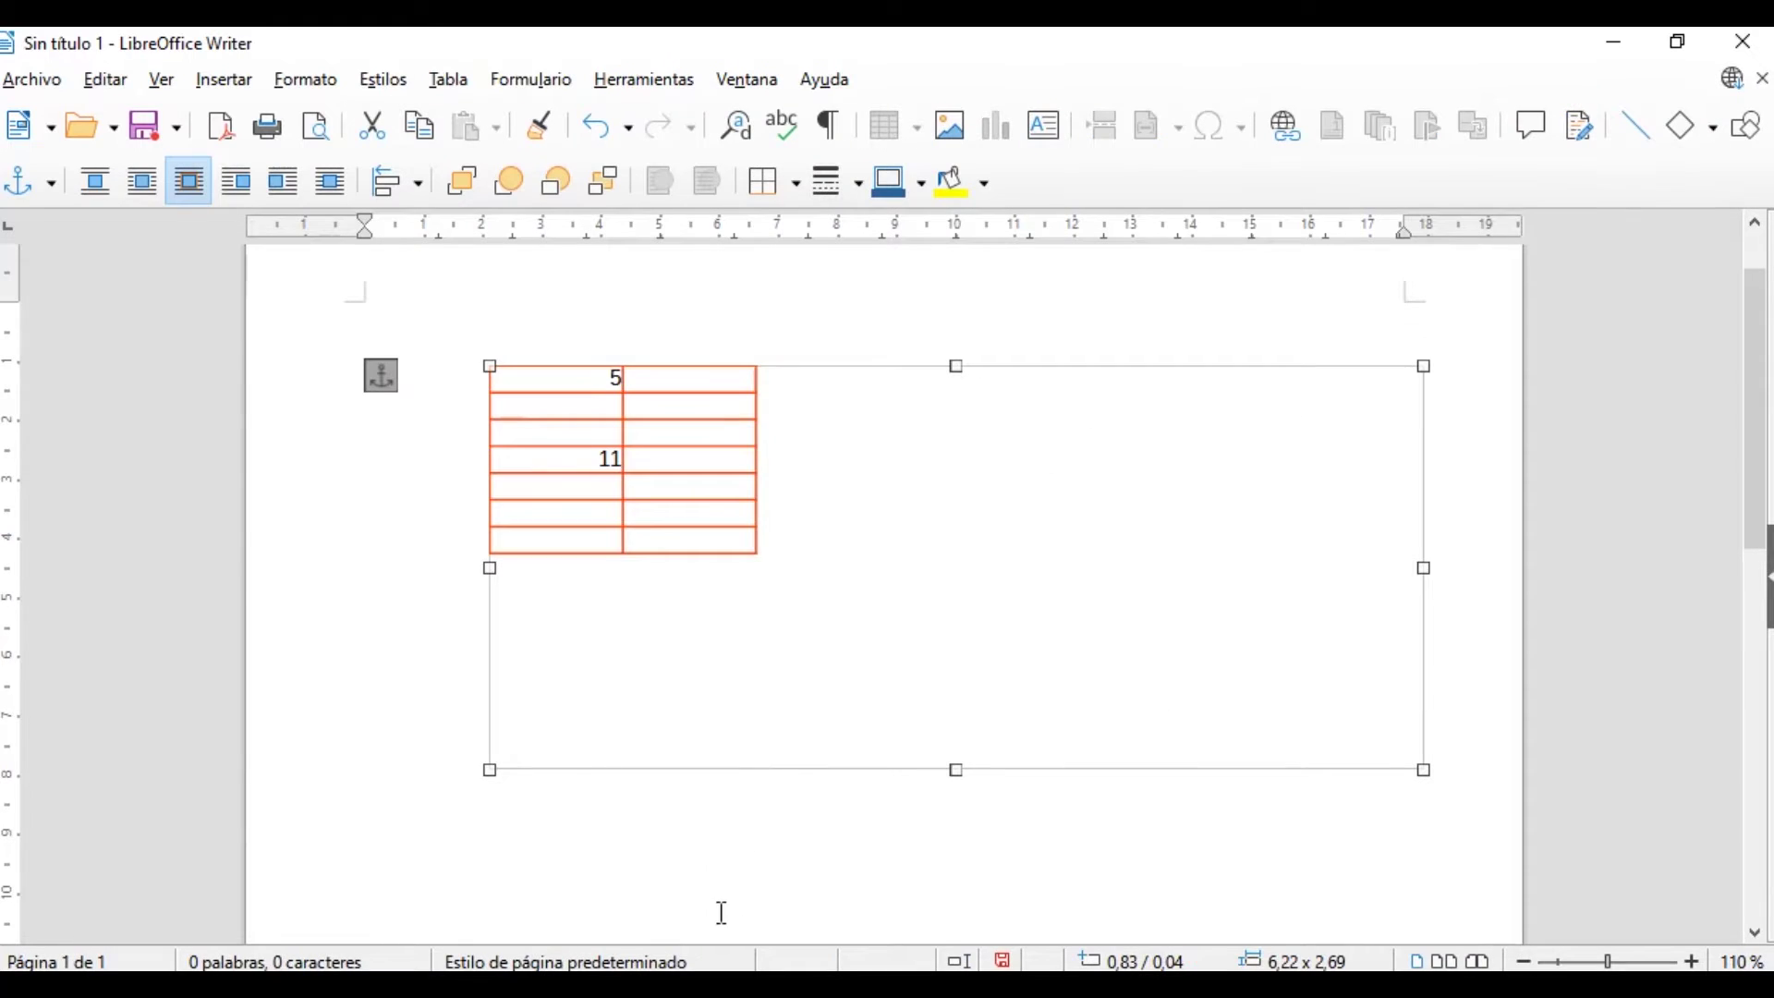
Add blank lines after the spreadsheet, nudge it up-left, and place the caret below it
key("Escape")
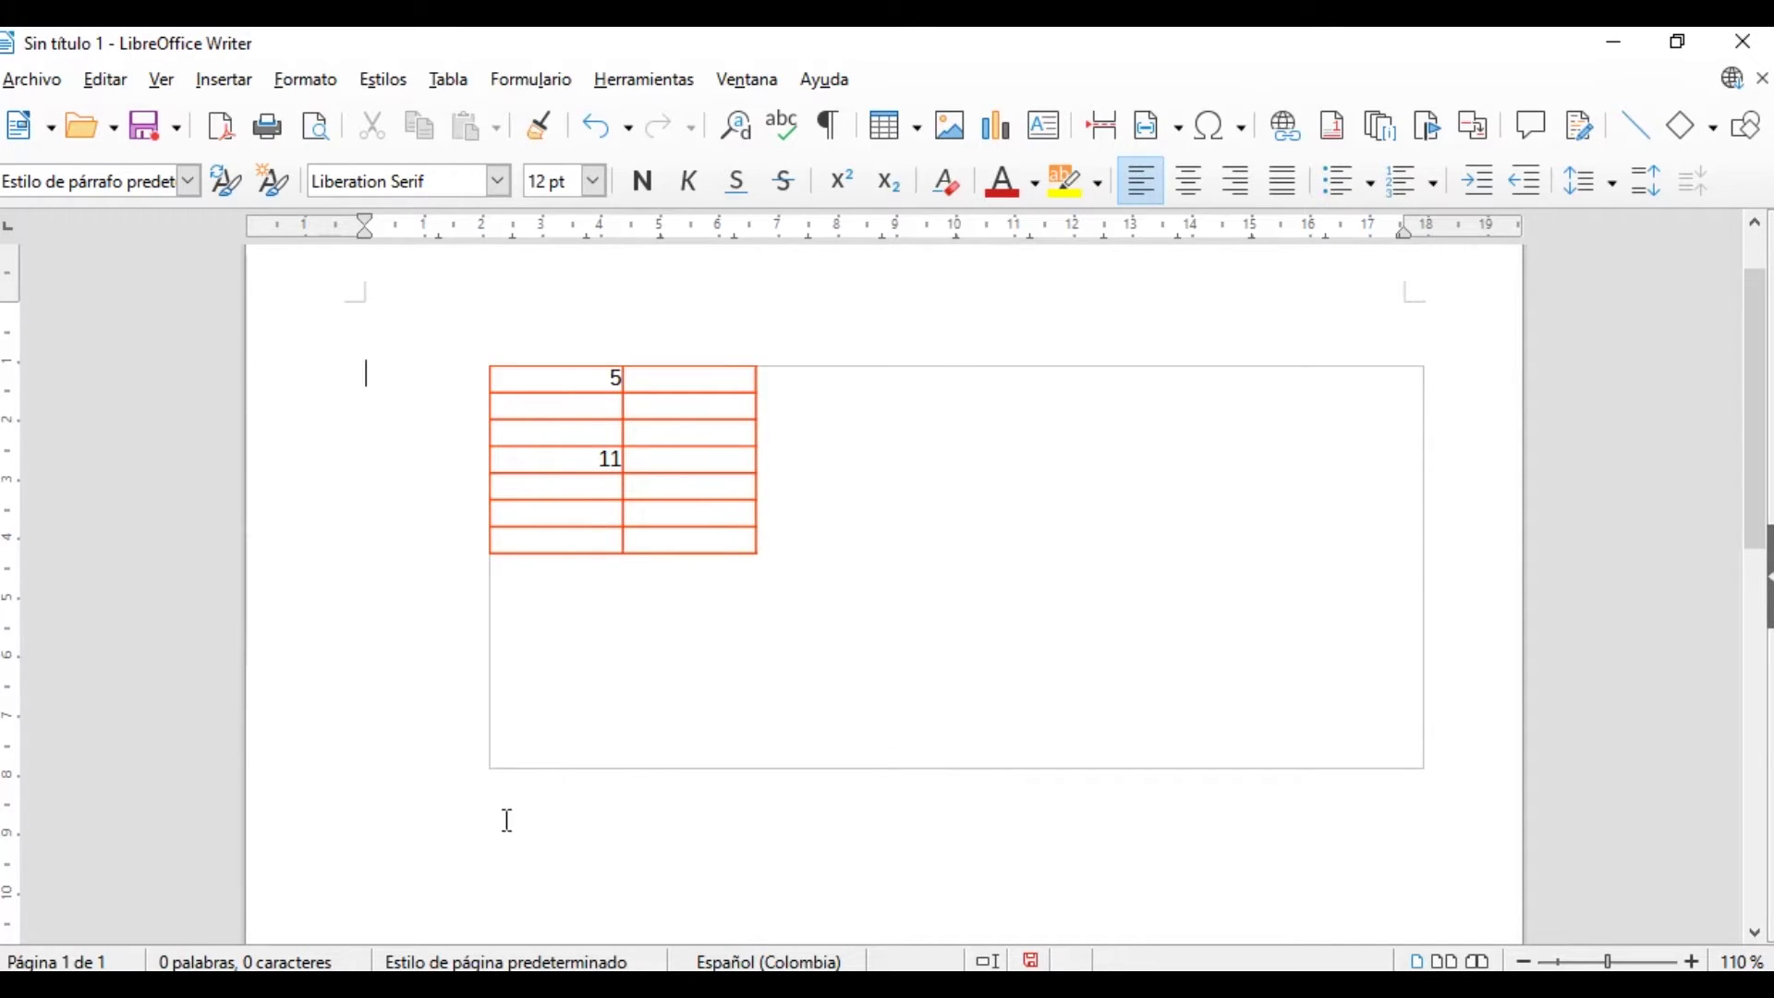
key("Return")
key("Return")
key("Return")
key("Return")
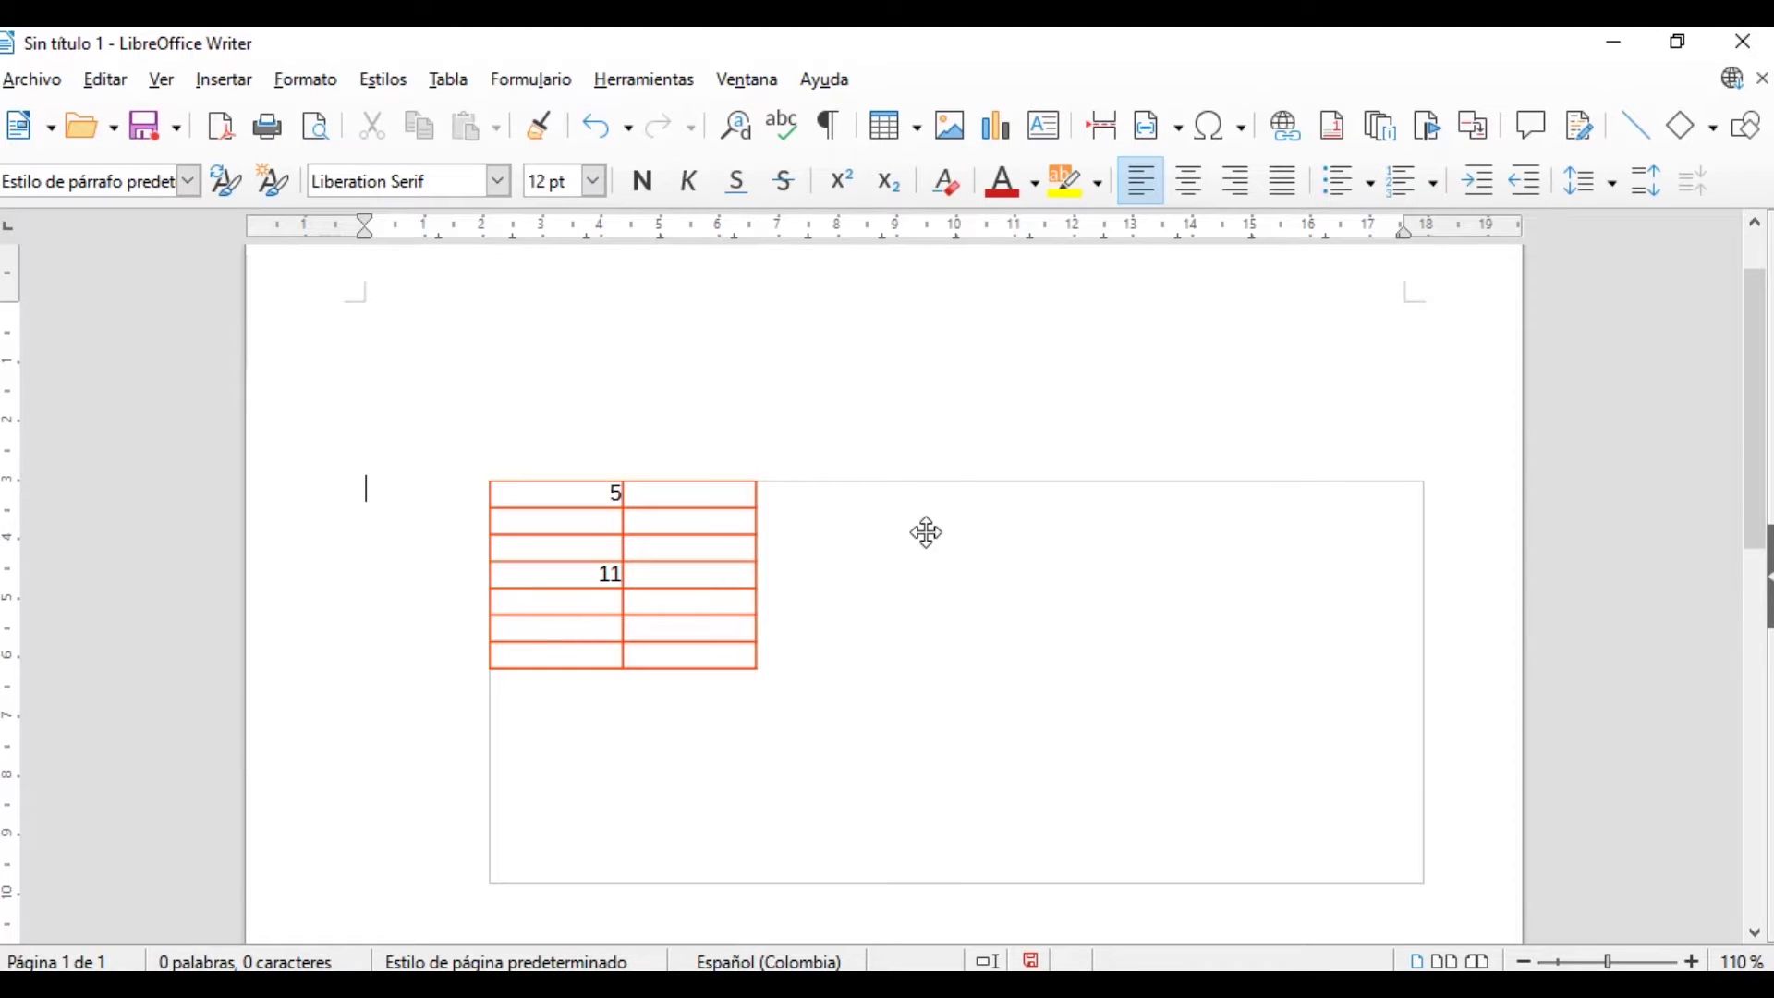
left_click_drag(921, 496, 893, 351)
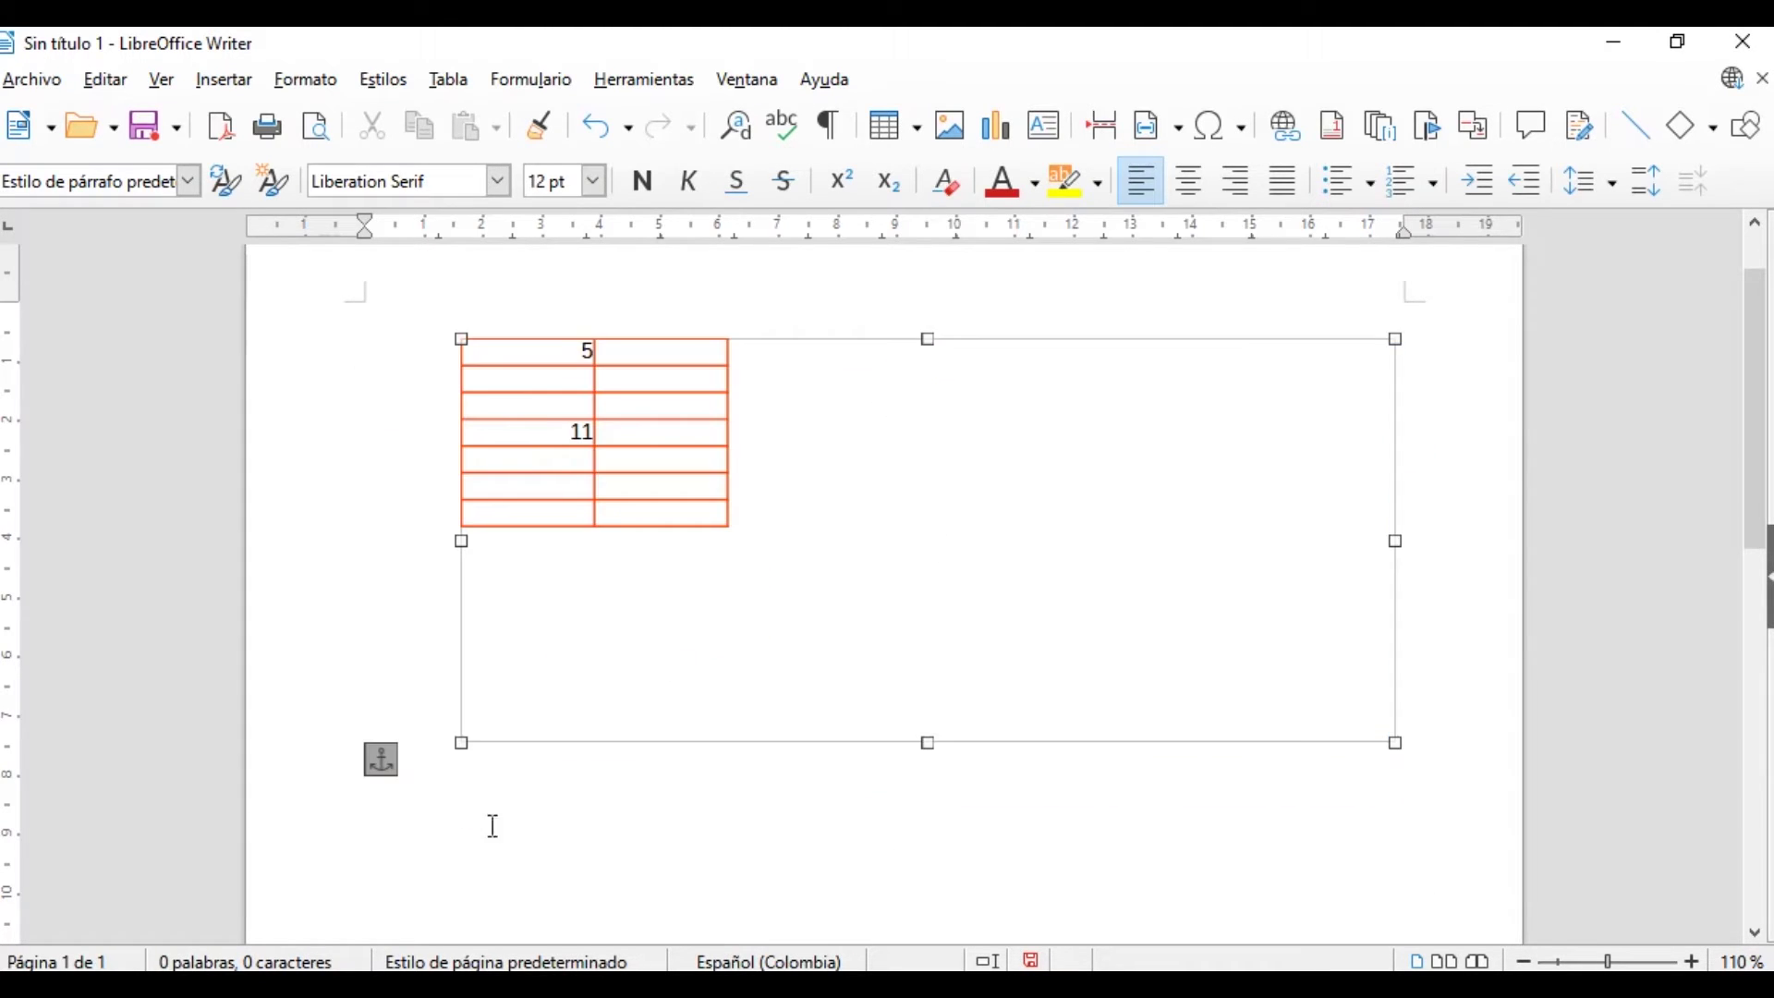
left_click(647, 789)
scroll(677, 765, "down", 3)
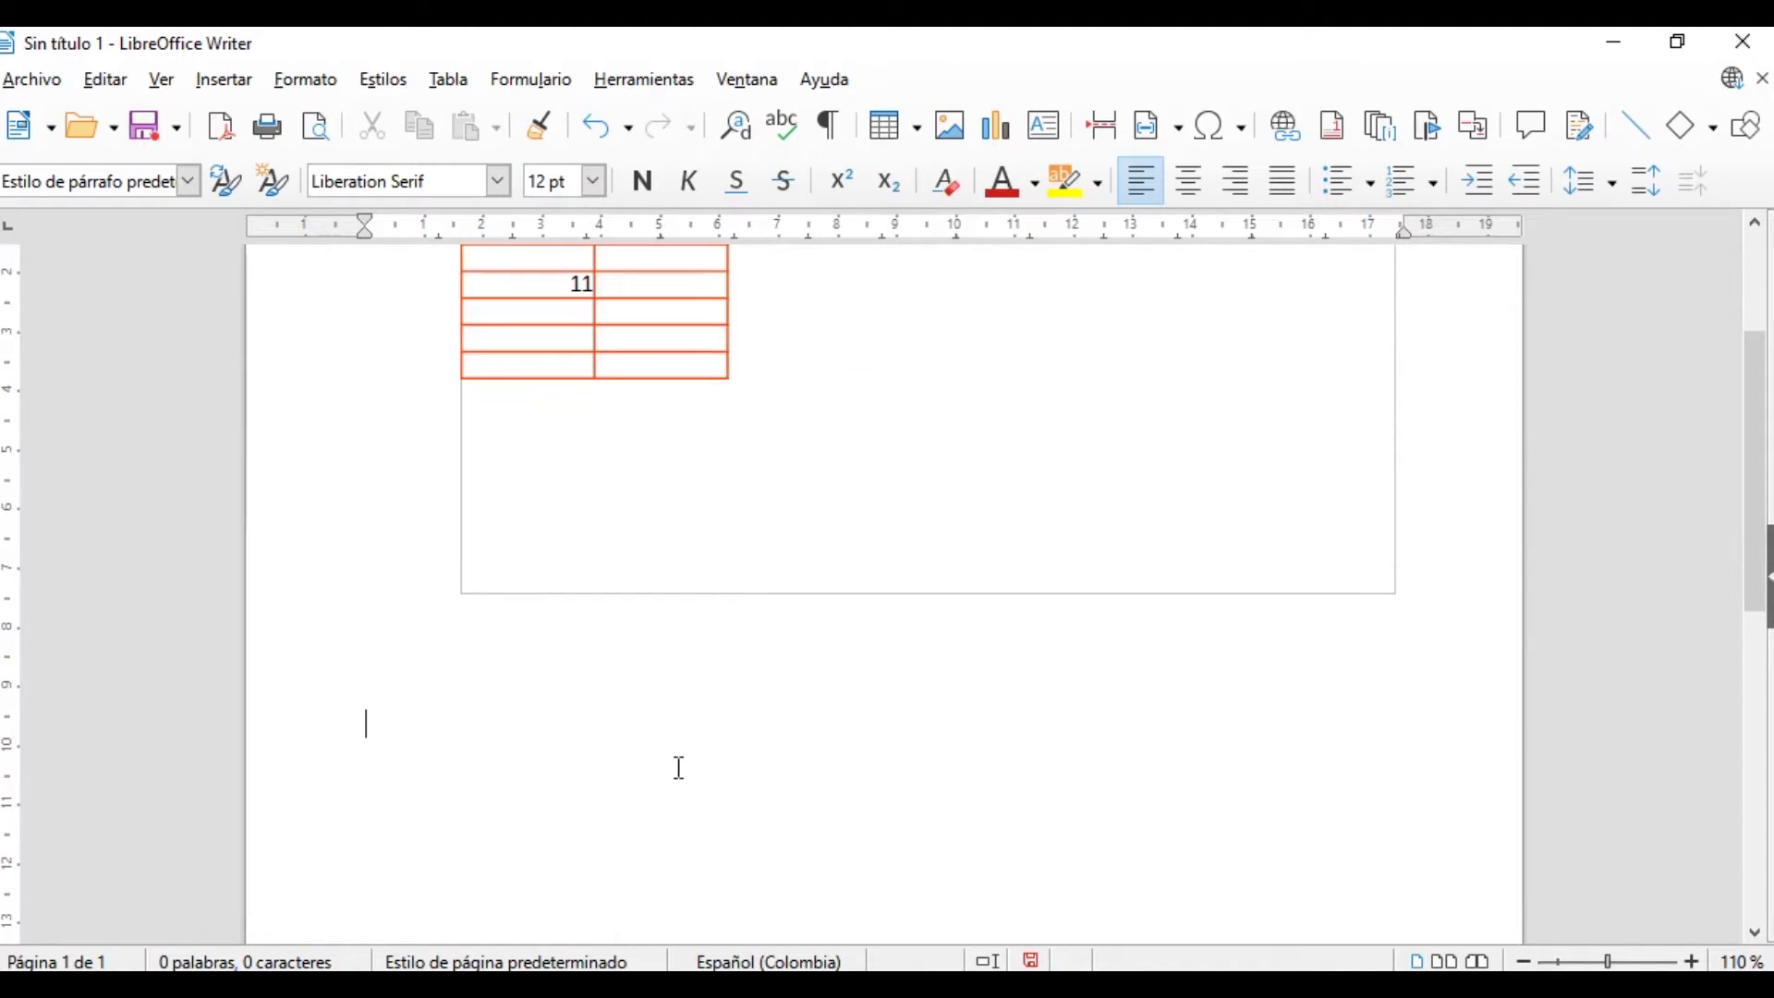
Embed a Presentación de LibreOffice 7.0 OLE object below the spreadsheet
left_click(212, 85)
mouse_move(323, 298)
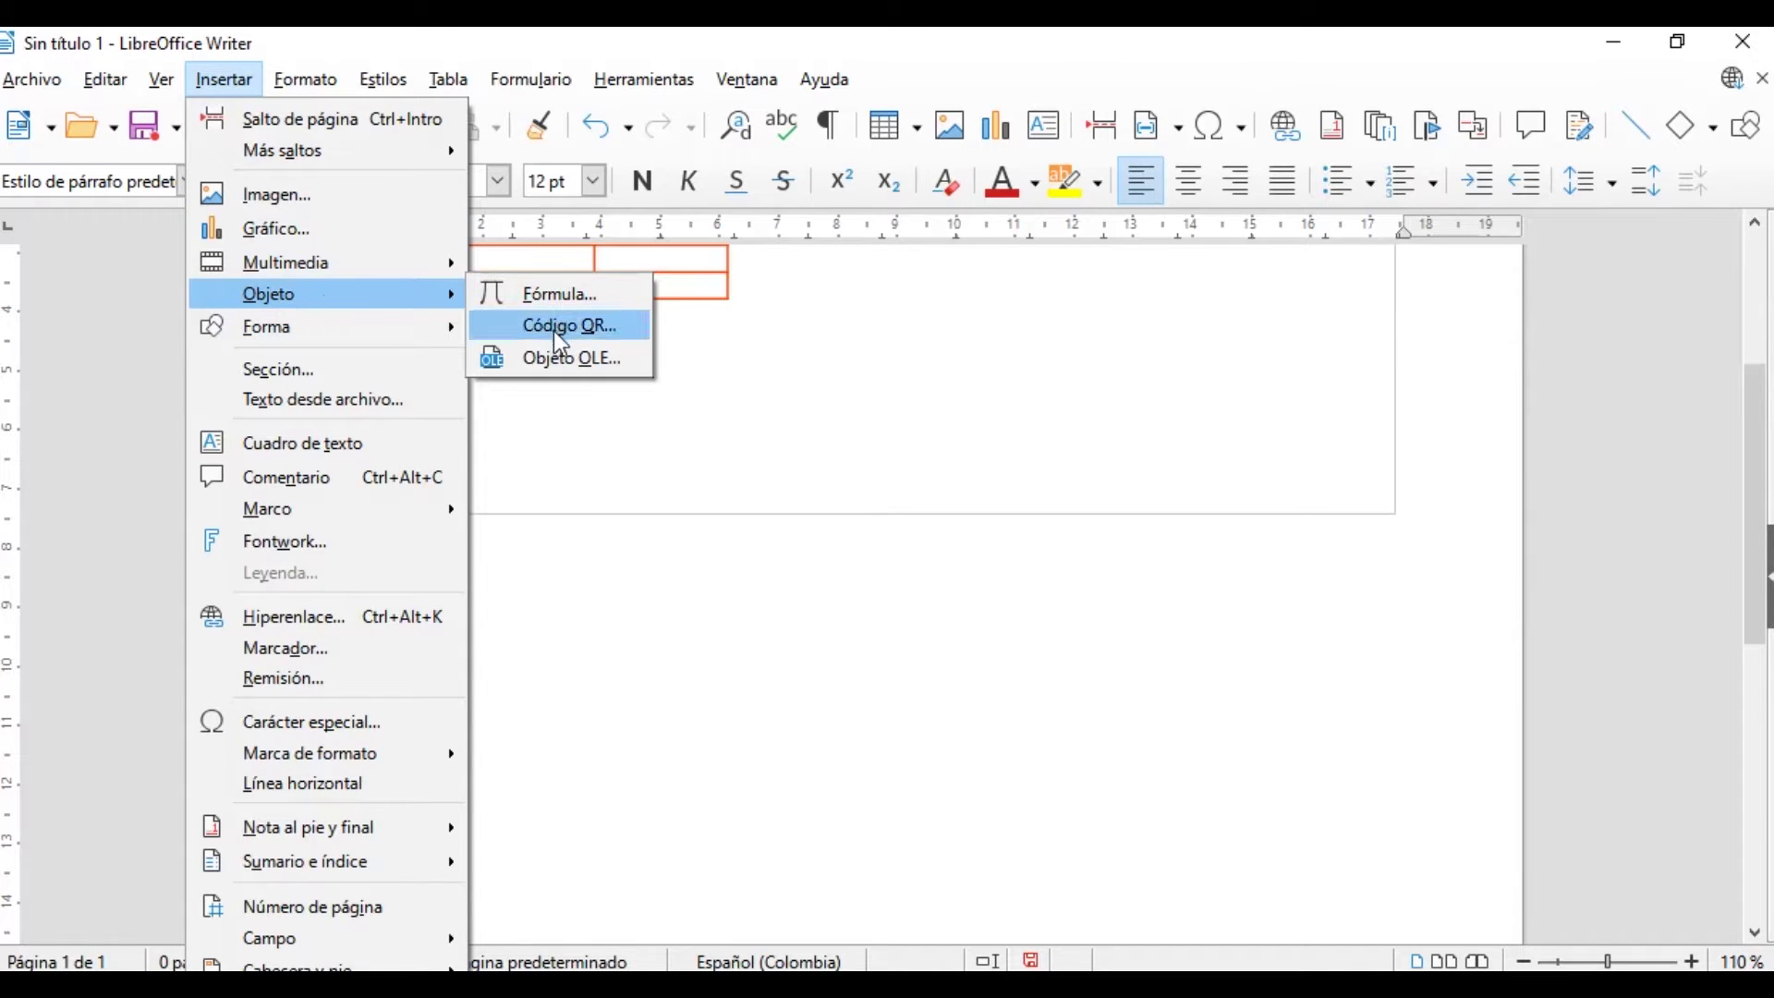
left_click(546, 356)
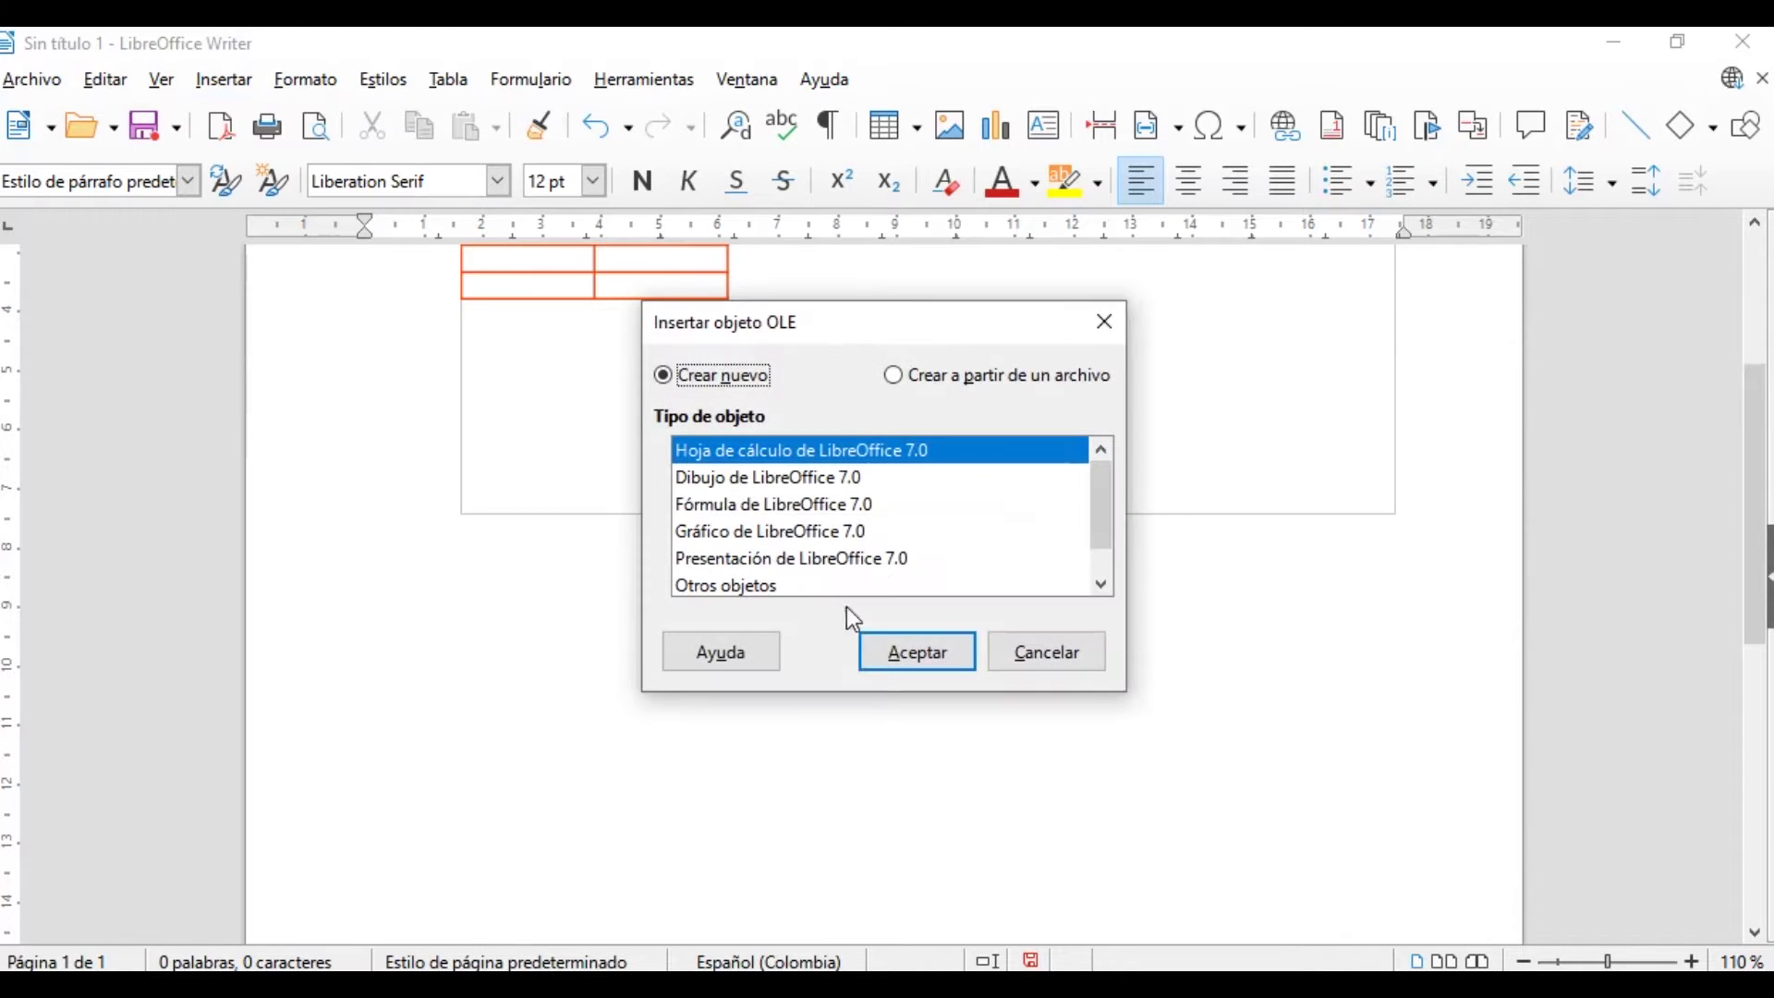
left_click(814, 478)
left_click(813, 504)
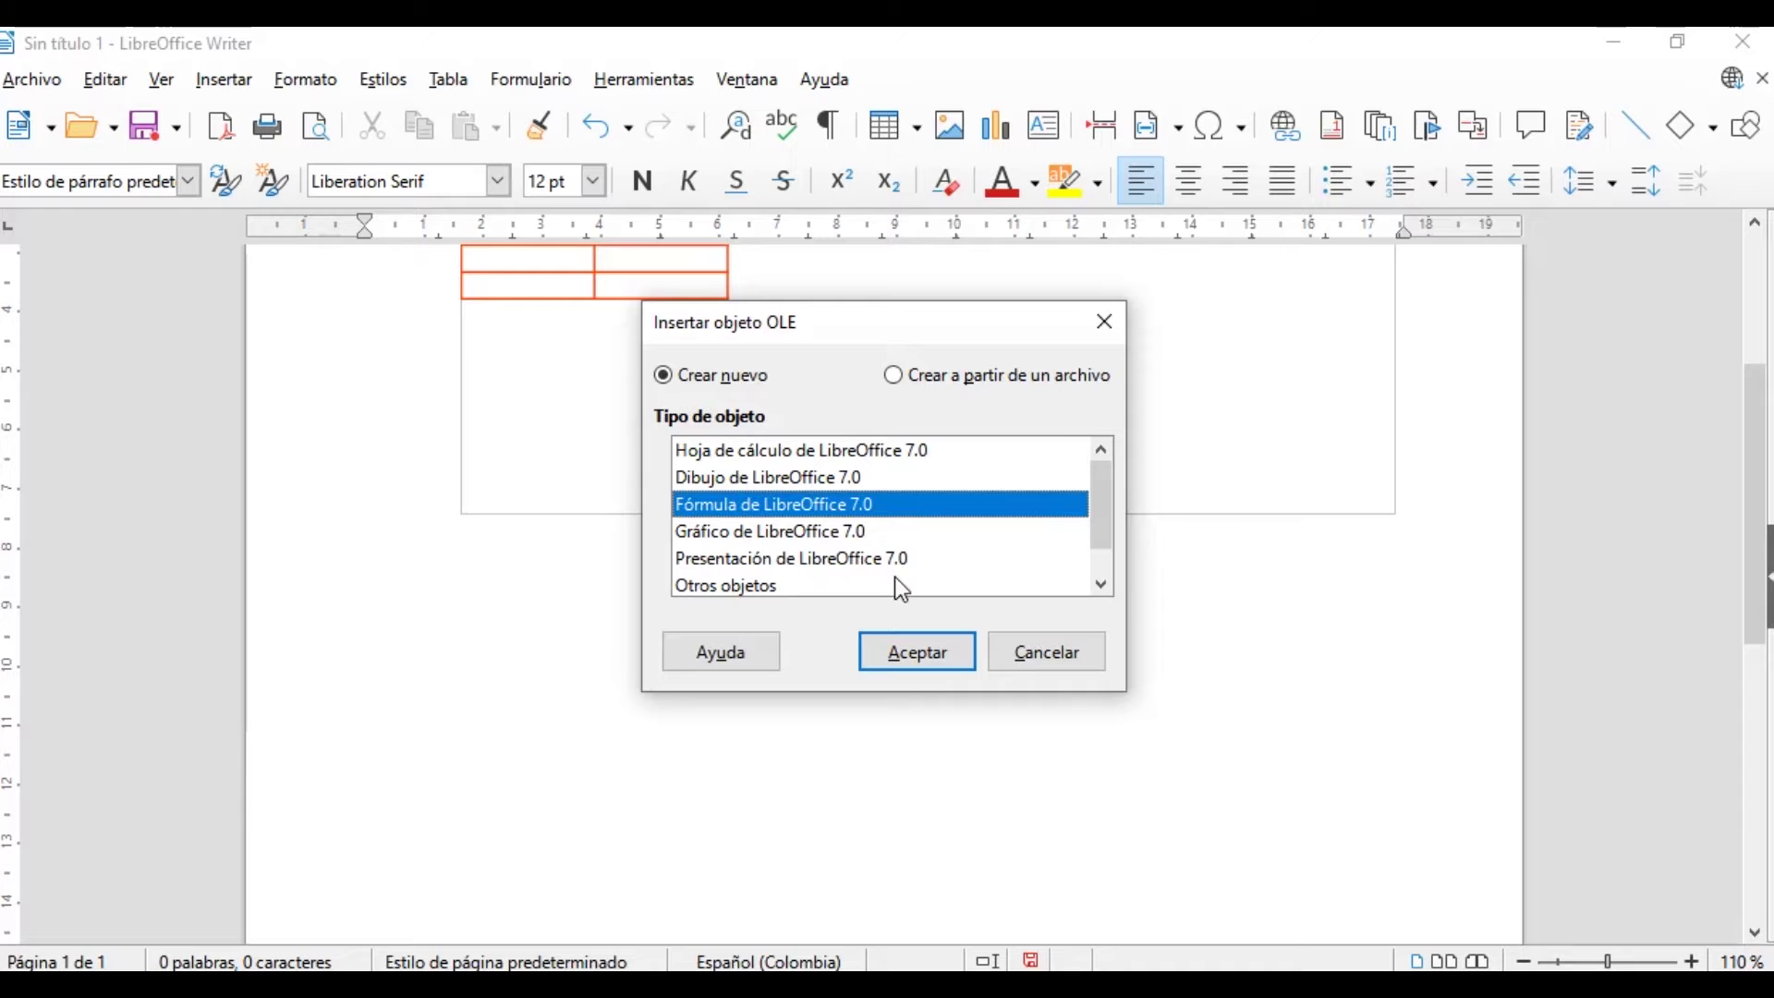
left_click(841, 558)
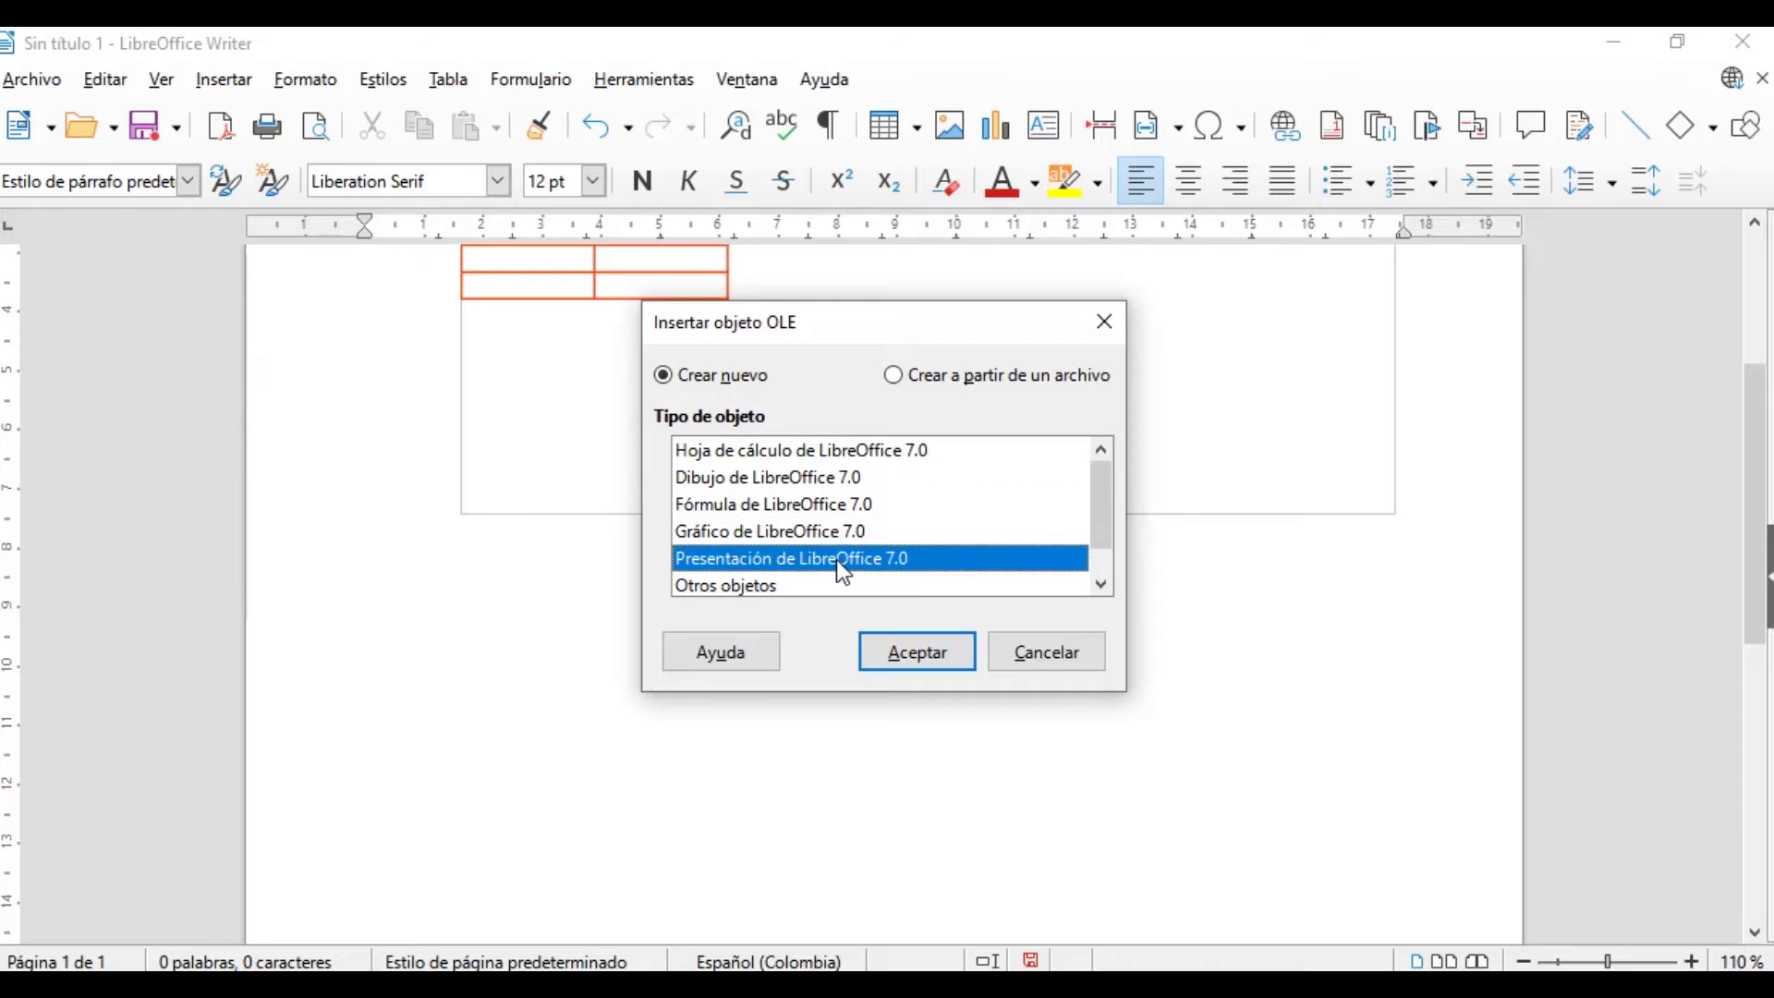
left_click(941, 662)
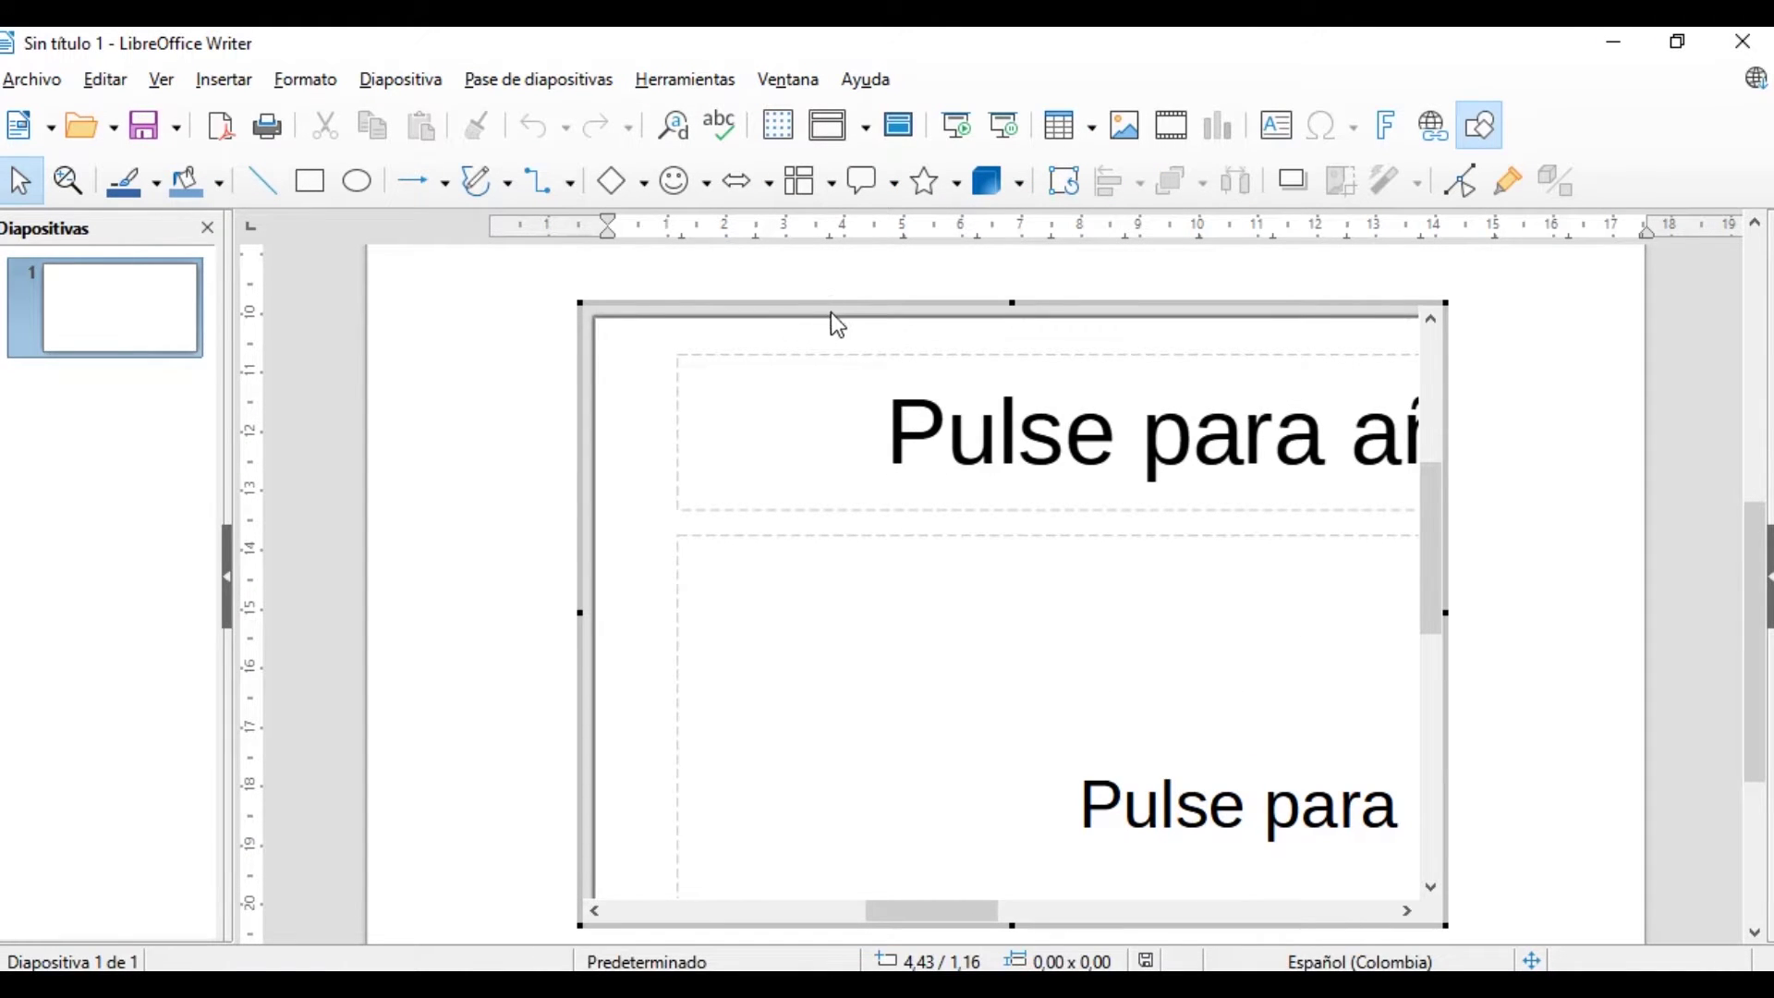
Move the presentation frame left, enlarge it to 7,40 x 5,24, and reopen it
left_click_drag(846, 304, 721, 295)
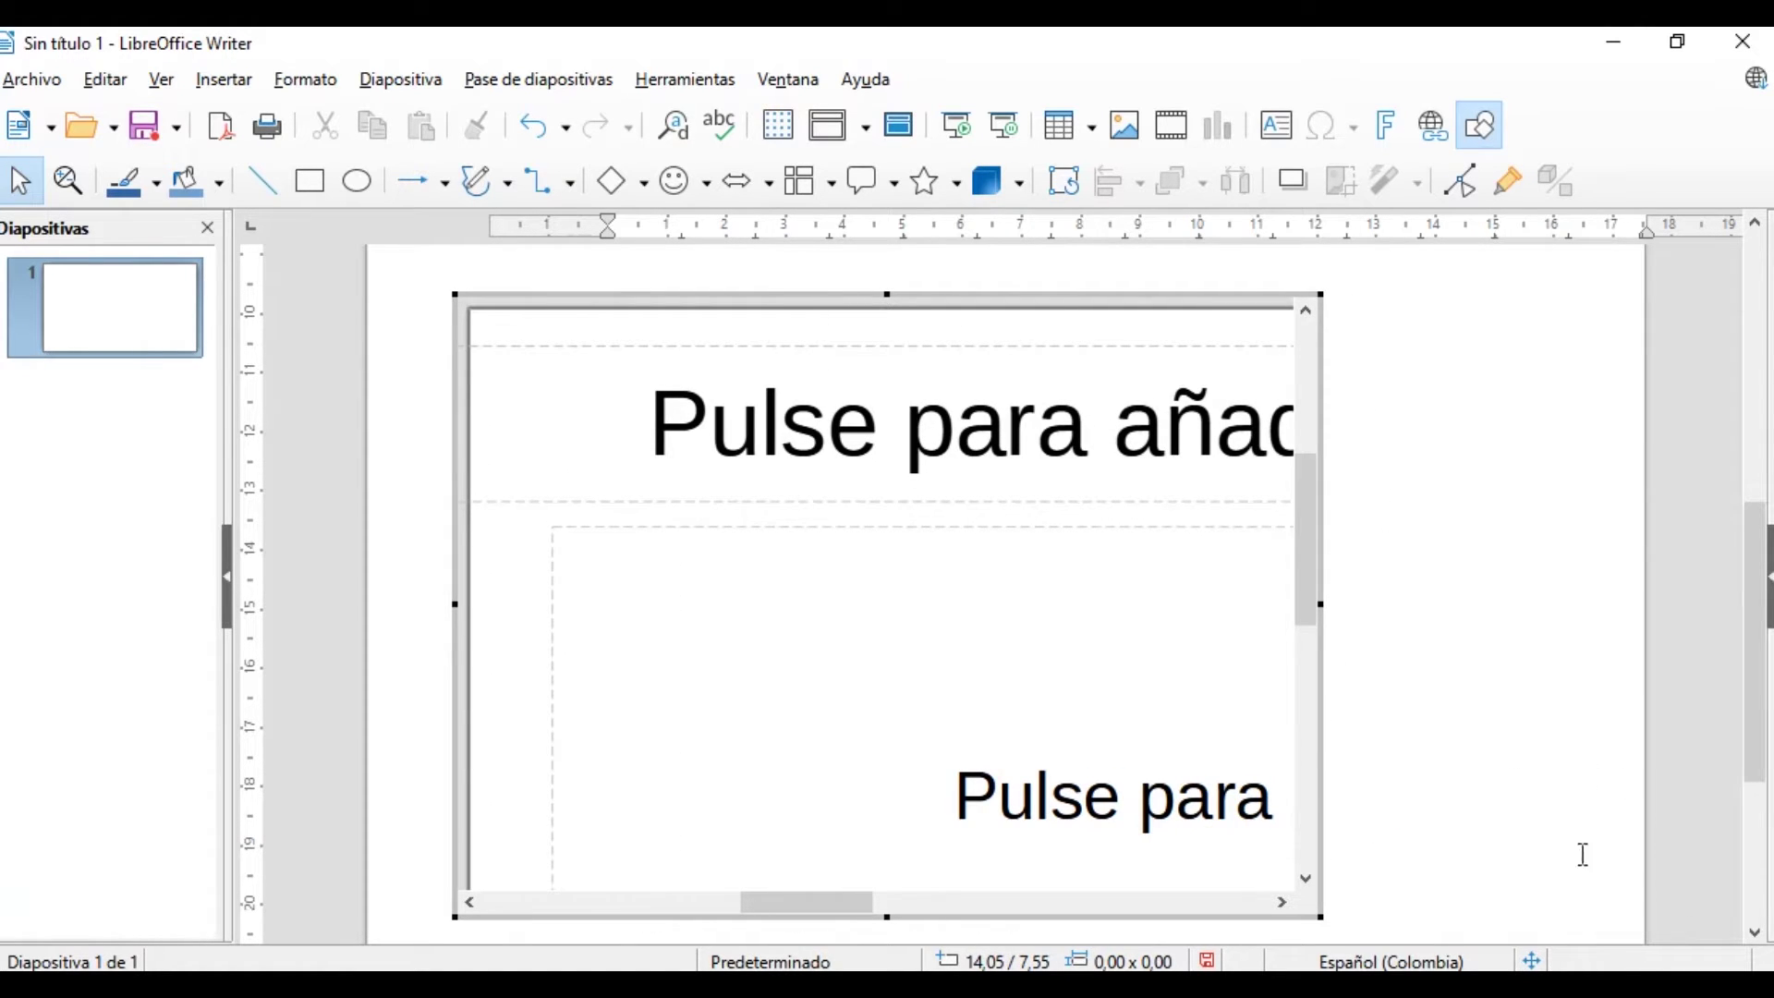
key("Escape")
scroll(1753, 705, "down", 3)
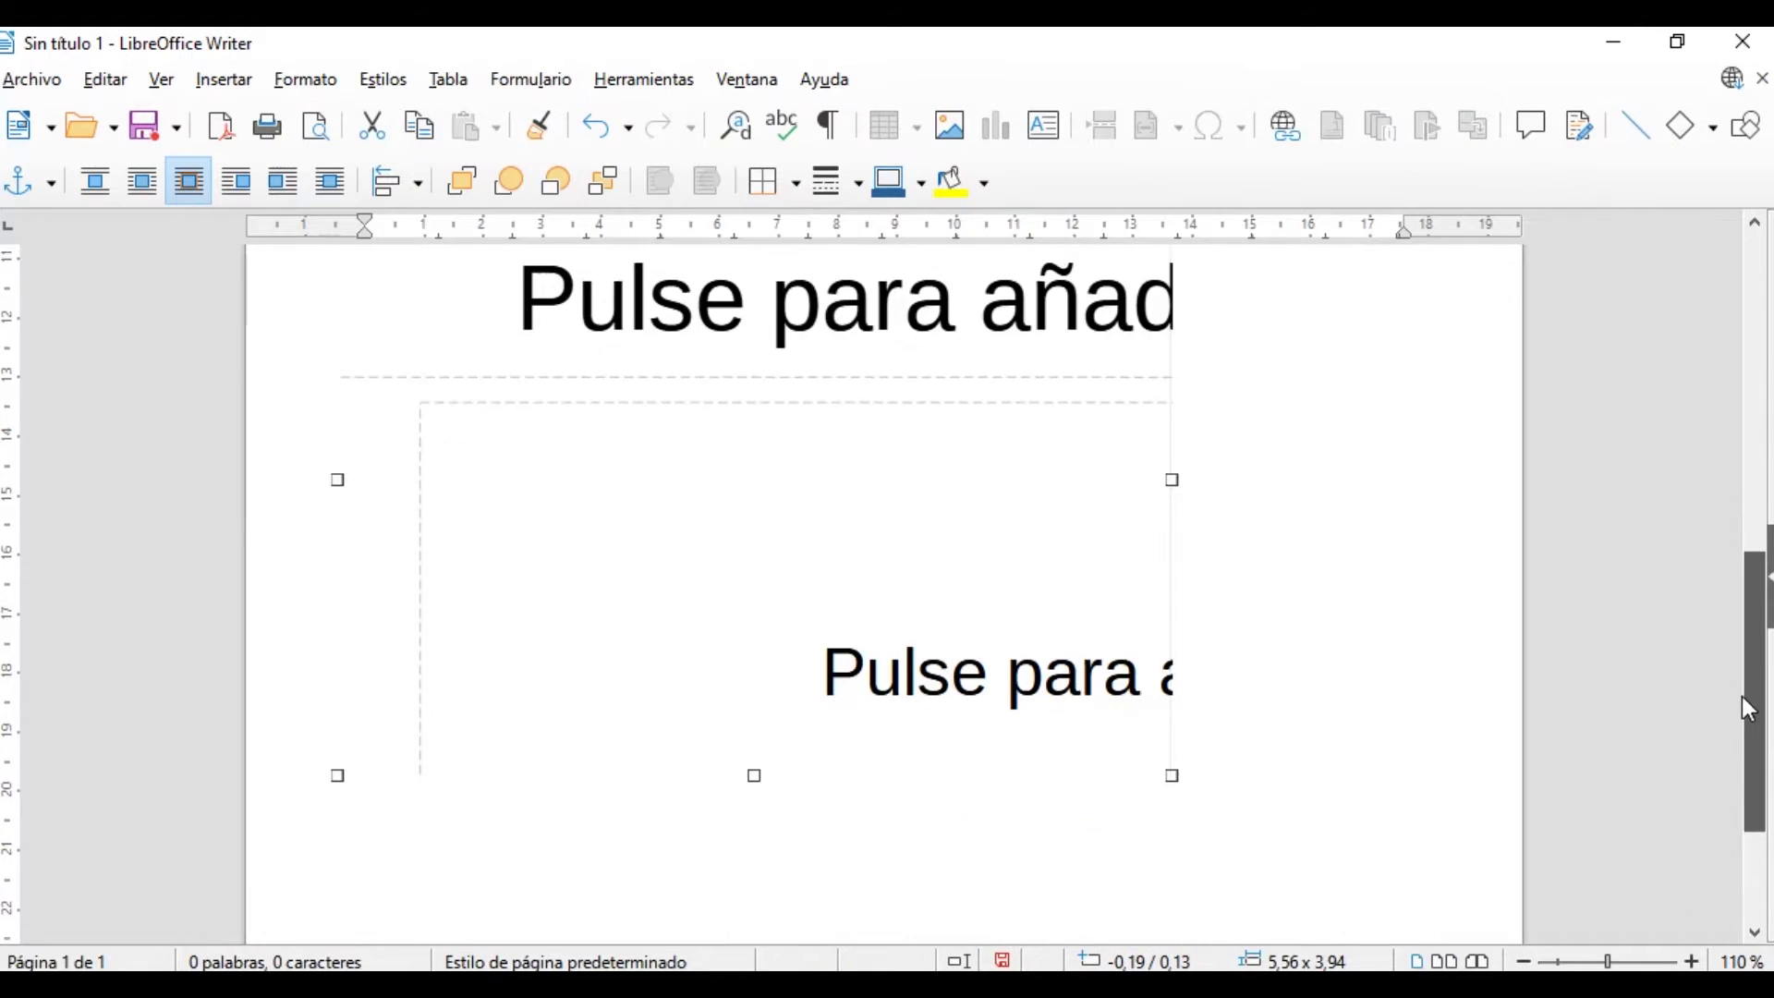
left_click(1521, 961)
left_click(1521, 961)
left_click(1522, 961)
left_click(1522, 961)
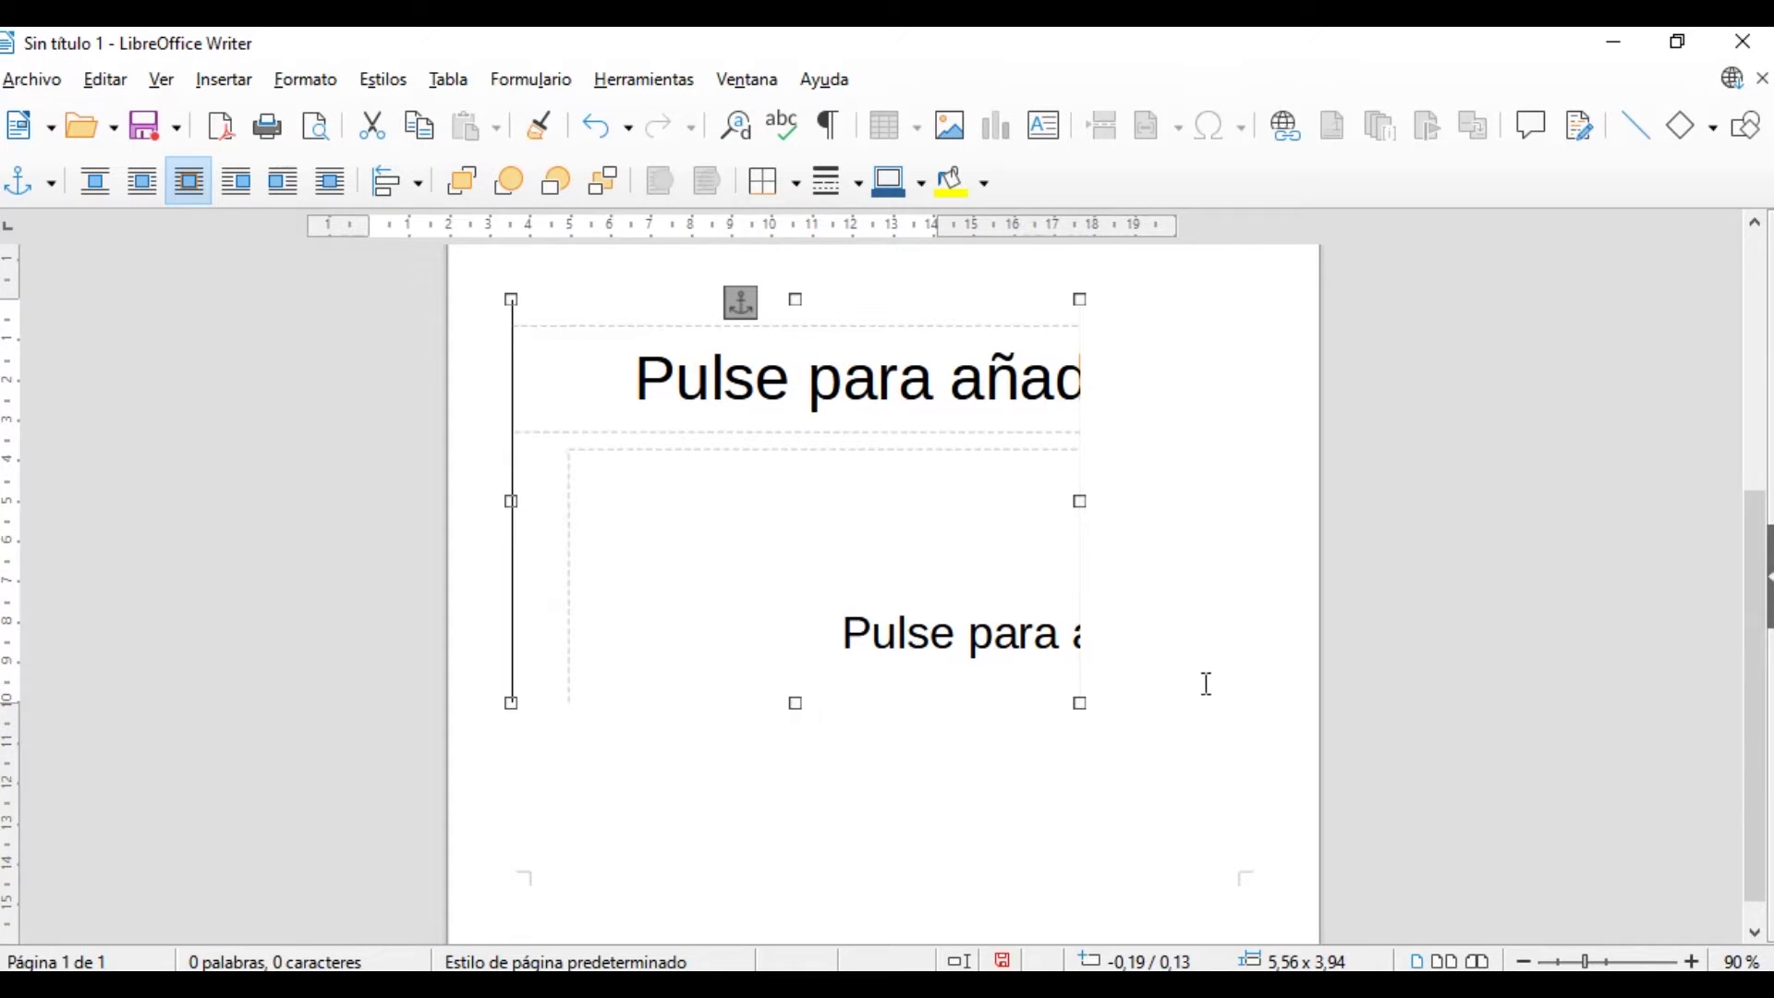
left_click_drag(1100, 721, 1271, 836)
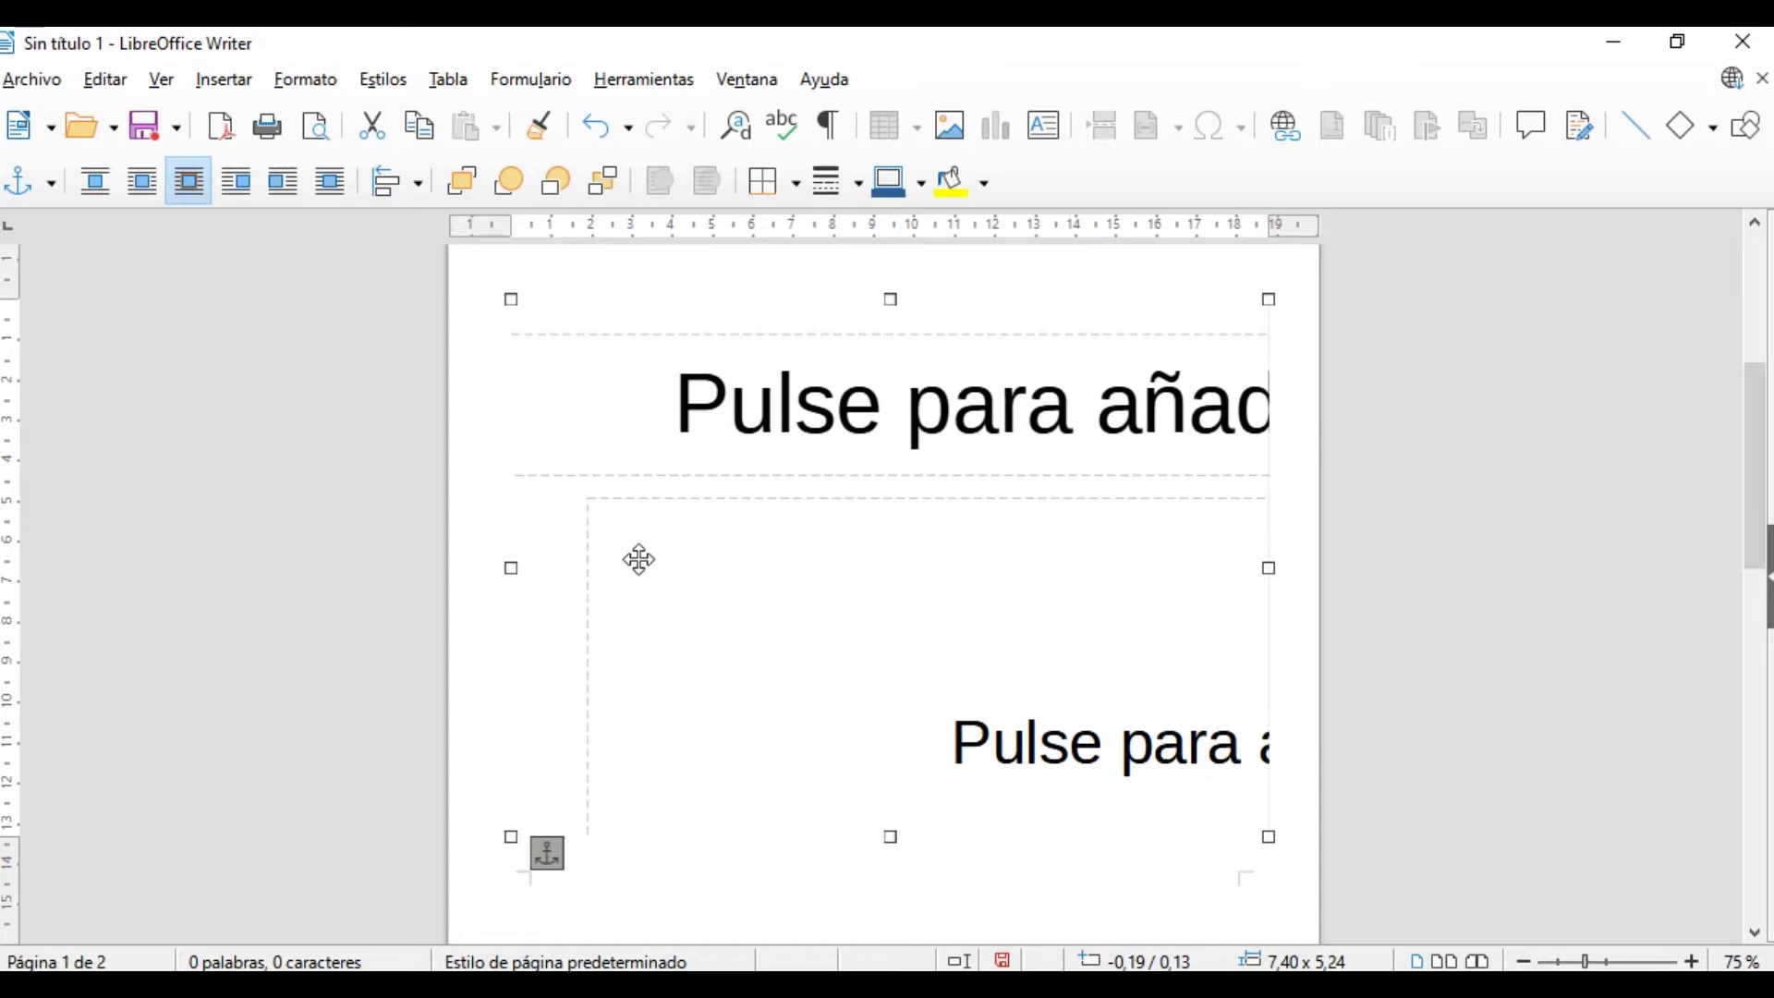
double_click(954, 642)
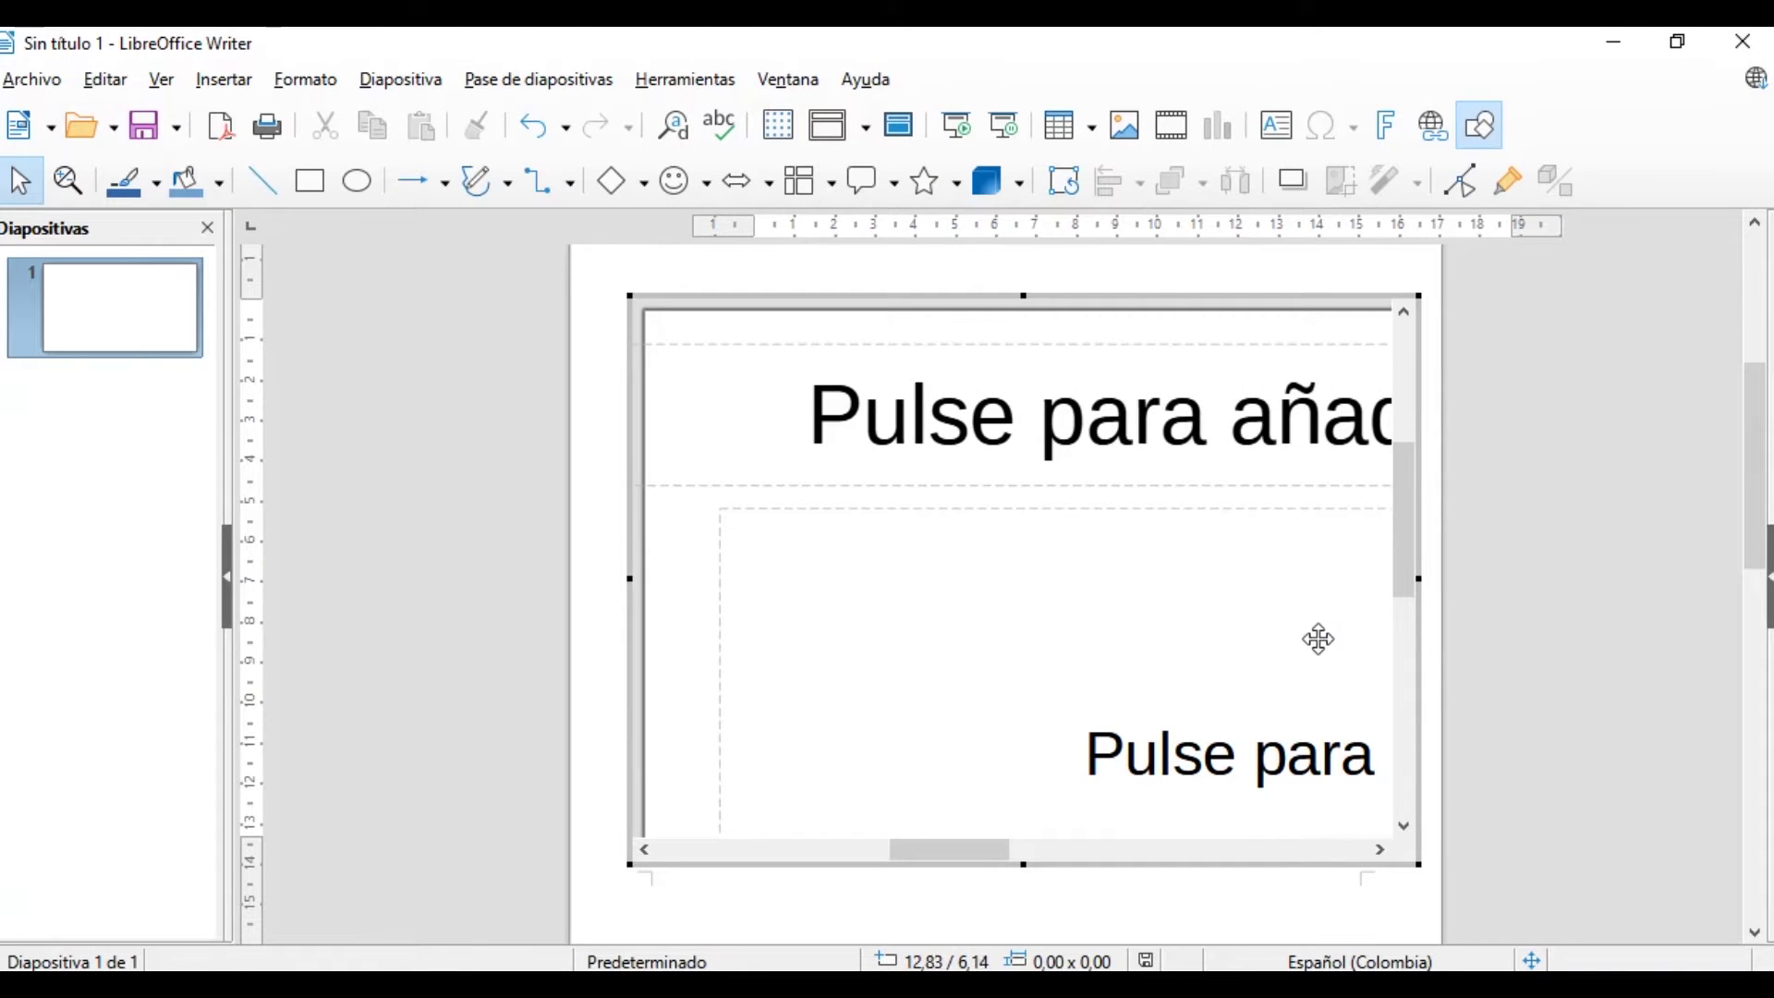
Type 'Presentación' into the slide's title placeholder
left_click_drag(984, 848, 1049, 858)
left_click(929, 427)
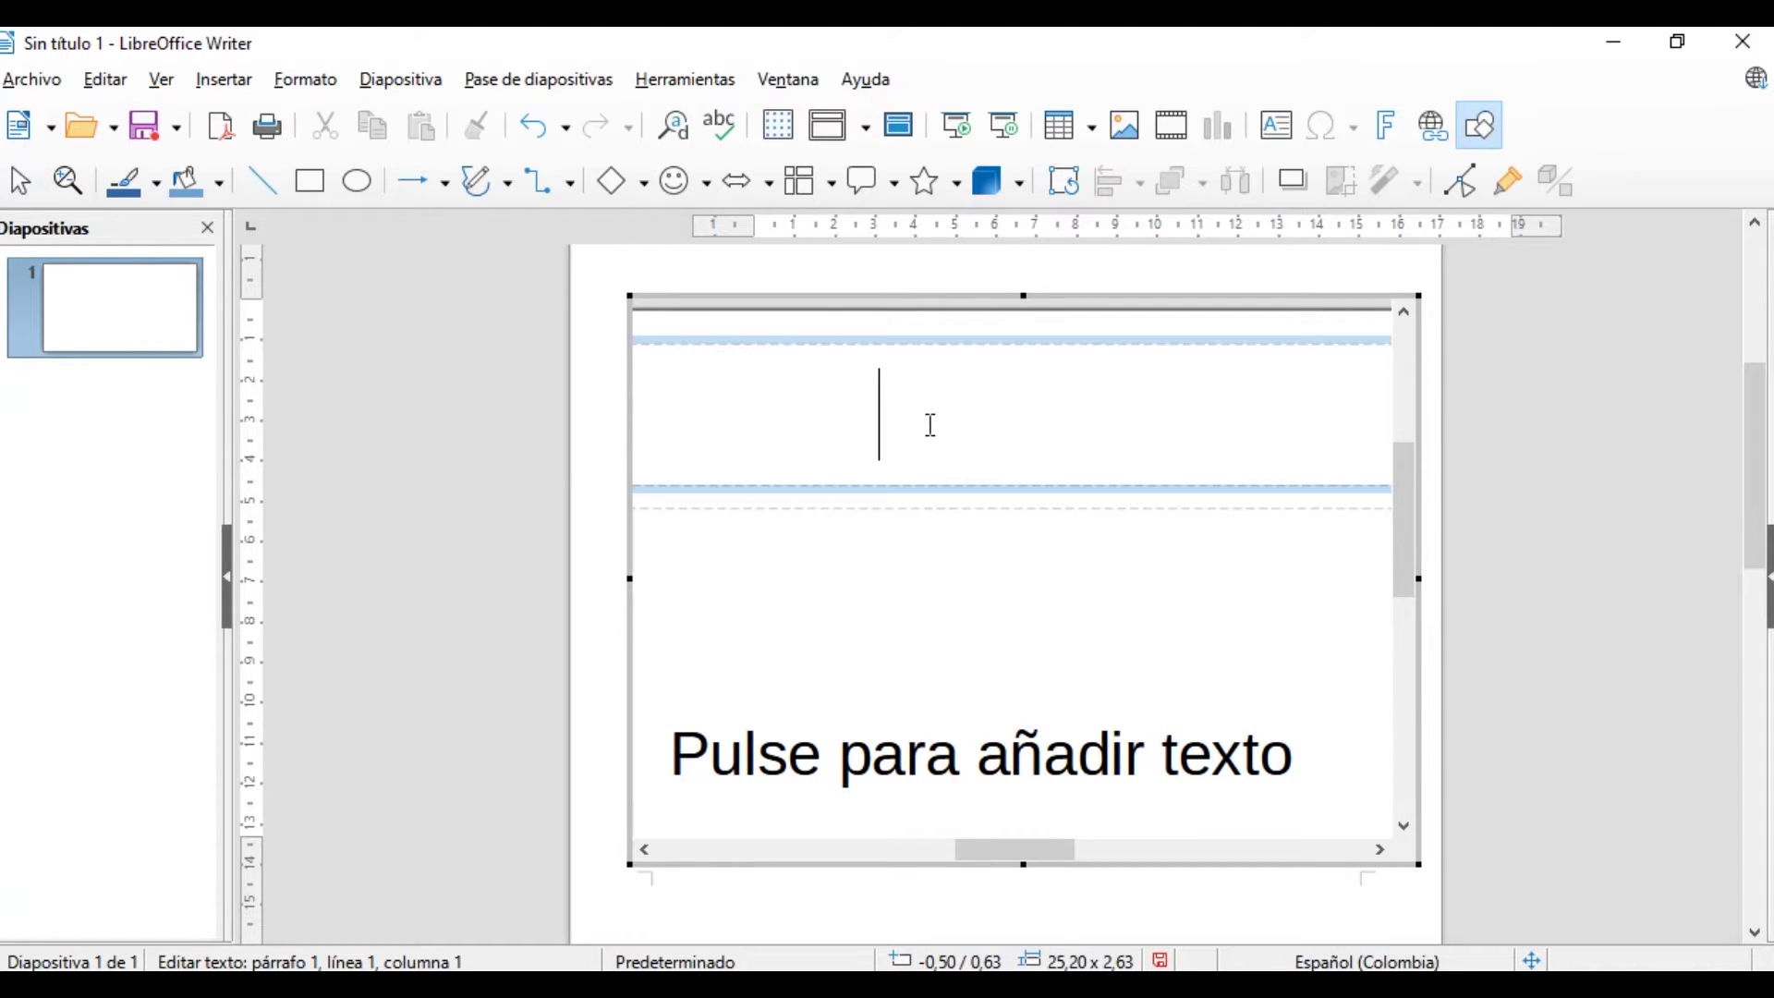
type("Prse")
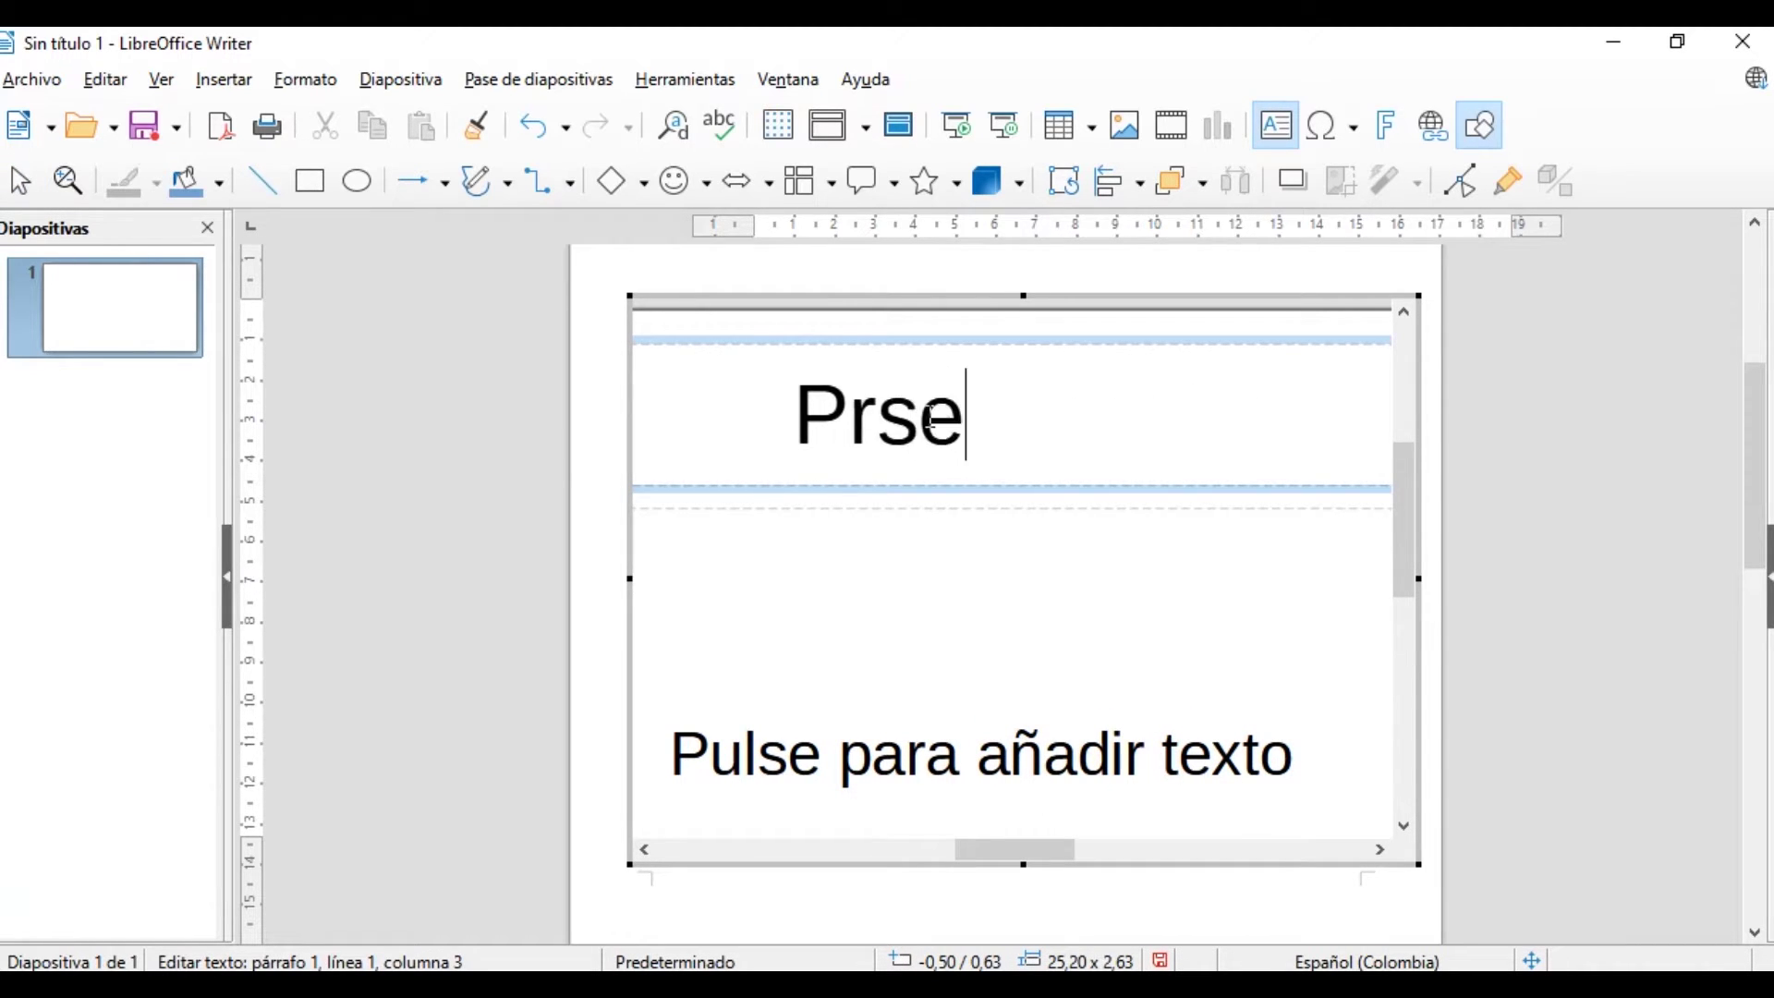
key("BackSpace")
key("BackSpace")
type("e")
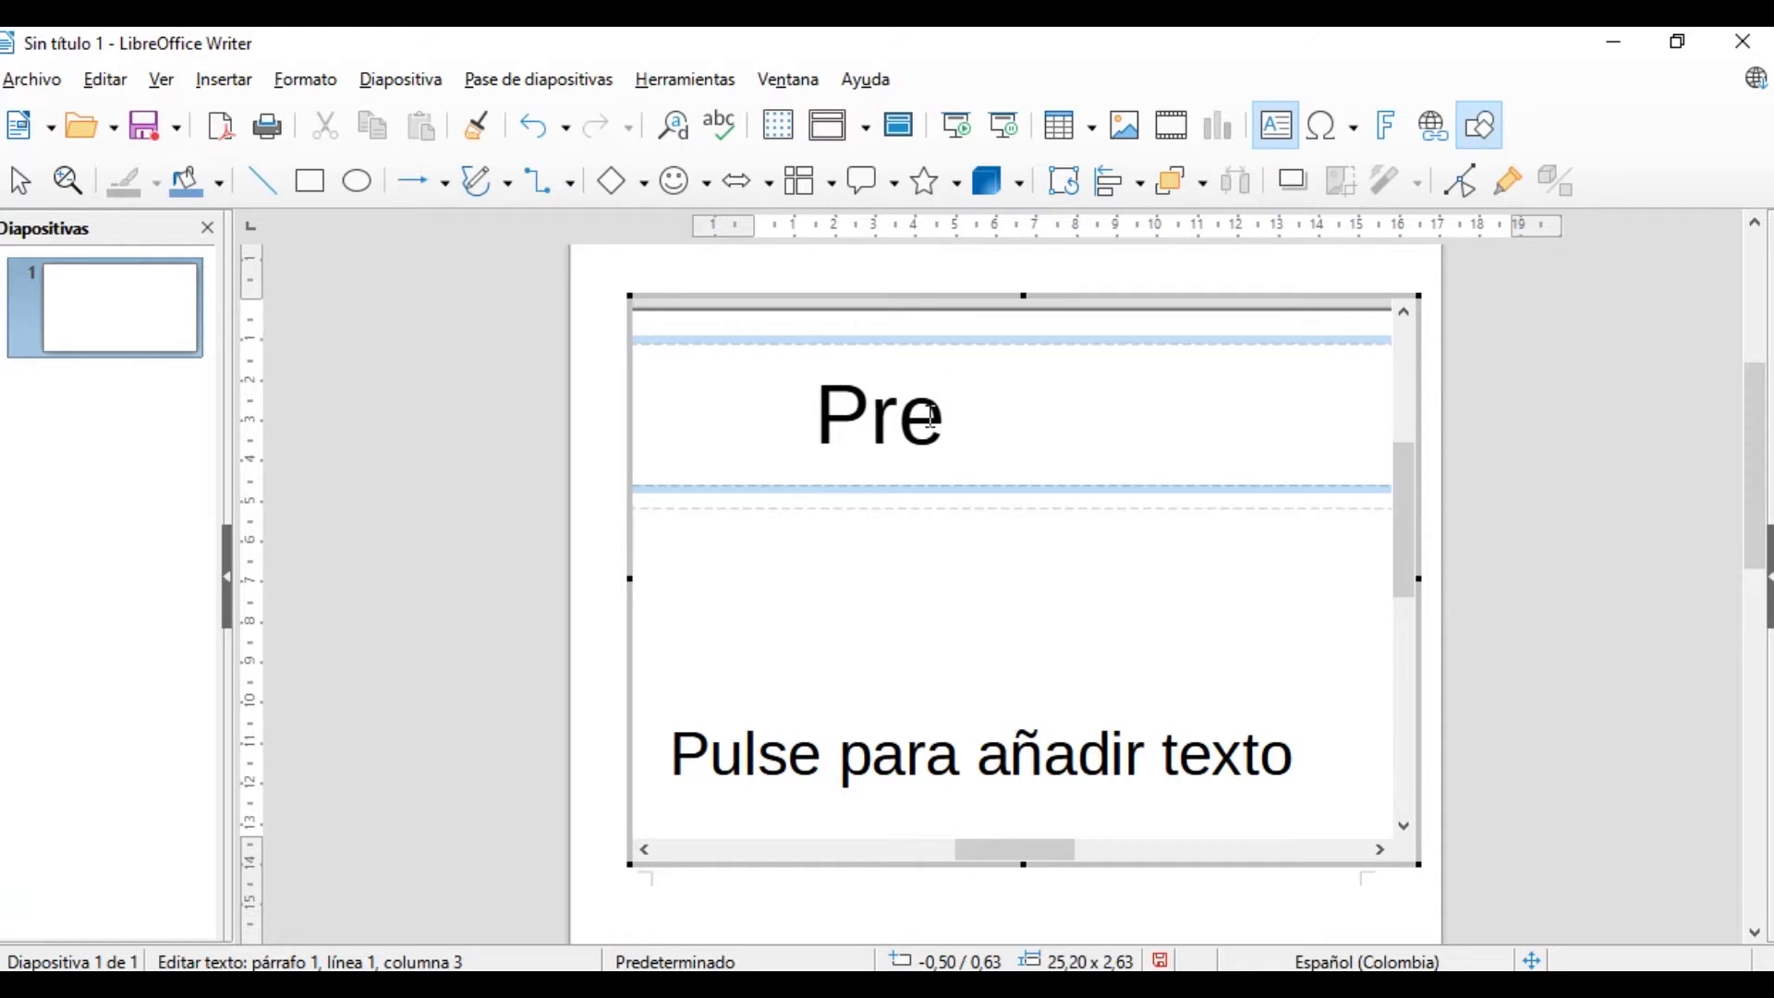
type("sentaci")
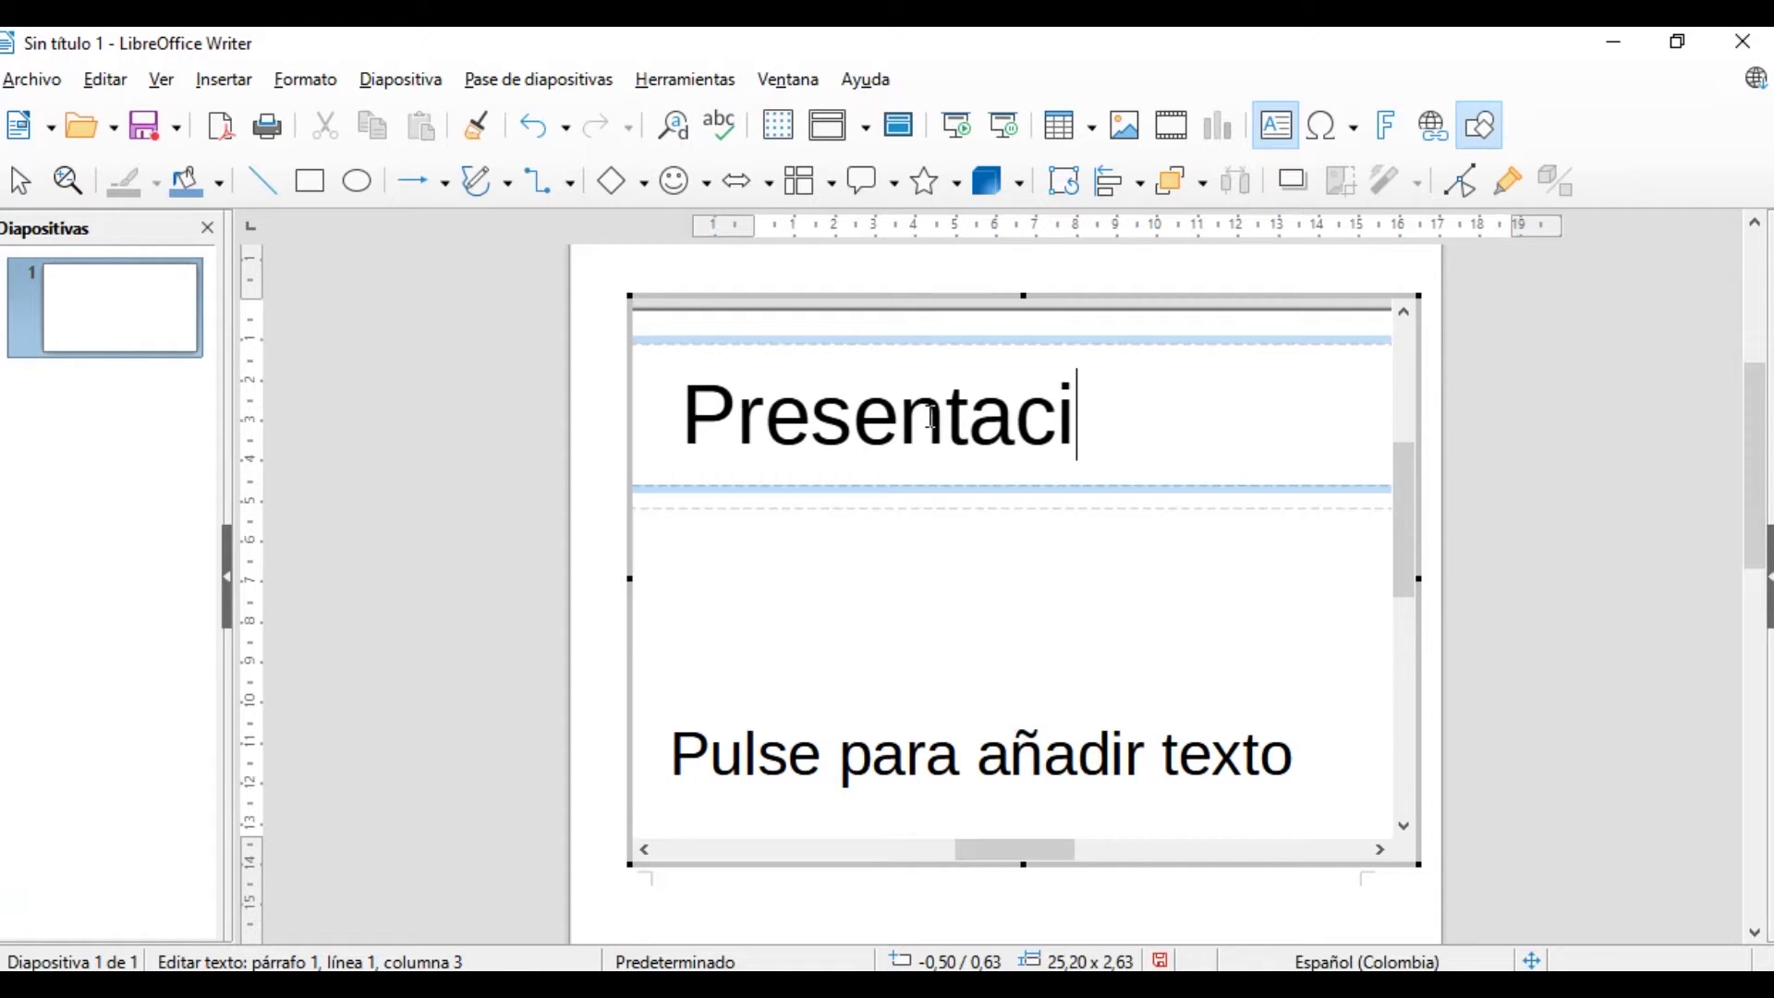
type("´po")
key("BackSpace")
key("BackSpace")
key("BackSpace")
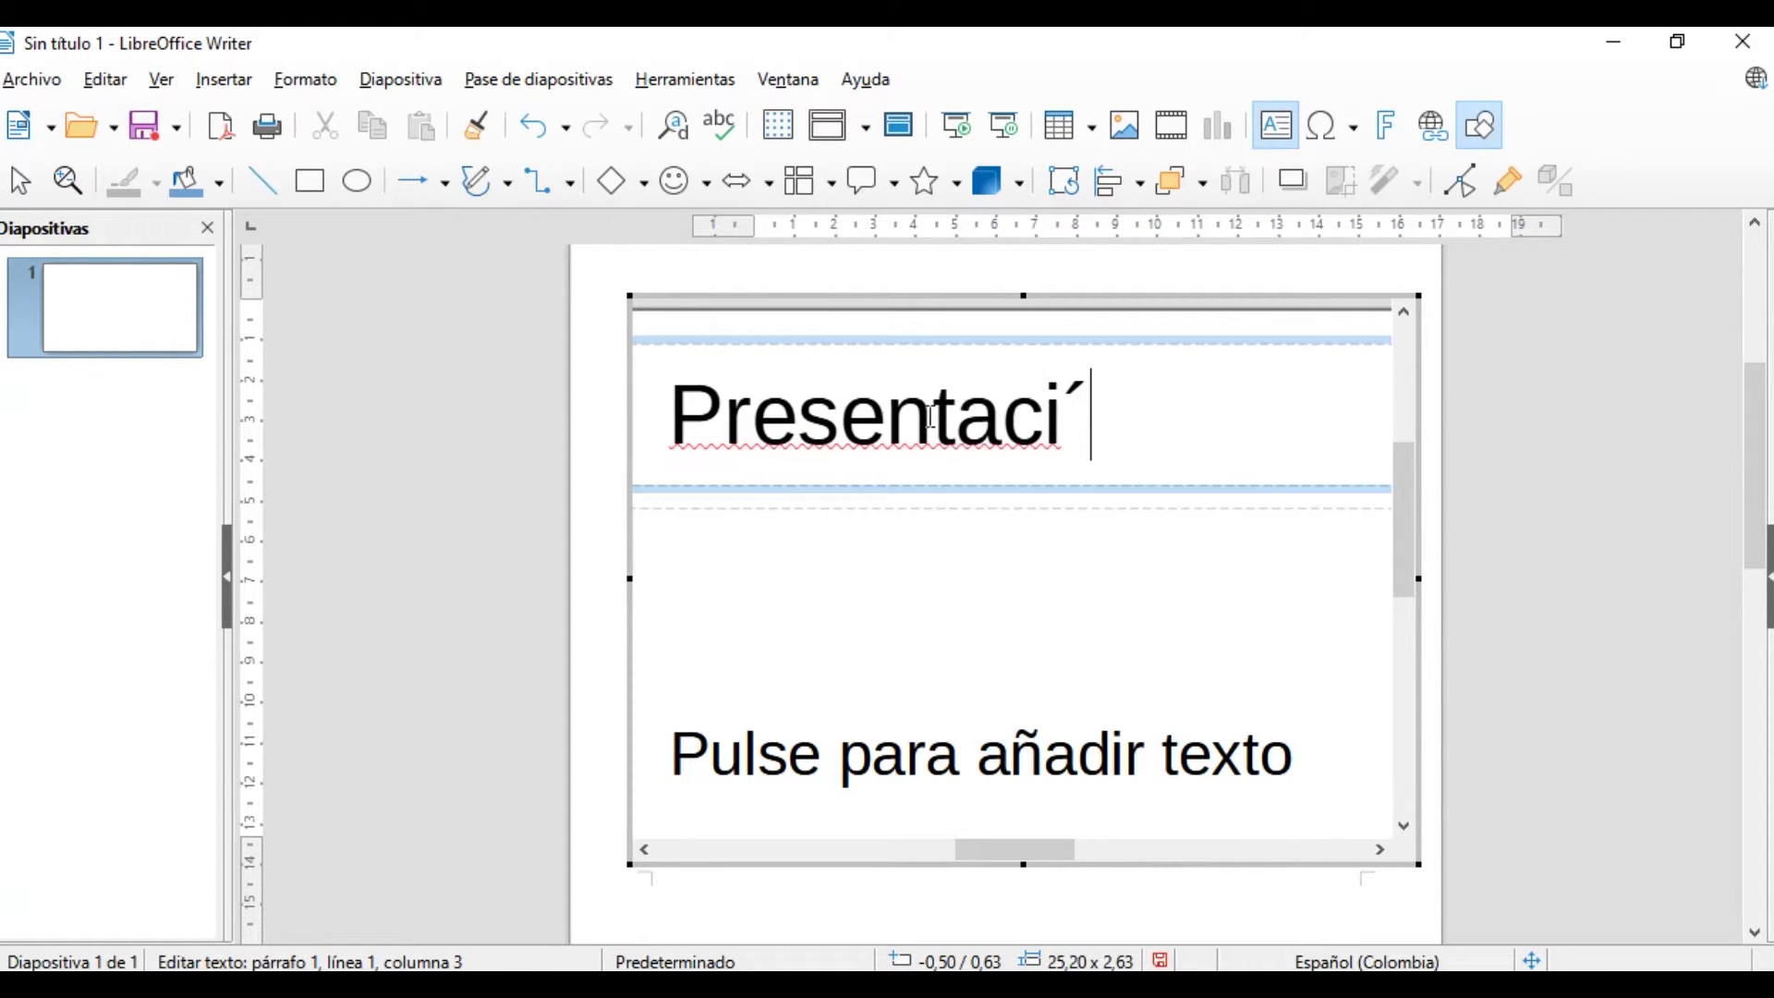
type("ón")
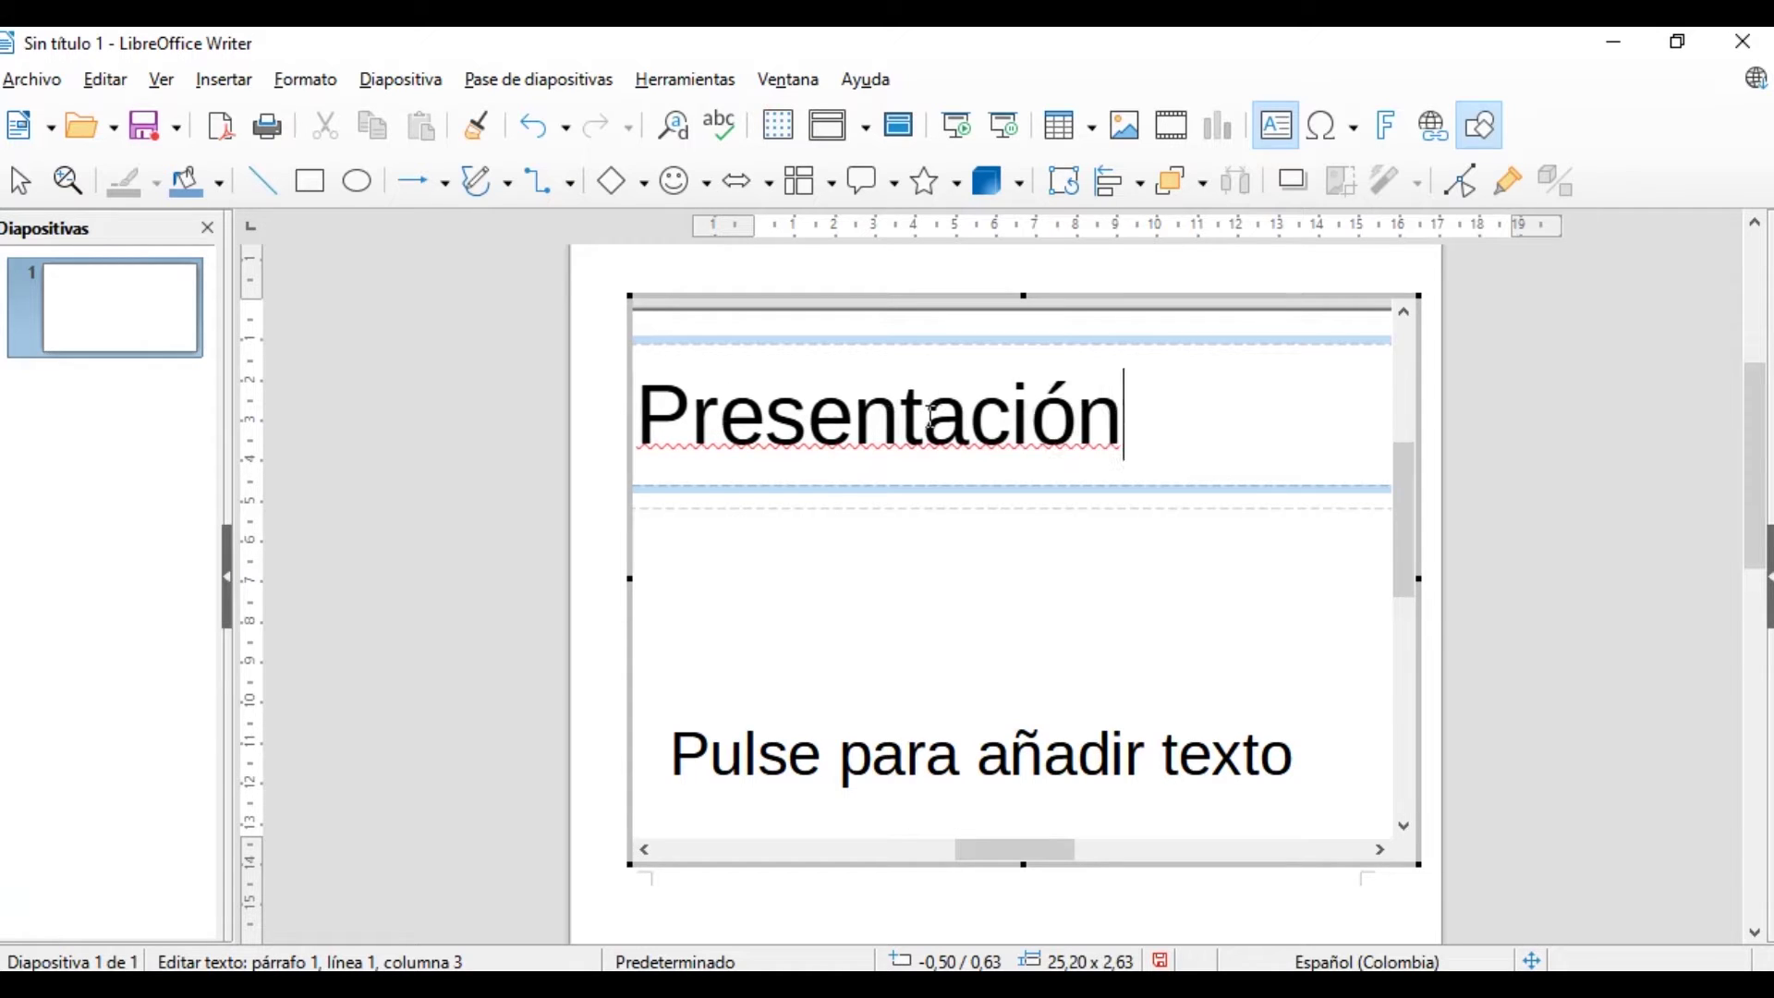
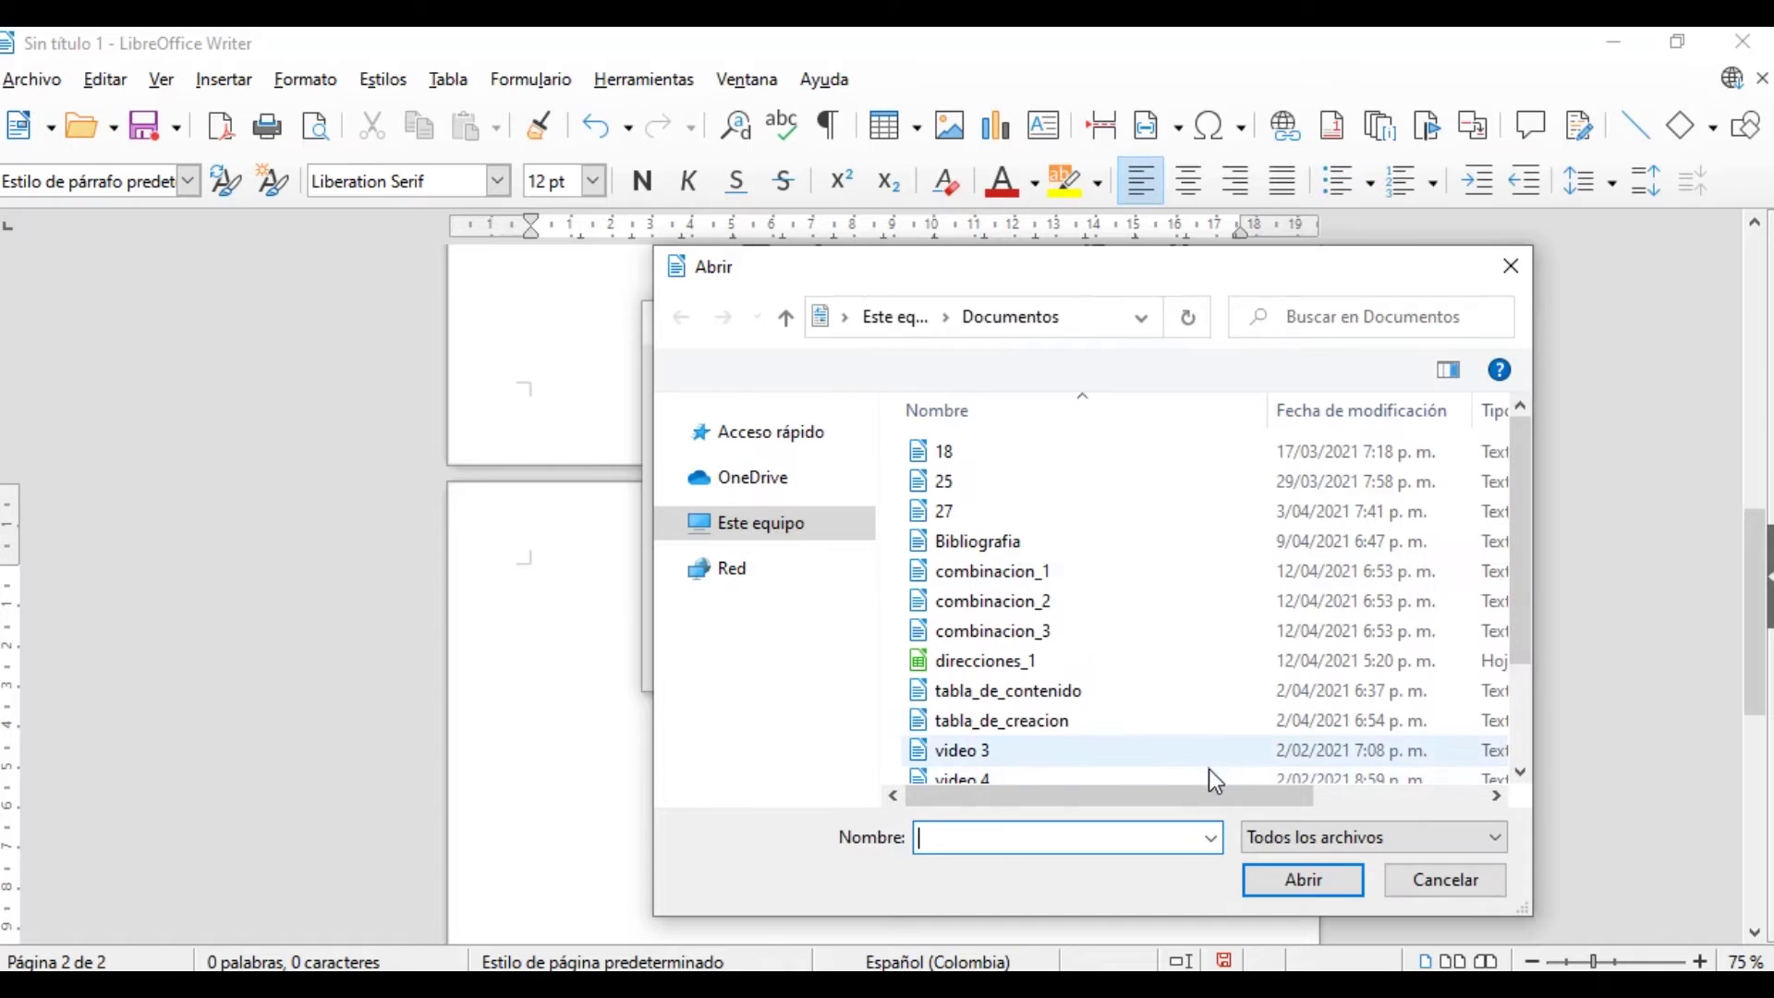
Embed direcciones_1.ods as an OLE spreadsheet object on page 2
left_click(1005, 659)
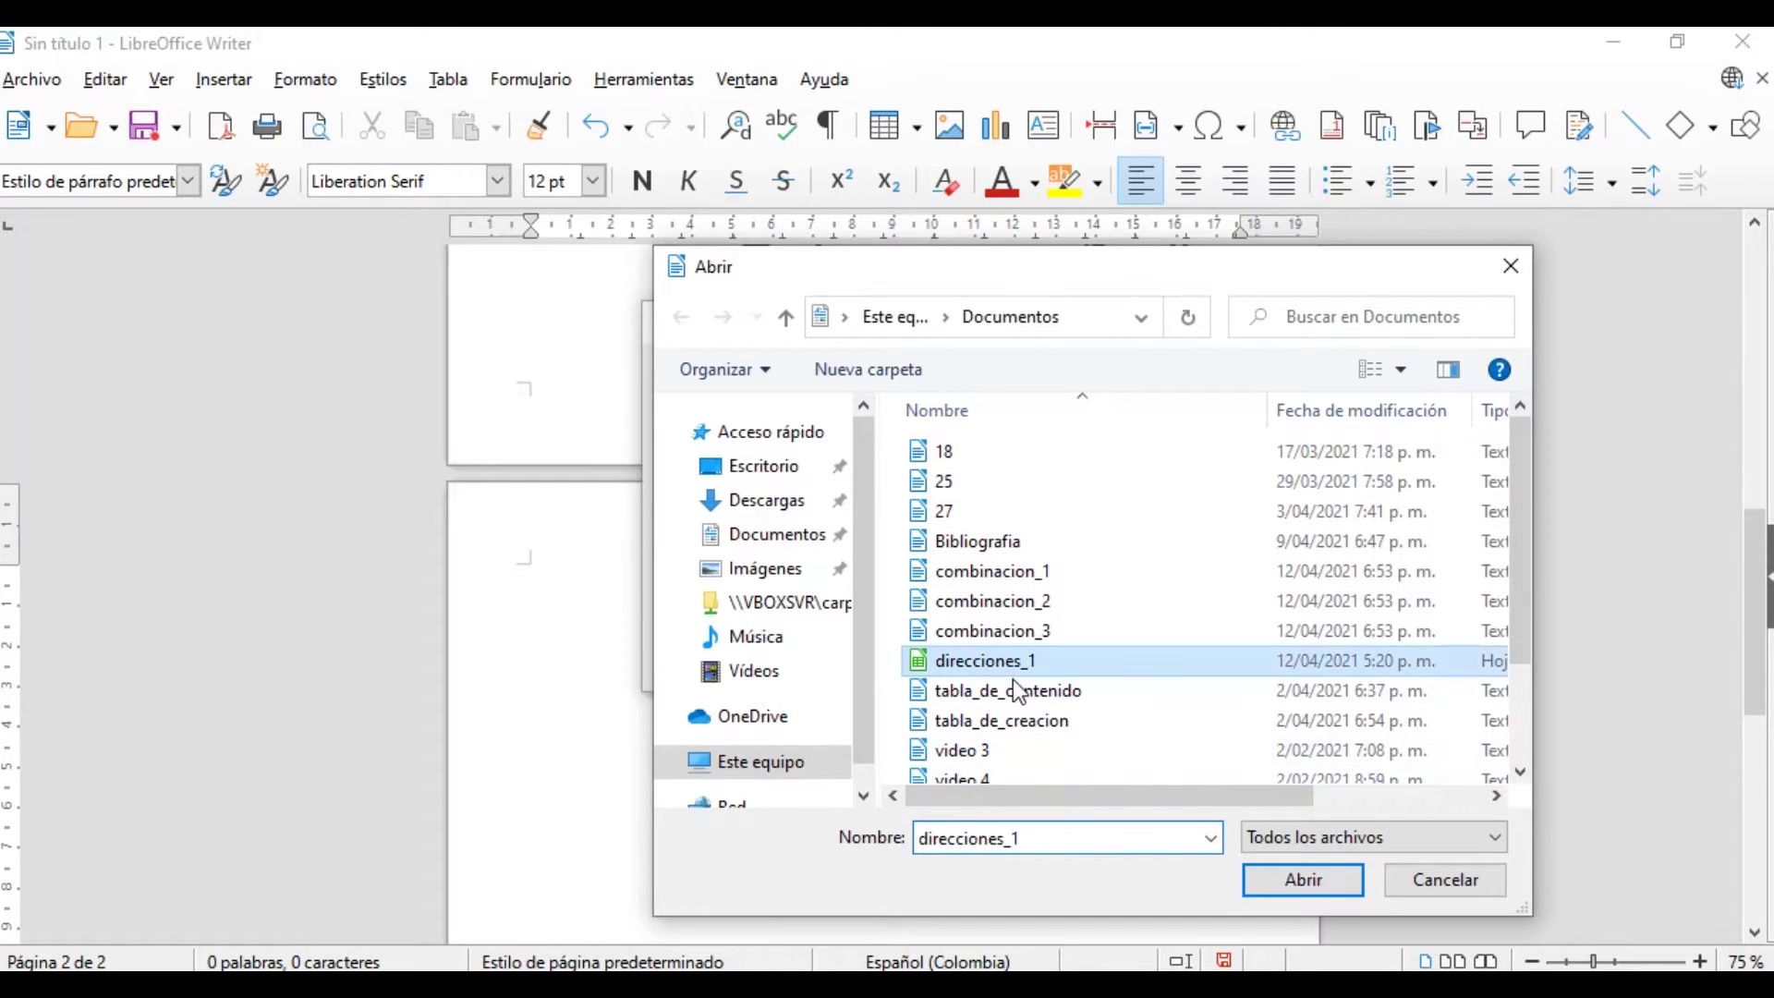
left_click(1336, 882)
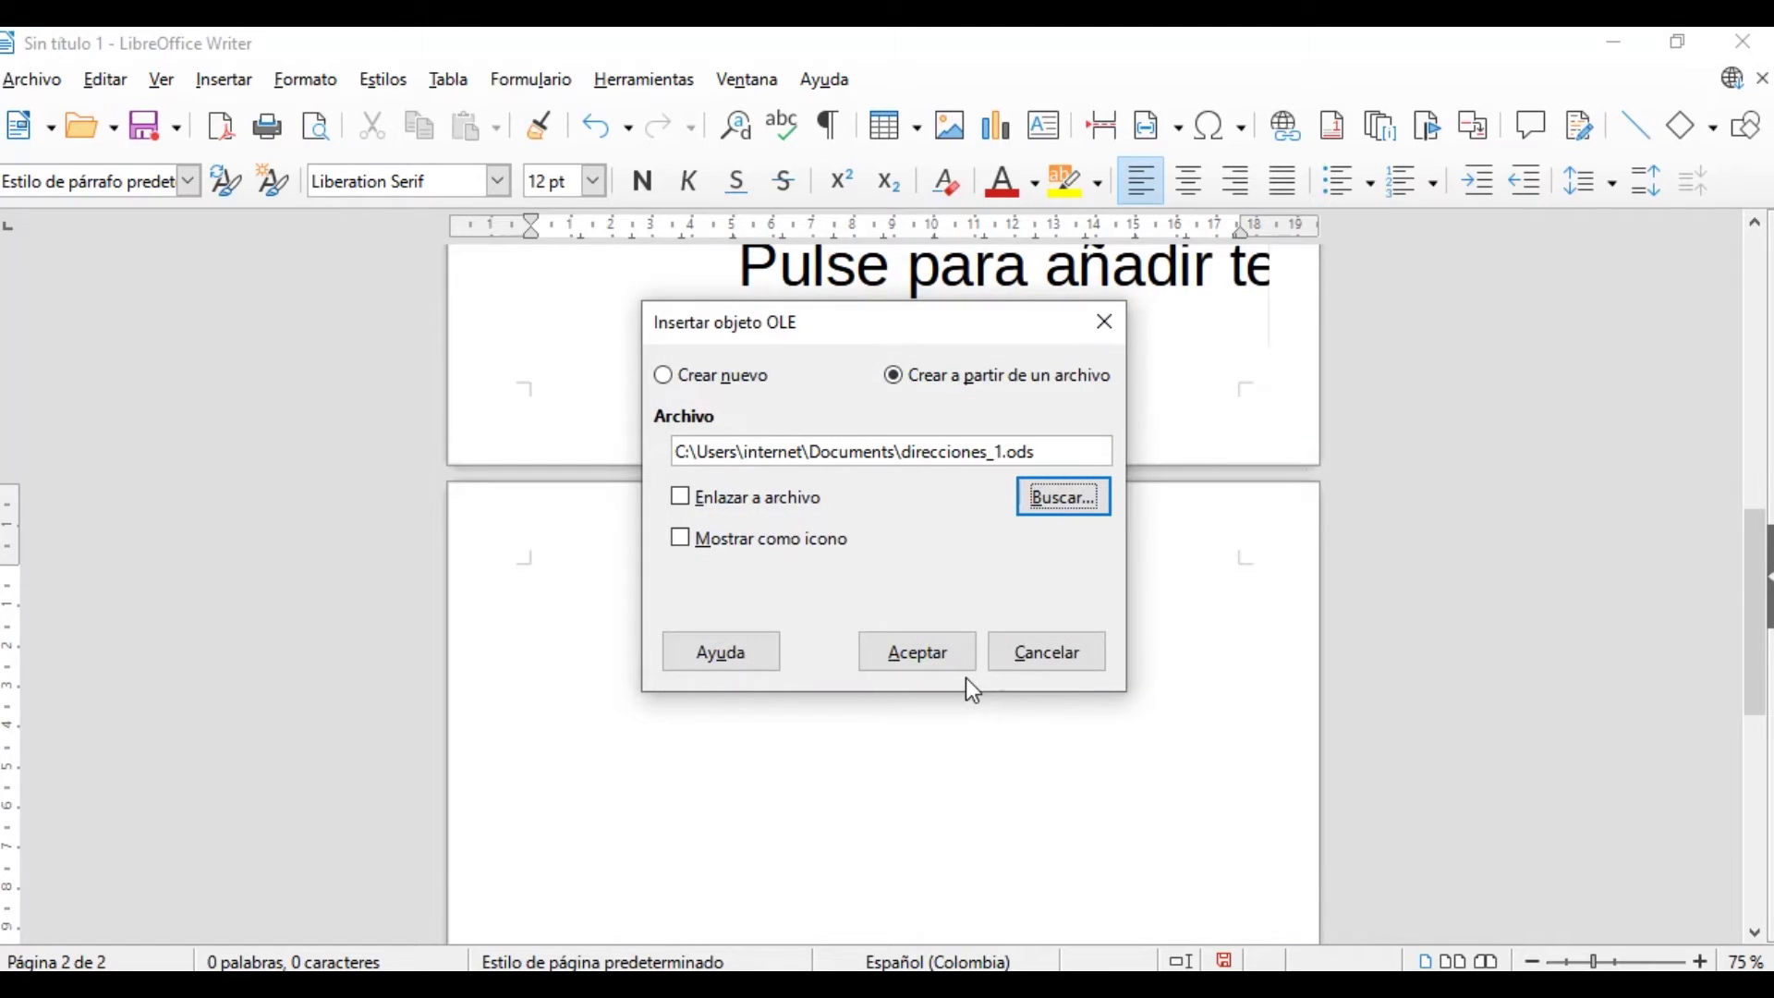
left_click(928, 656)
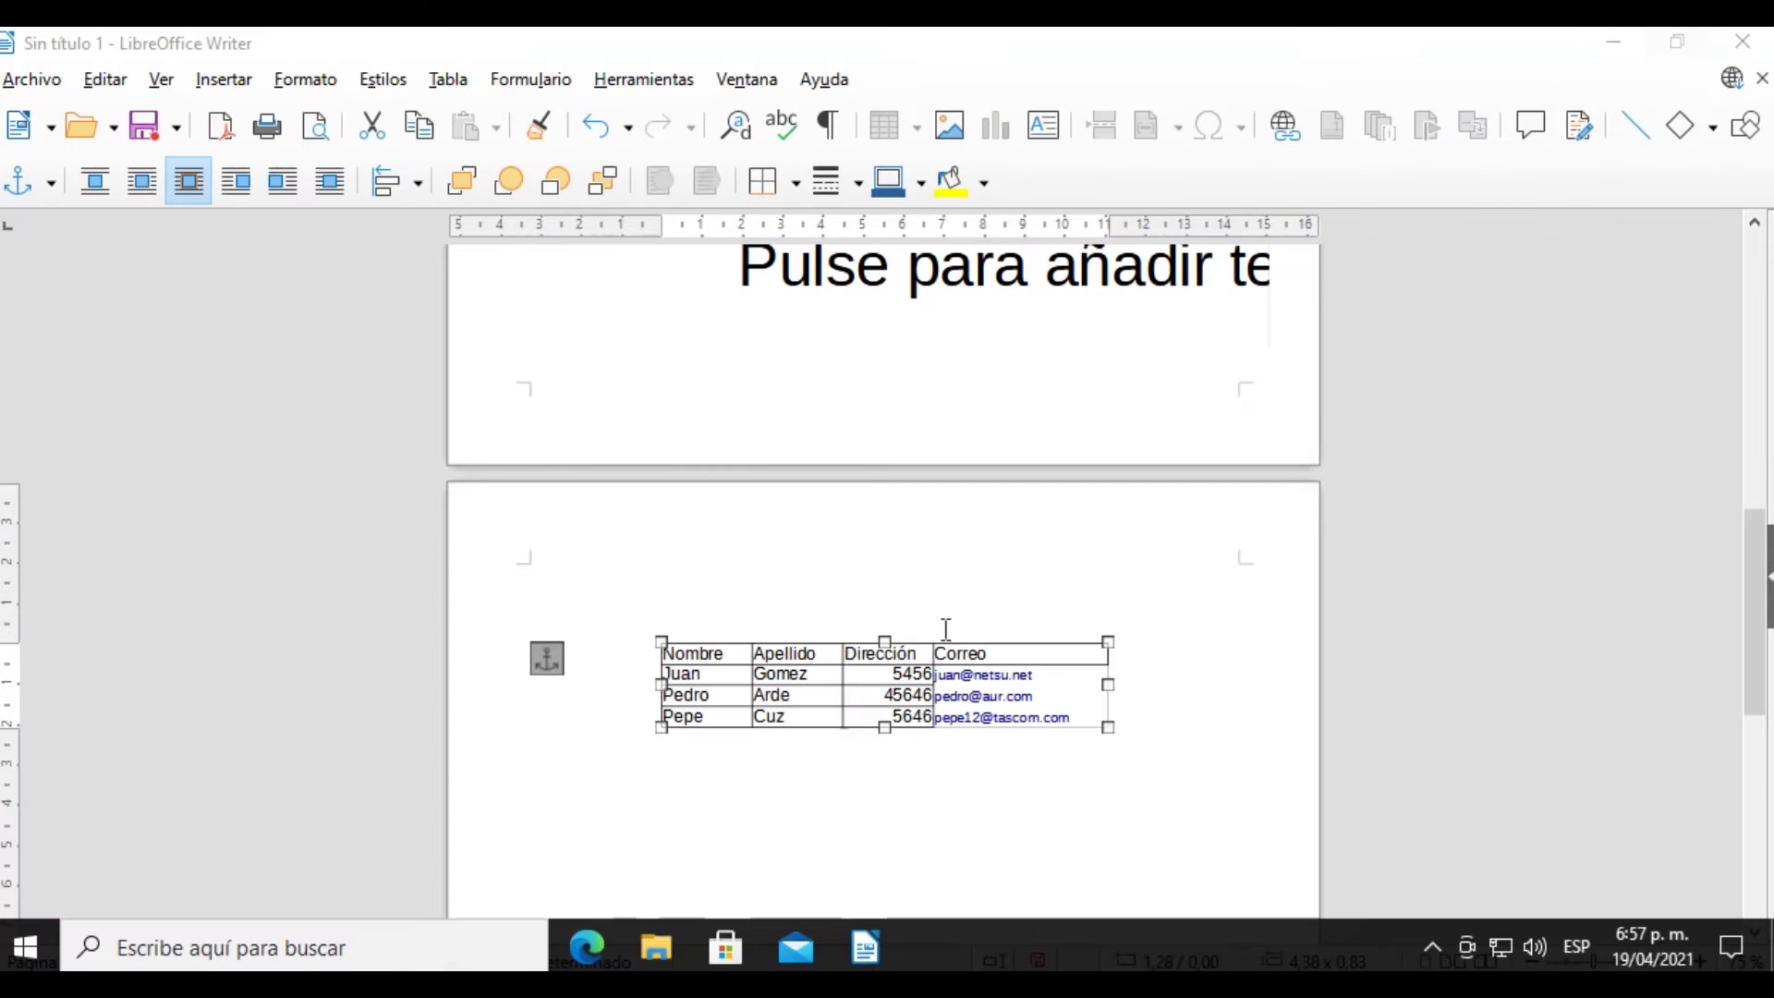
Move the table left, enlarge it to 5.29 x 1.01, and reopen it for editing
left_click_drag(1019, 644, 941, 611)
mouse_move(1028, 688)
left_mouse_down()
mouse_move(1121, 772)
mouse_move(1039, 713)
left_mouse_up()
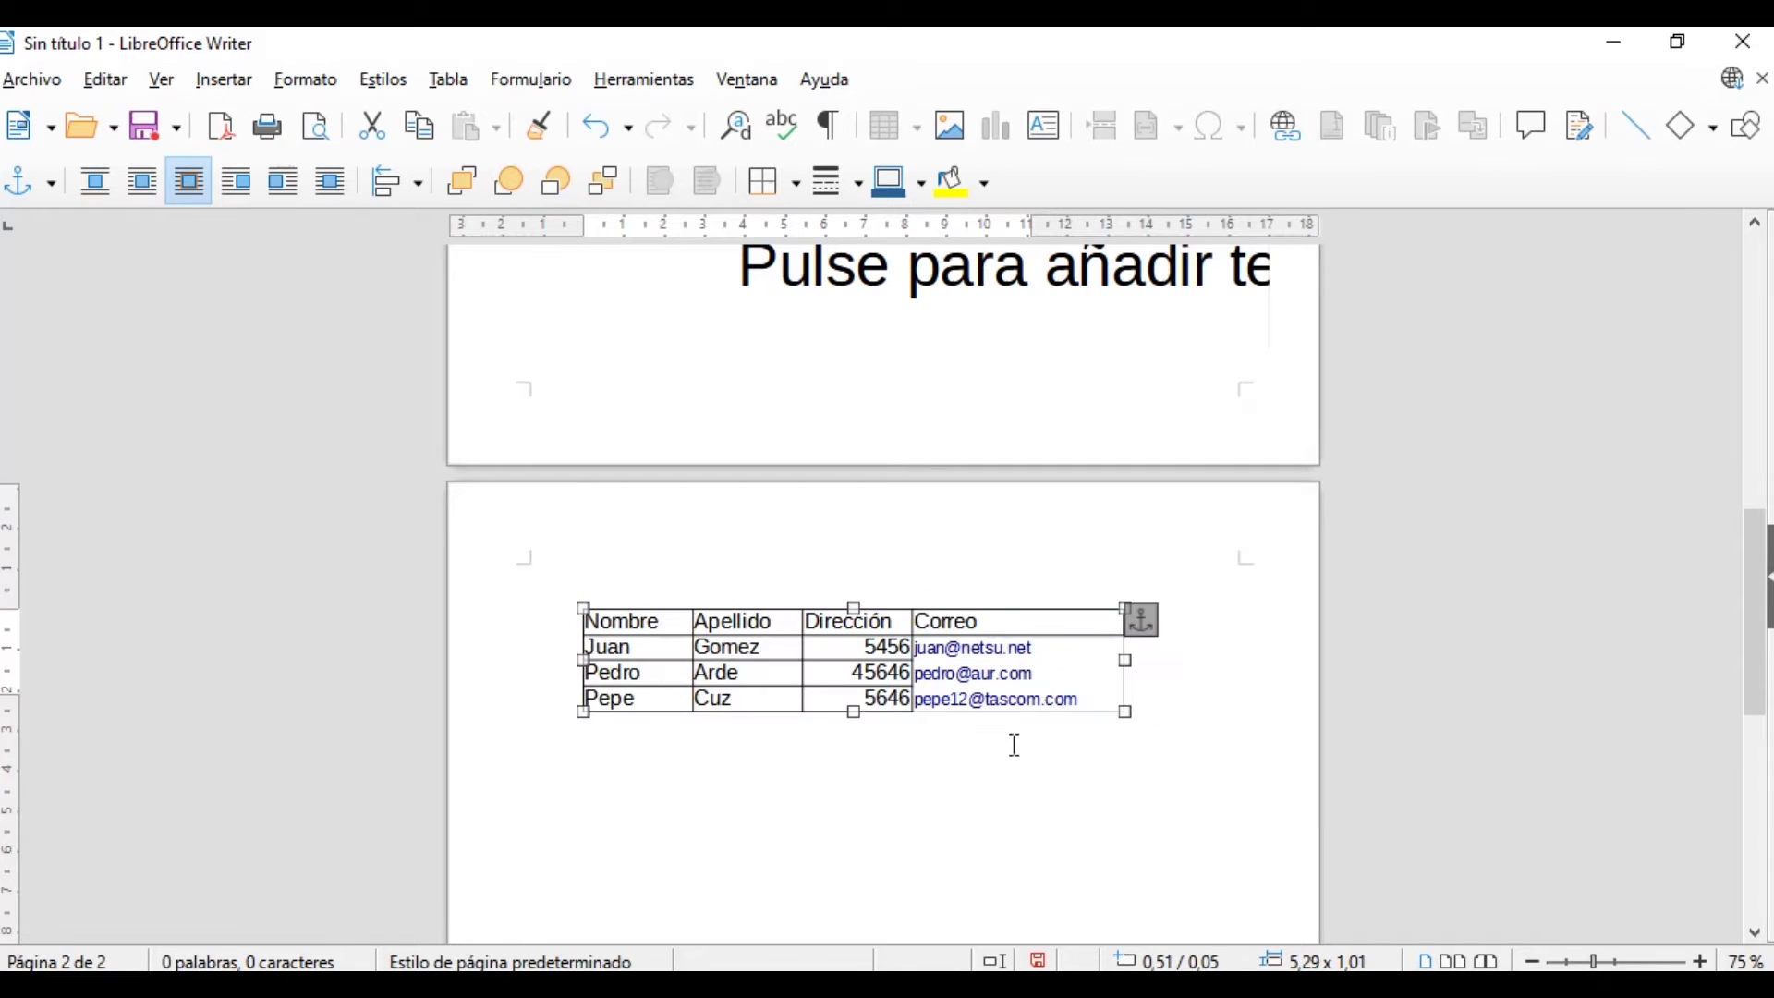
double_click(871, 669)
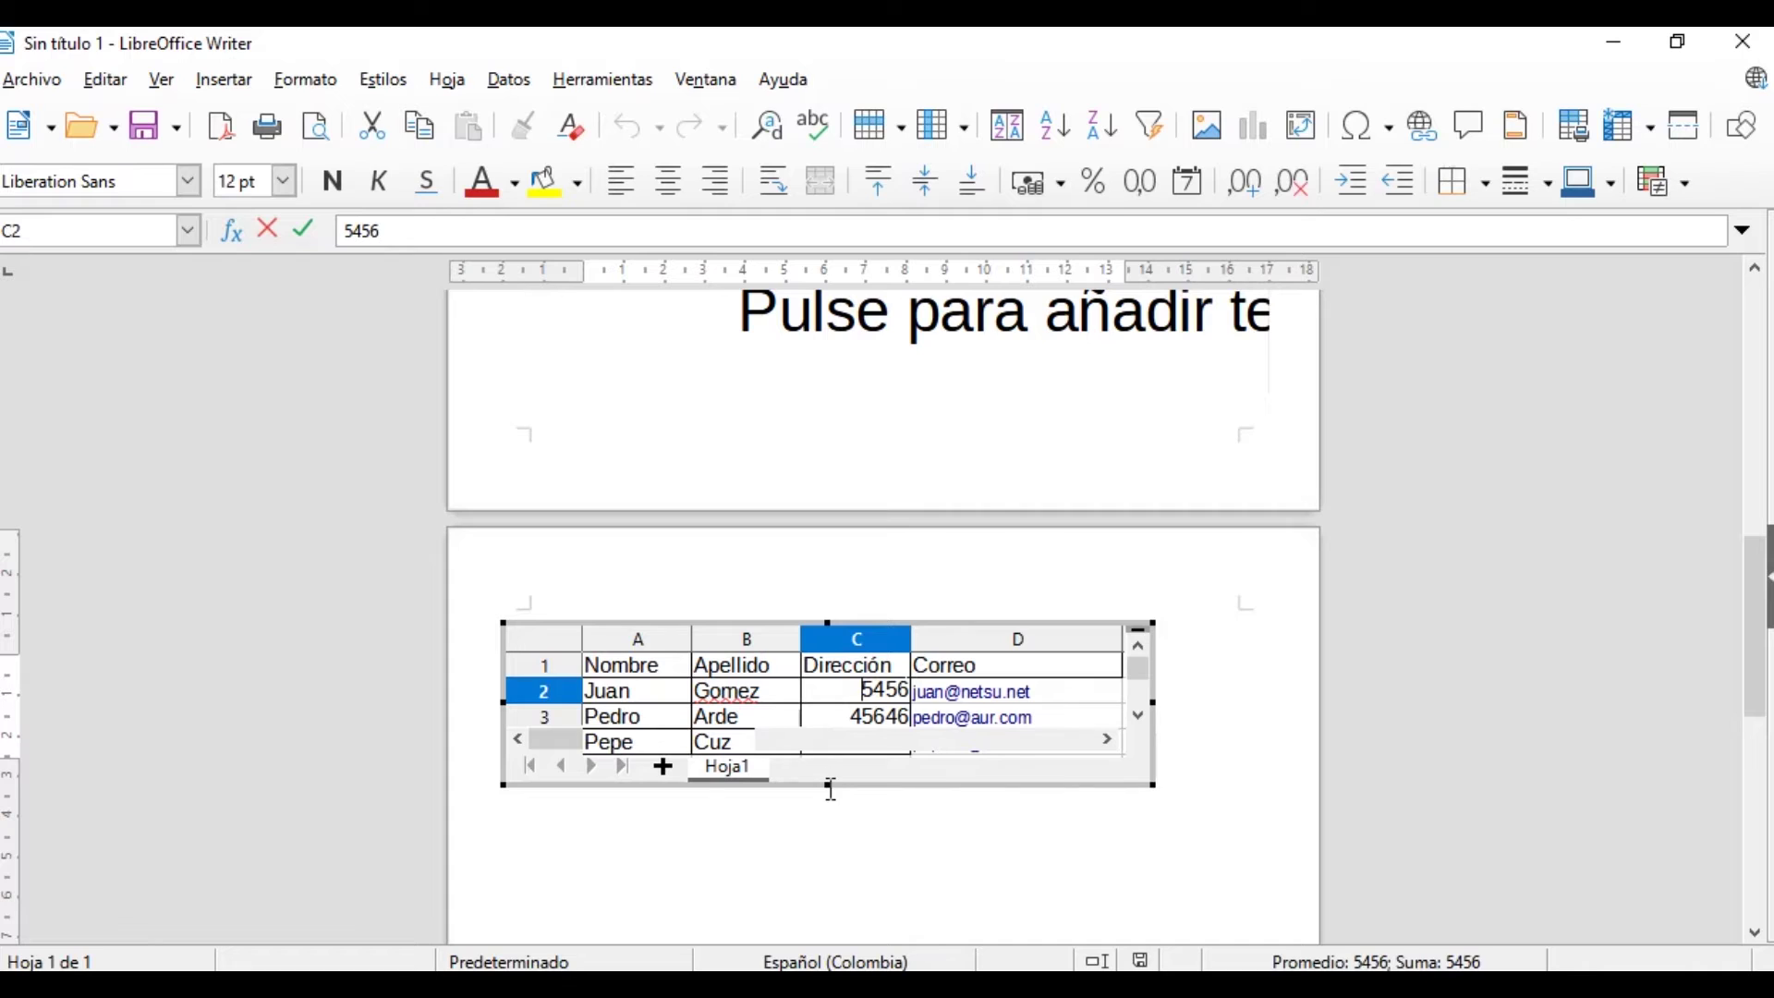
Reopen the embedded table and stretch its frame down to reveal more rows
left_click(826, 790)
double_click(868, 702)
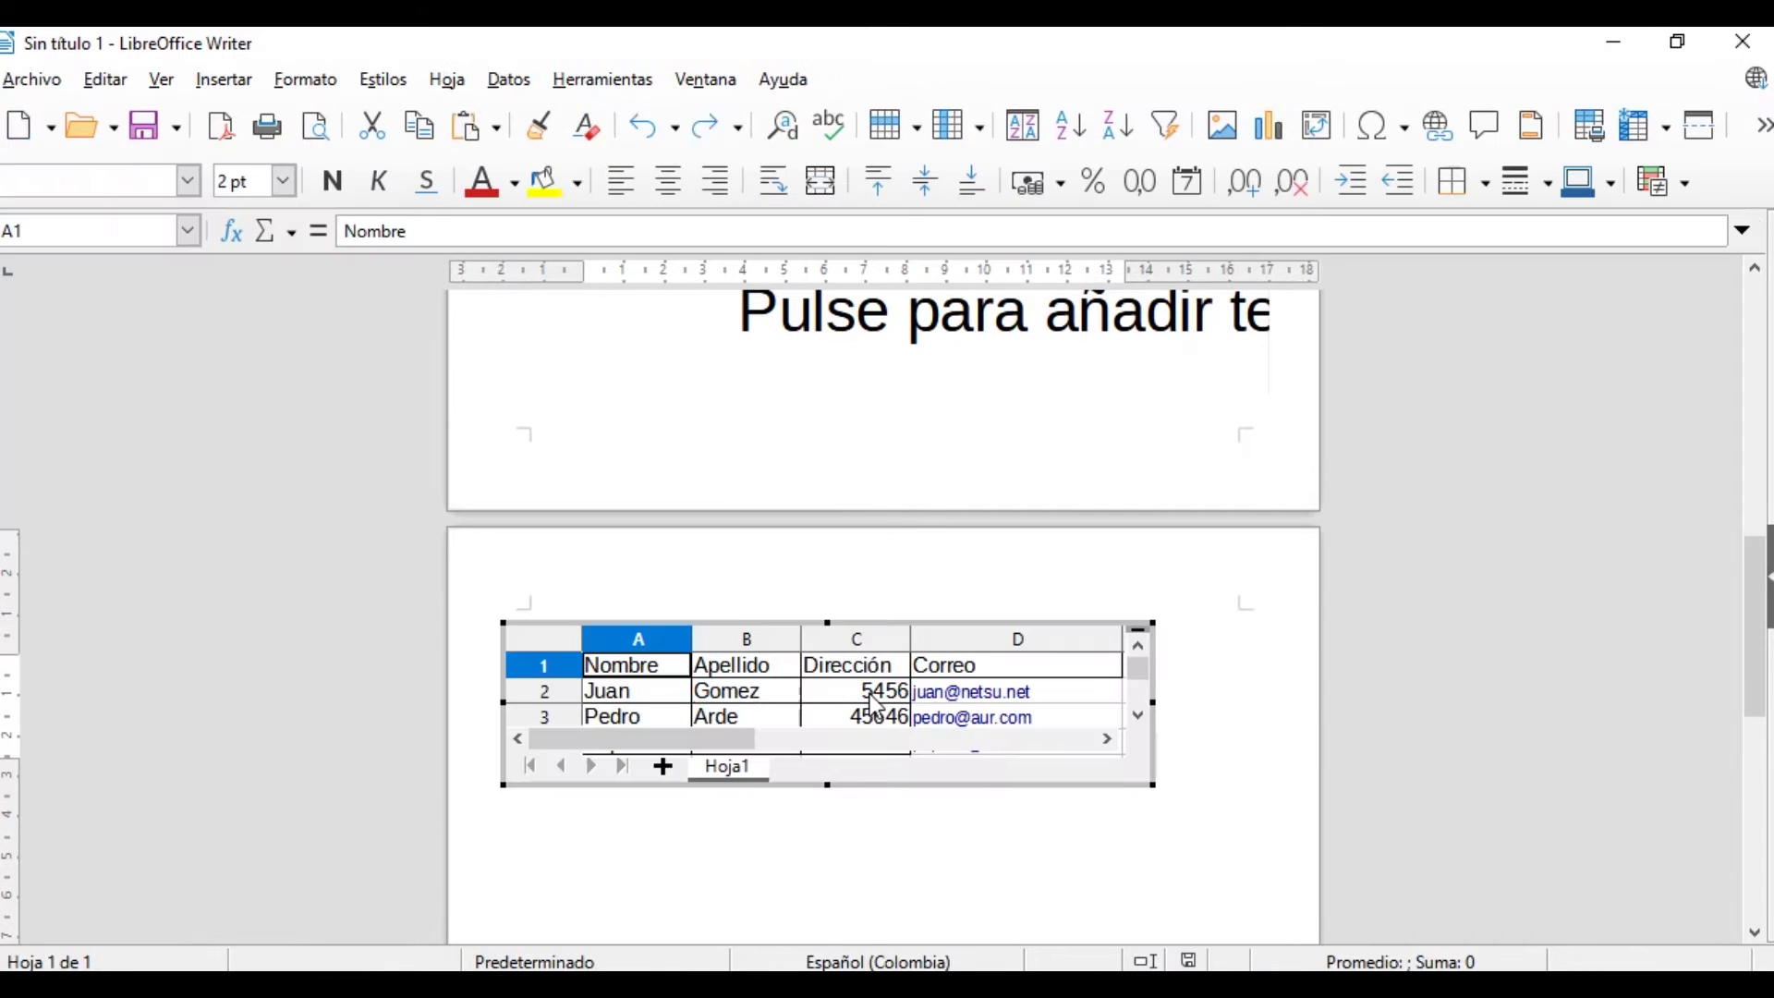
left_click_drag(827, 785, 828, 889)
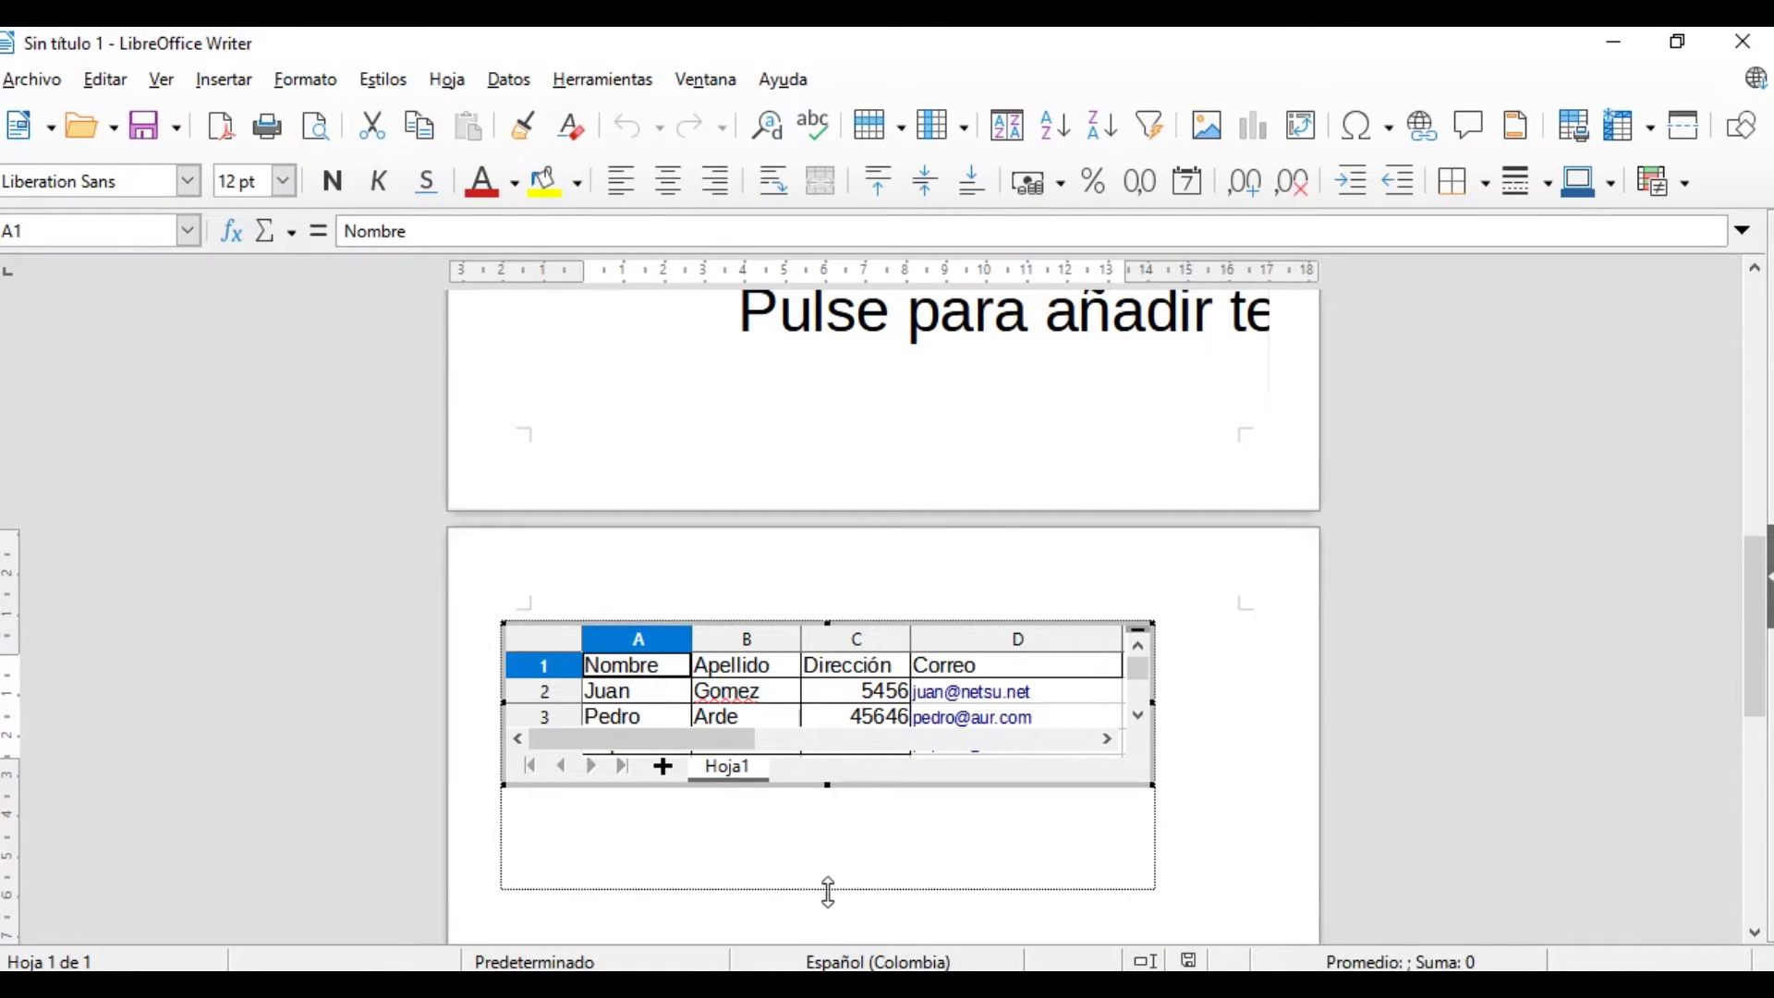
left_click(726, 749)
left_click(754, 766)
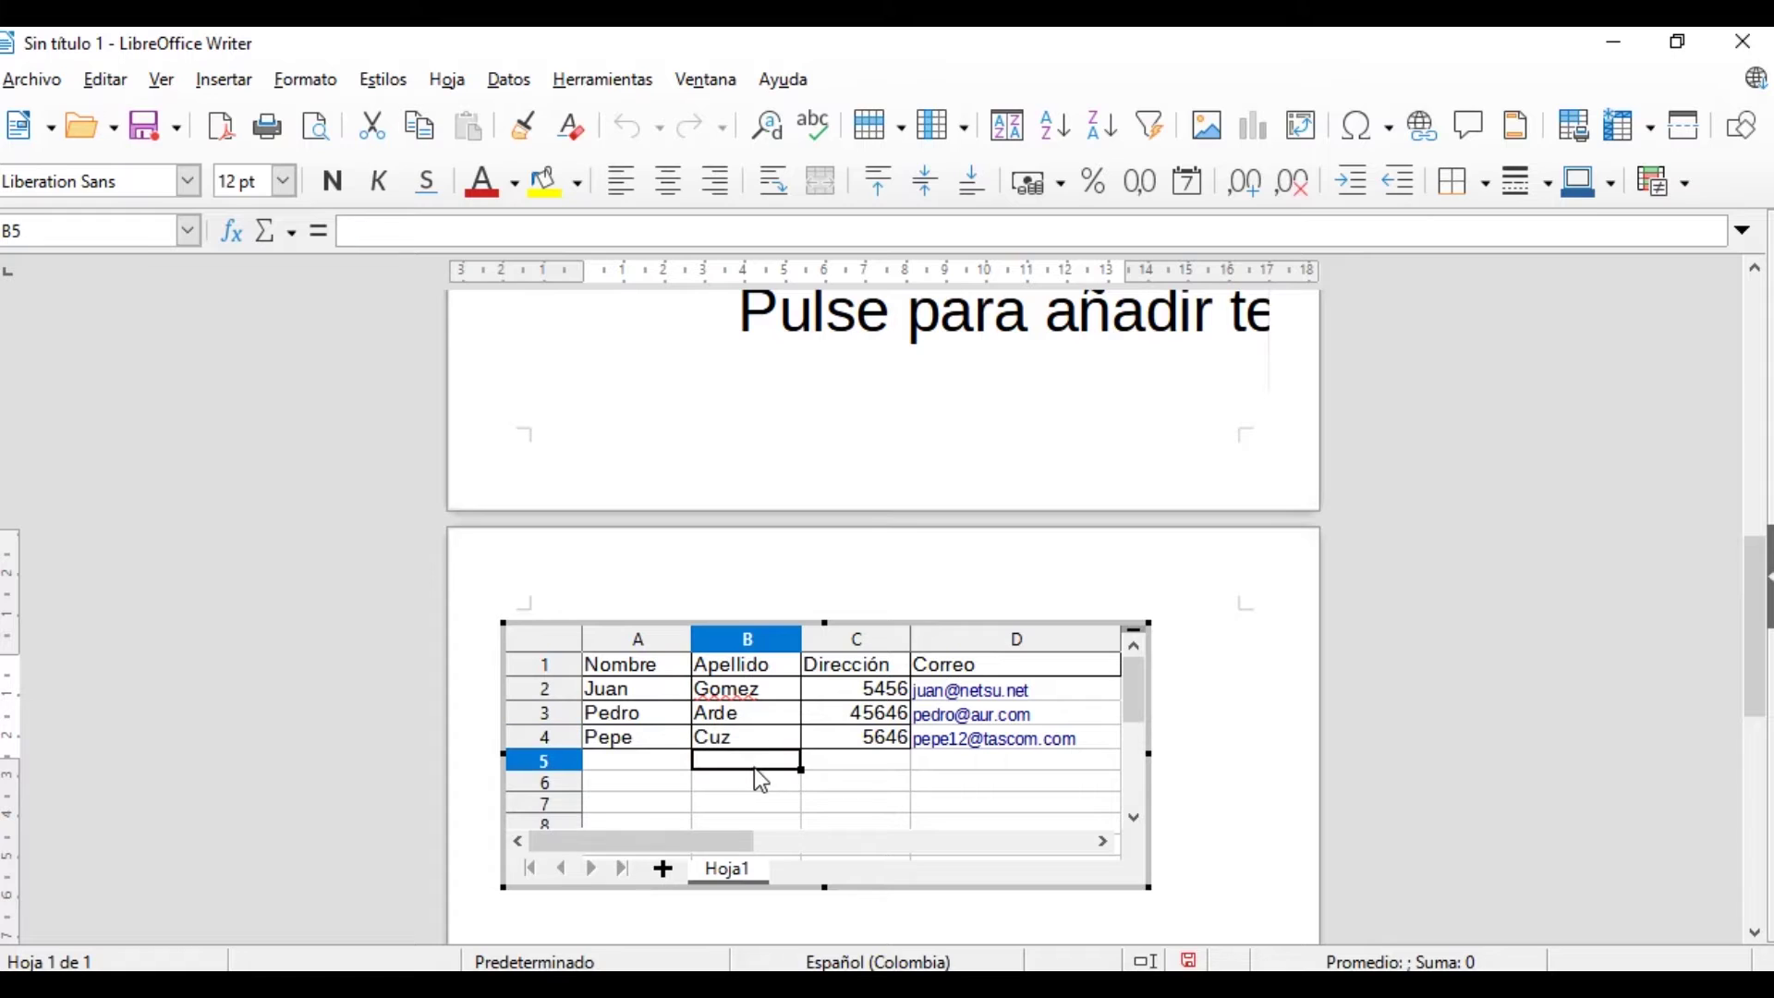
left_click(651, 760)
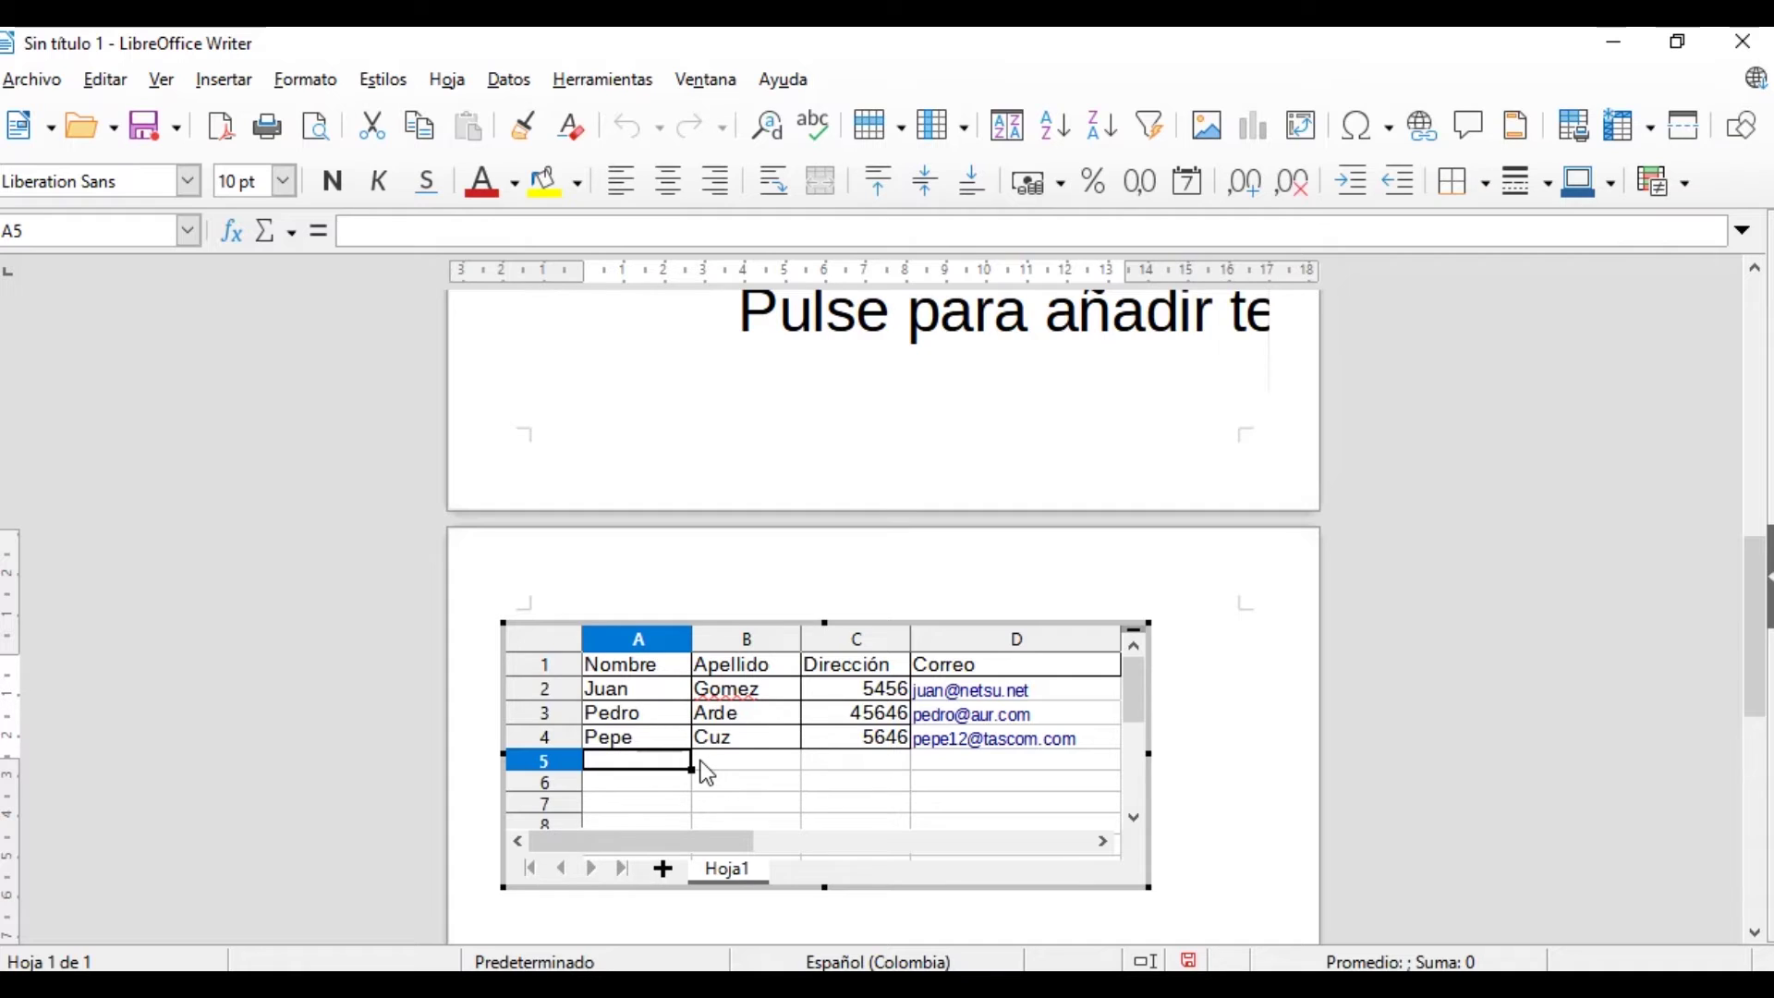
Fill row 5 with a first name, the suggested surname, address 5645 and an e-mail
type("Antonio")
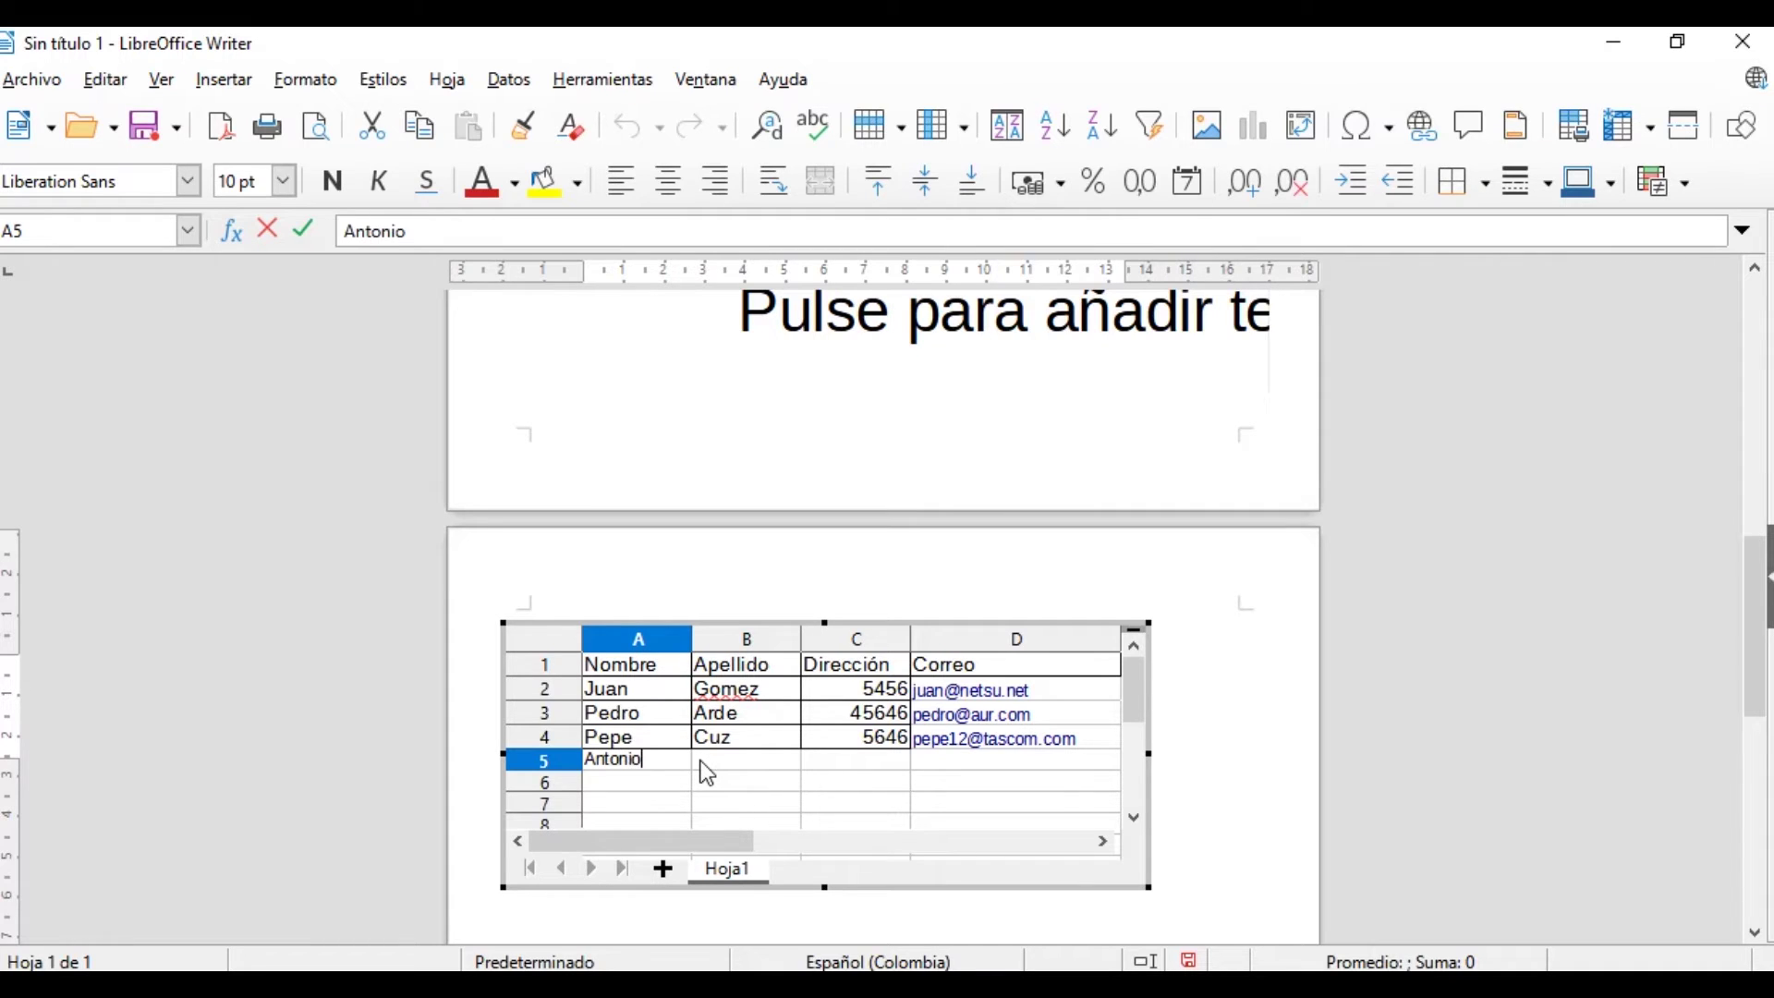
left_click(700, 761)
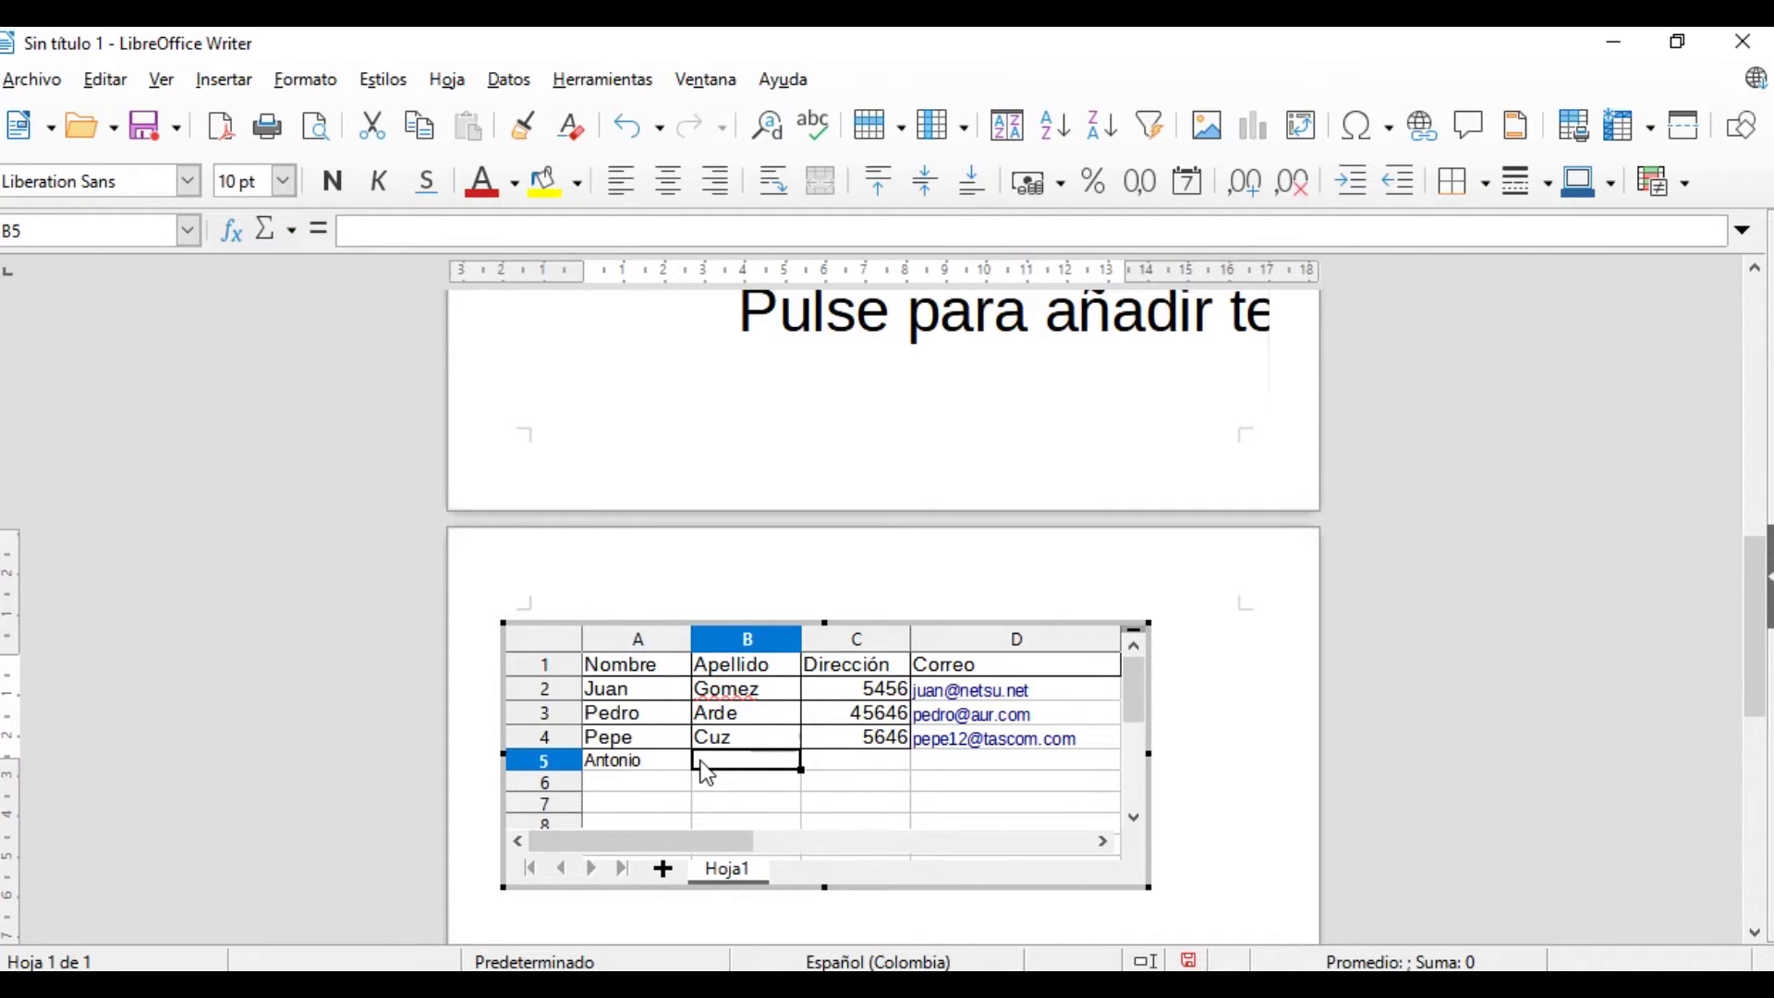
type("Gom")
key("Tab")
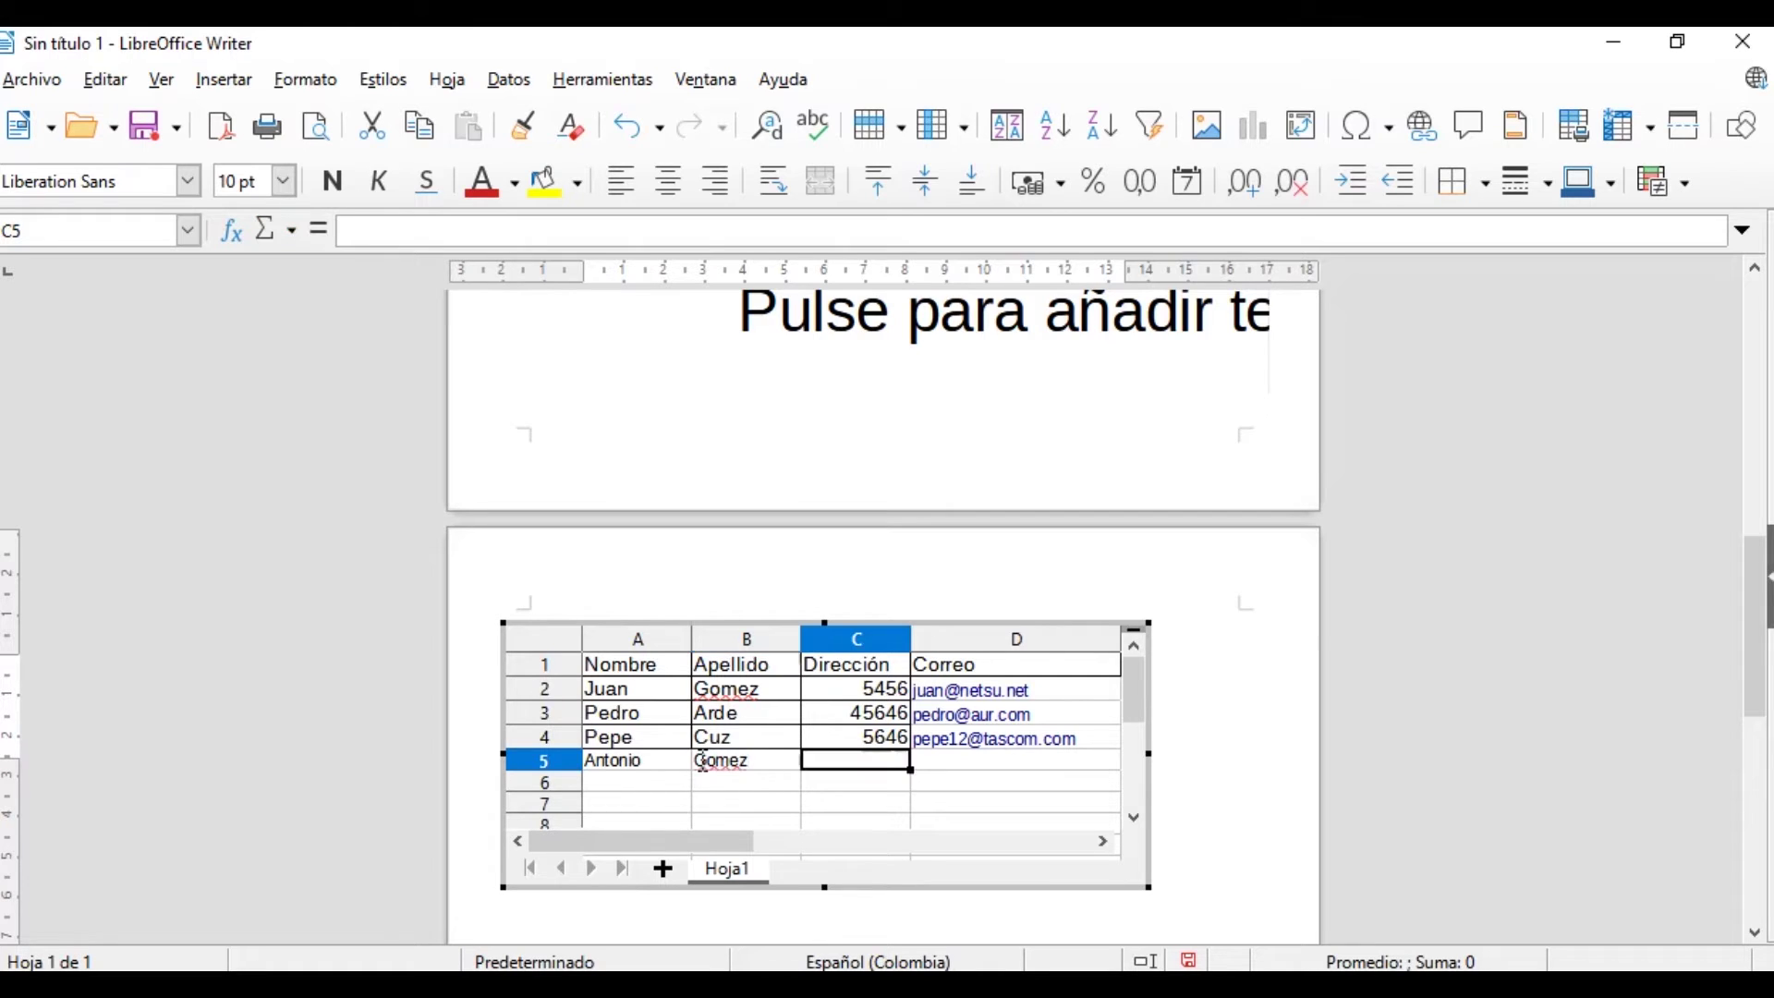
type("5645")
key("Tab")
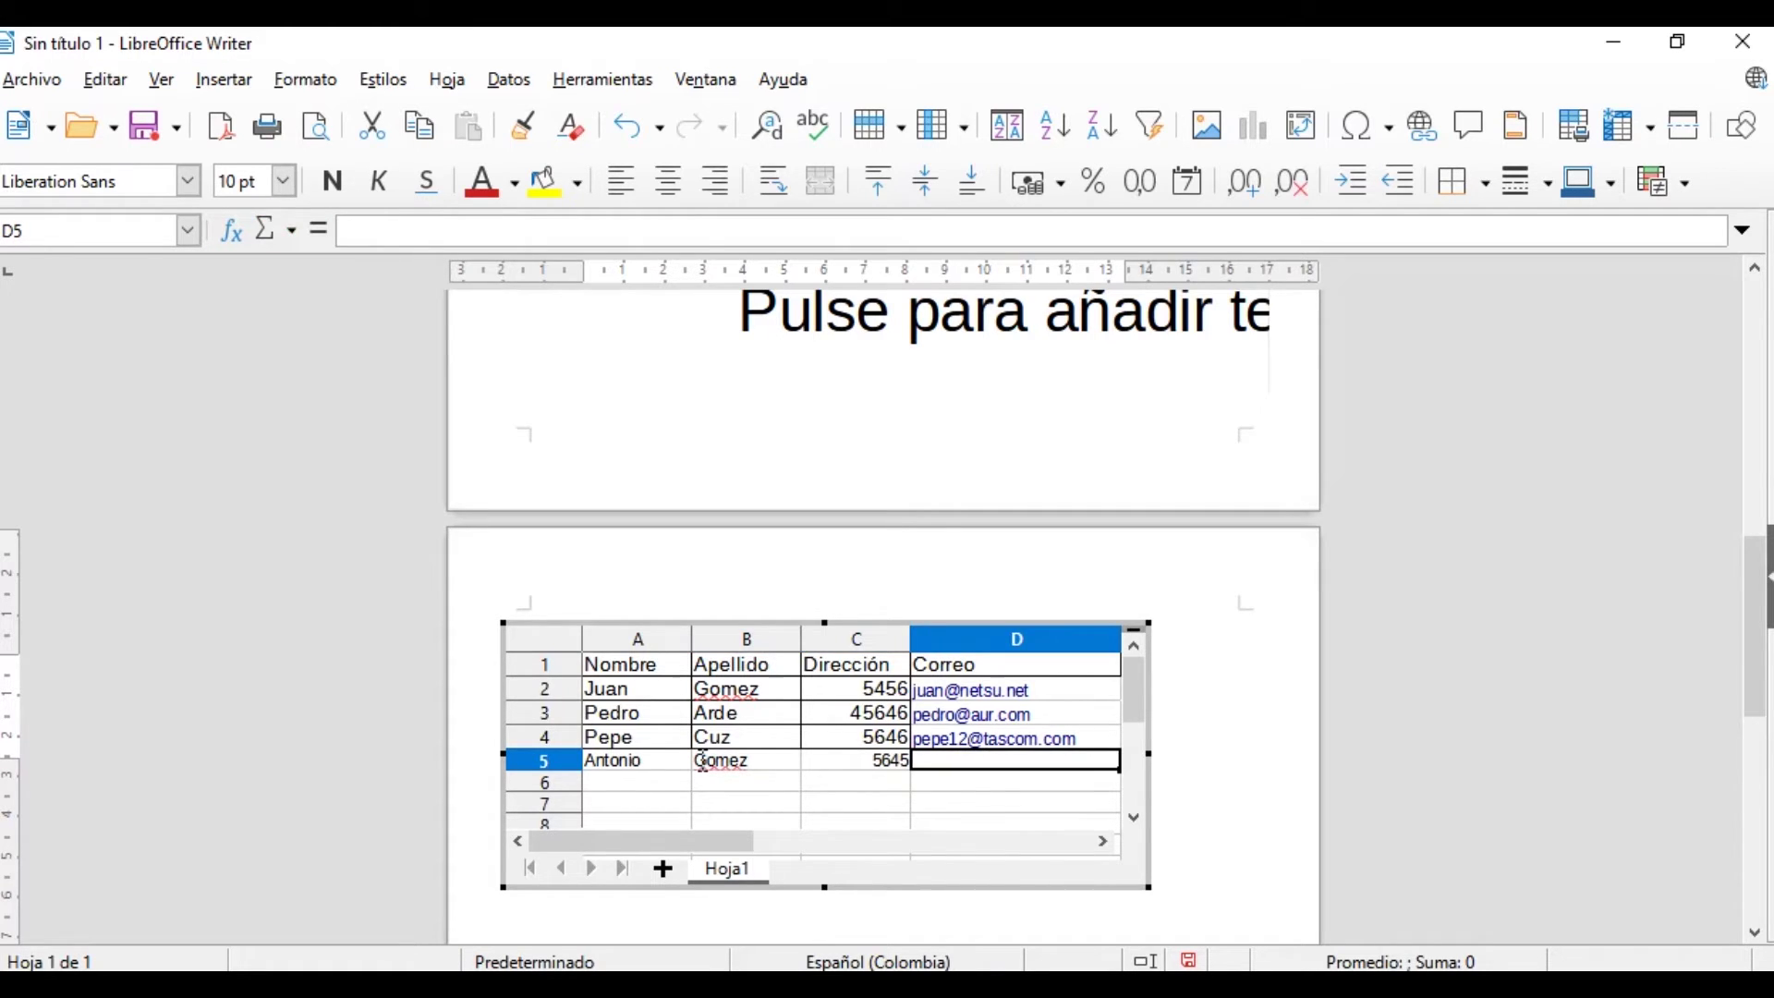
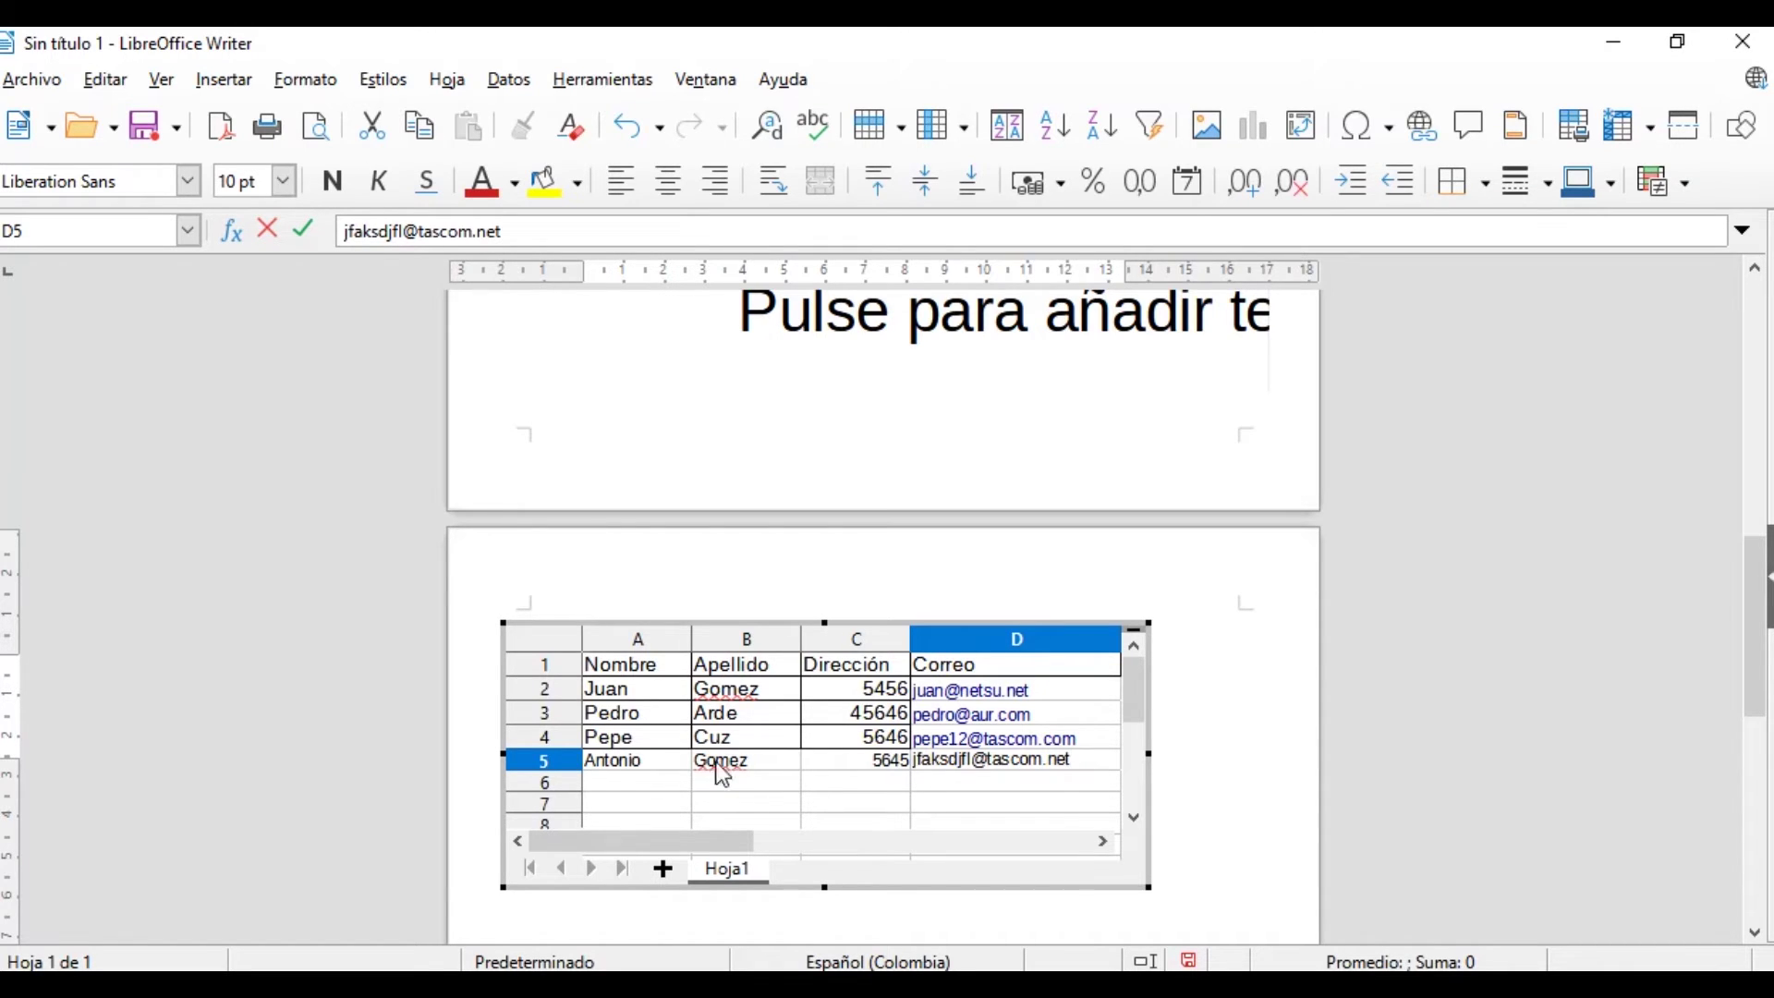
key("Return")
Finish editing, reopen the table, and shift it slightly right on the page
left_click(1071, 825)
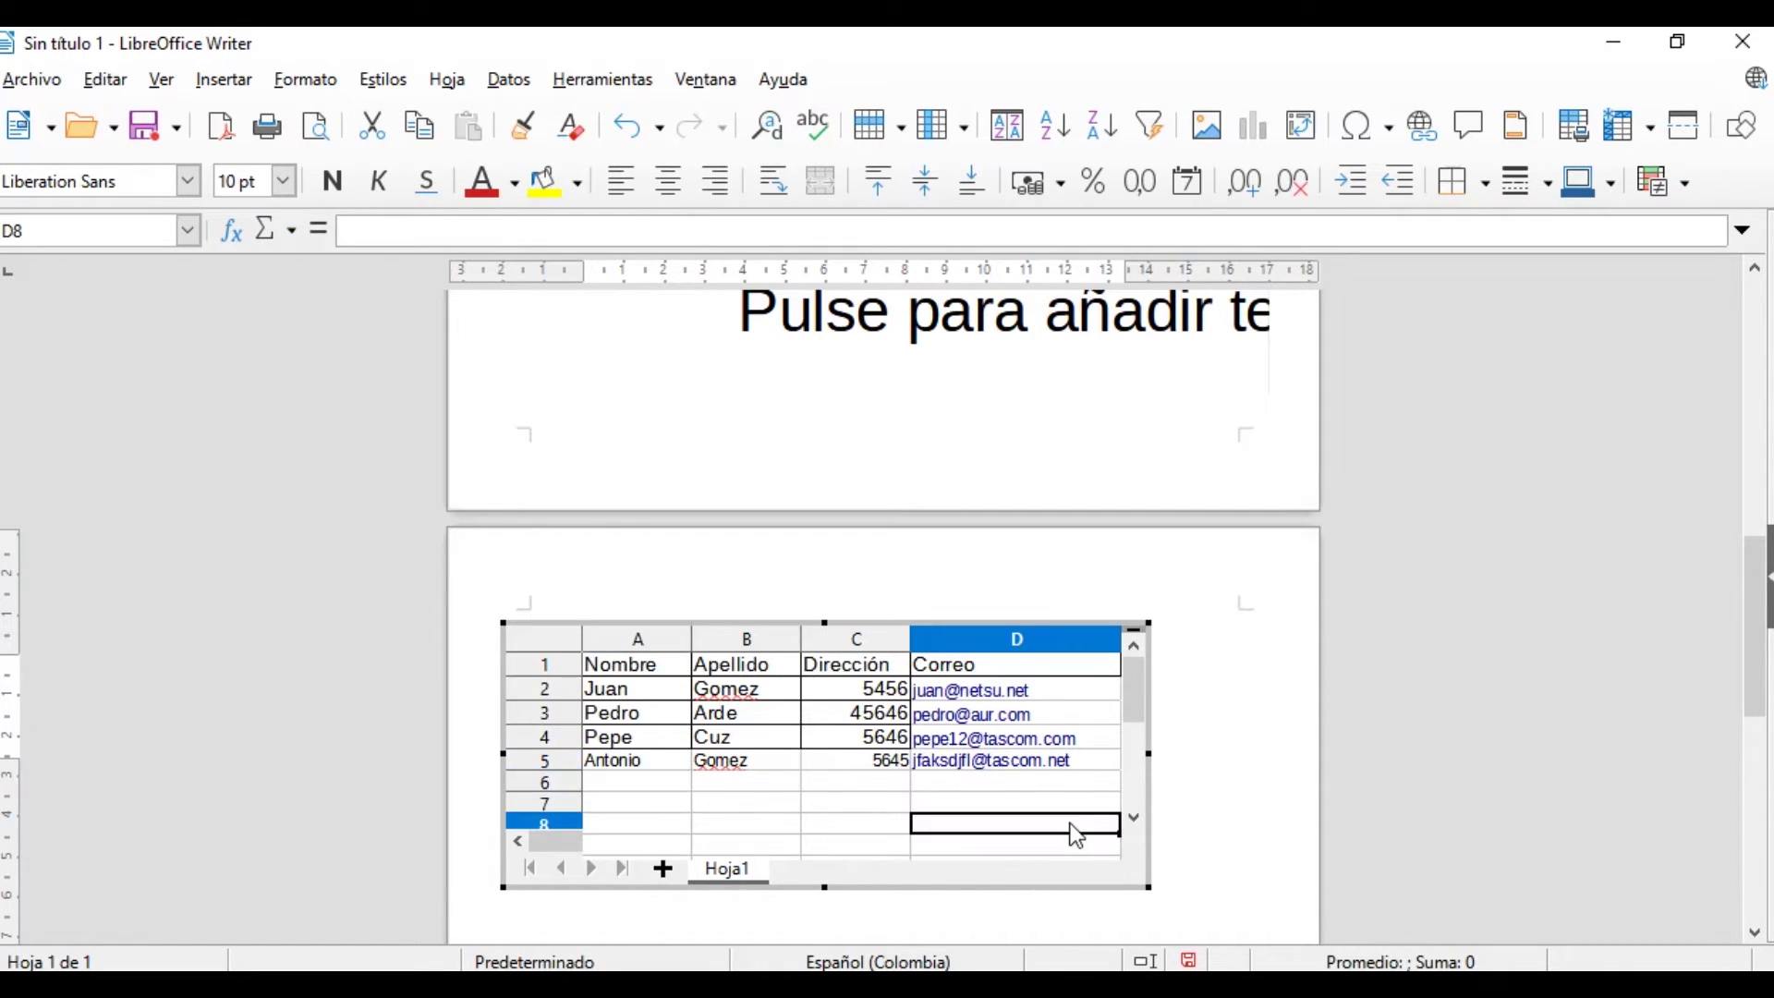
left_click(1180, 780)
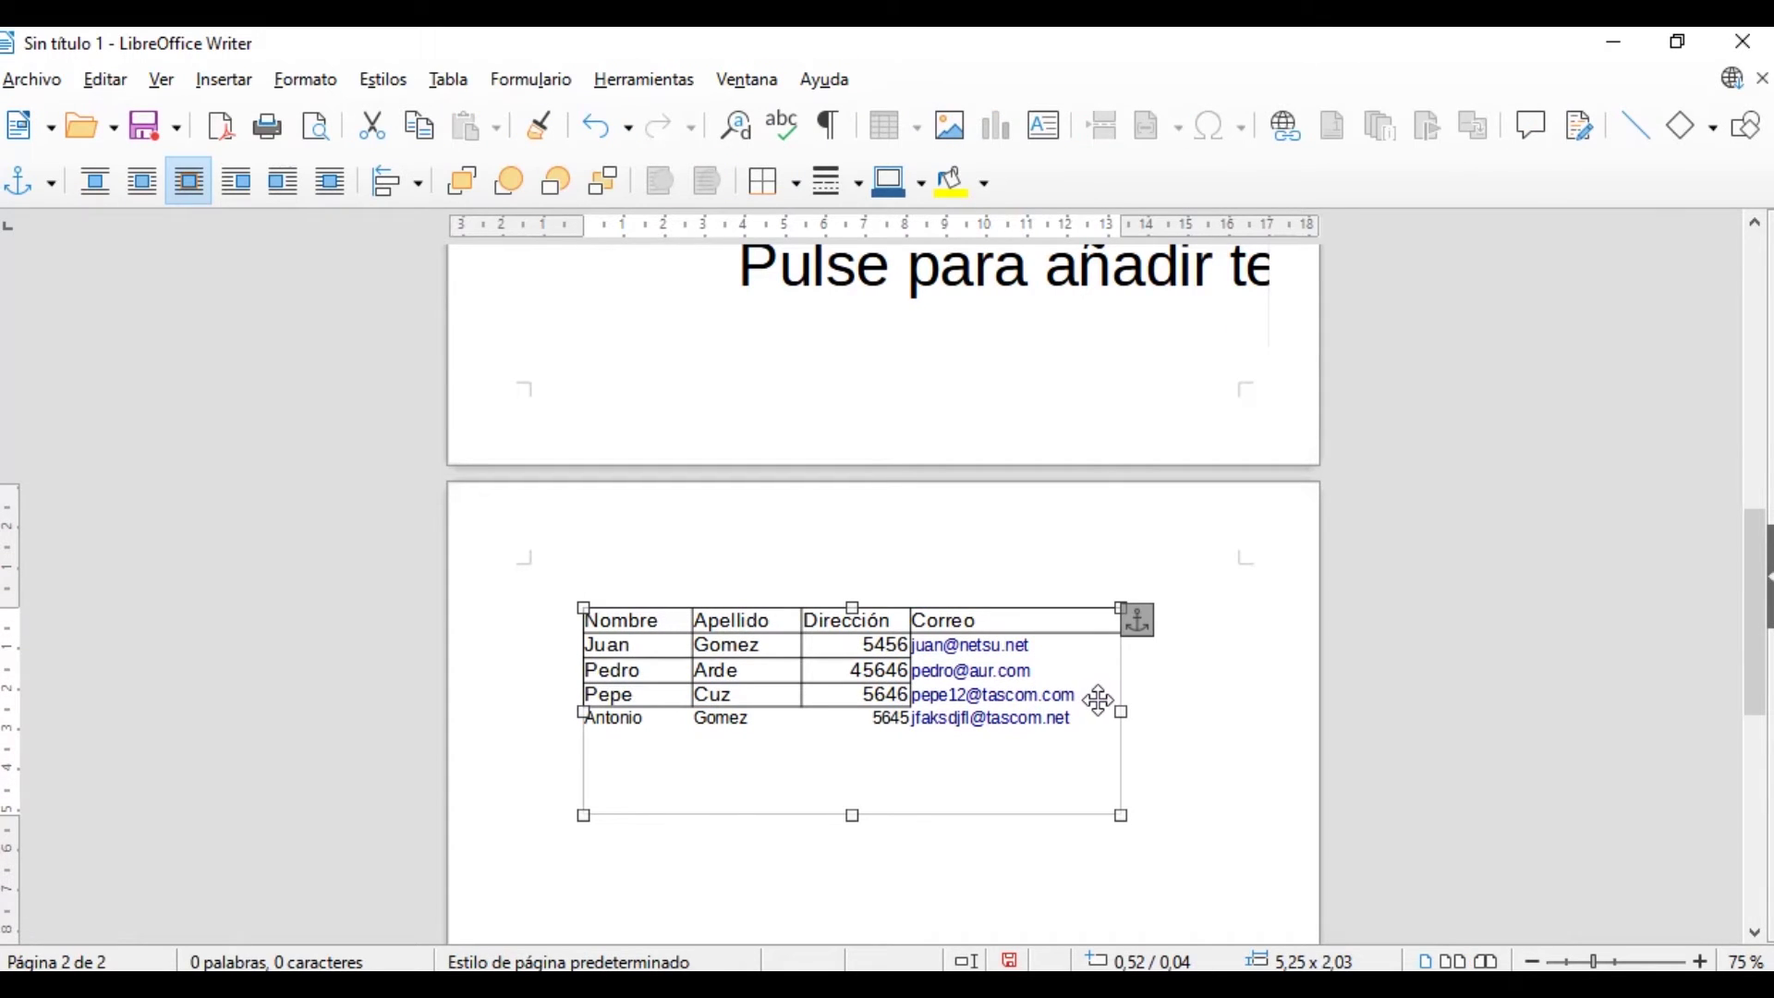
key("Return")
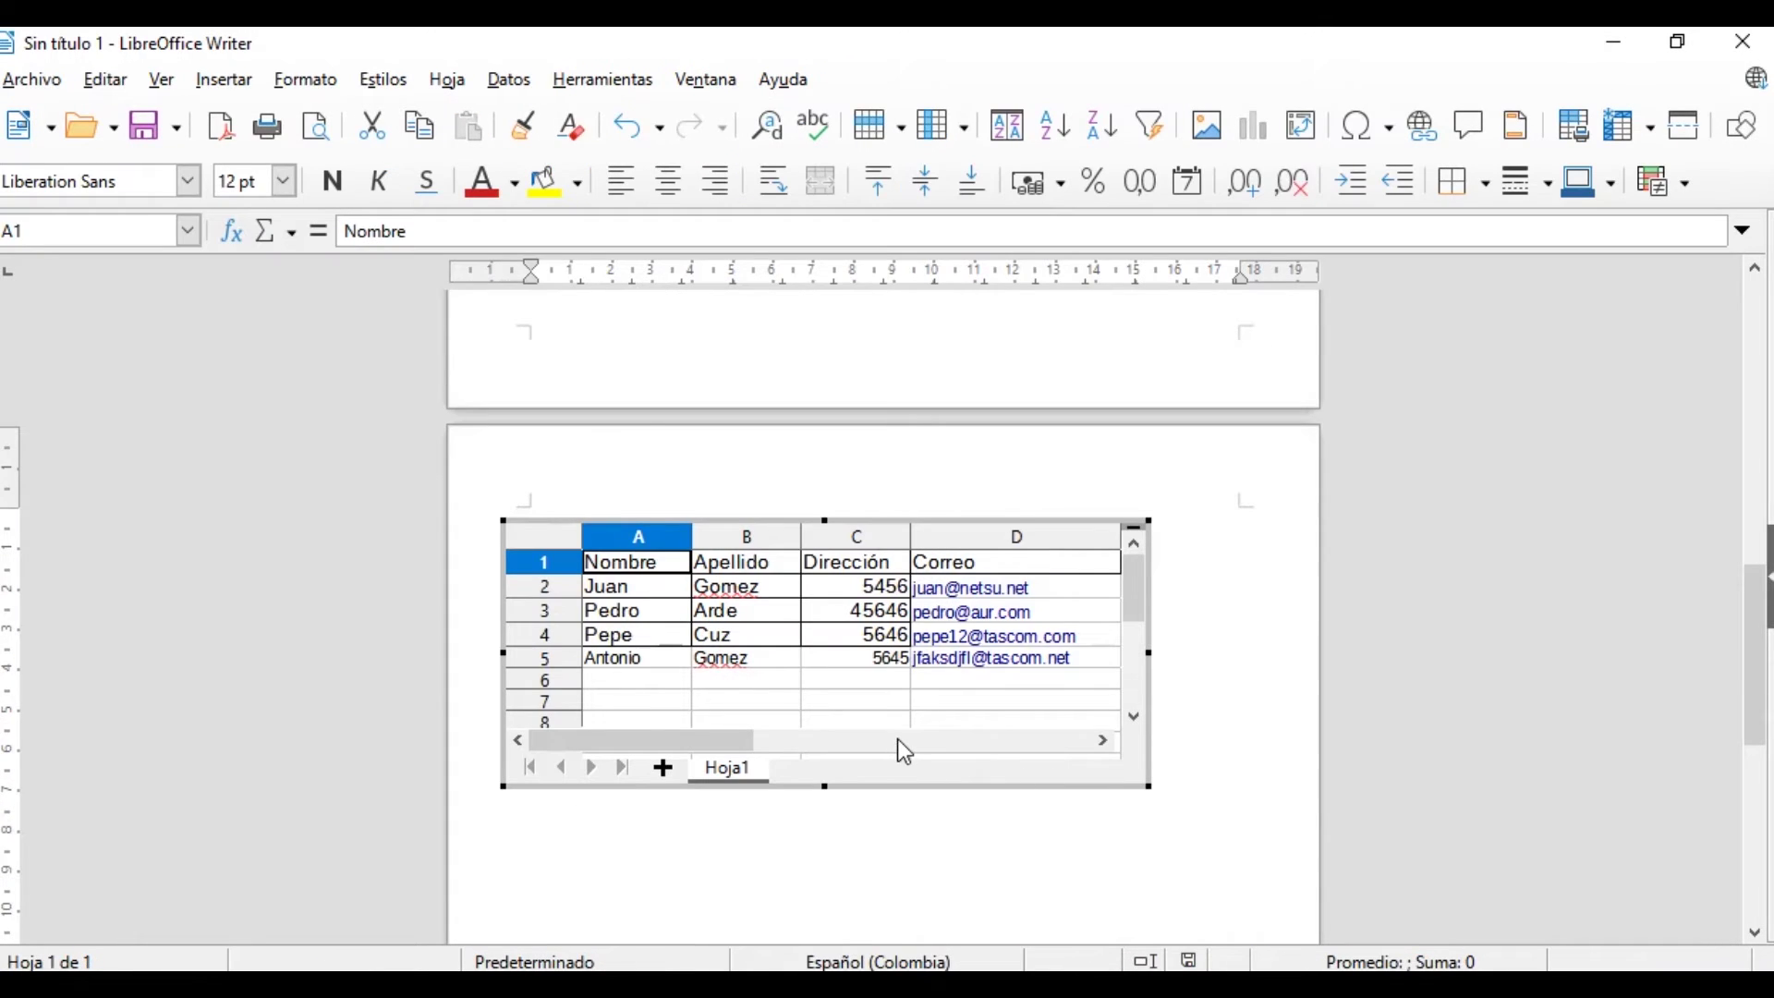
left_click(772, 684)
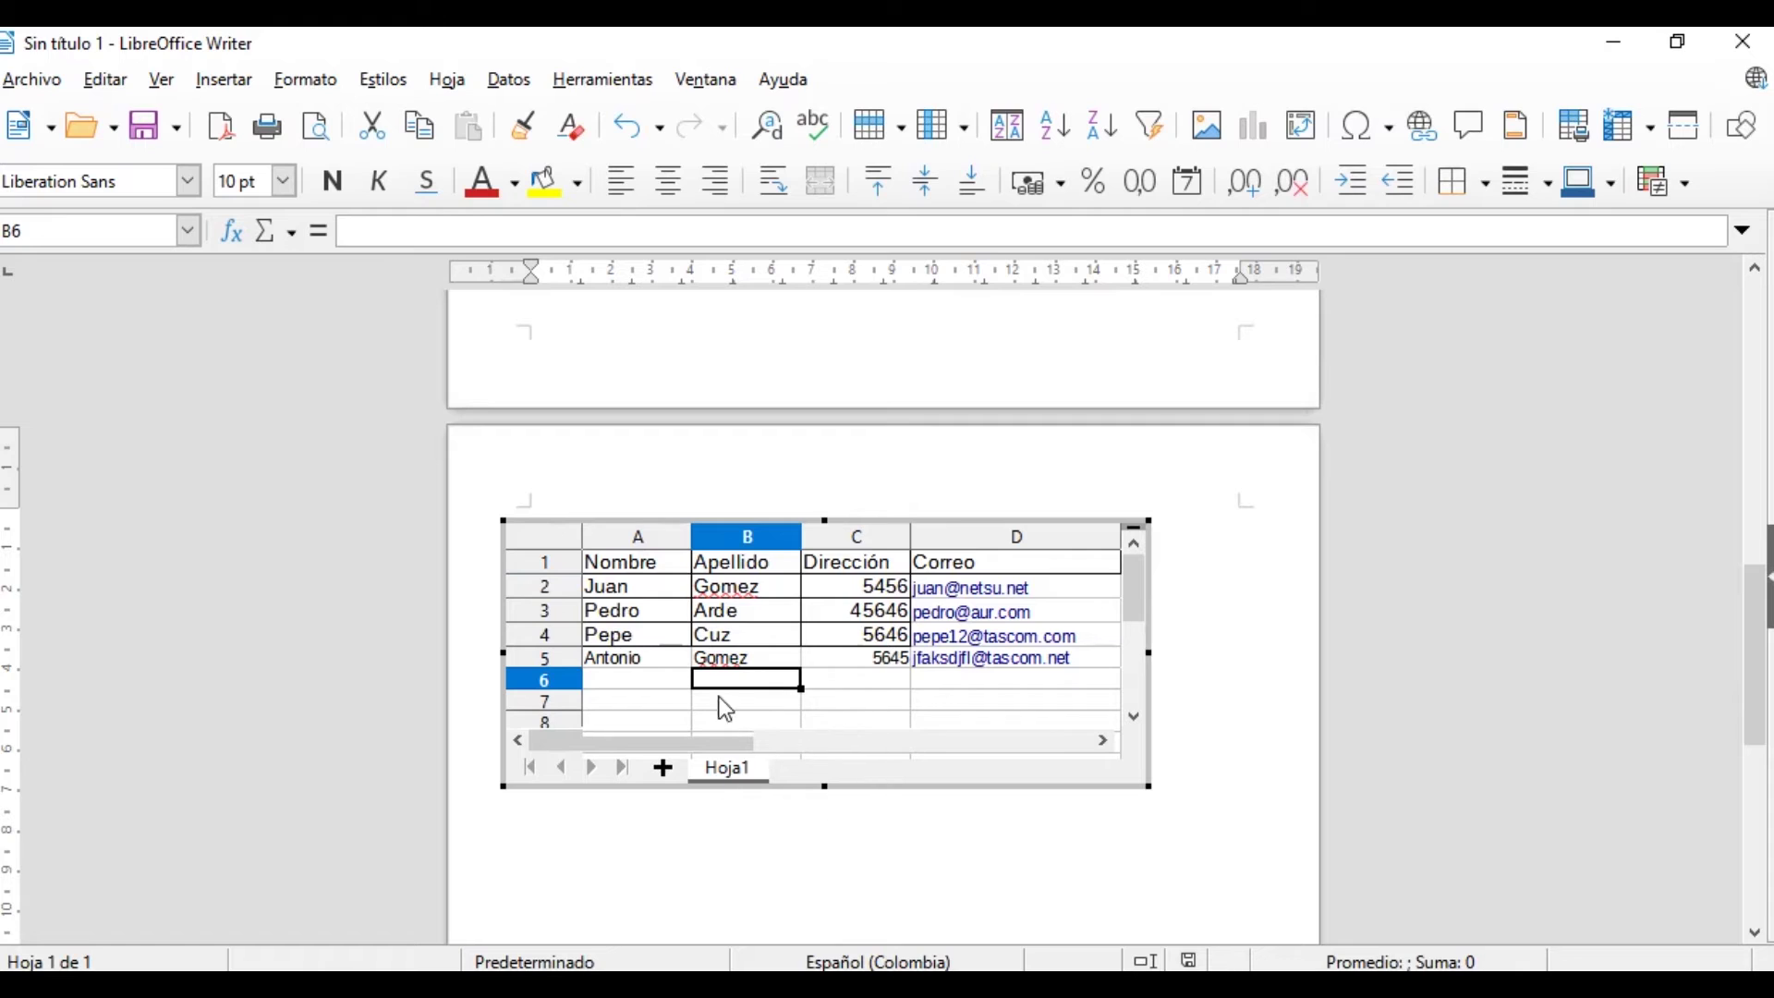
left_click_drag(915, 522, 965, 520)
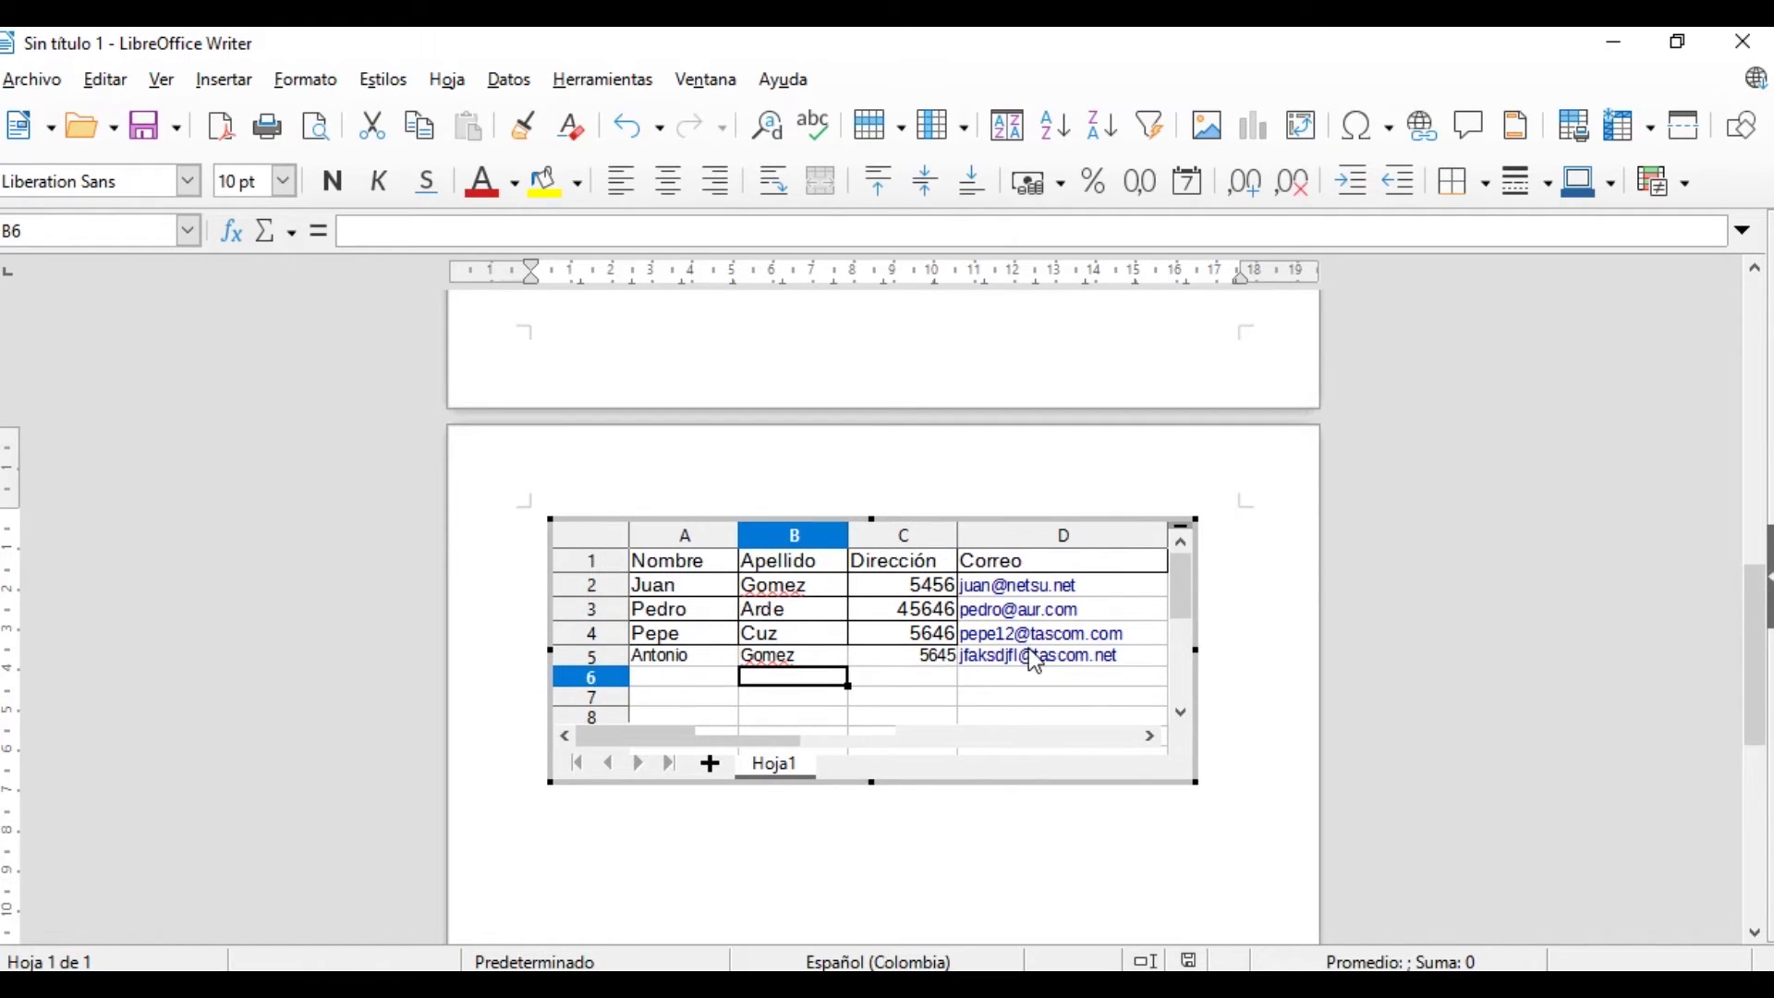
Open direcciones_1.ods in Calc from the Documents folder
left_click(667, 944)
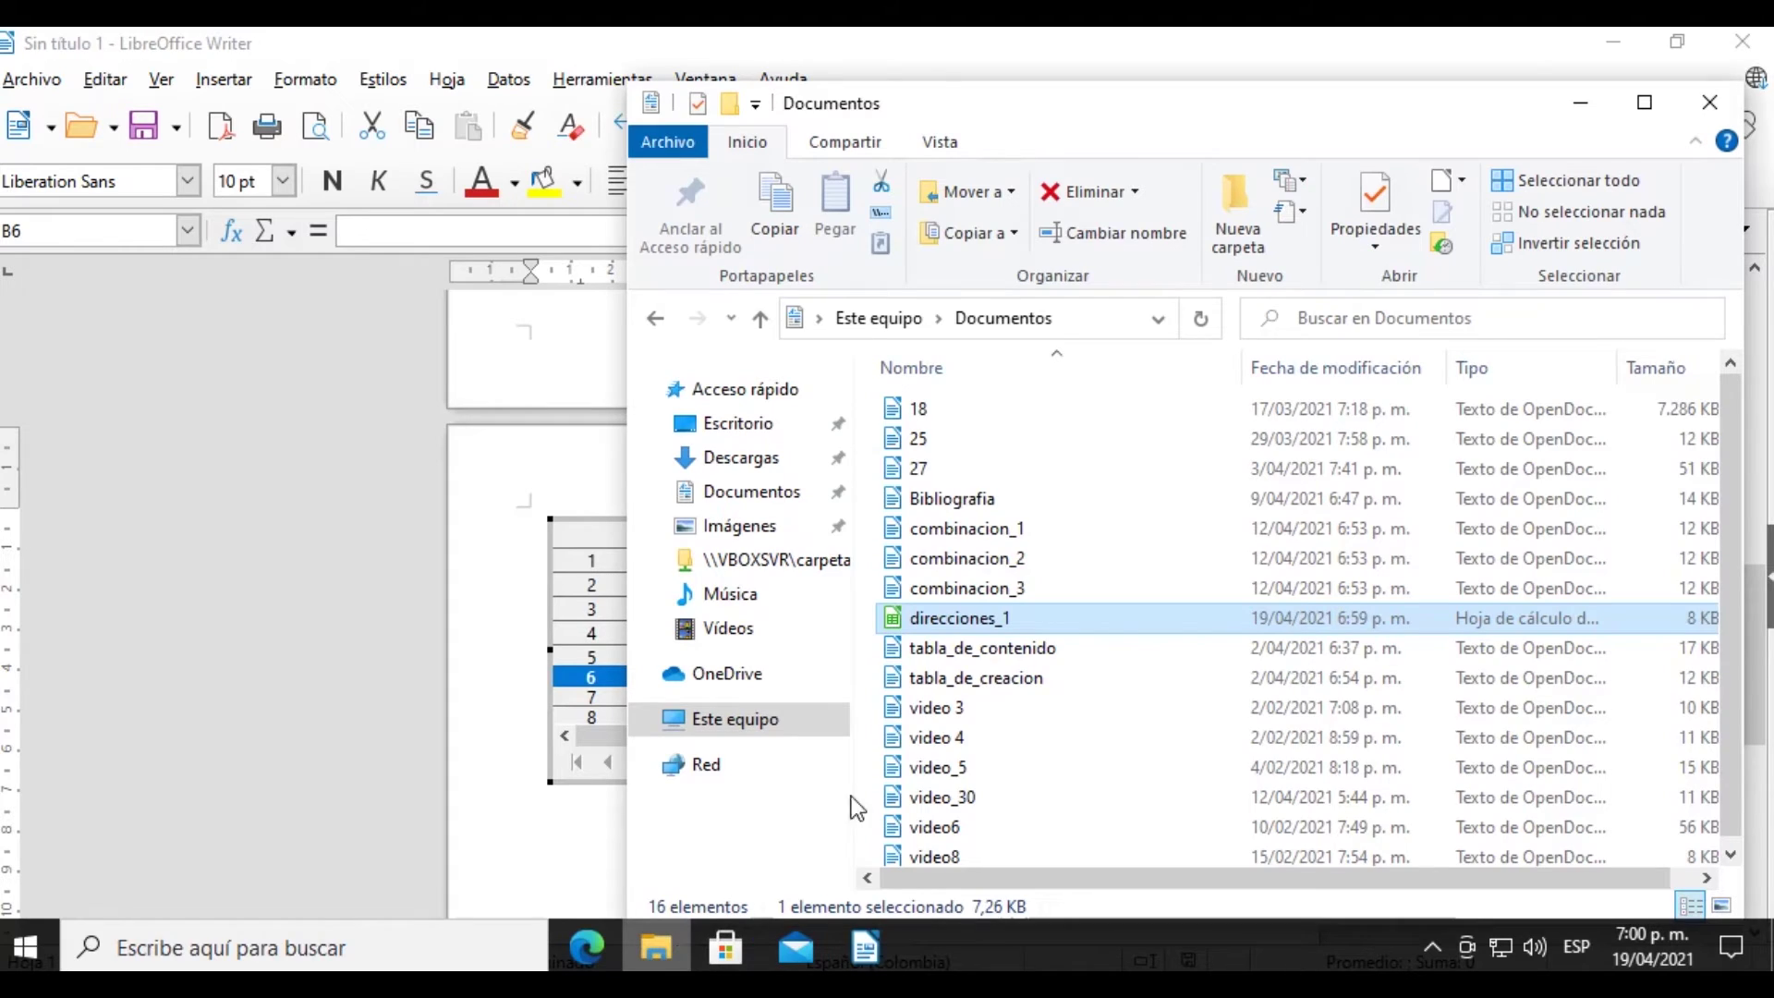
left_click(928, 617)
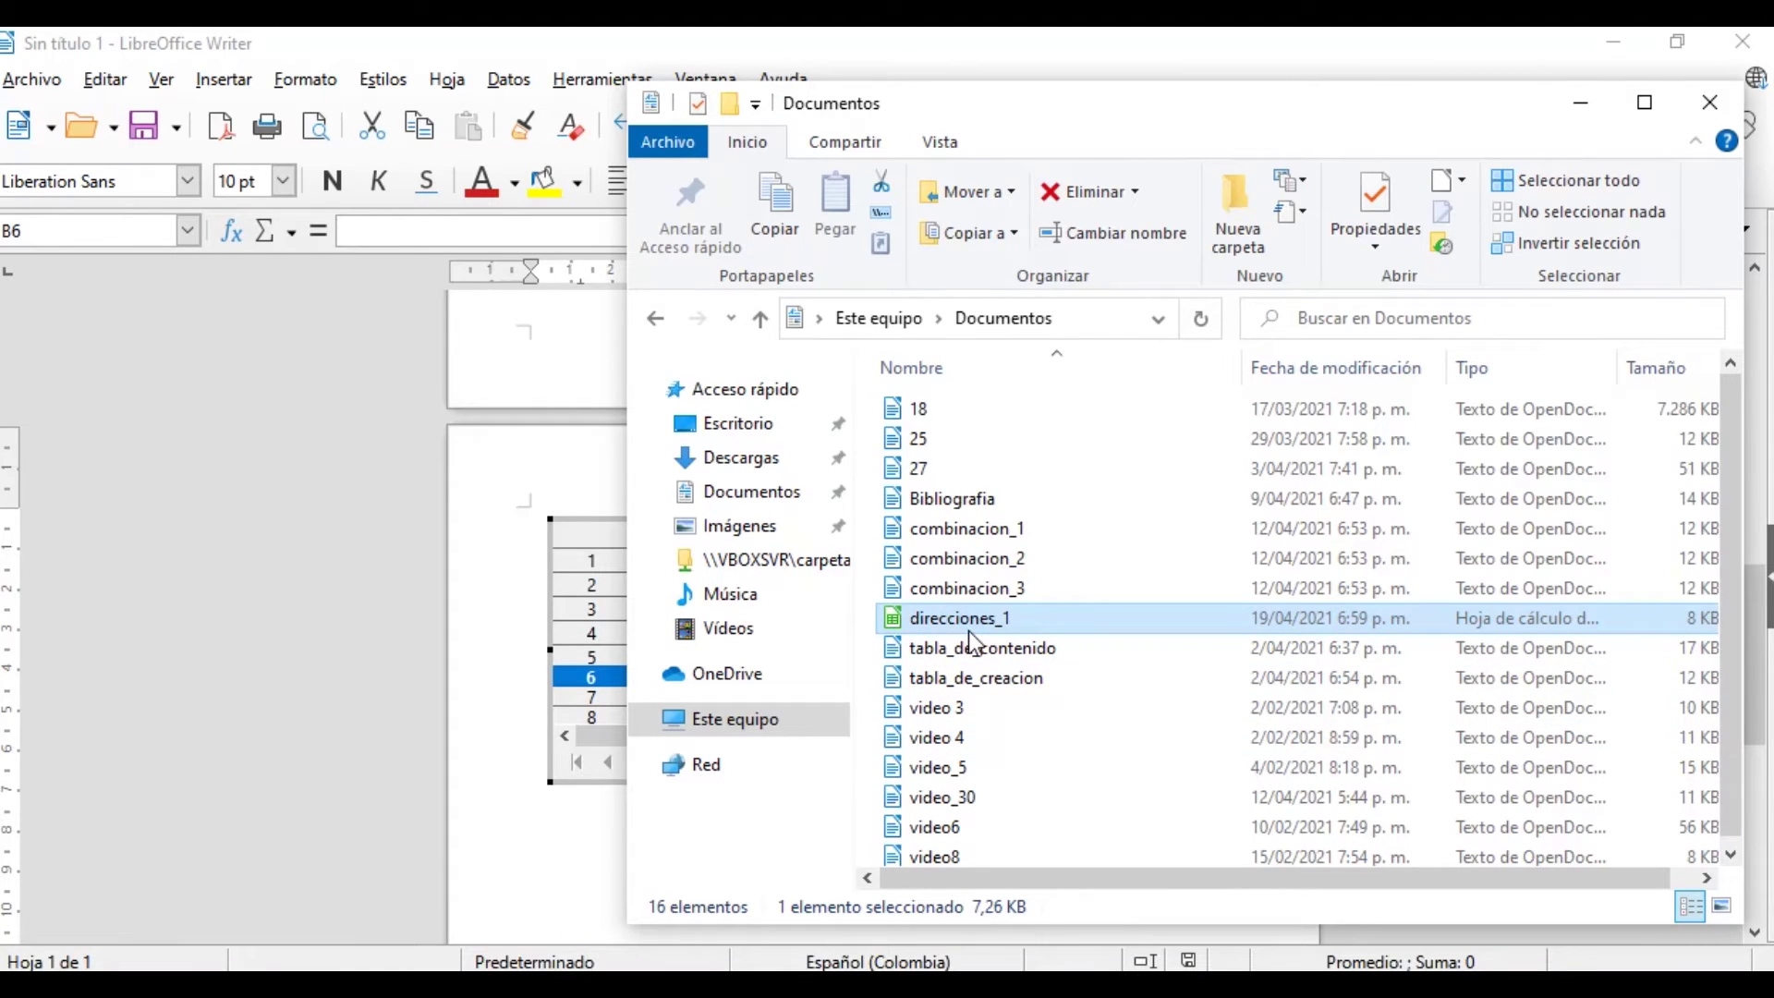
double_click(968, 630)
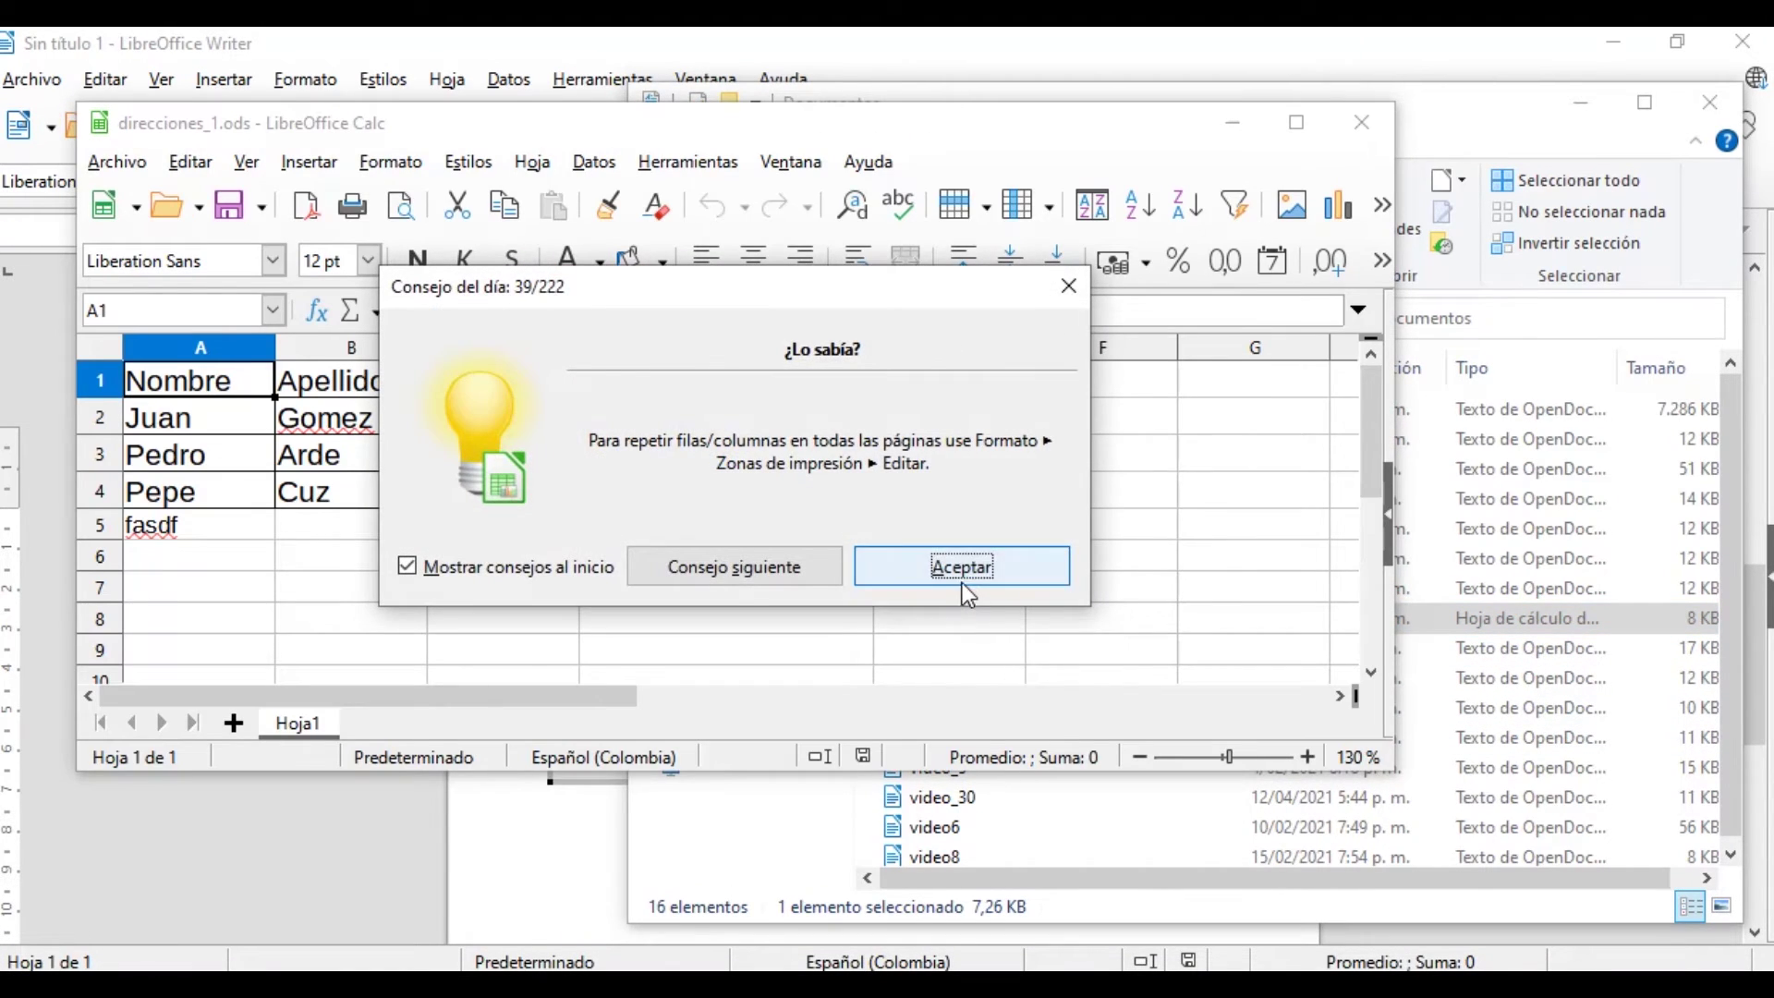
left_click(961, 566)
Delete the stray text in cell A5, save the spreadsheet and close Calc
left_click(231, 529)
double_click(231, 529)
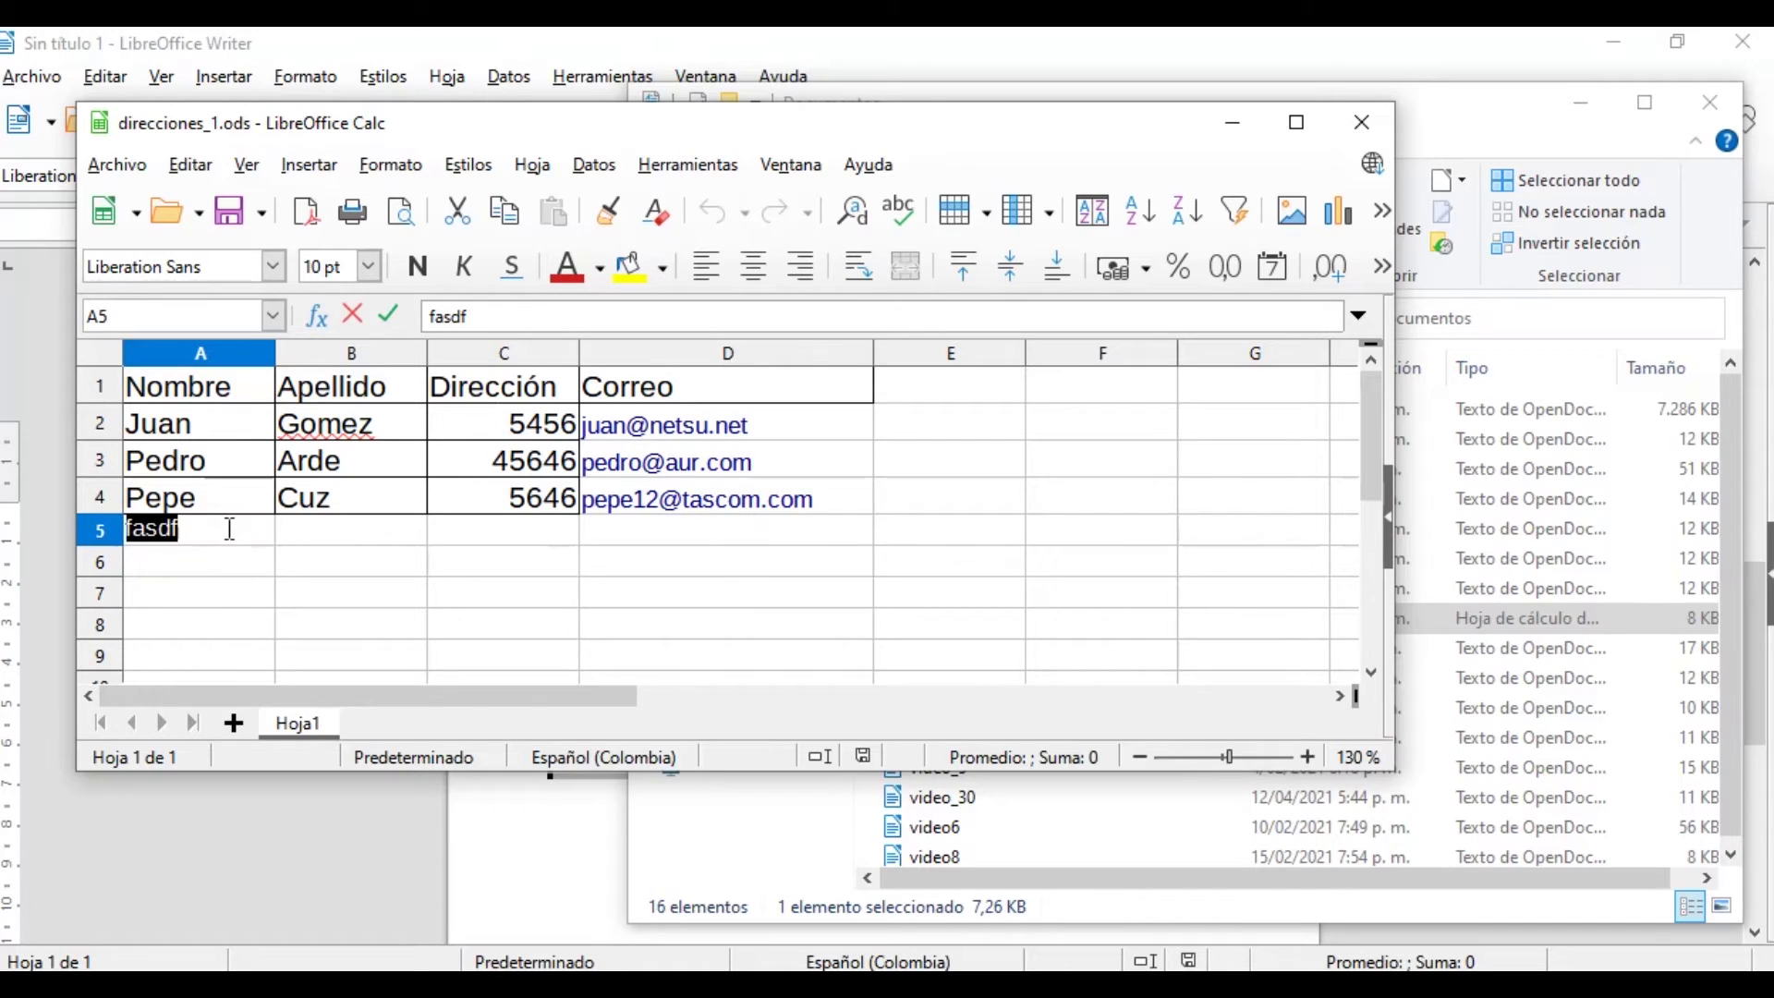
key("BackSpace")
left_click(367, 591)
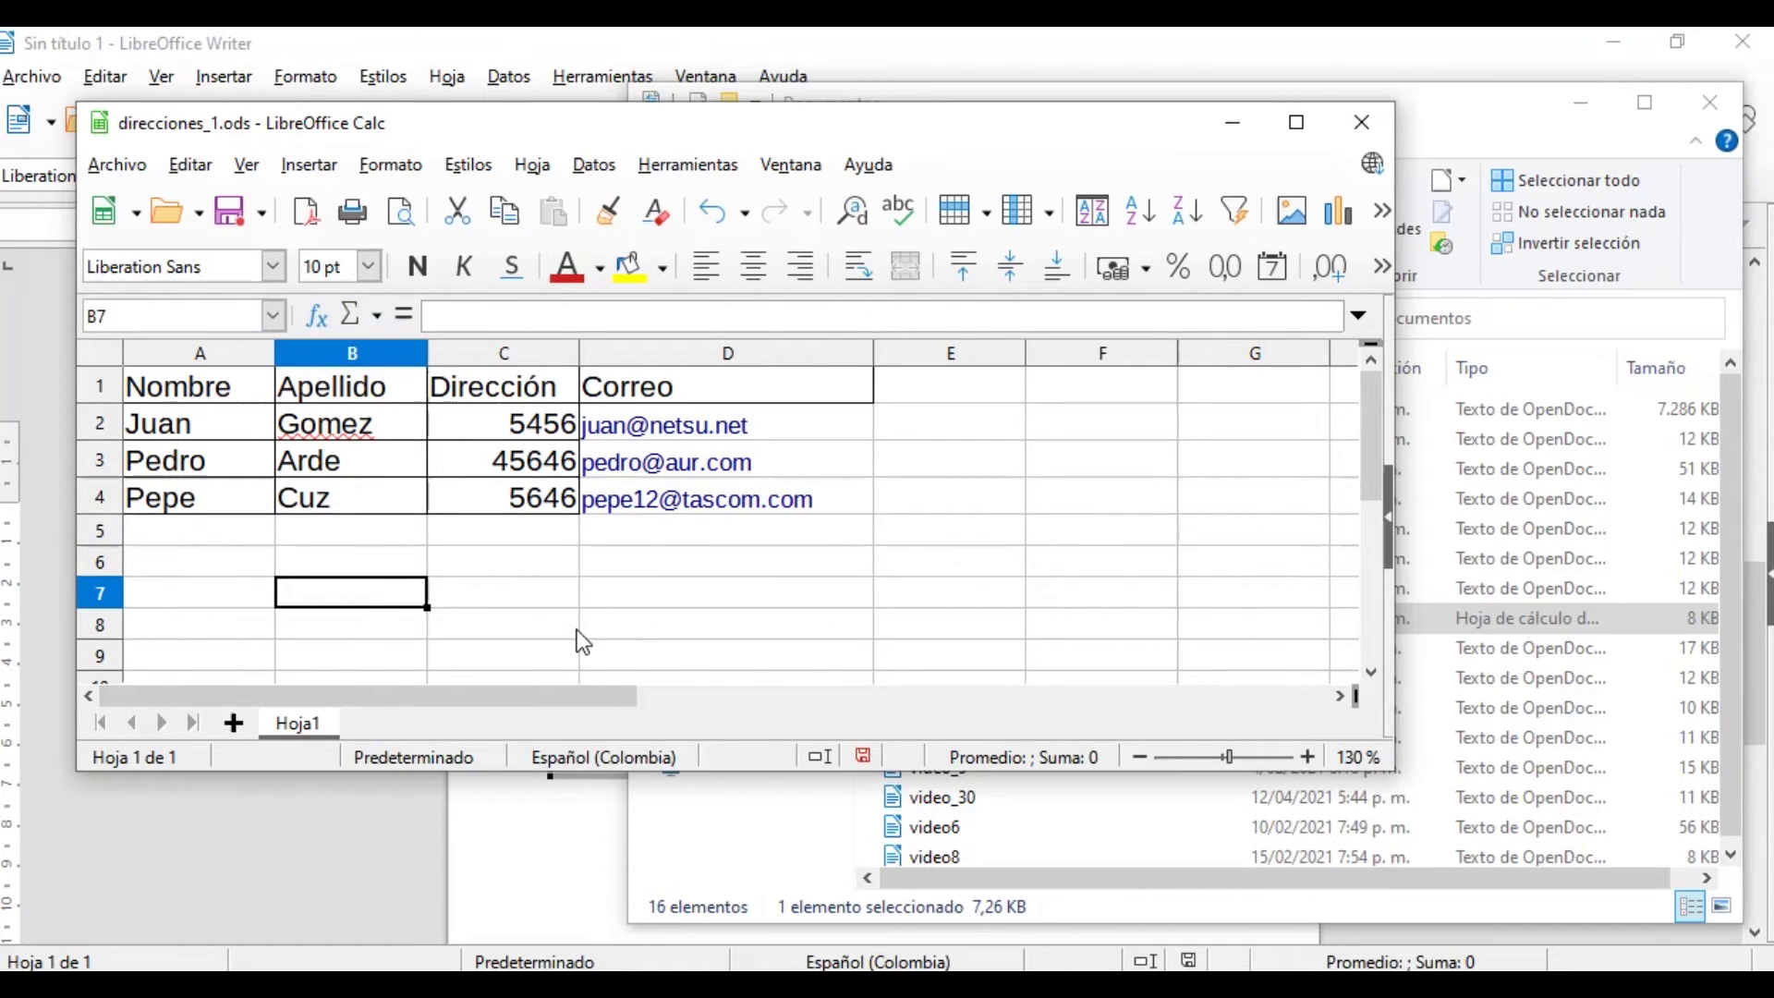
left_click(574, 630)
left_click(228, 211)
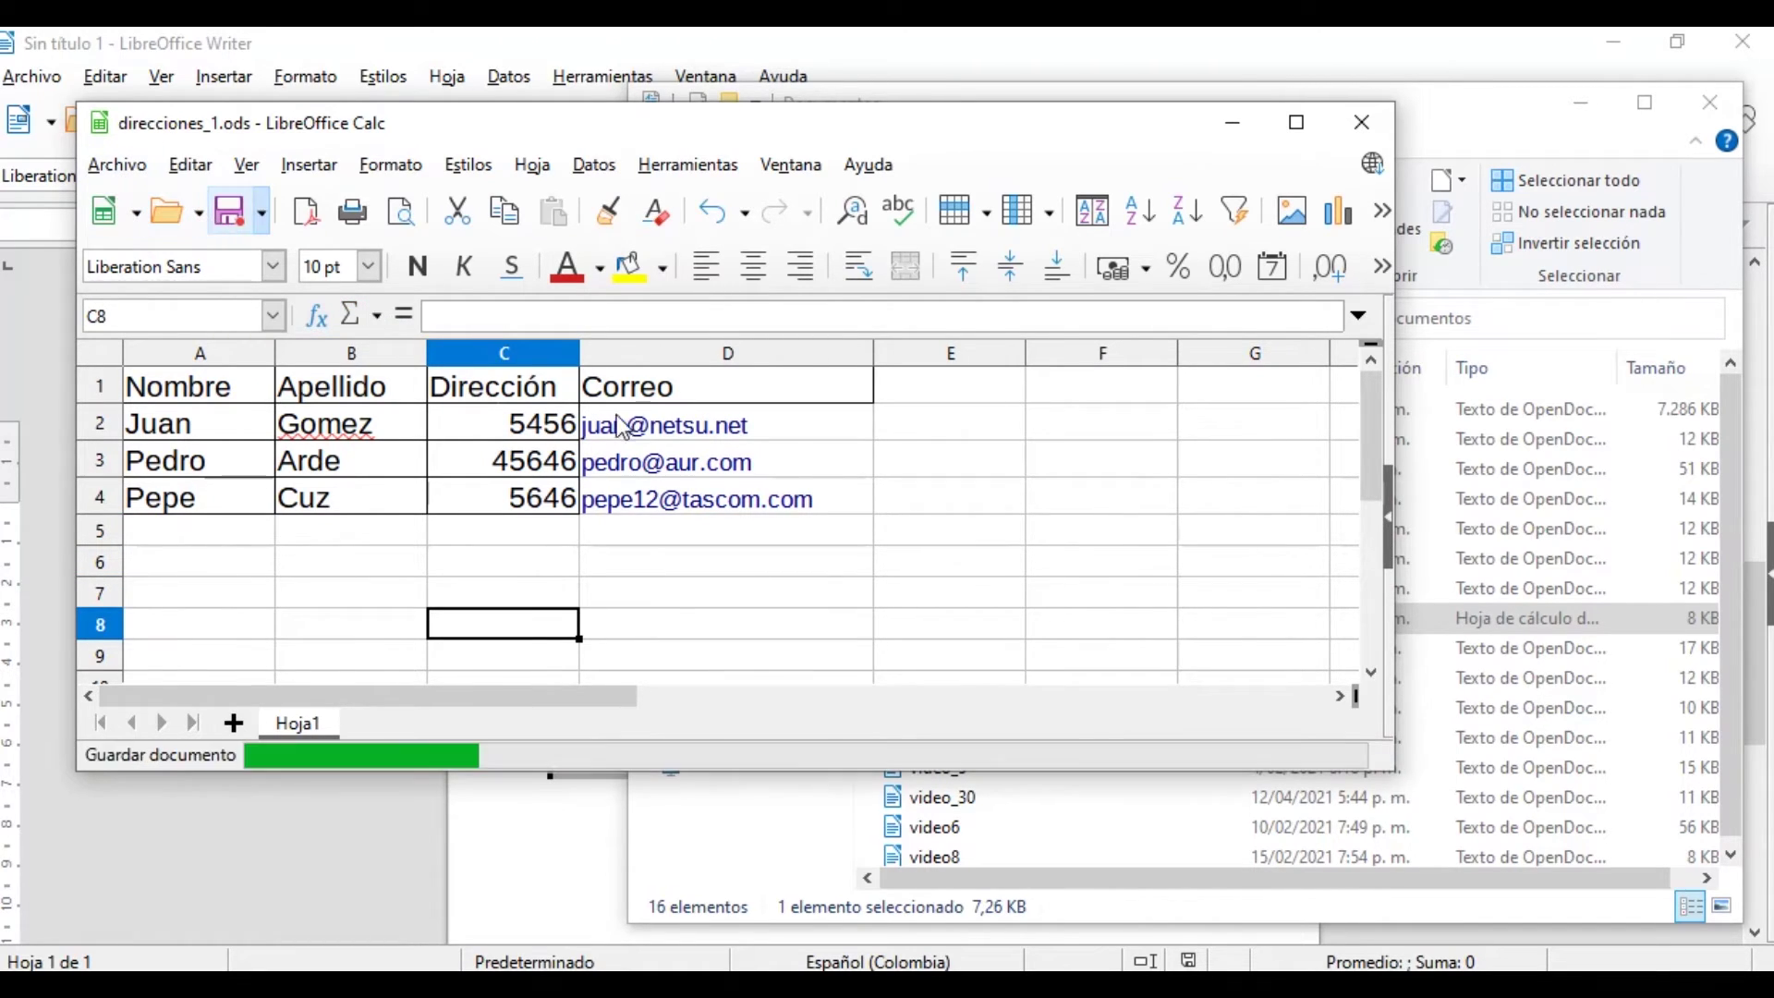
left_click(1361, 122)
Back in Writer, check the embedded table's new A5 entry and C5 value 5645
left_click(724, 697)
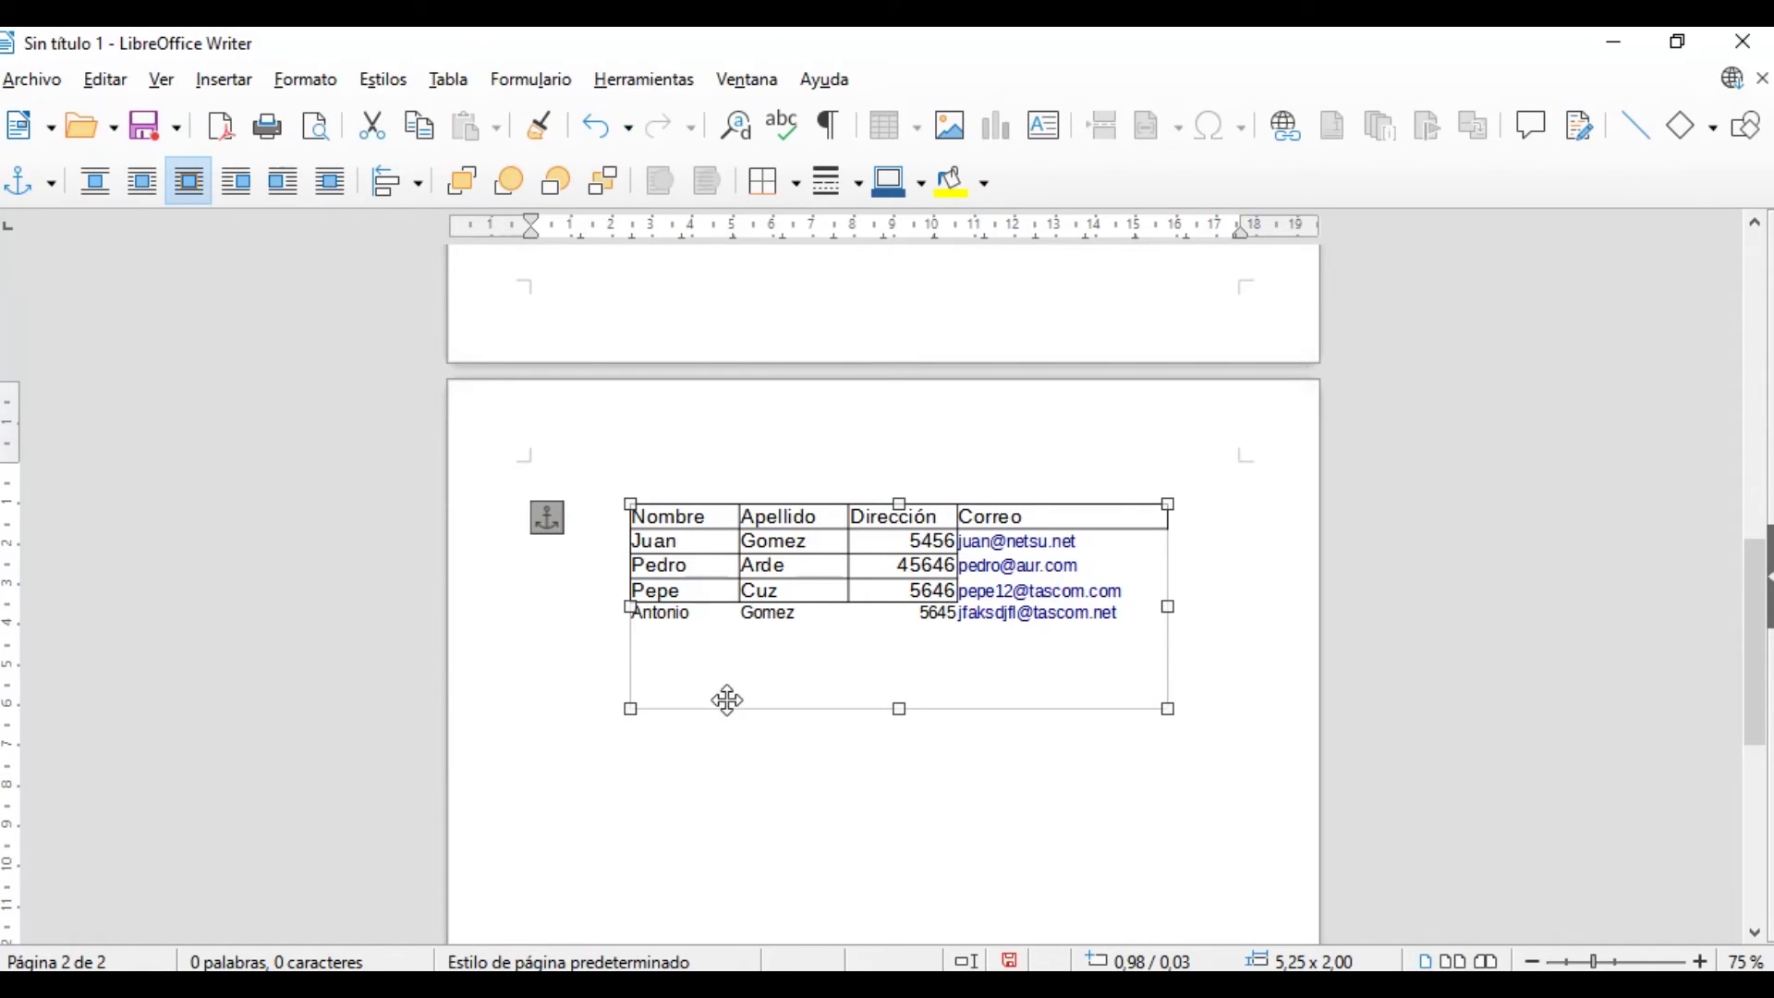
double_click(705, 622)
left_click(669, 658)
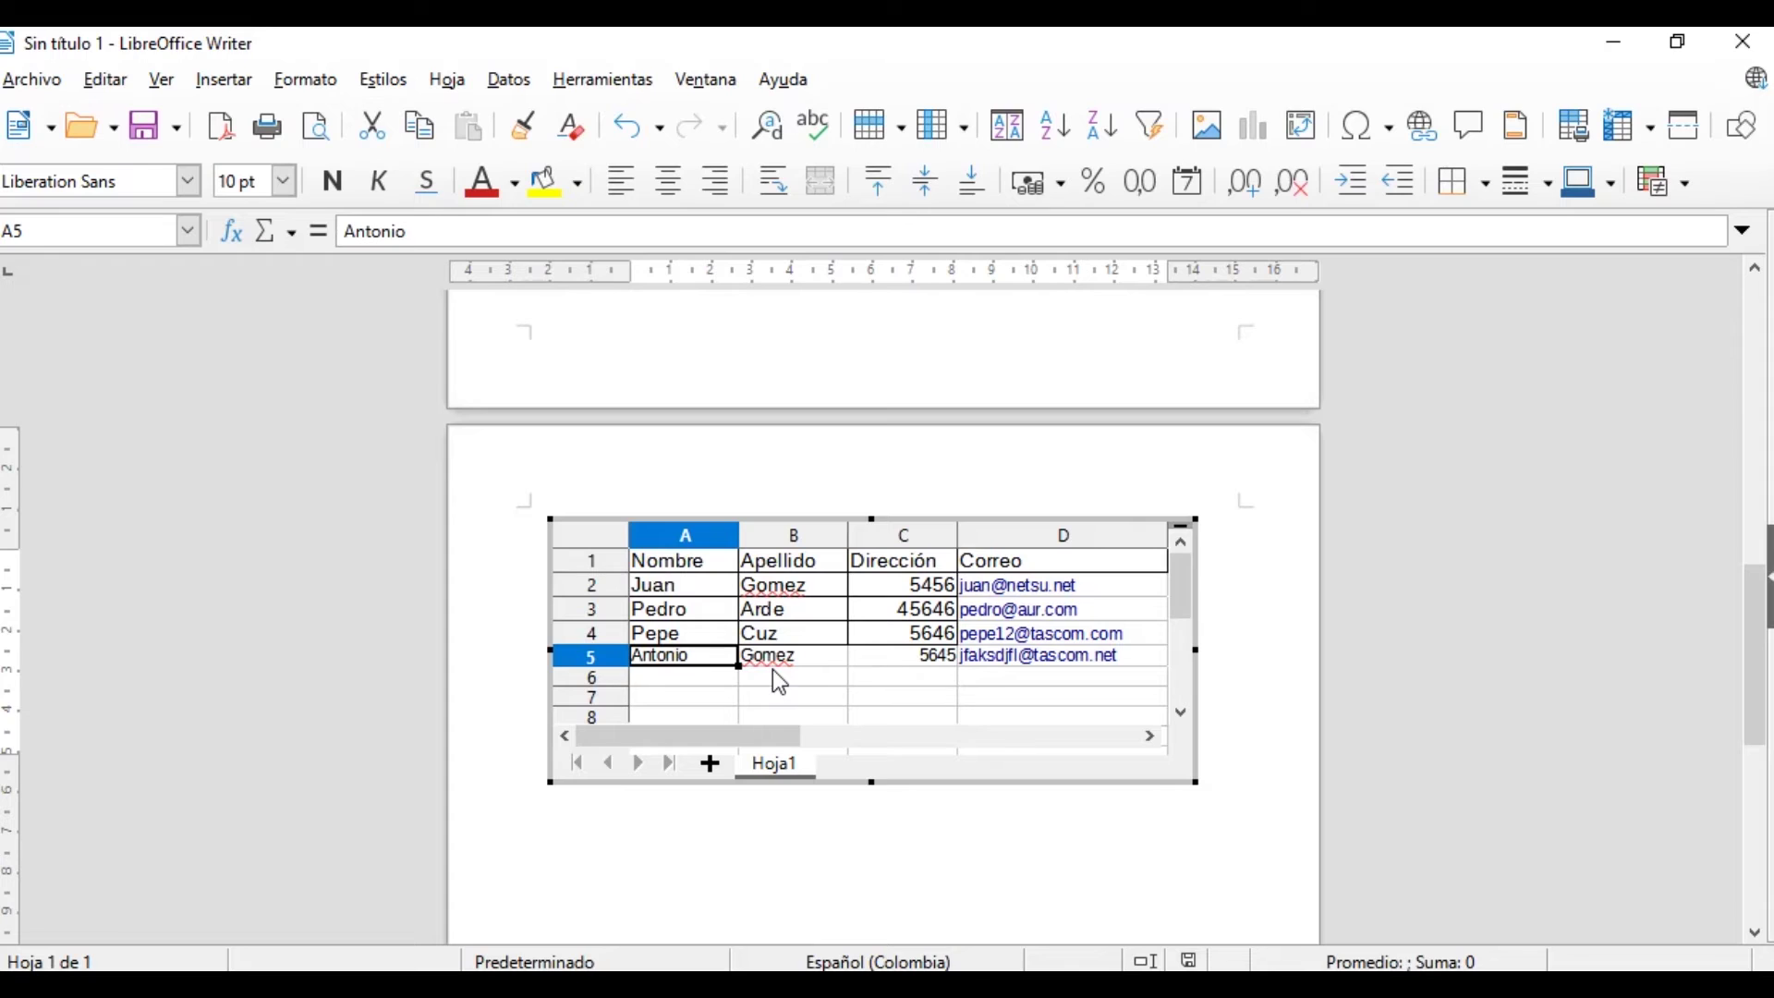
left_click(940, 665)
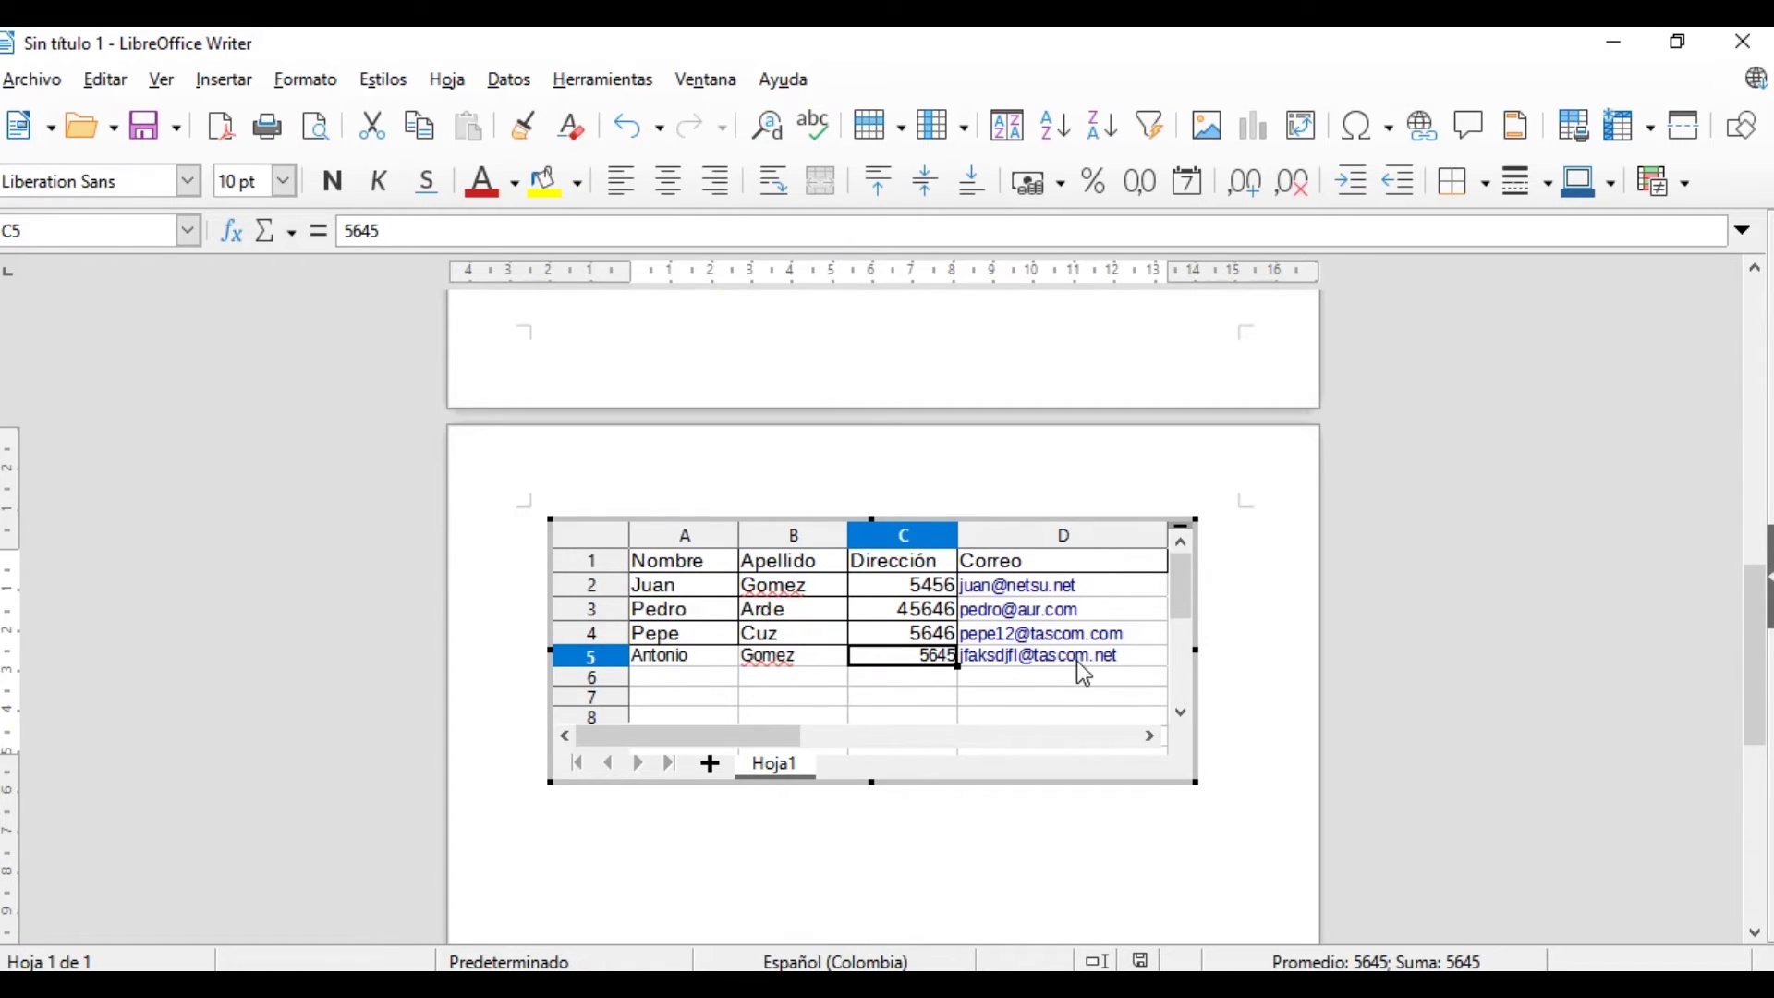
Reopen direcciones_1.ods from Documentos to confirm it still lists three entries, then close it
mouse_move(579, 954)
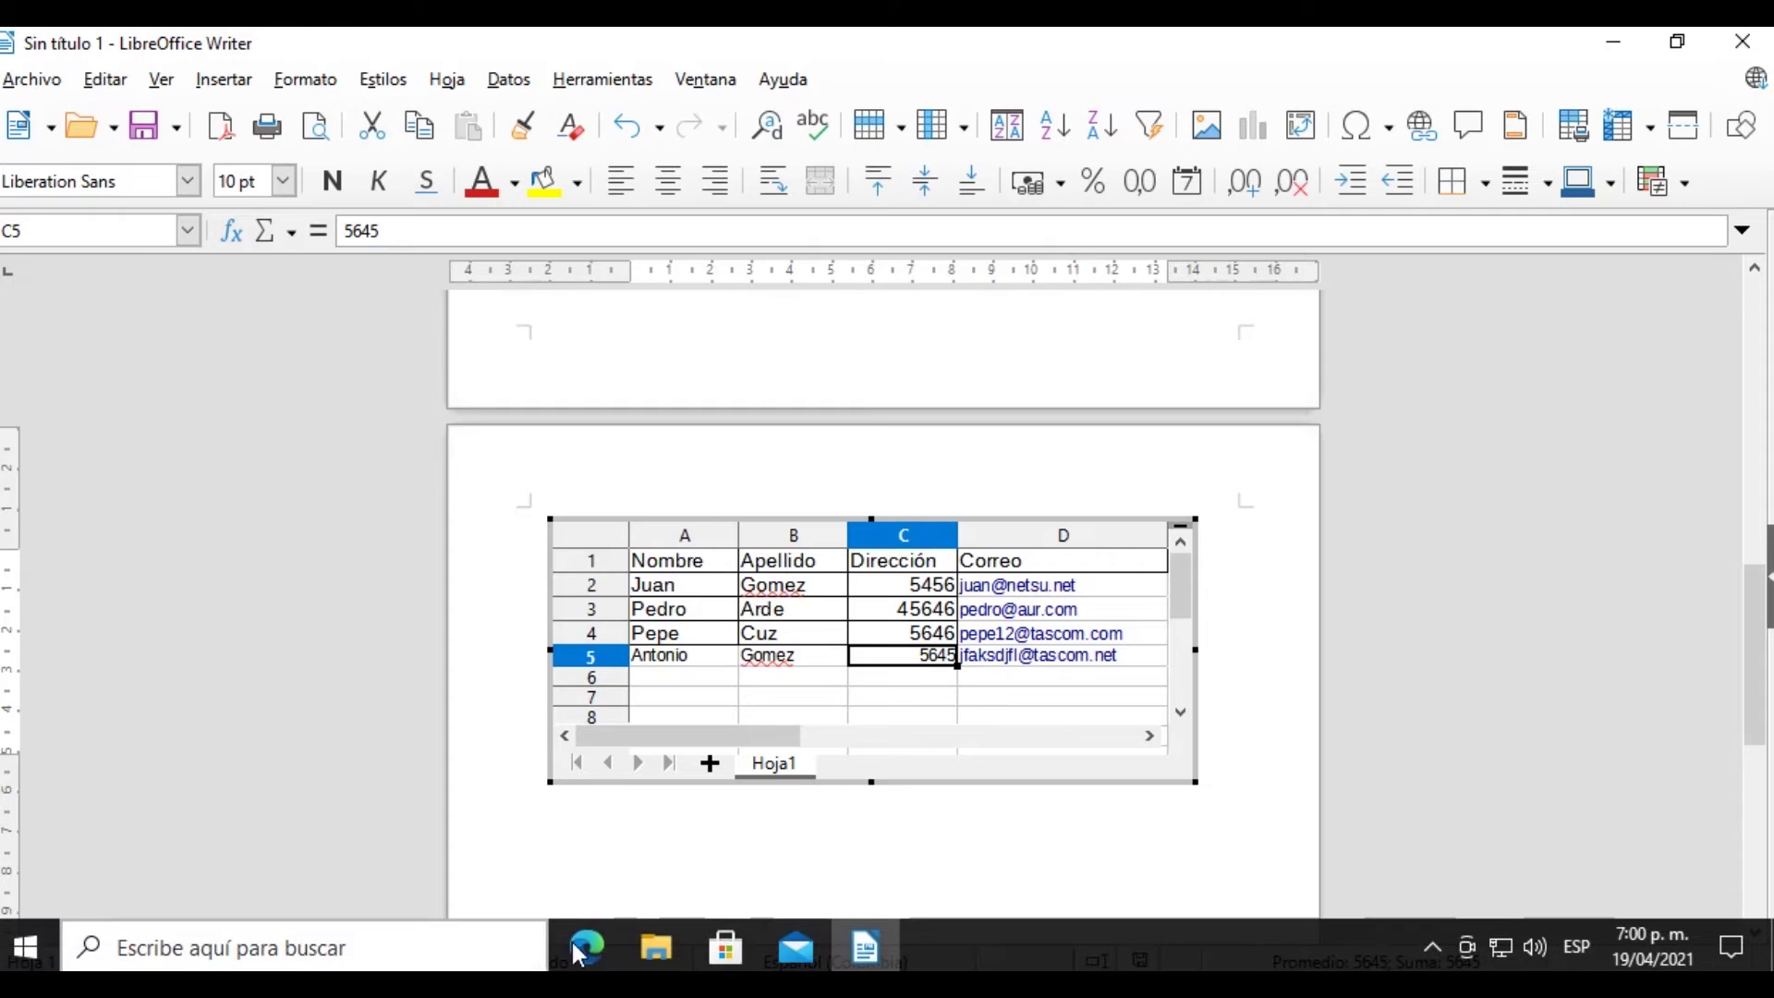
left_click(655, 944)
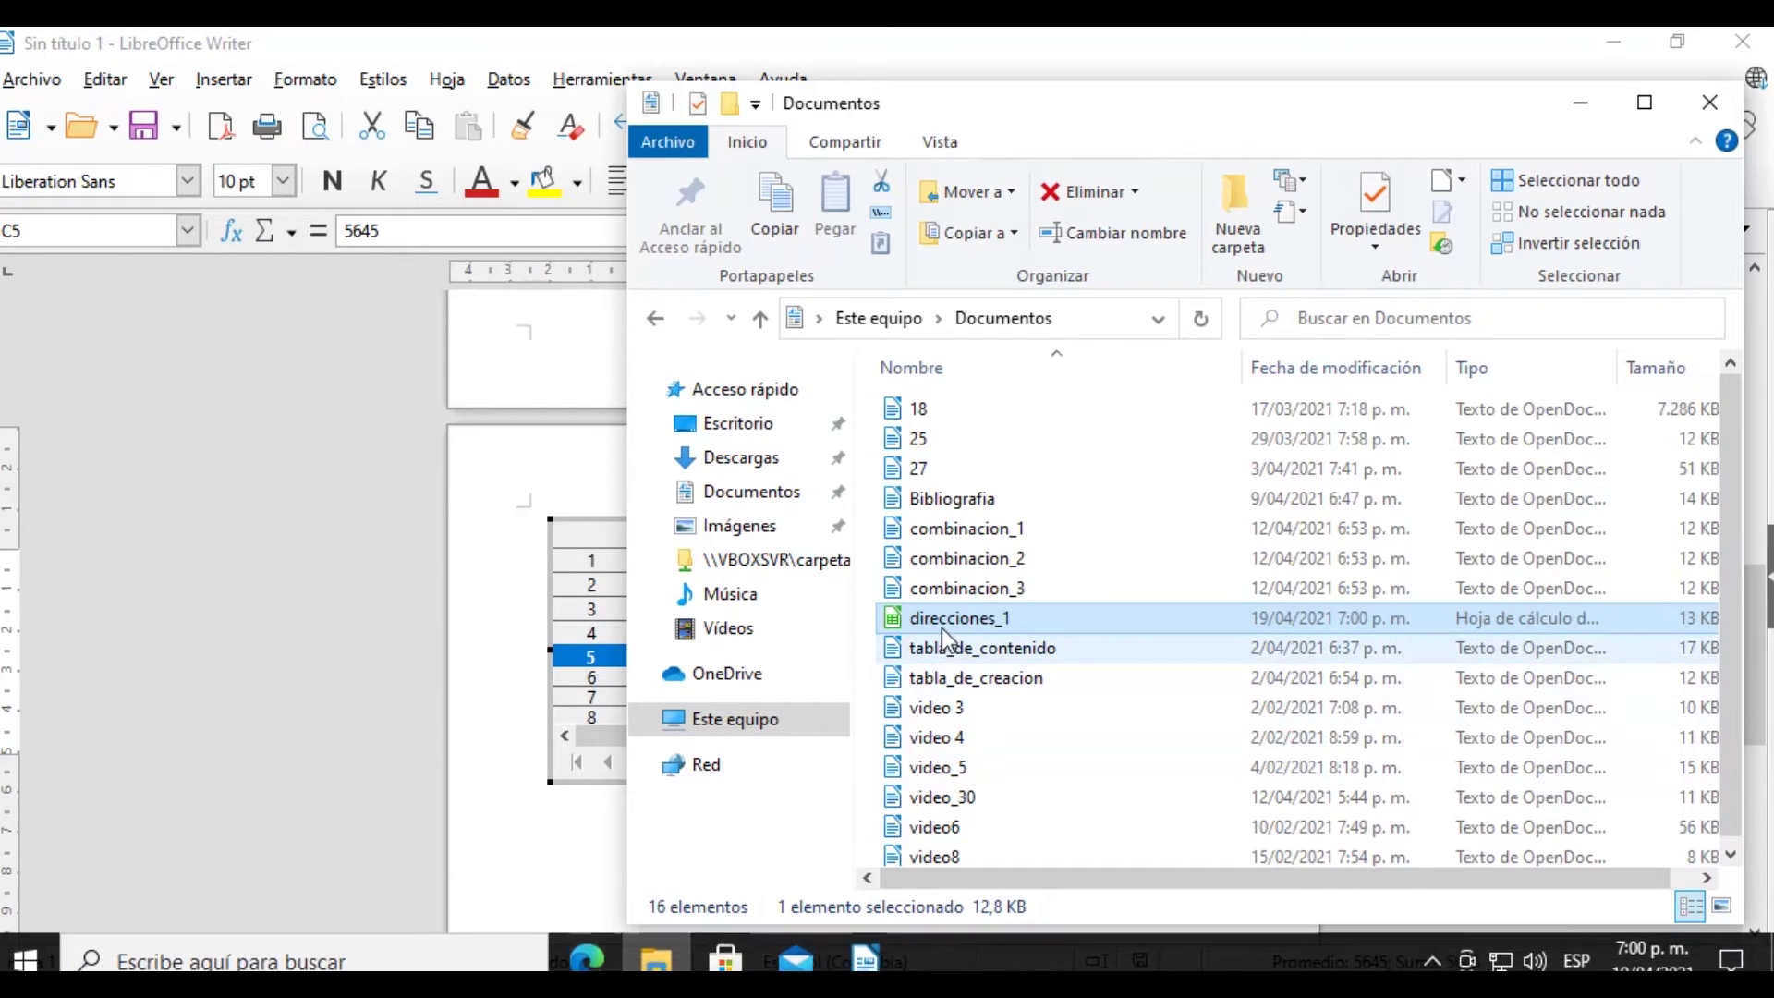
double_click(965, 618)
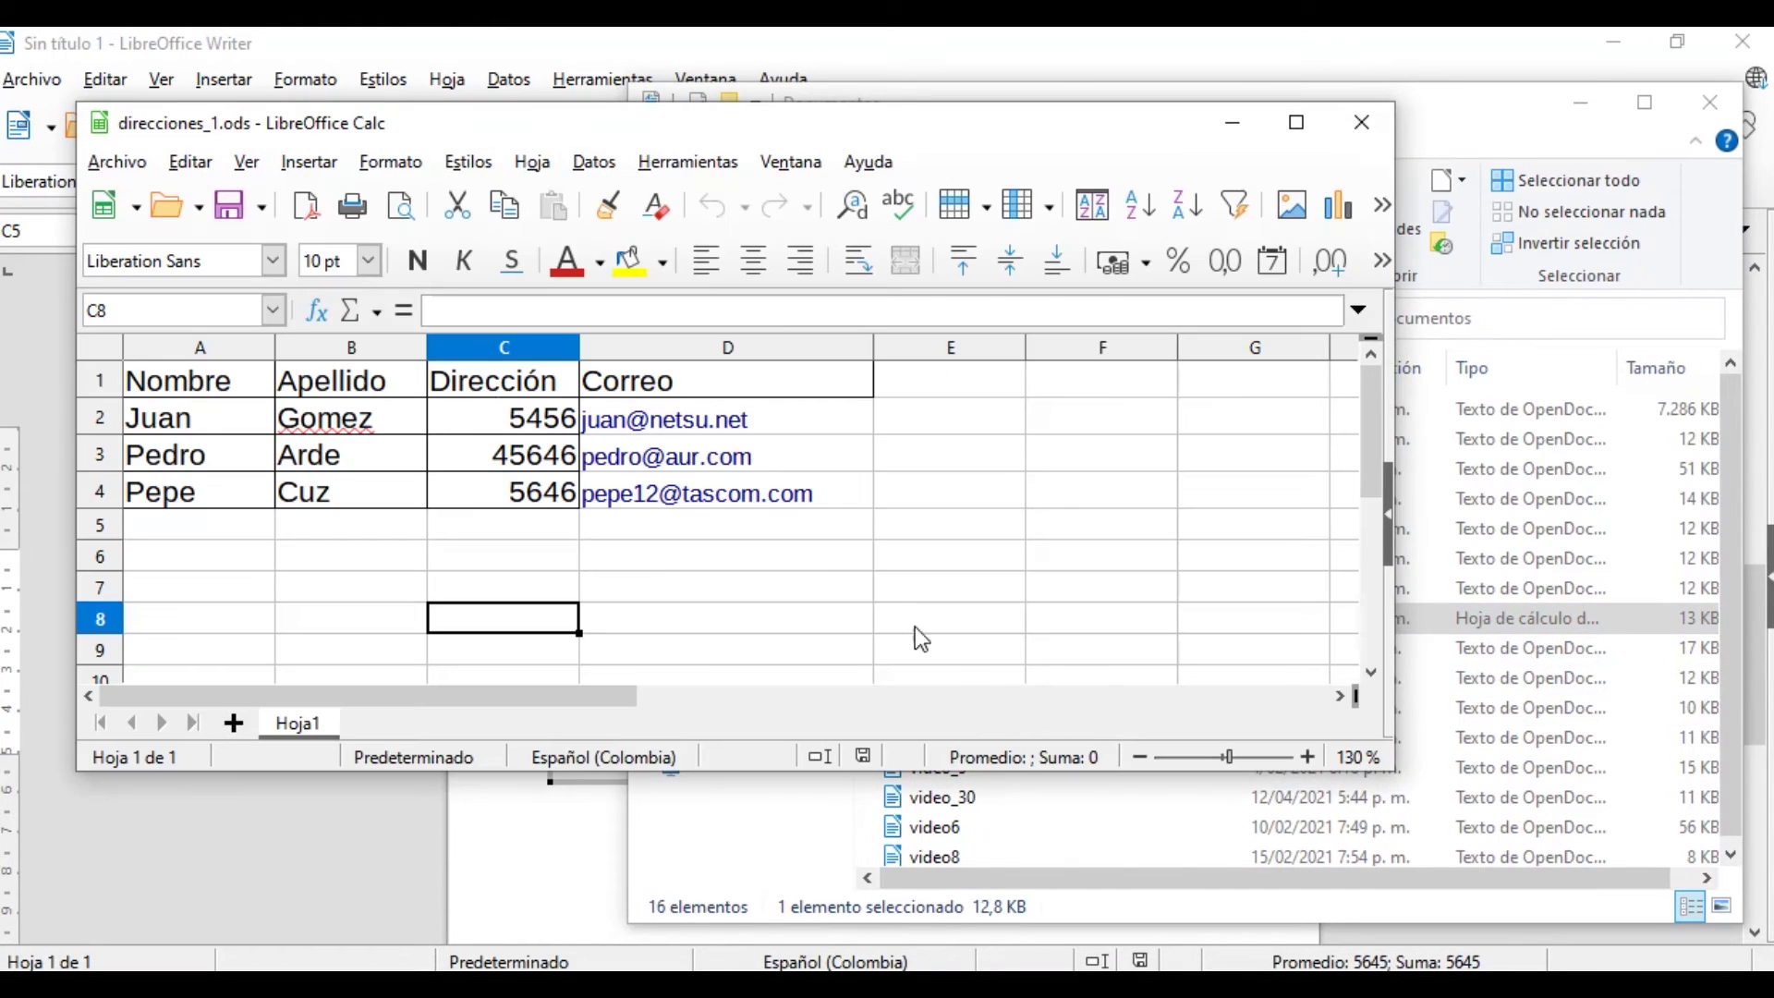
left_click_drag(175, 523, 750, 532)
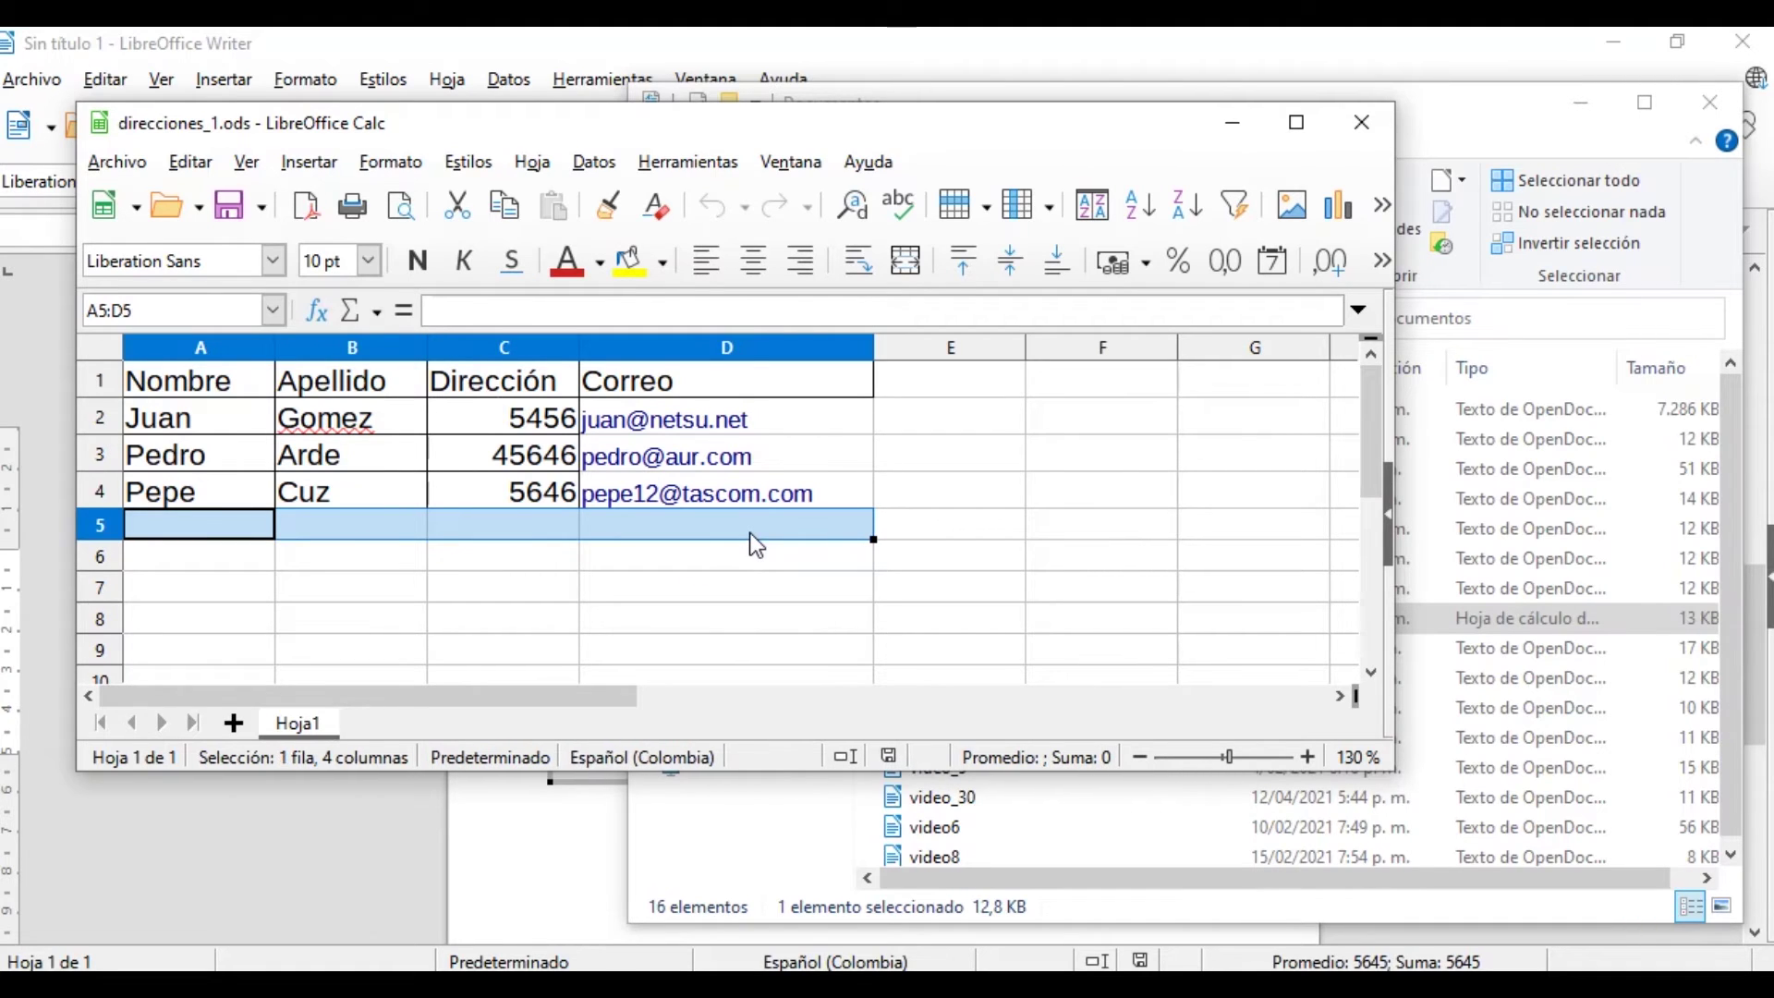
left_click(1362, 123)
left_click(546, 788)
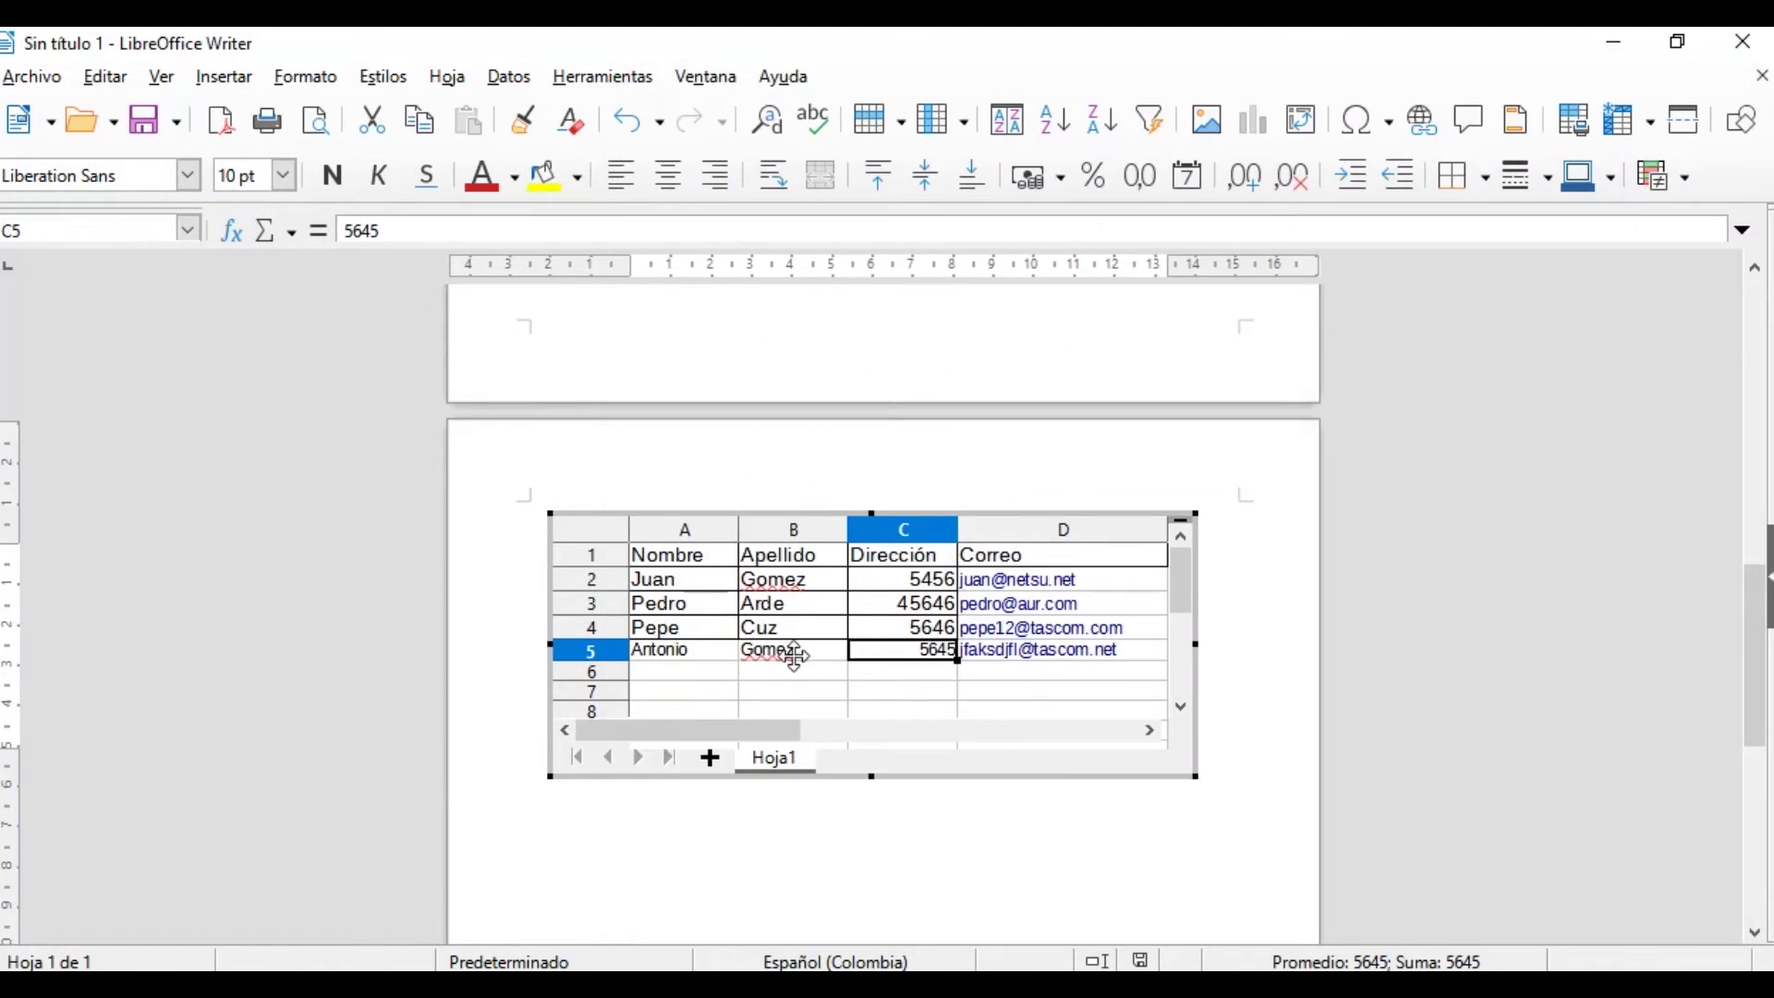
Exit the embedded table and place the cursor on the line below it
key("Escape")
double_click(836, 657)
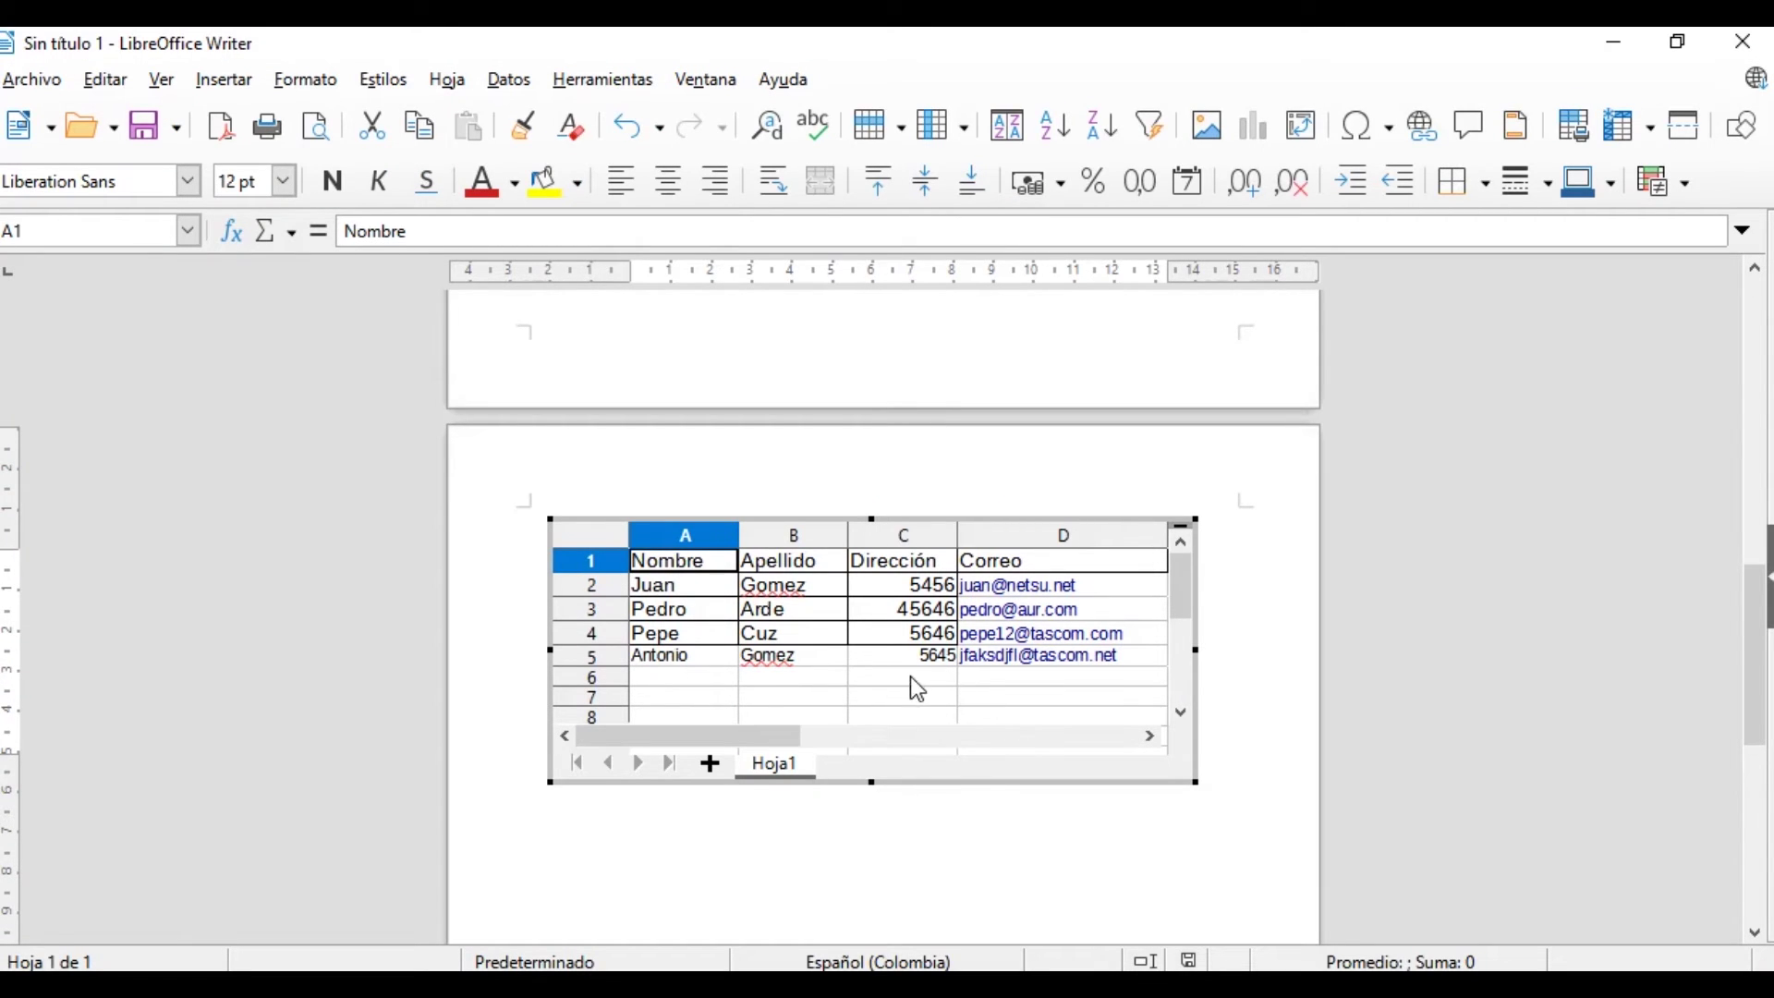
left_click(702, 840)
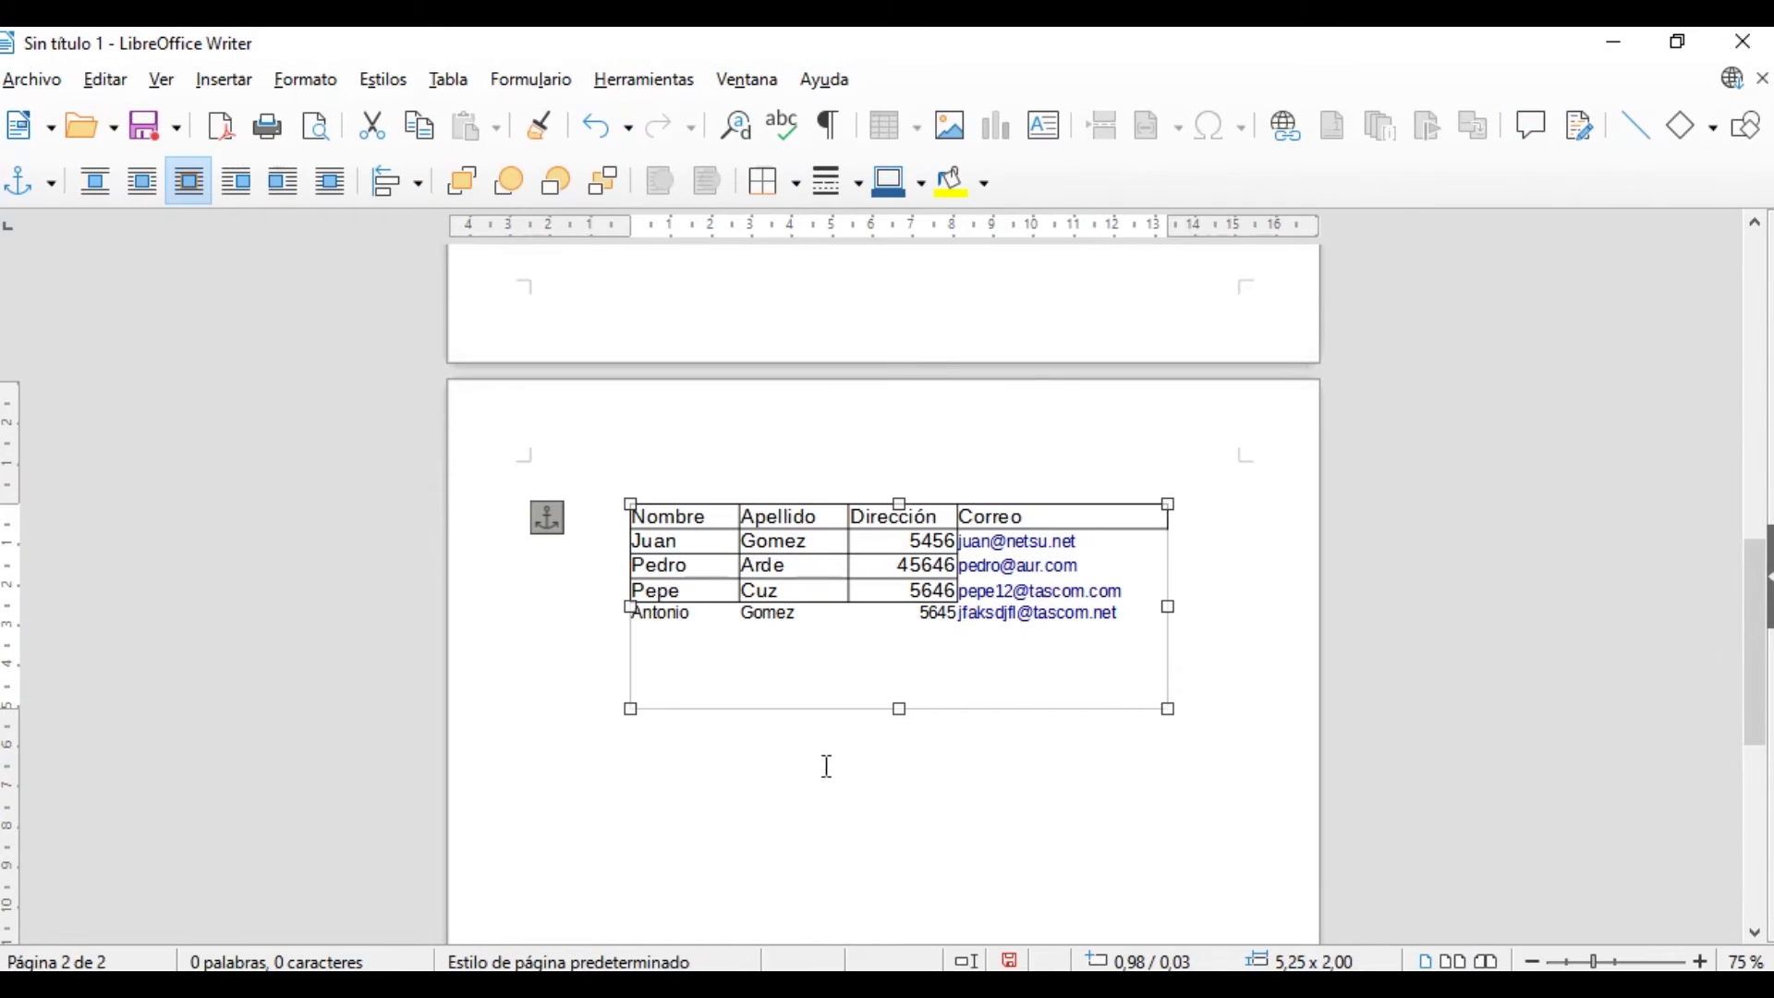
left_click(617, 792)
Start an OLE object insertion set to Crear a partir de un archivo with Enlazar a archivo ticked
left_click(245, 80)
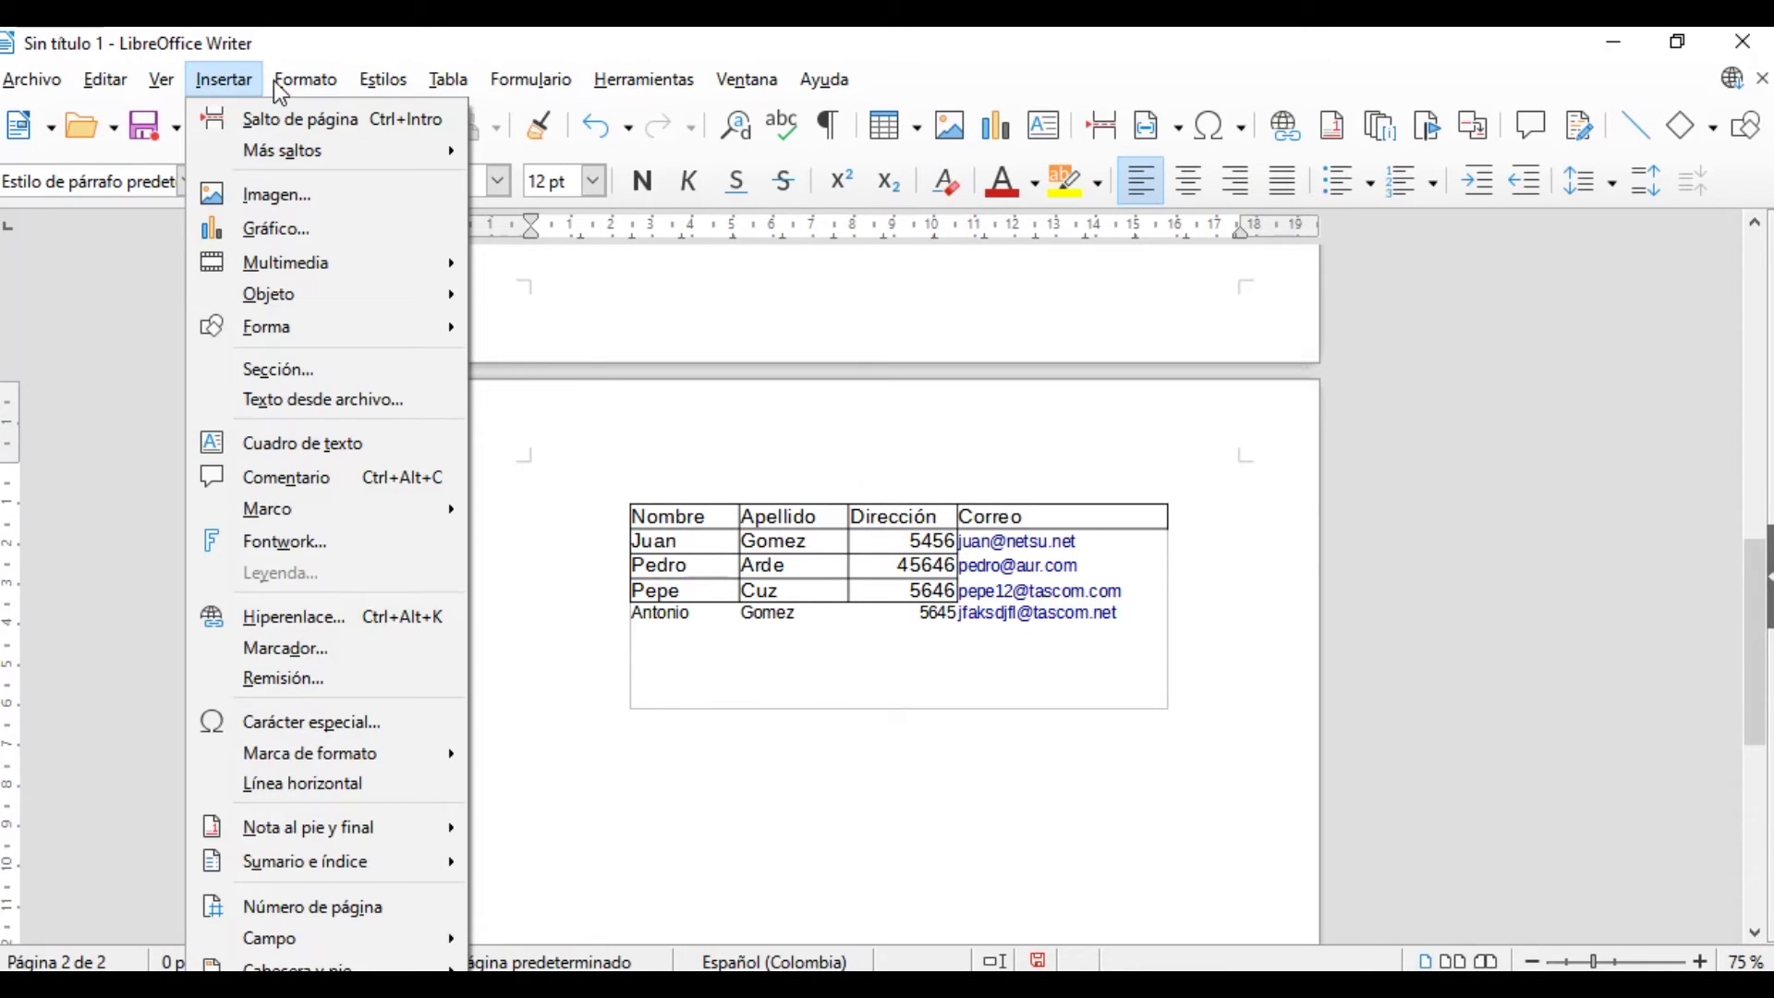
left_click(281, 80)
mouse_move(224, 82)
mouse_move(319, 296)
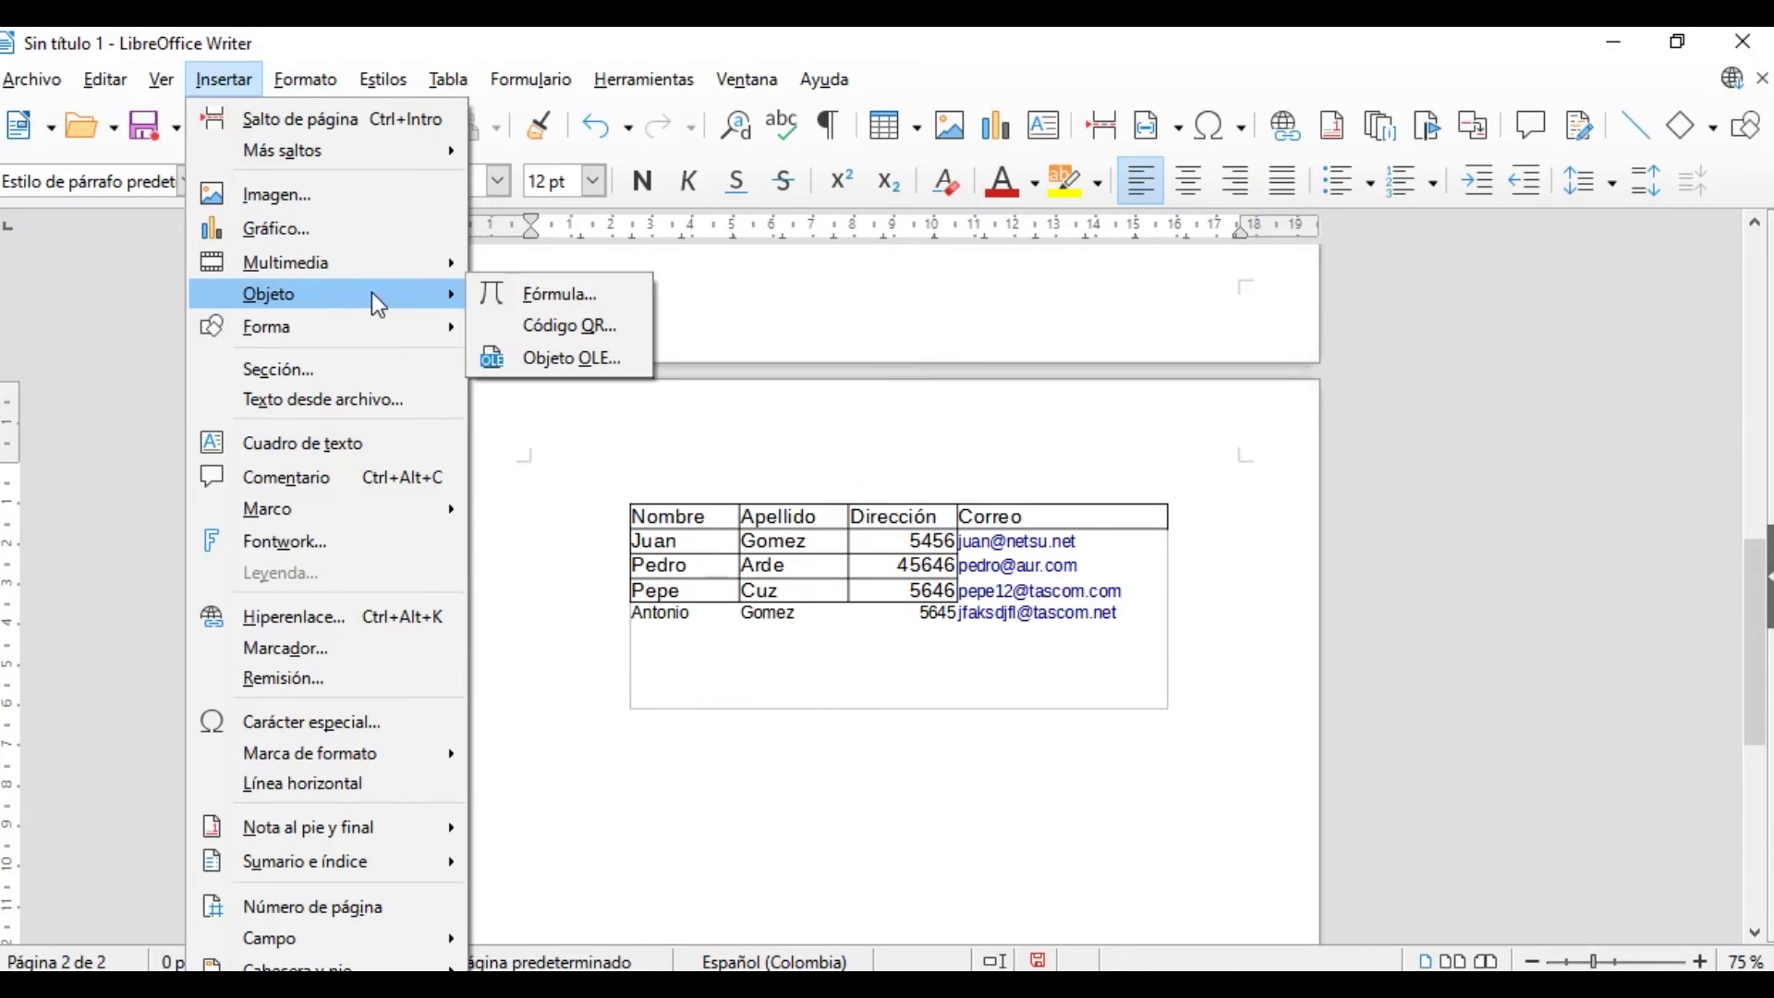
left_click(562, 360)
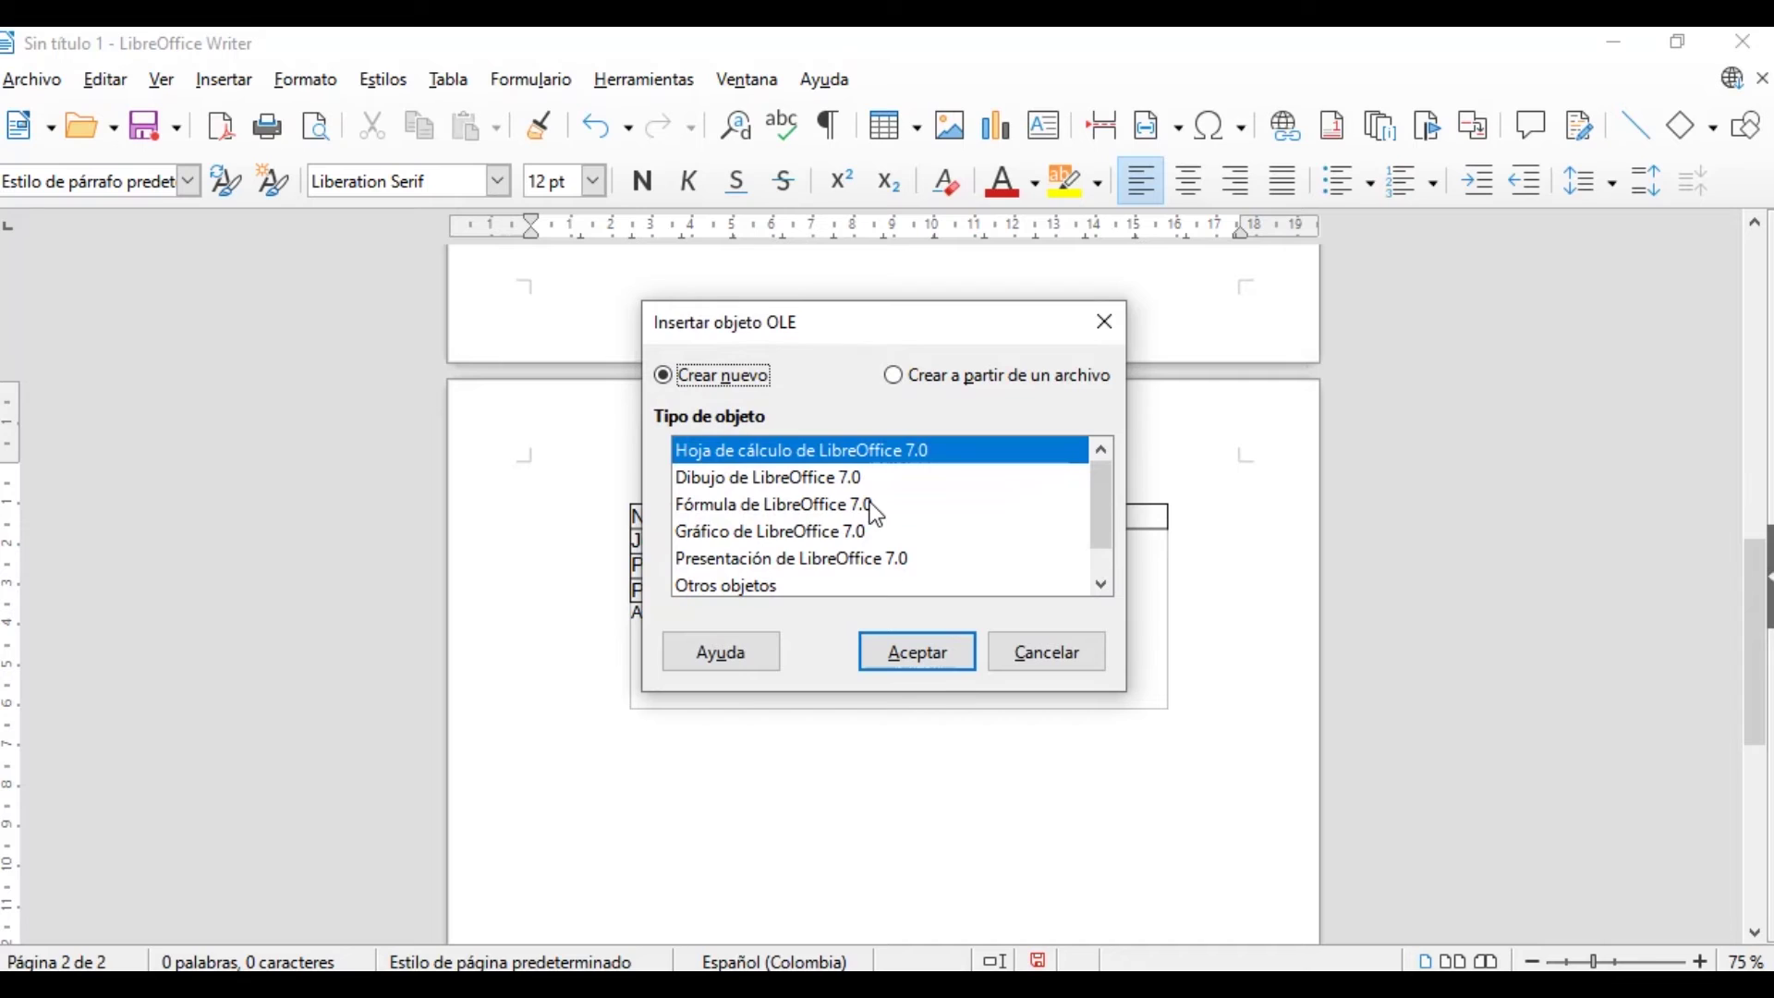
left_click(924, 388)
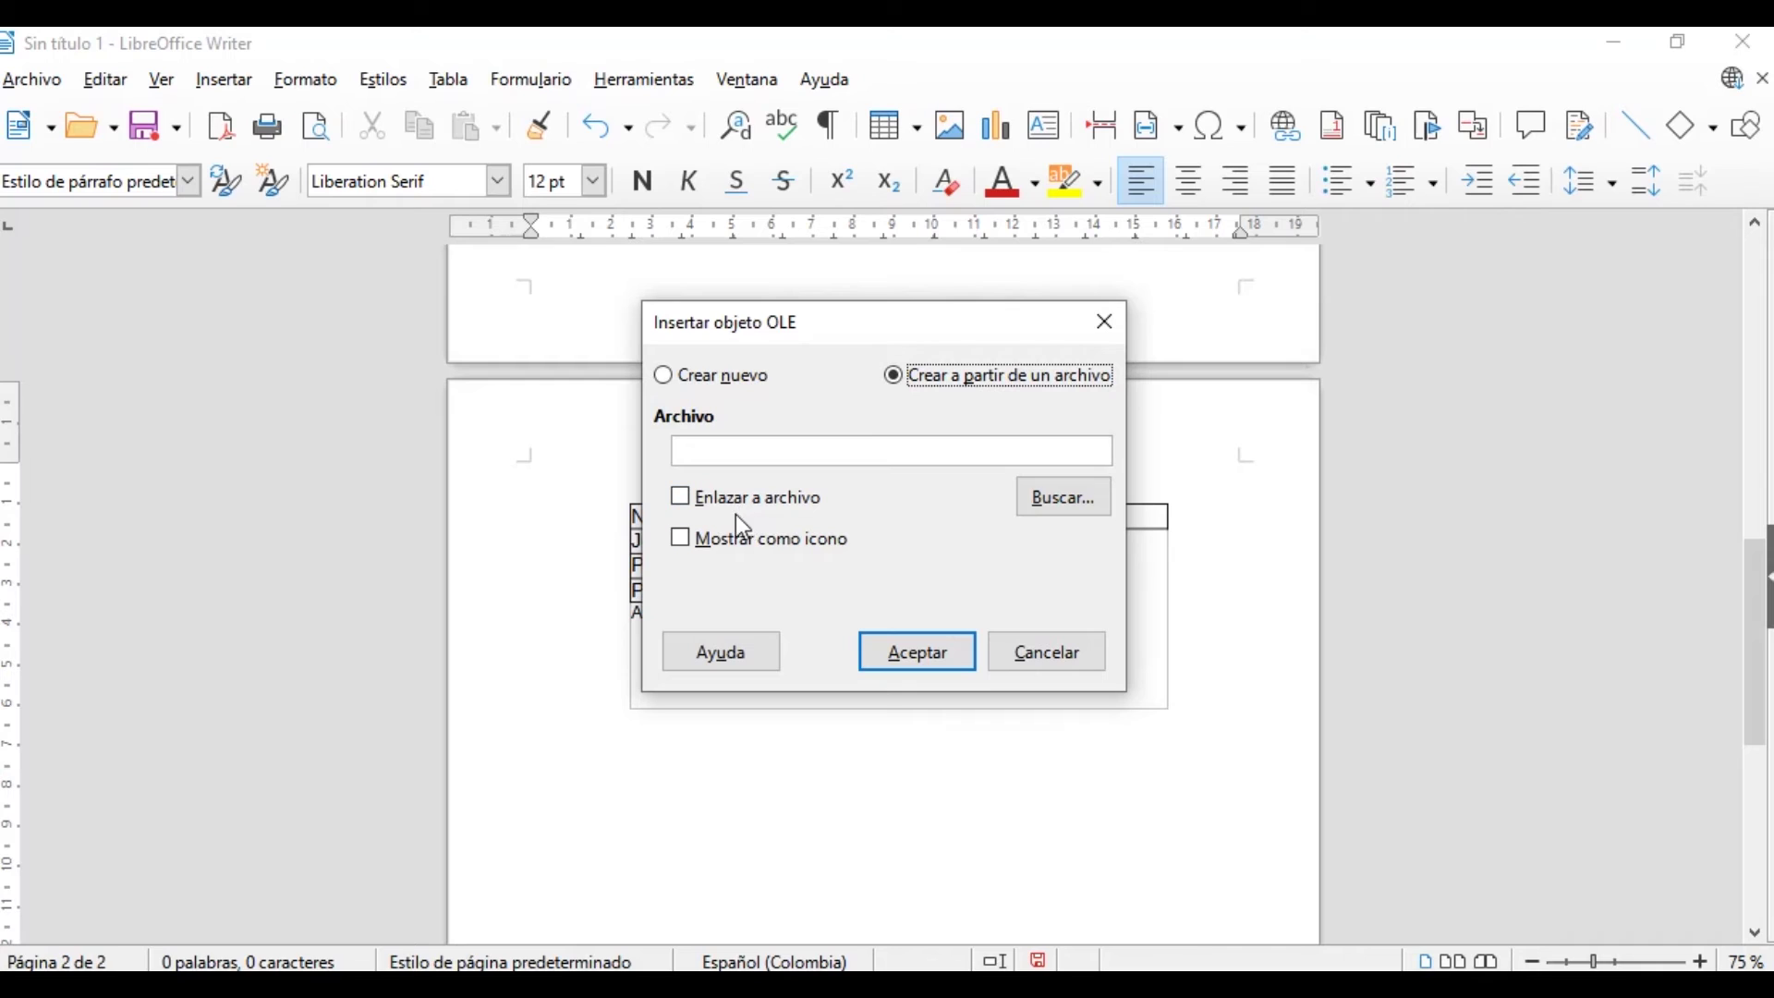
left_click(693, 497)
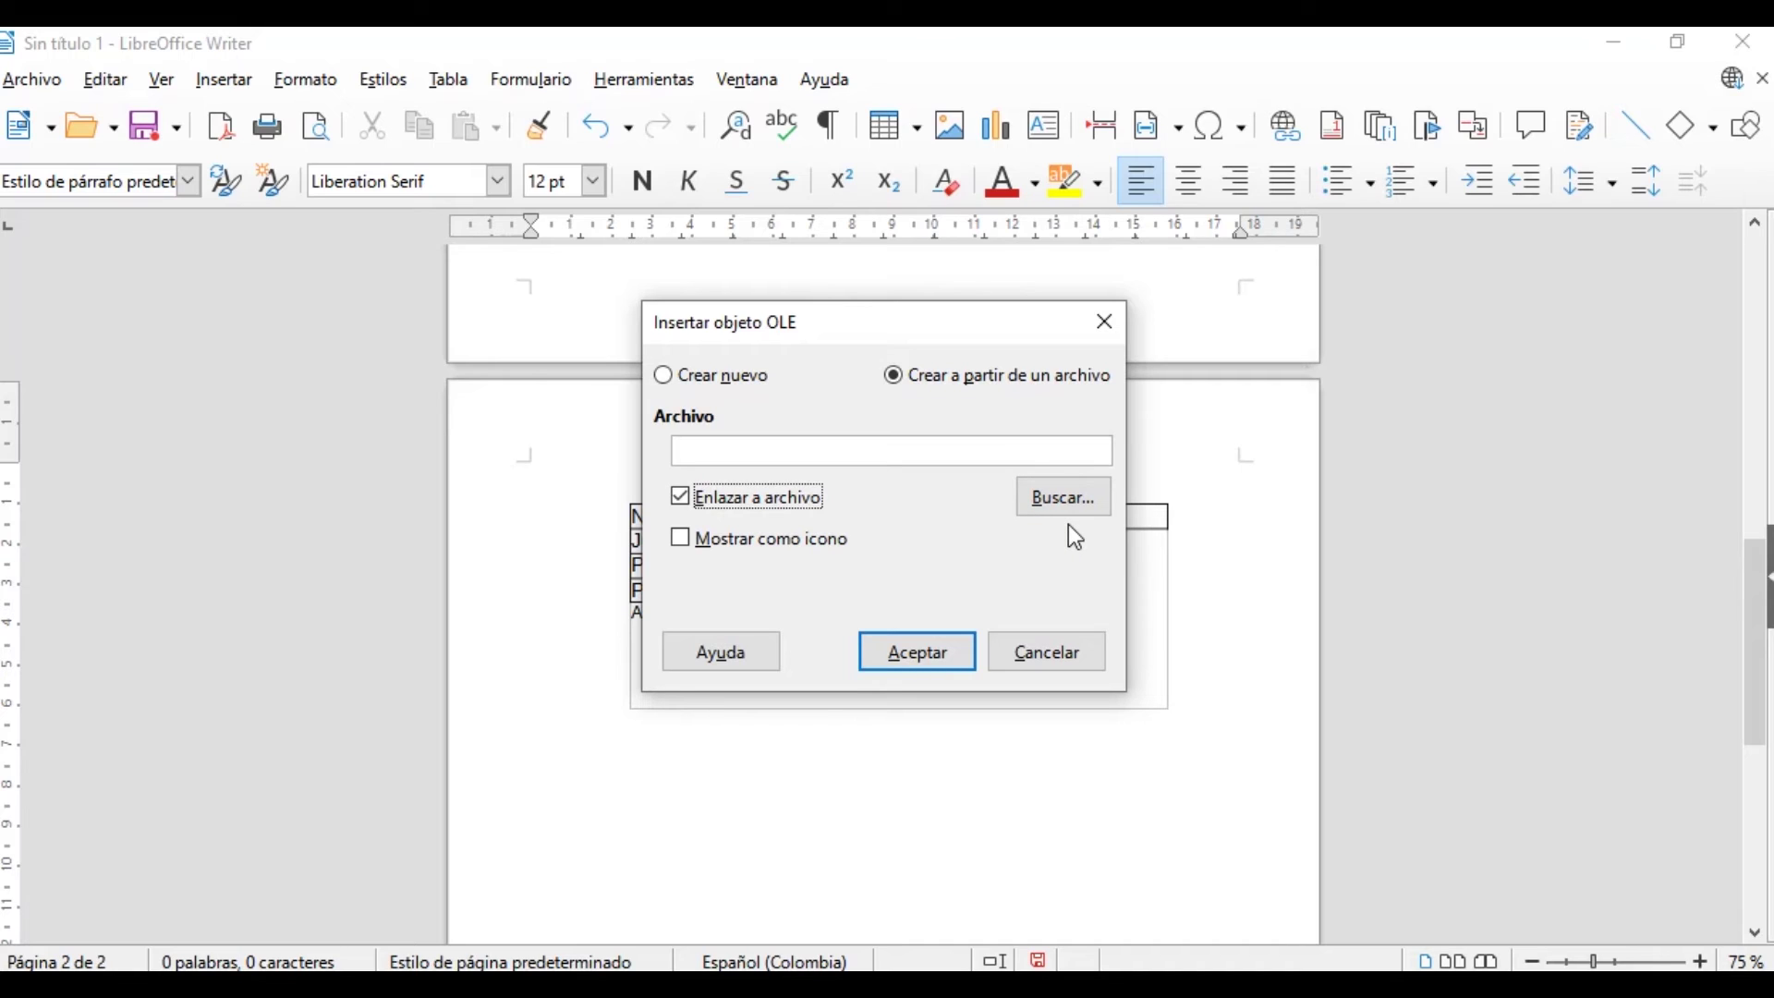
Pick direcciones_1 as the linked source file and insert the object
left_click(1063, 499)
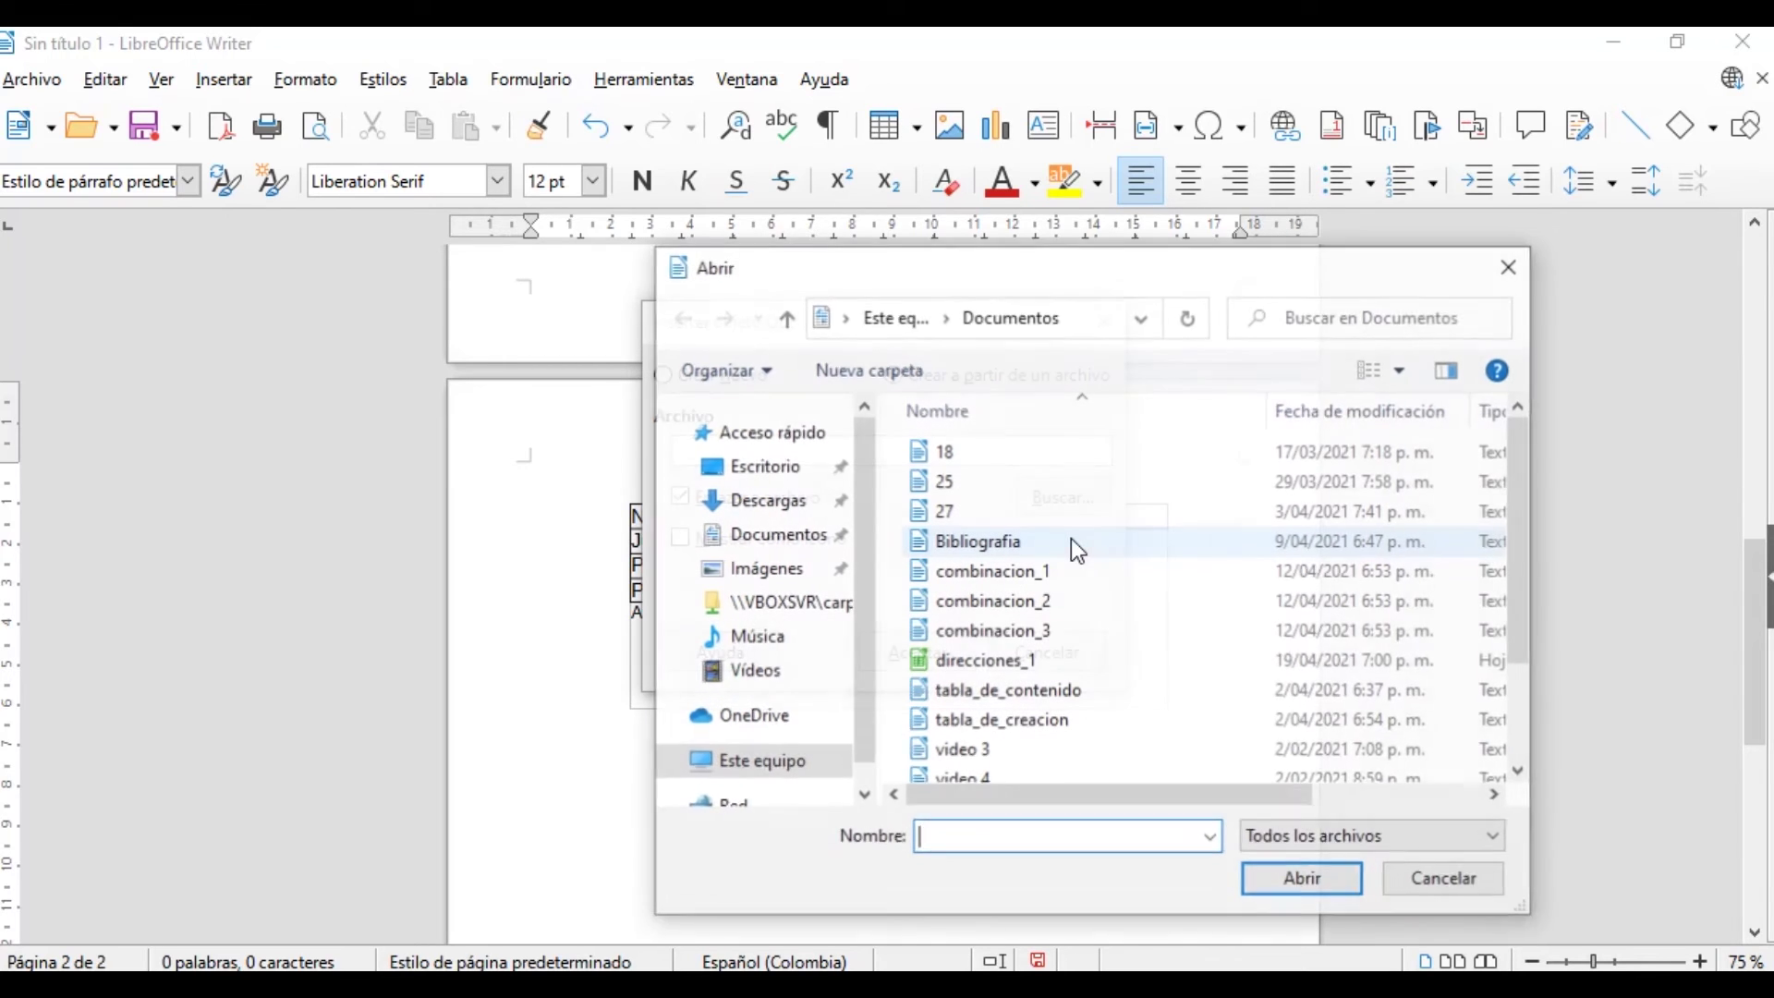
left_click(987, 661)
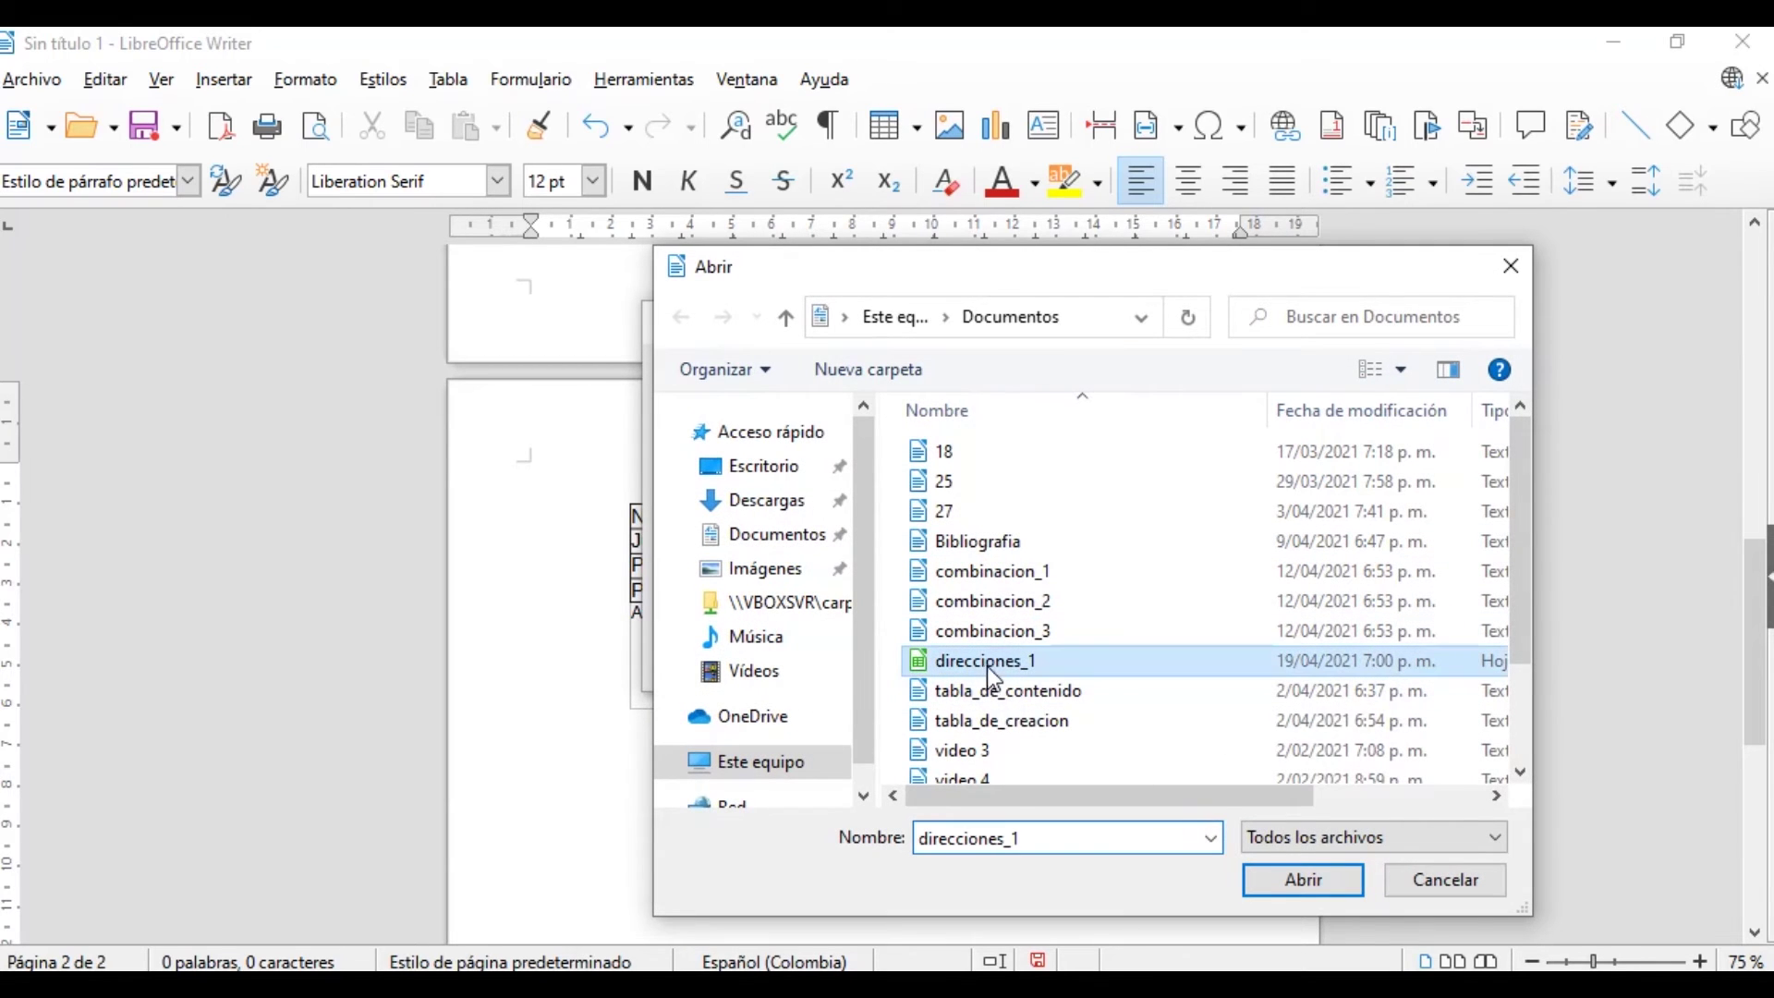
left_click(1322, 872)
left_click(919, 654)
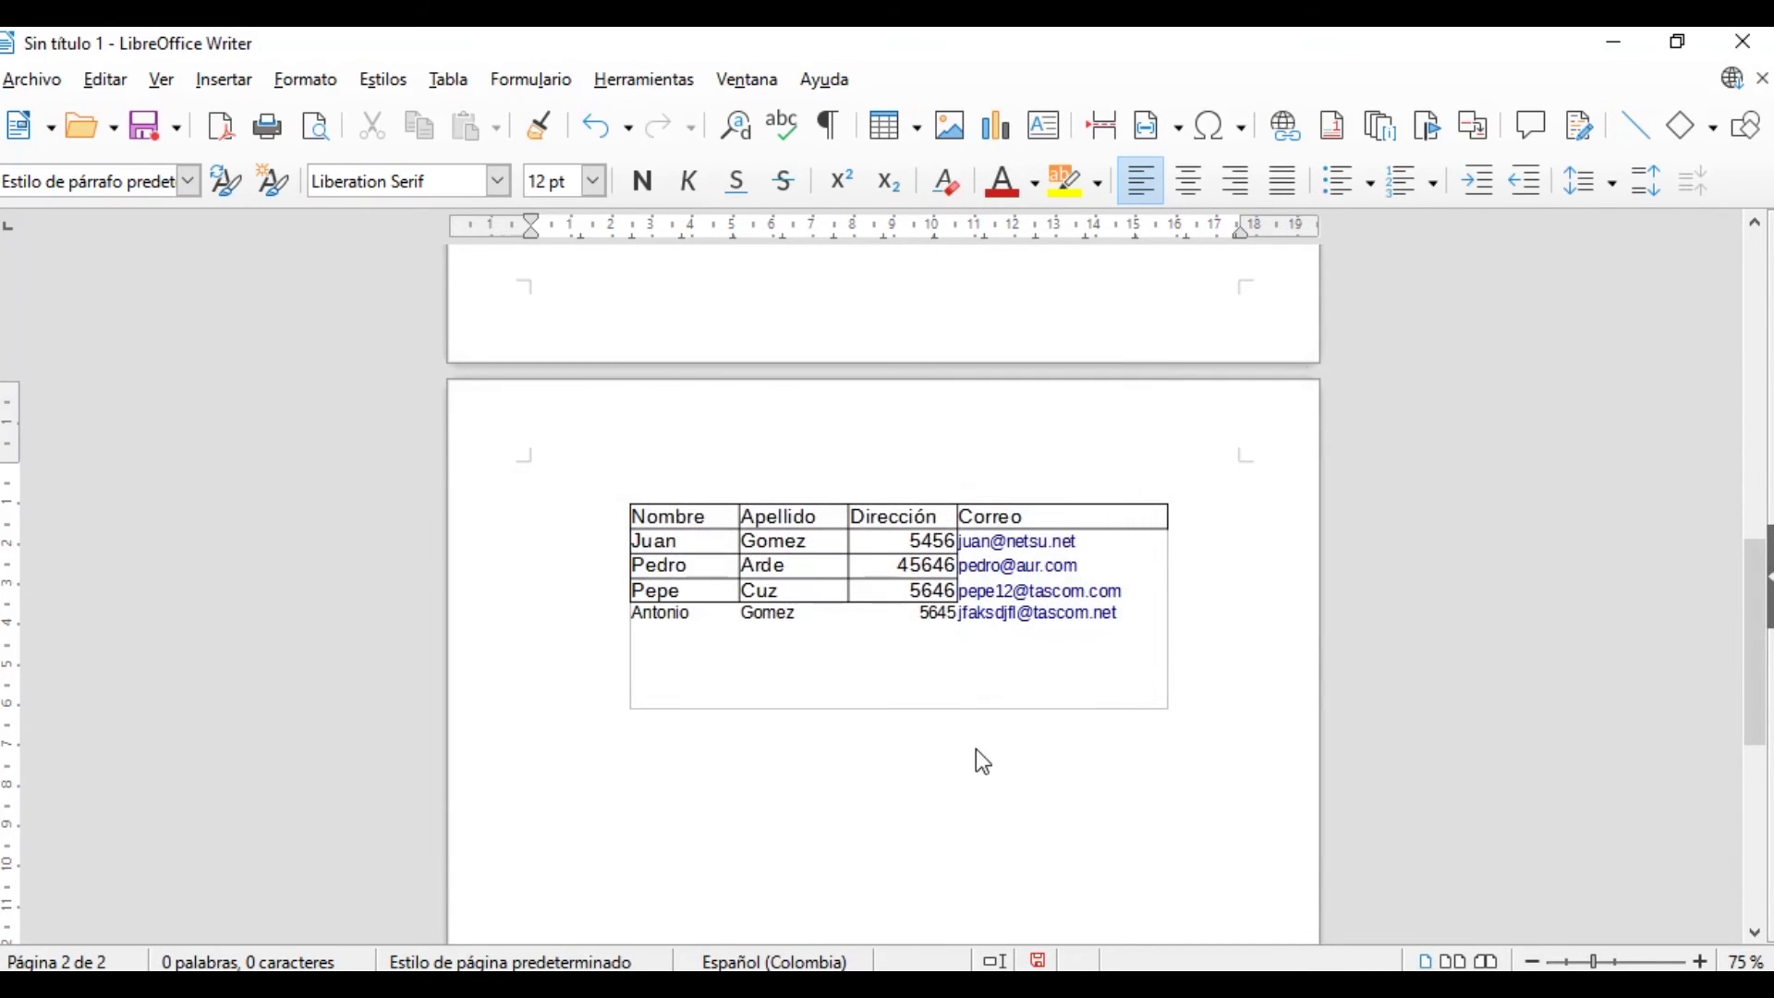
Move the linked table up-left, enlarge it, and stretch its sheet area taller in edit mode
left_click(924, 771)
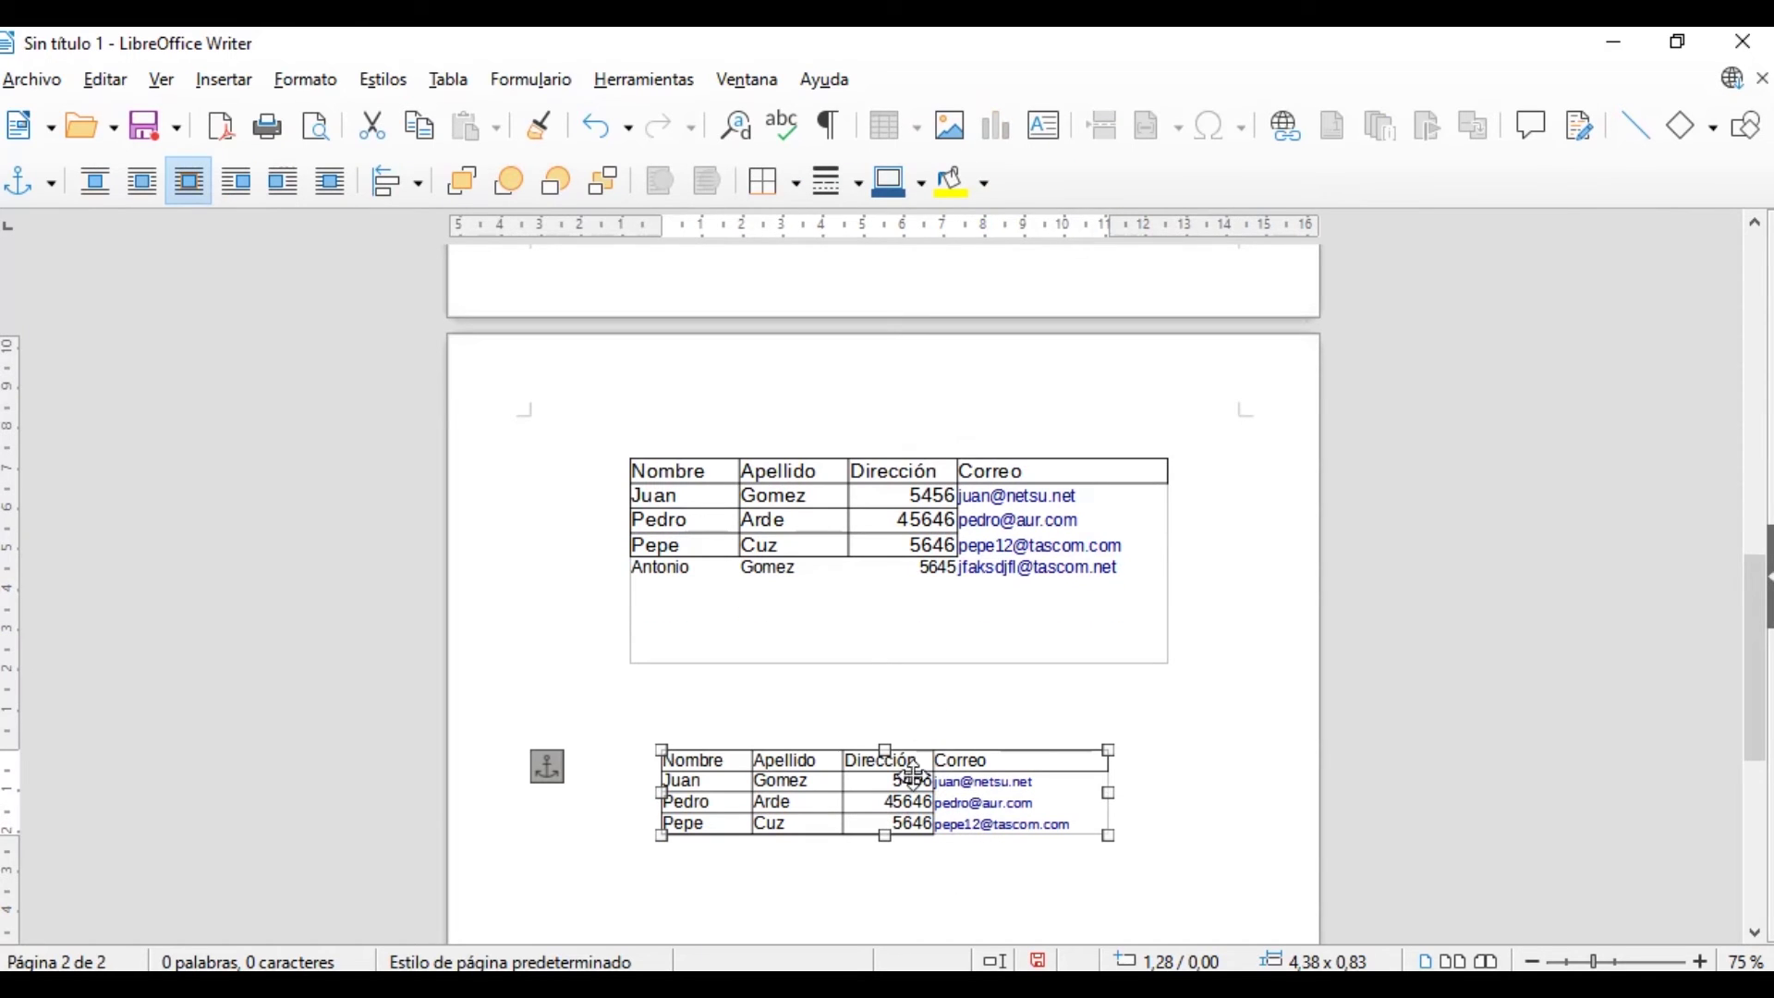
left_click_drag(857, 787, 771, 751)
left_click_drag(1022, 802, 1117, 844)
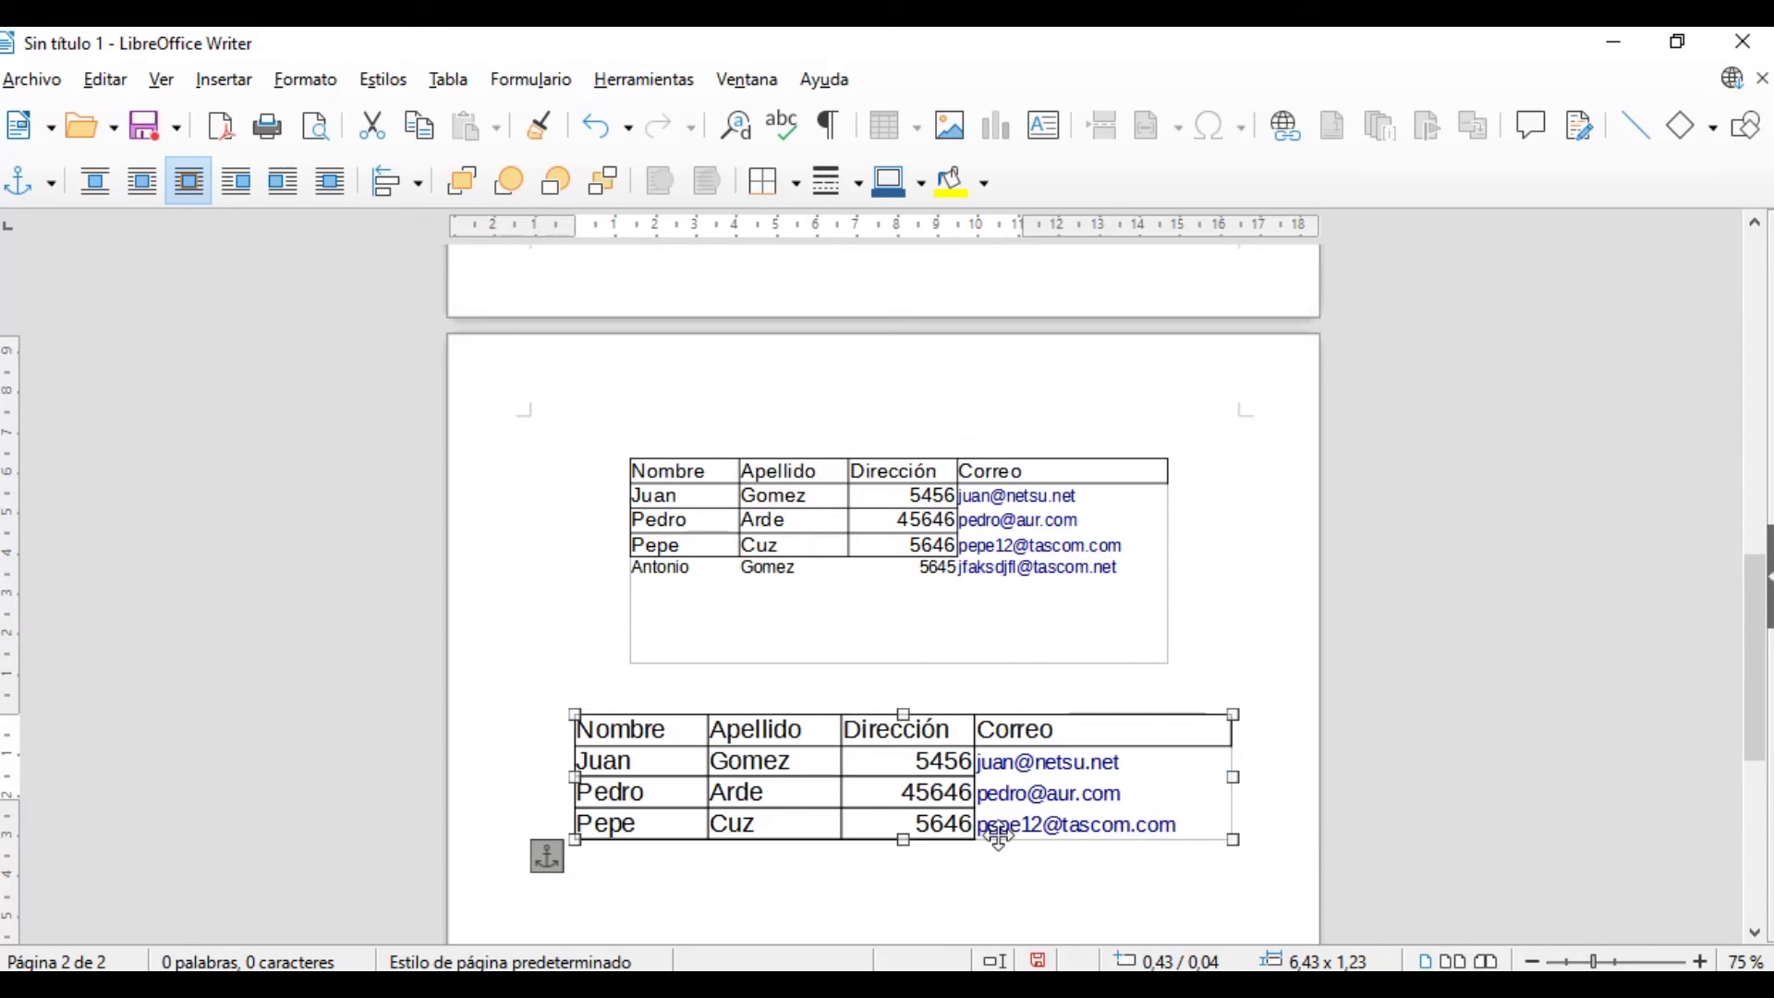
double_click(839, 813)
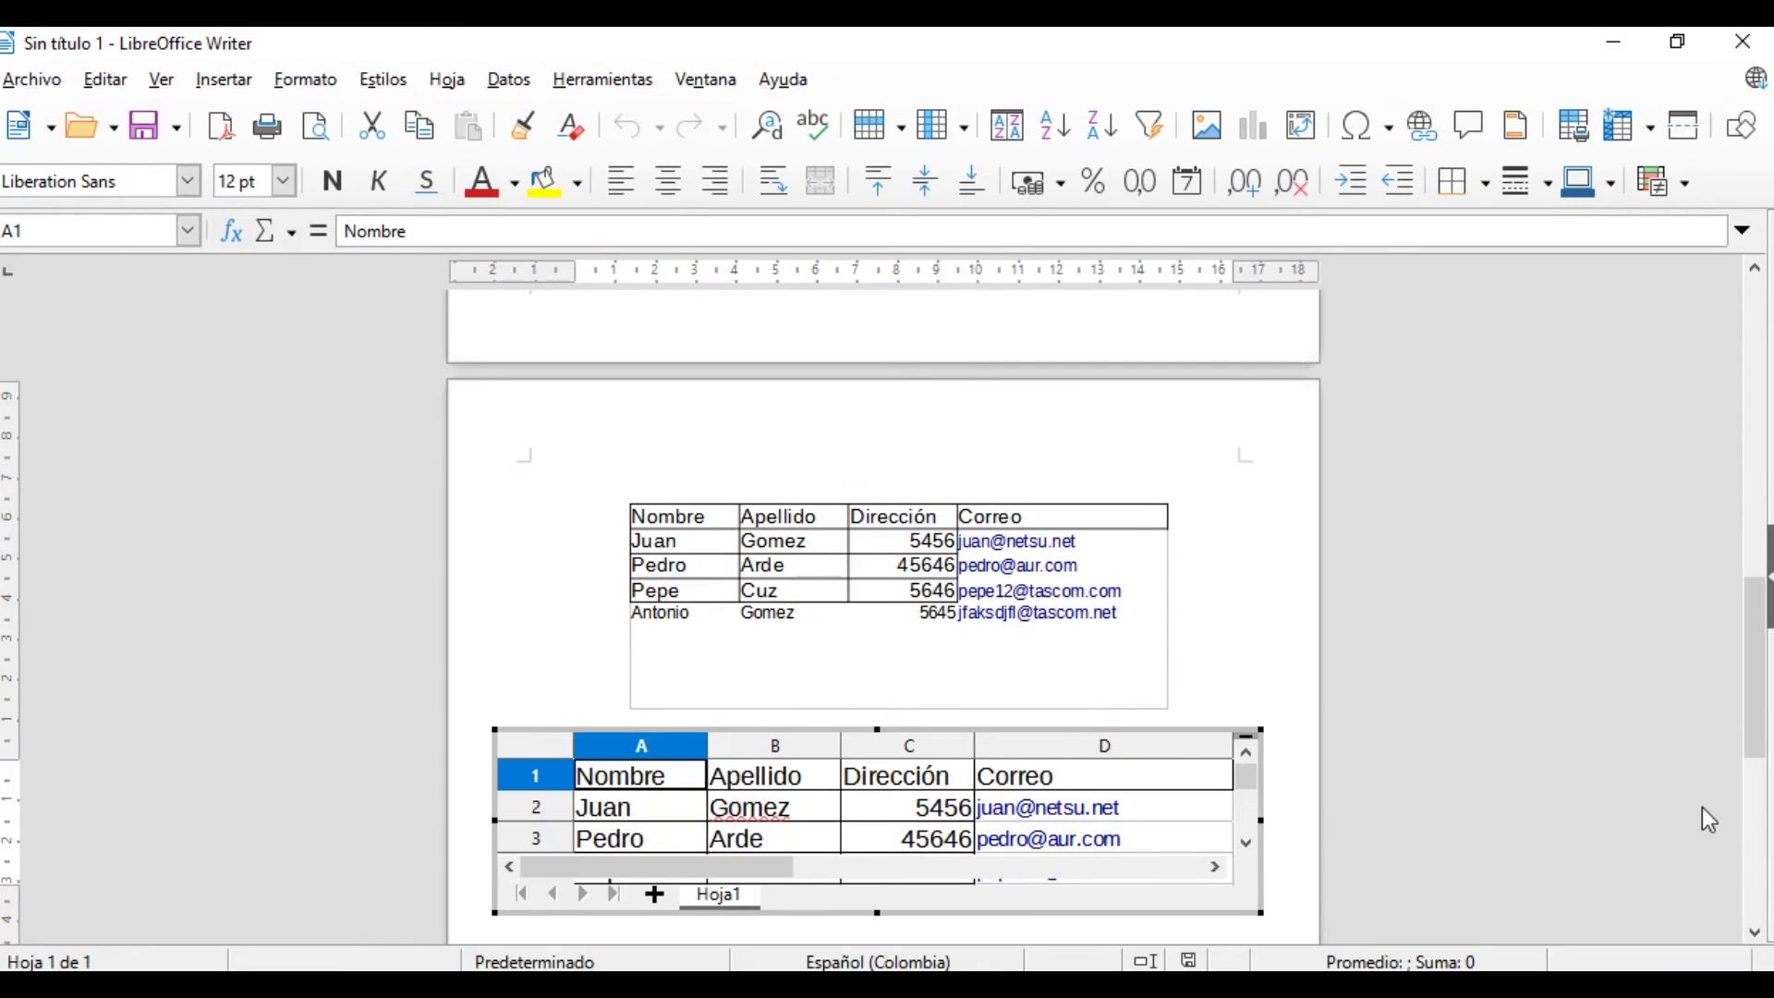
left_click_drag(1760, 705, 1760, 806)
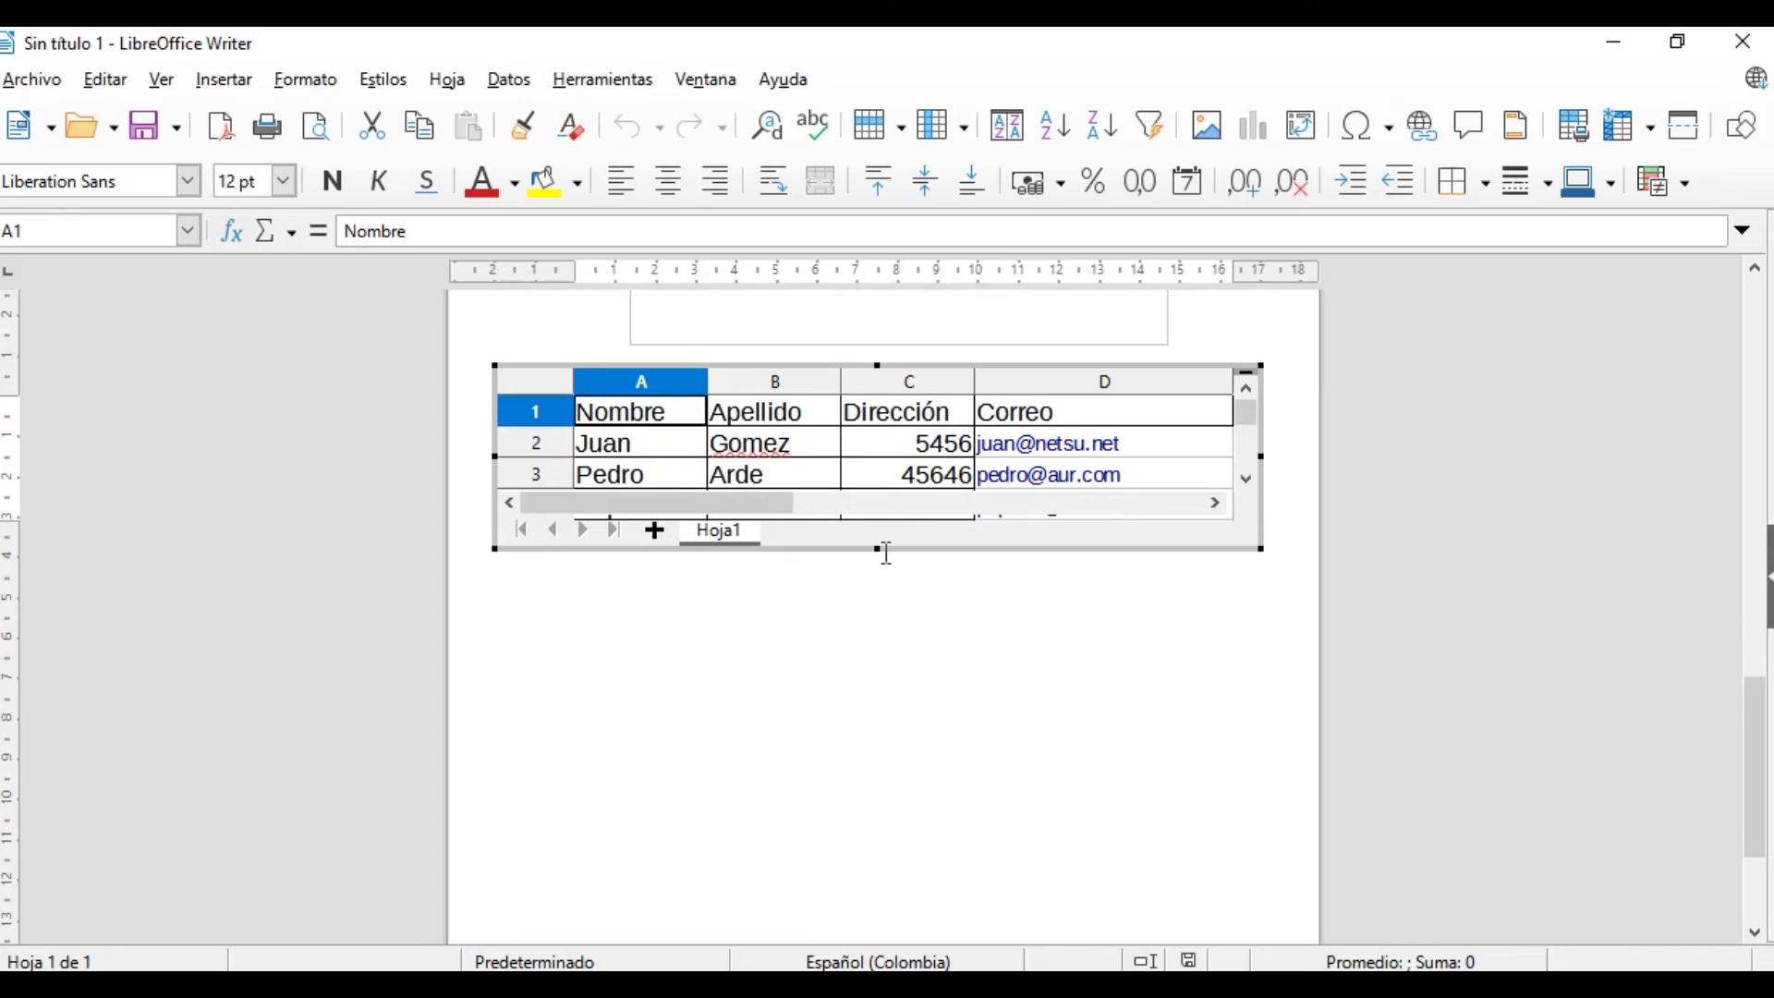
left_click_drag(877, 550, 878, 711)
Fill row 5 of the linked table with a first name, surname, 456456 and an e-mail address
left_click(647, 536)
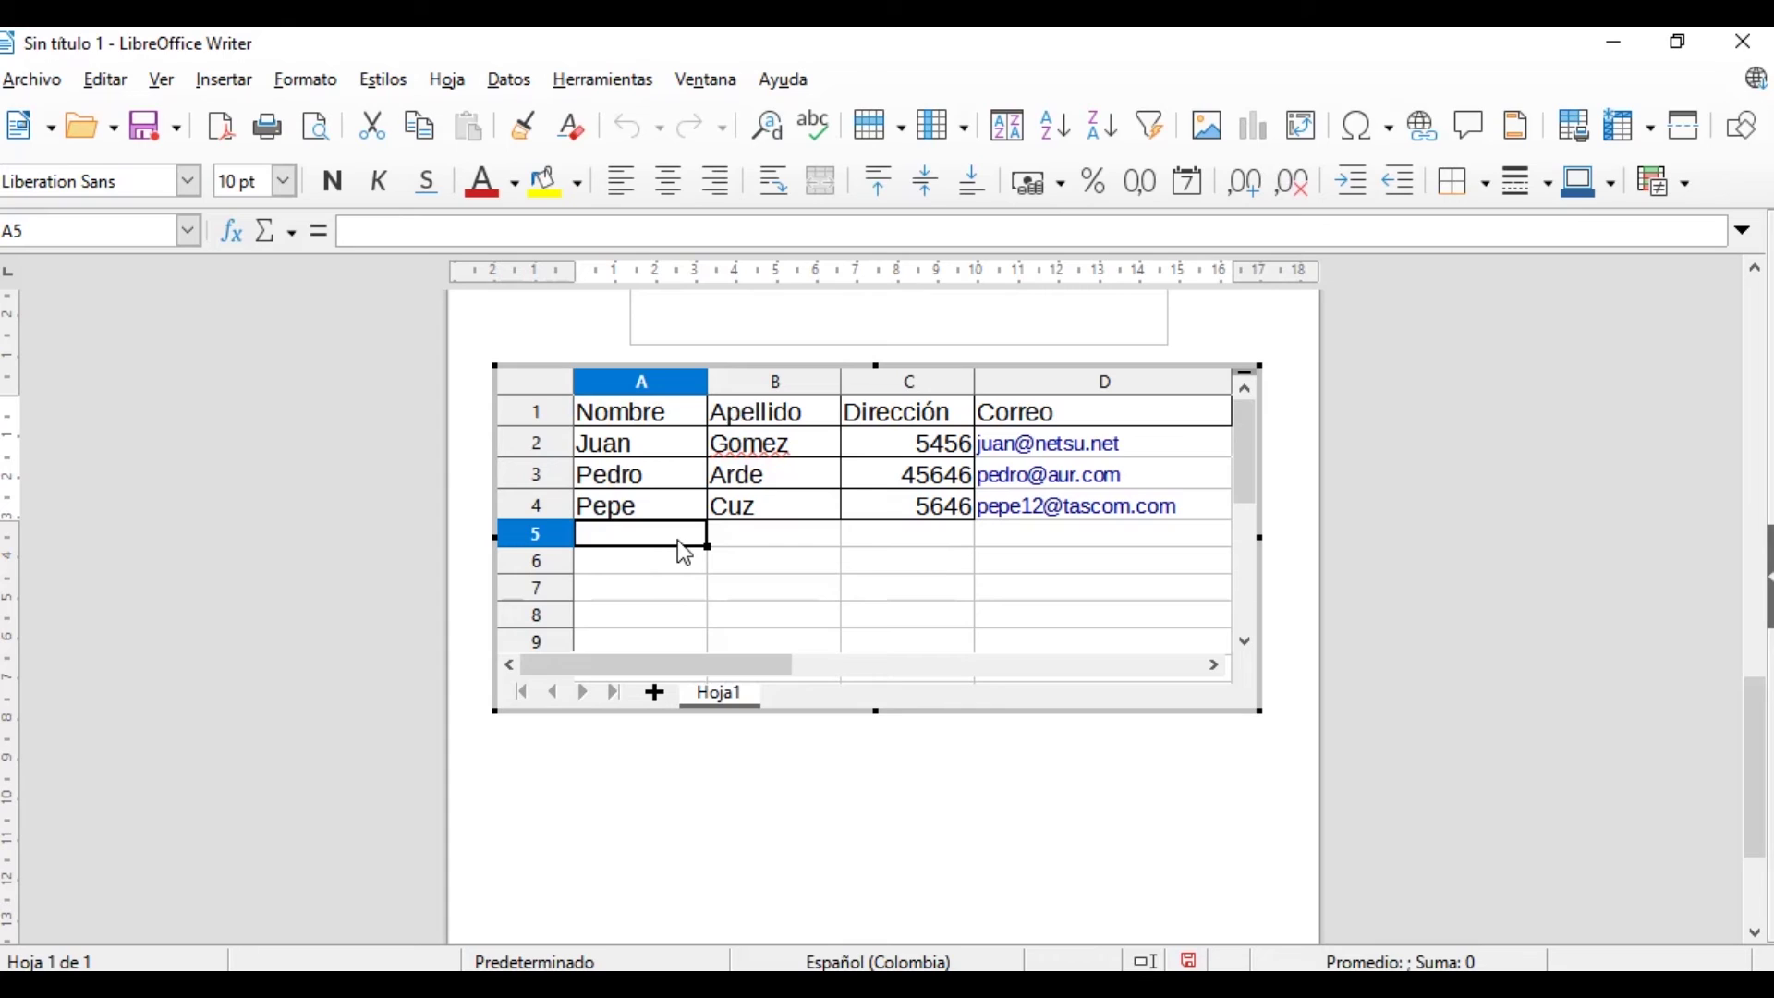
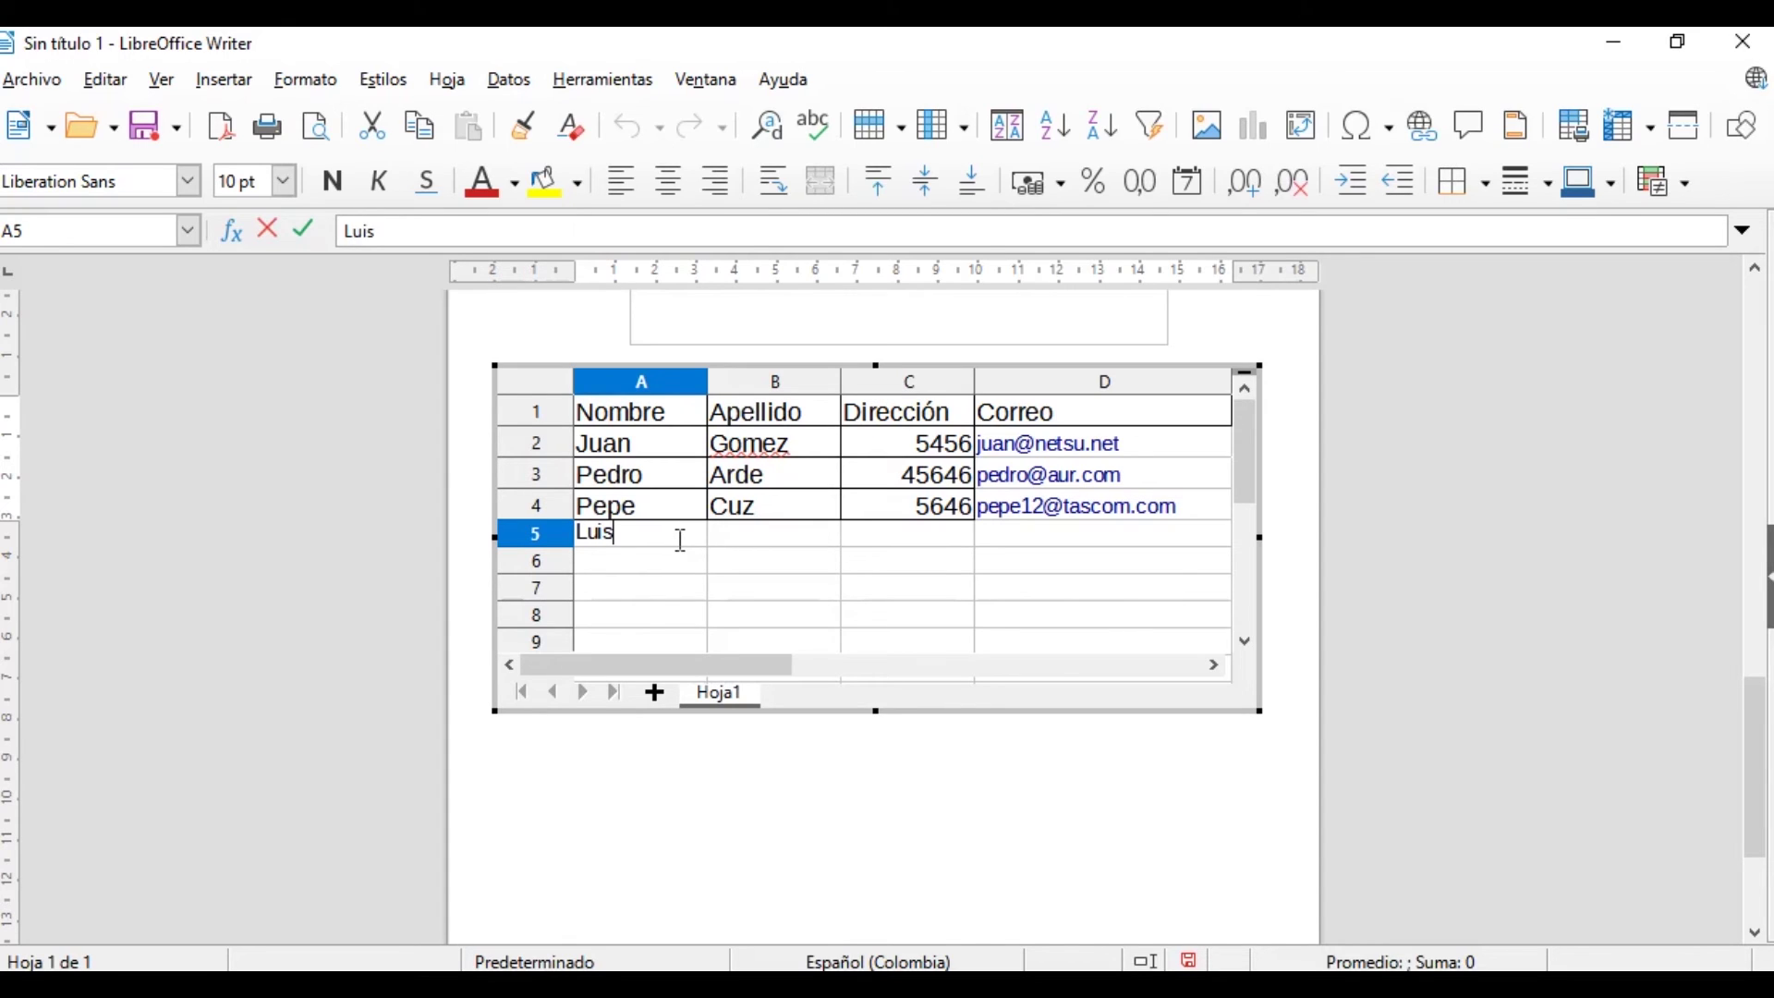
key("Tab")
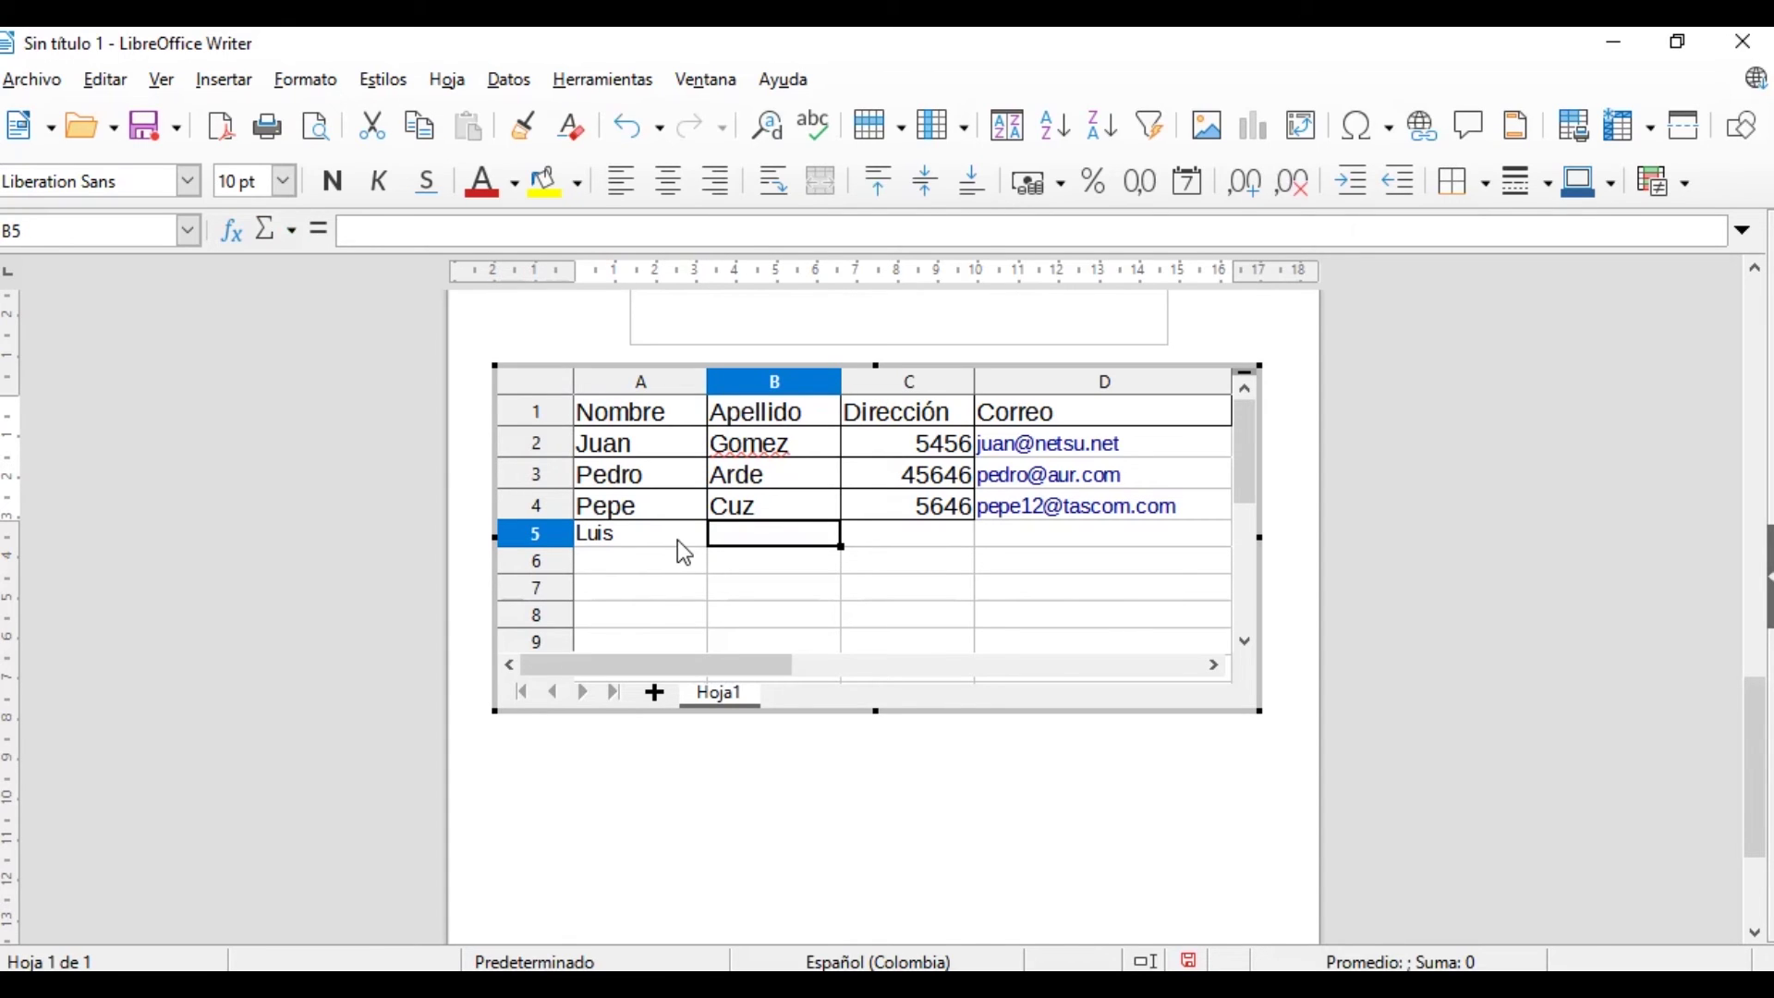
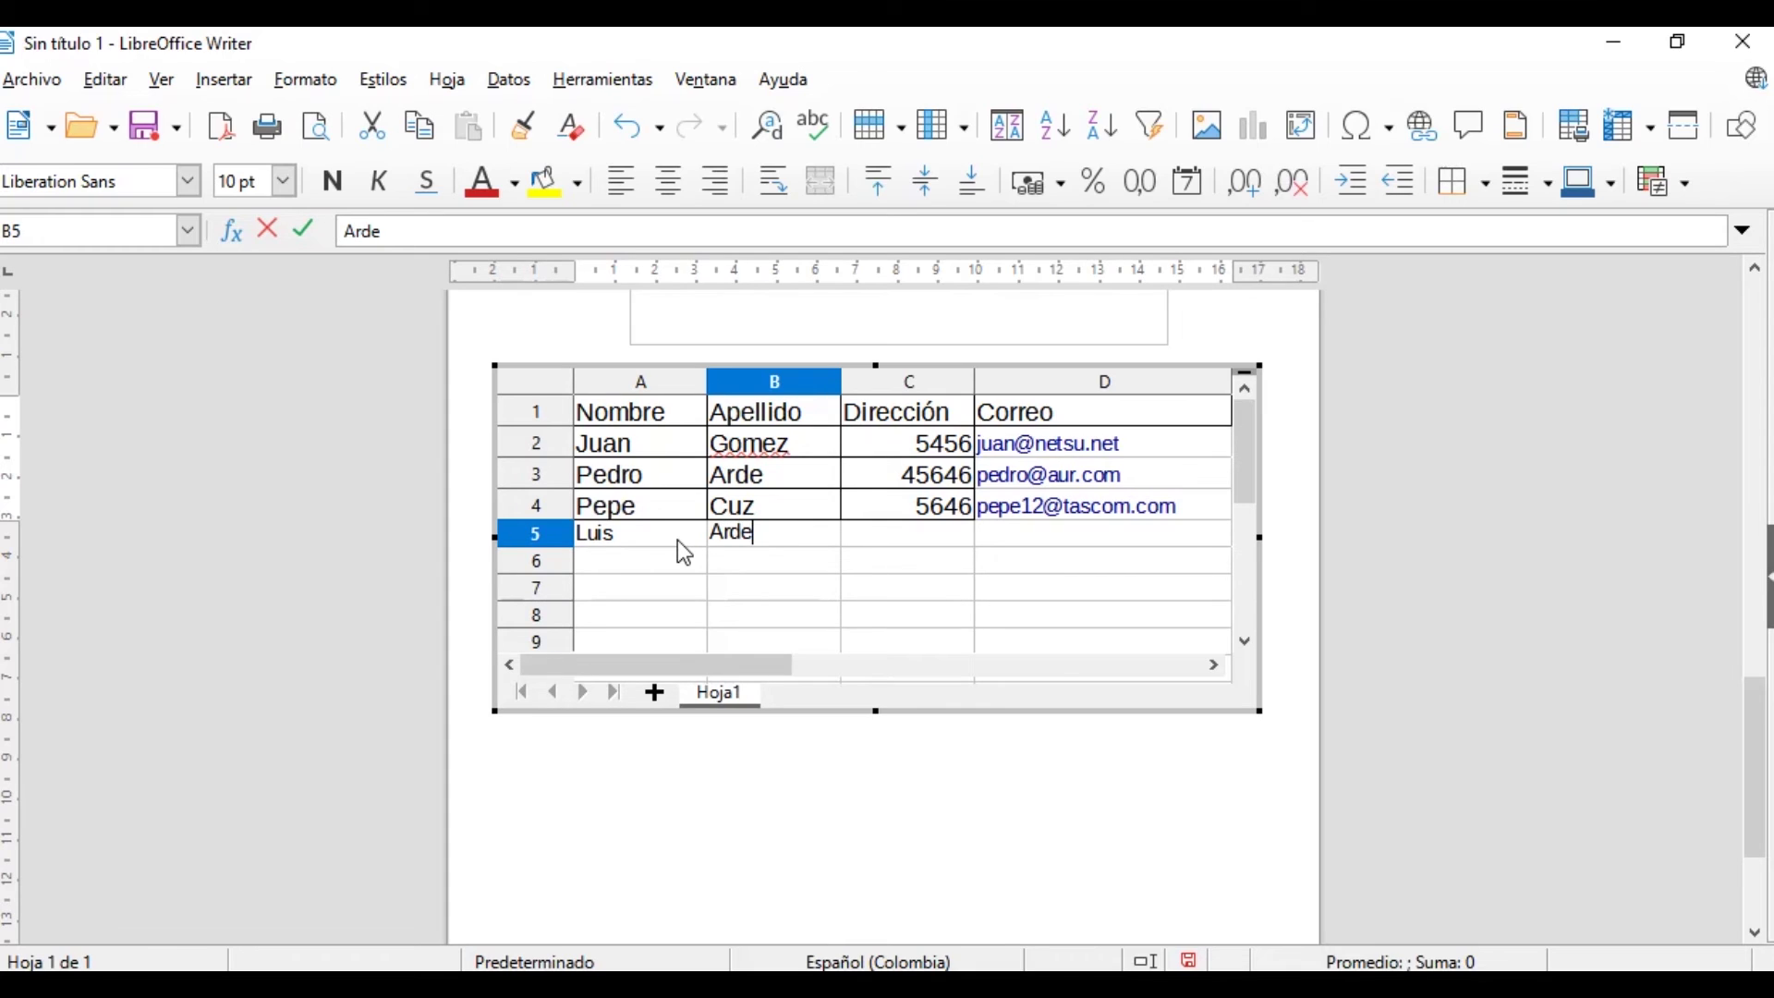
left_click(951, 542)
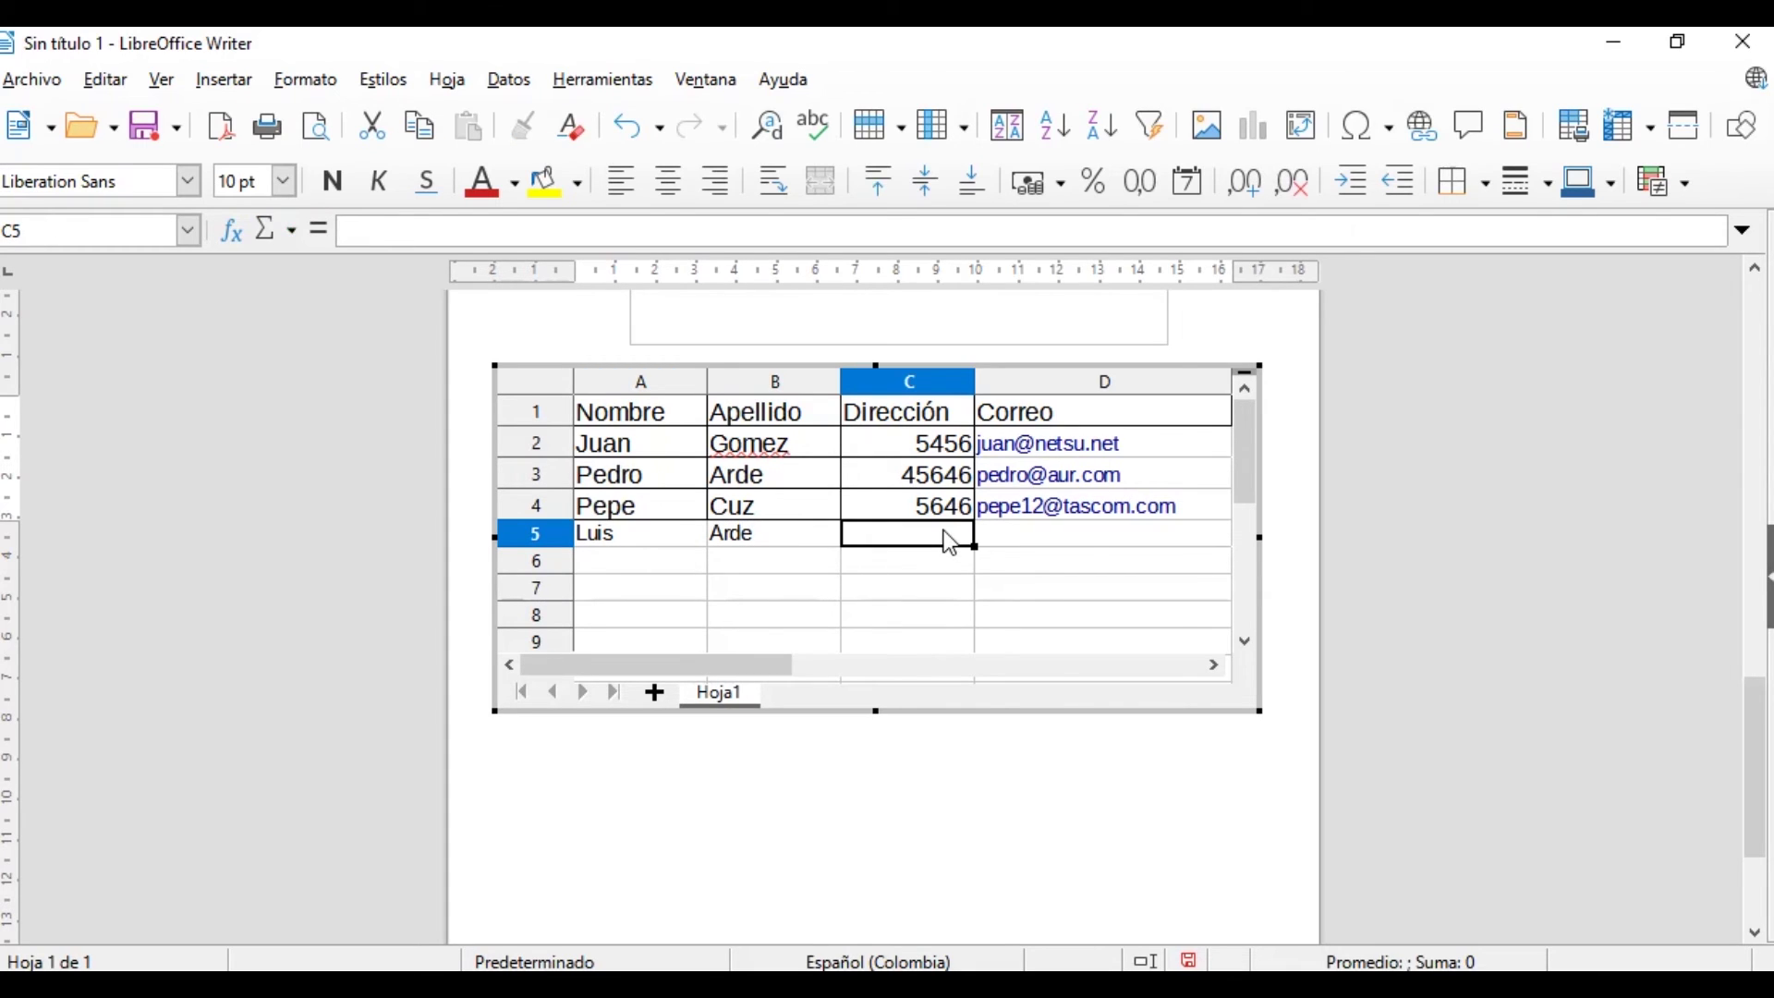
type("456456")
key("Tab")
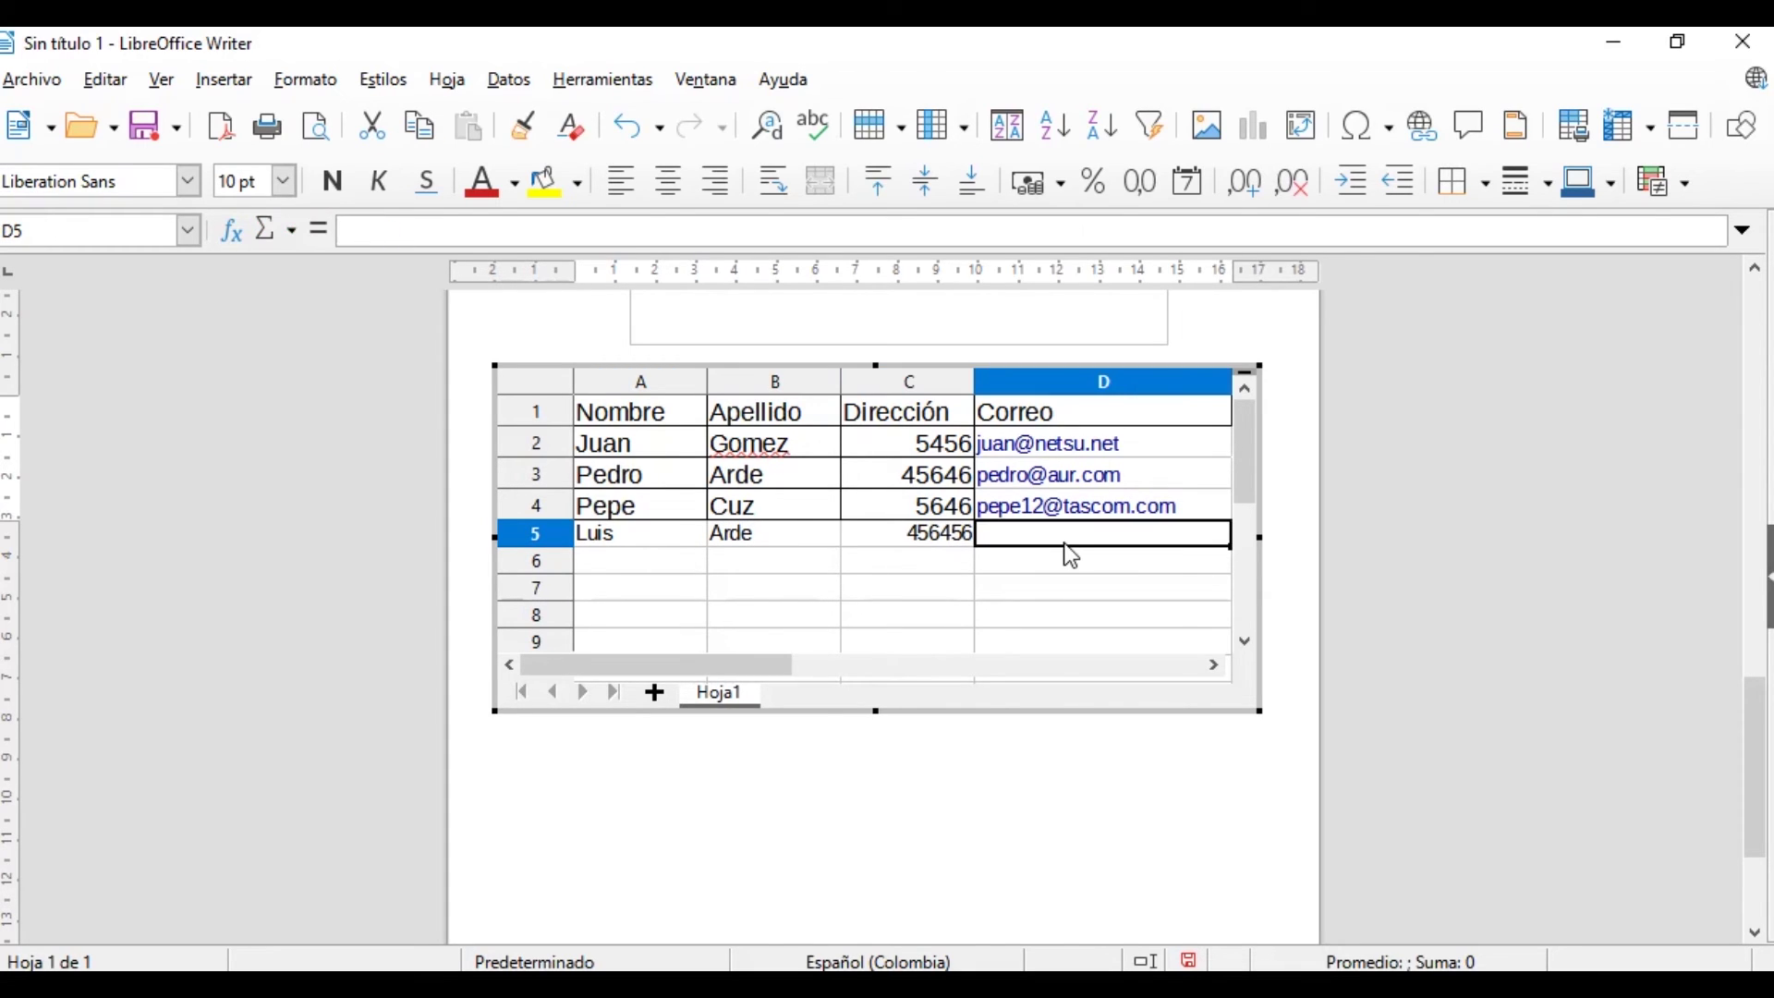
type("flañjs dfasdf")
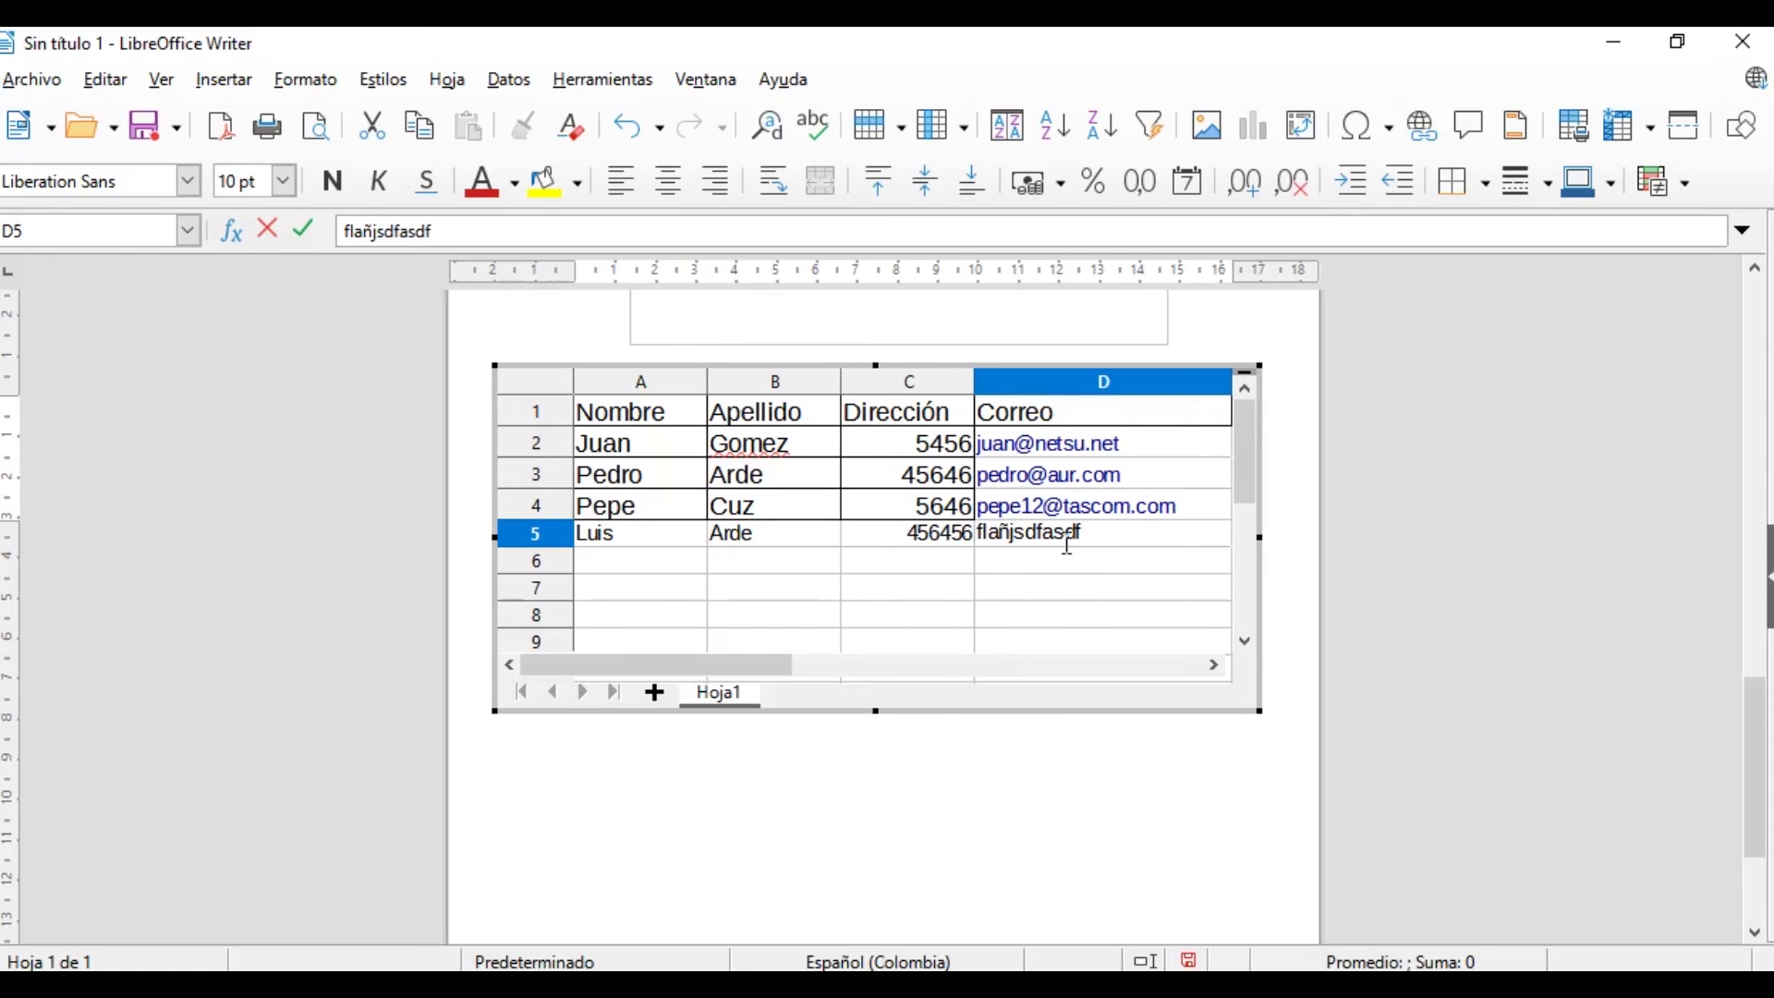
type("@ne")
key("BackSpace")
key("BackSpace")
type("net.com")
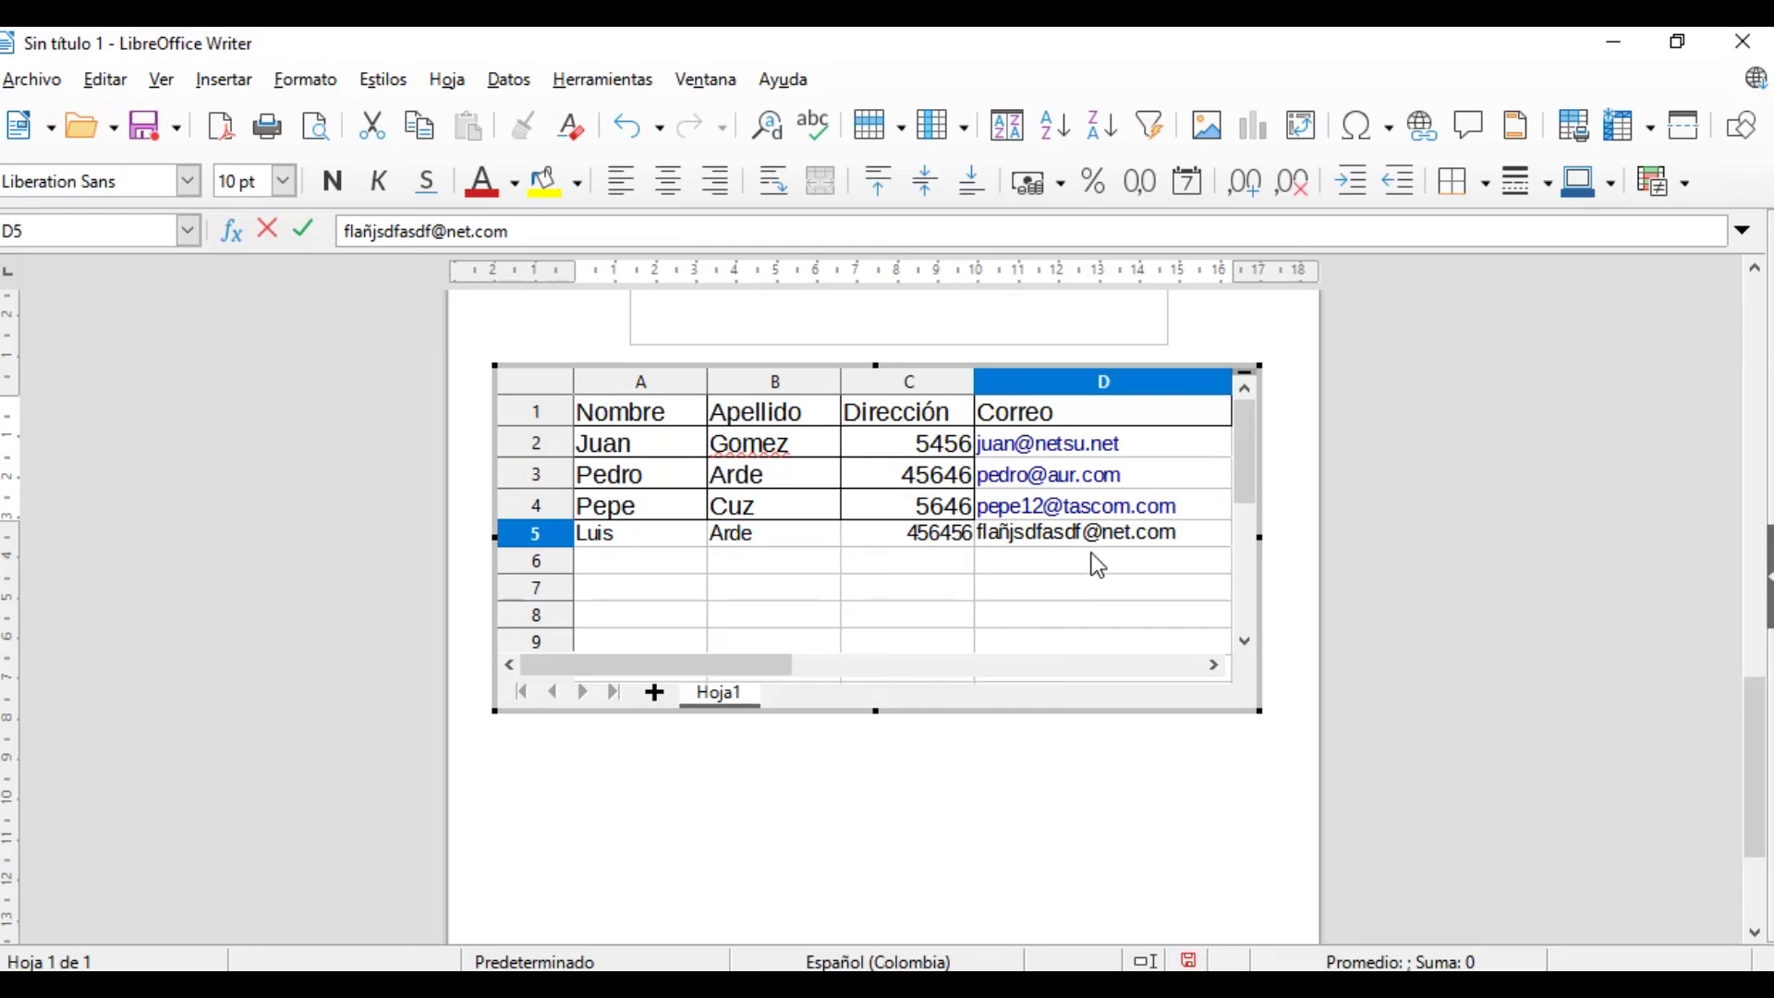
left_click(1052, 760)
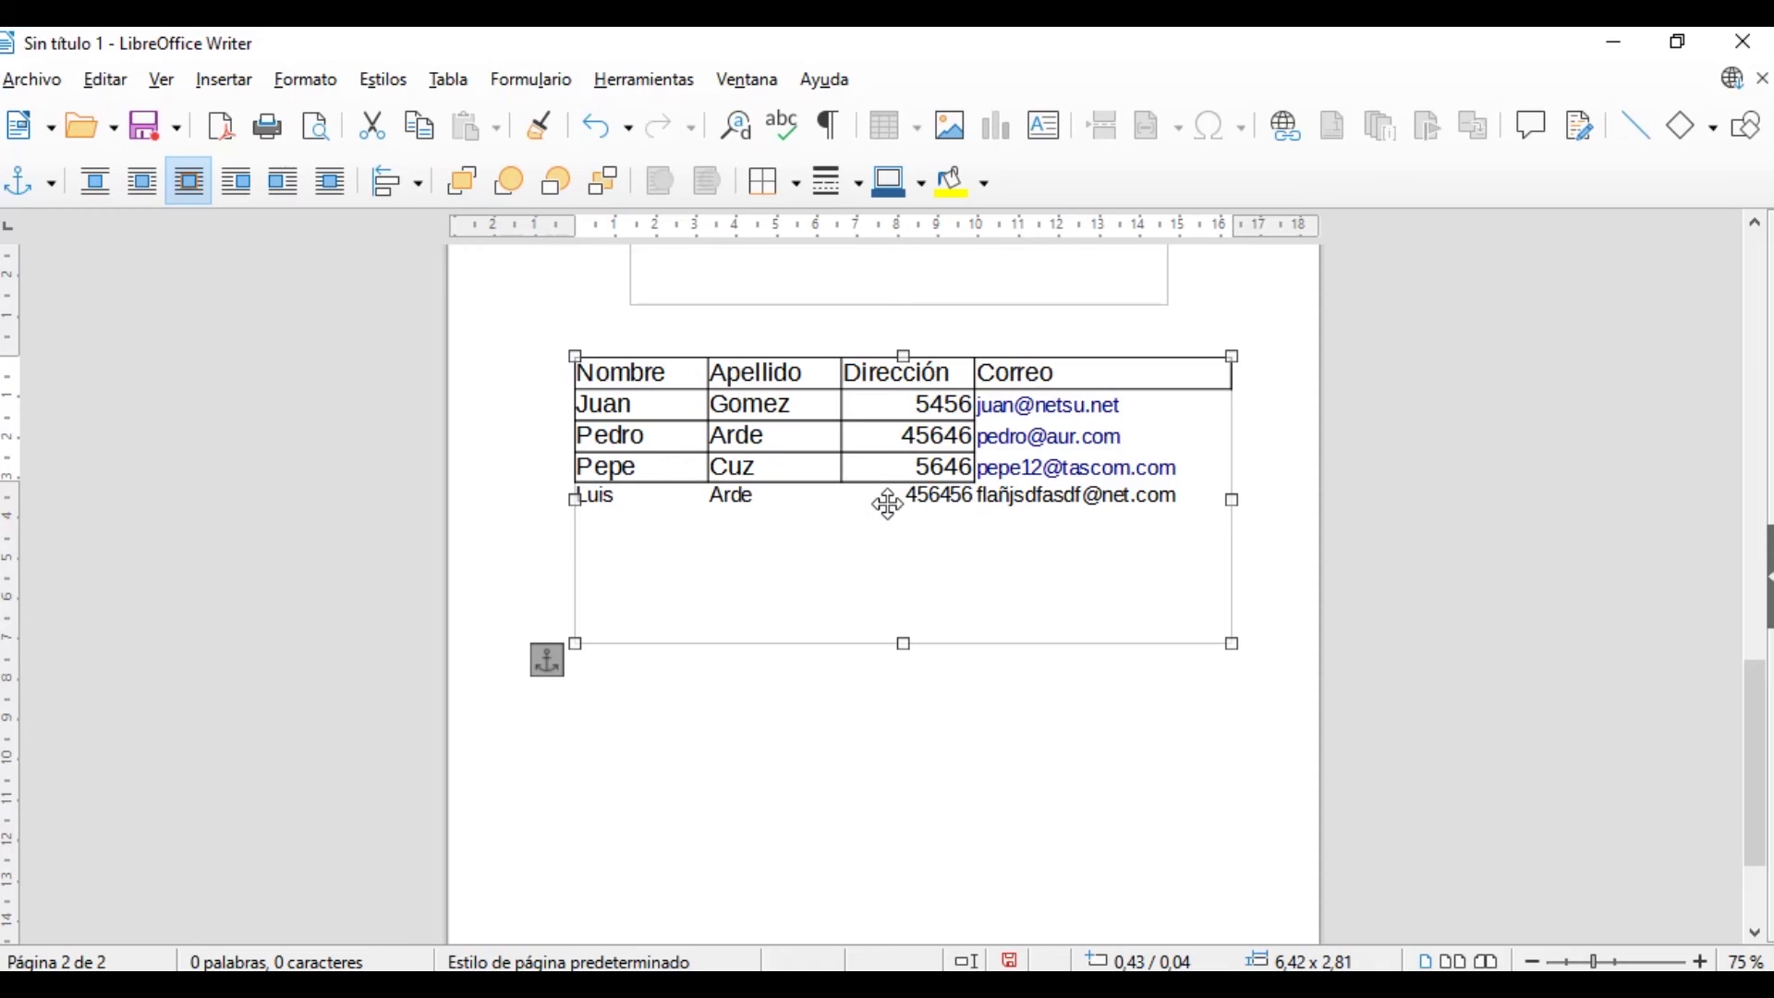
double_click(1051, 536)
Leave the embedded table and open direcciones_1.ods from the Documentos folder
left_click(1084, 681)
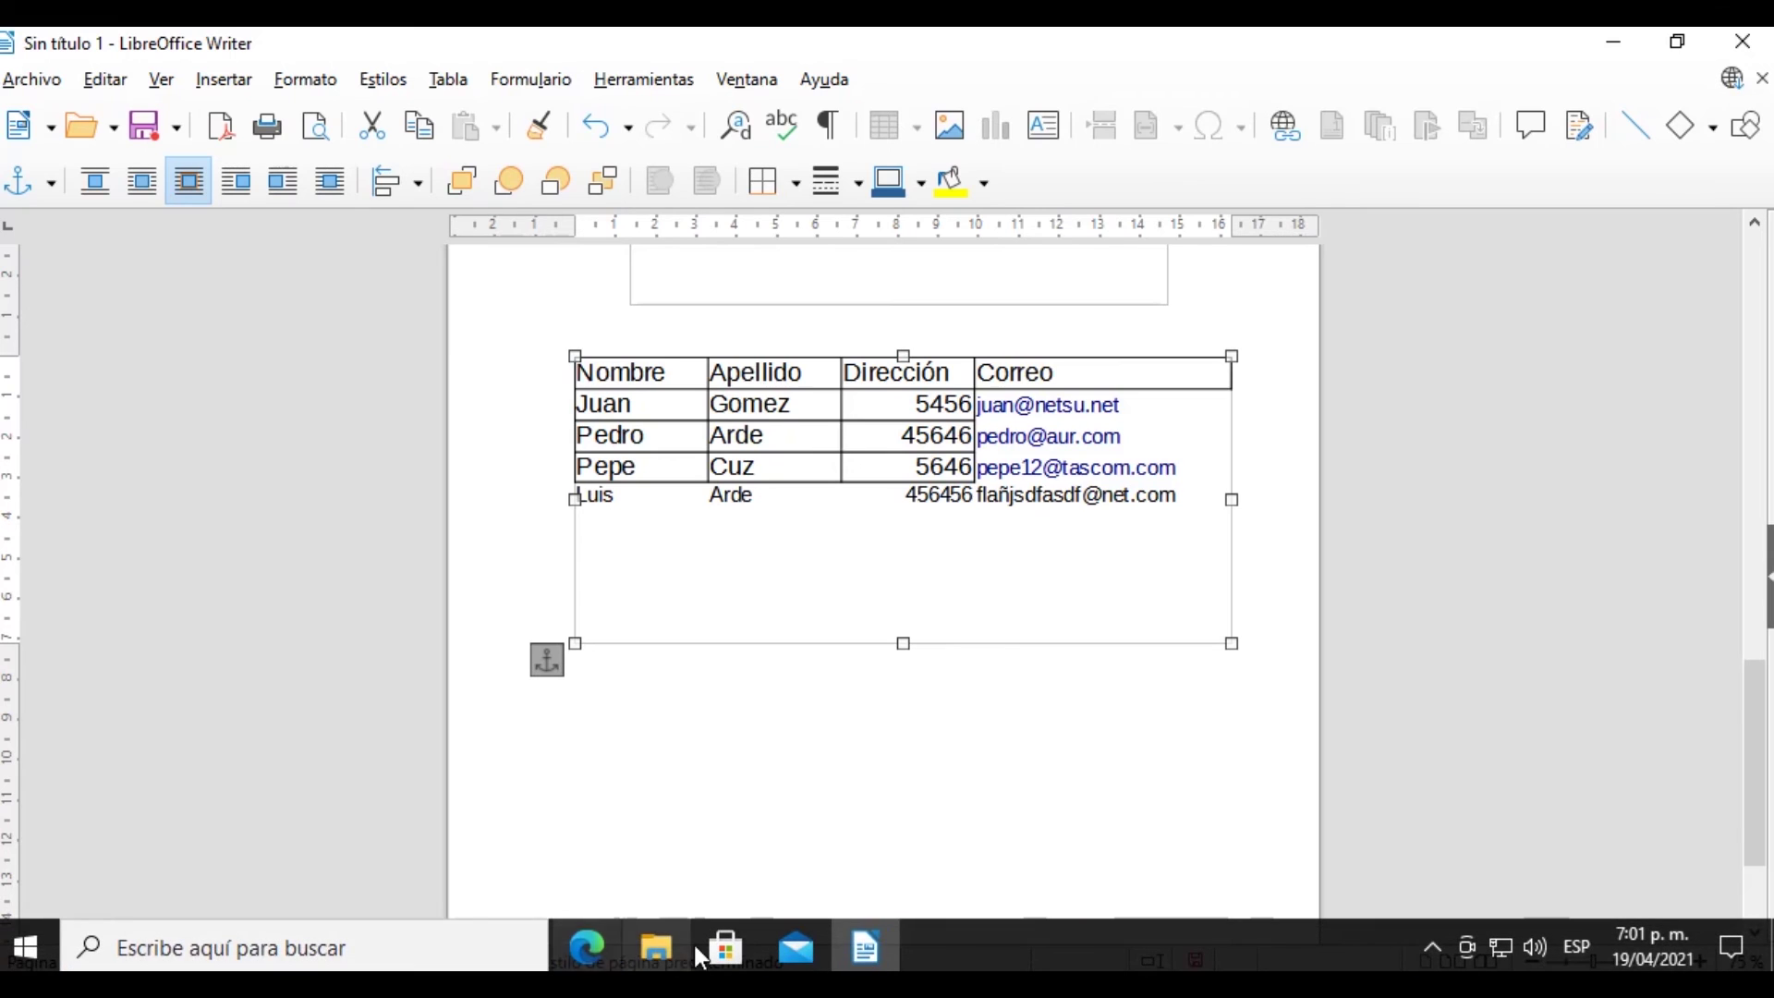
left_click(660, 946)
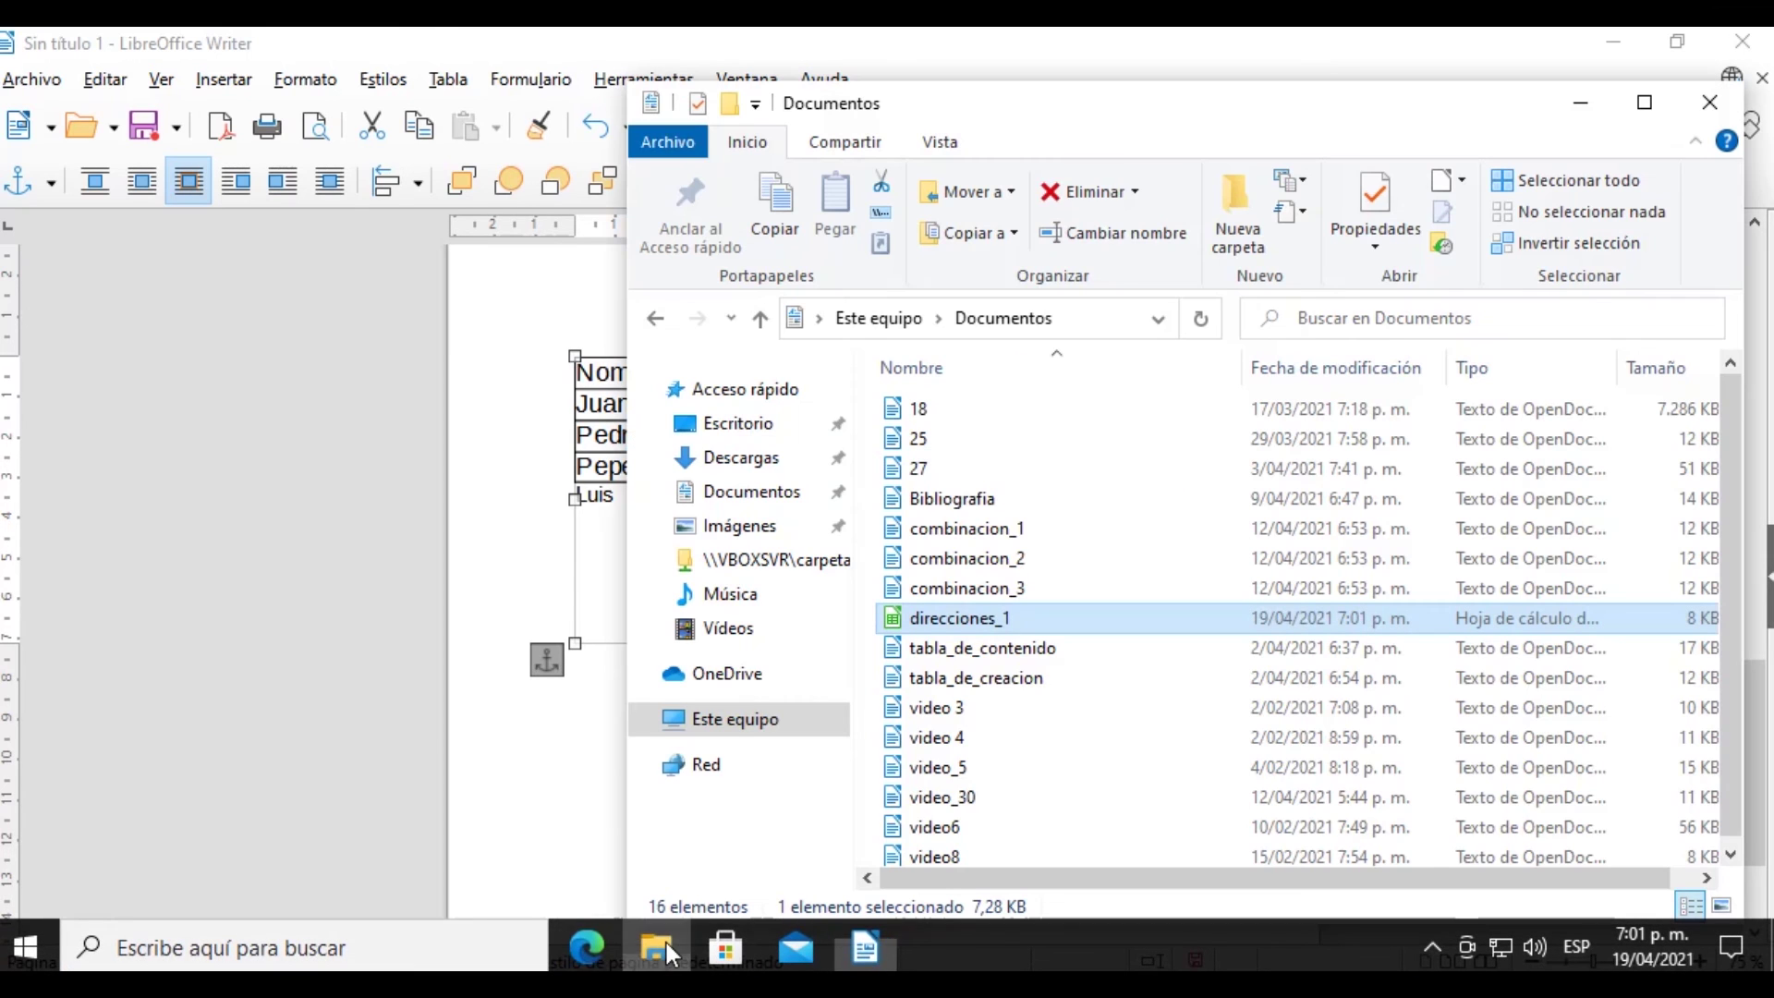
double_click(963, 617)
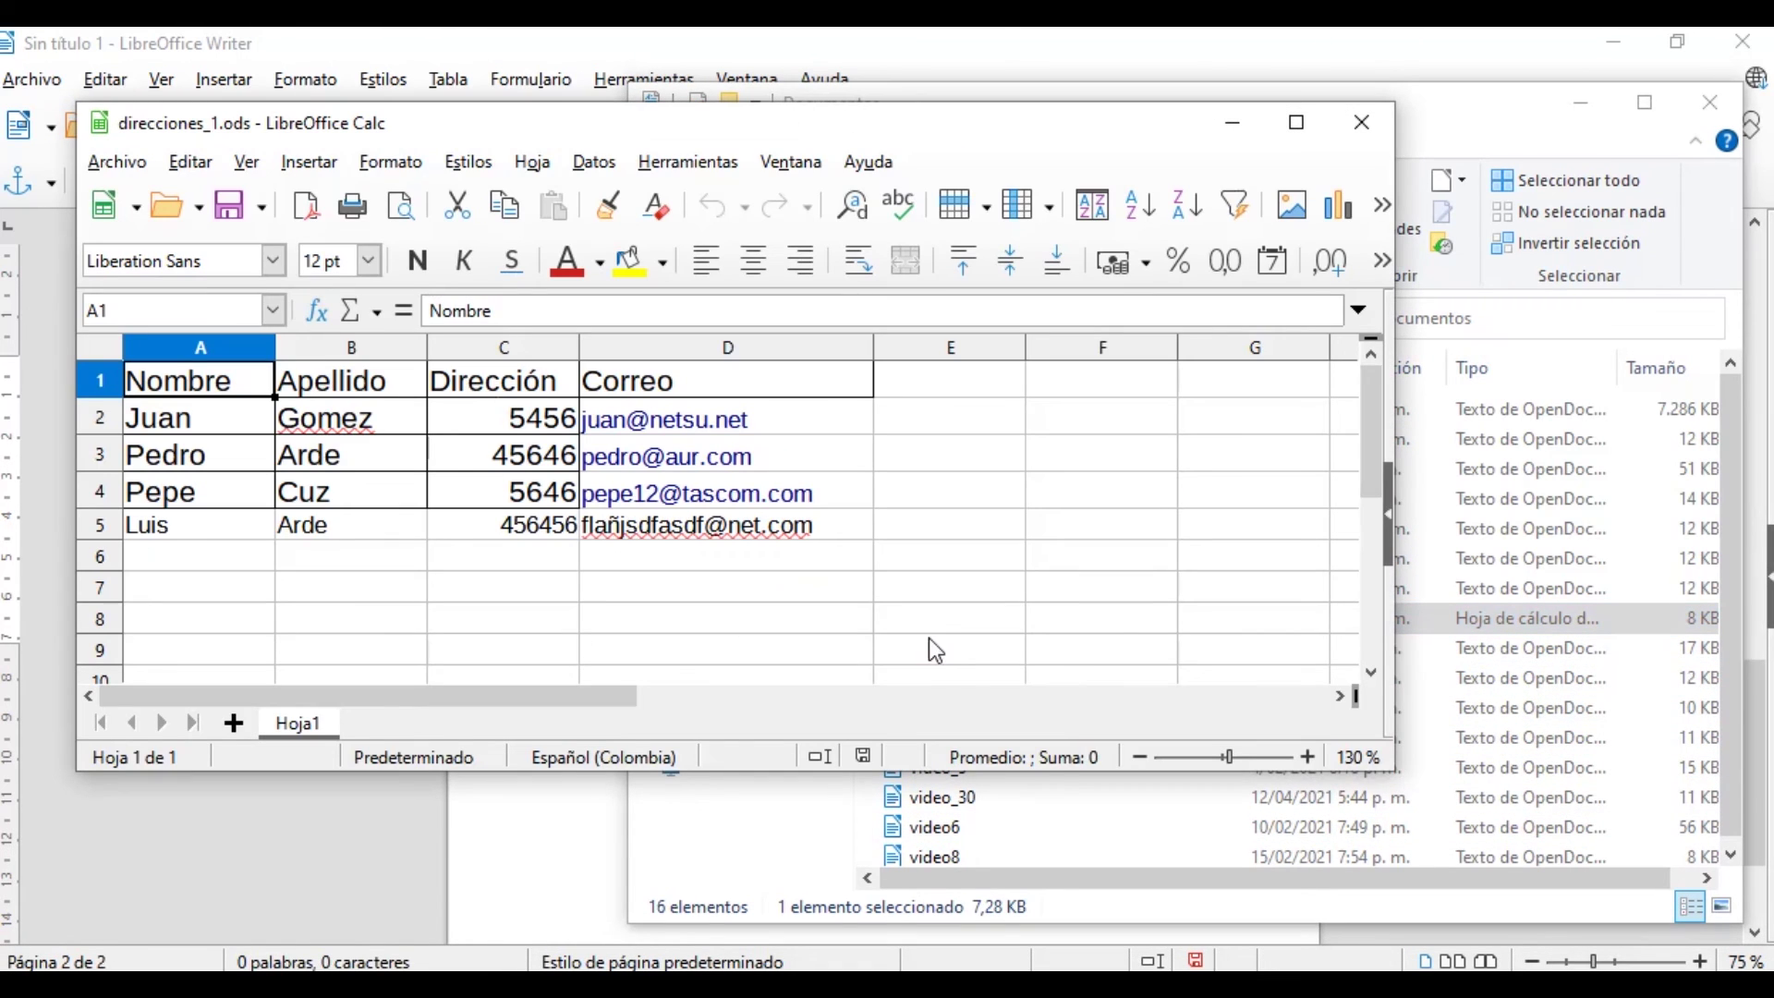
Check the fifth row A5:D5 in direcciones_1.ods, then close Calc and the Documentos folder
left_click_drag(186, 533, 721, 536)
left_click(606, 565)
left_click(480, 566)
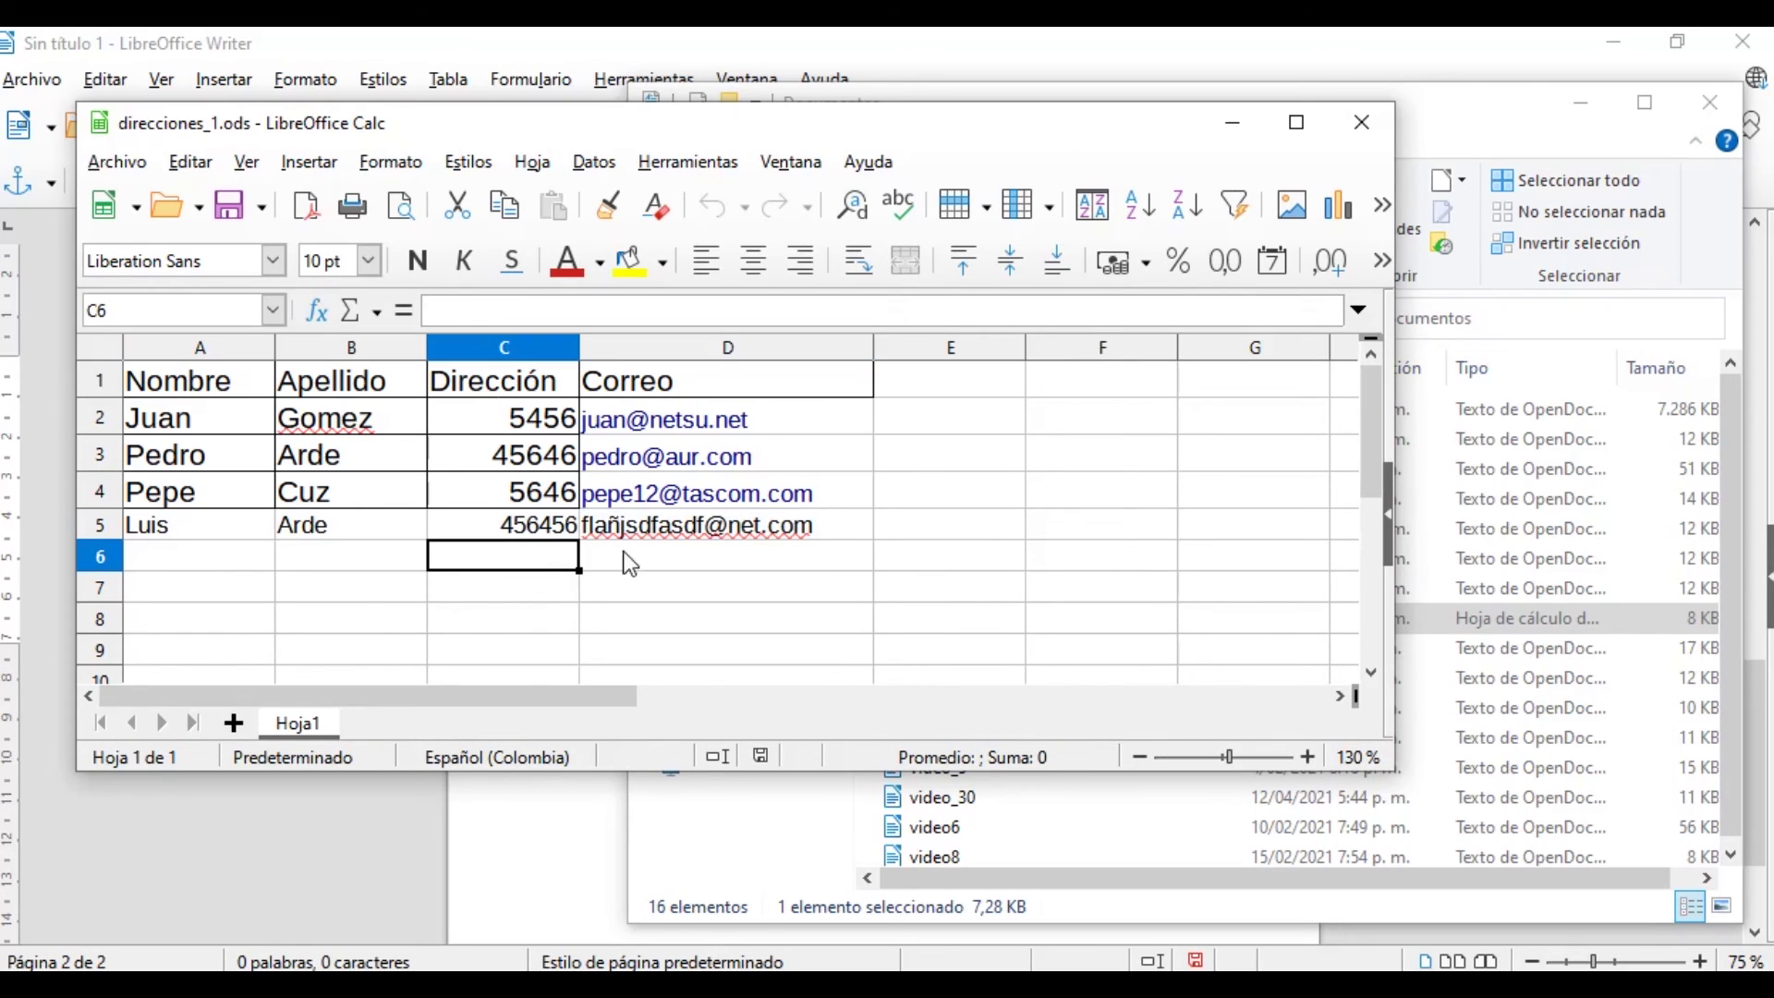
left_click(1361, 133)
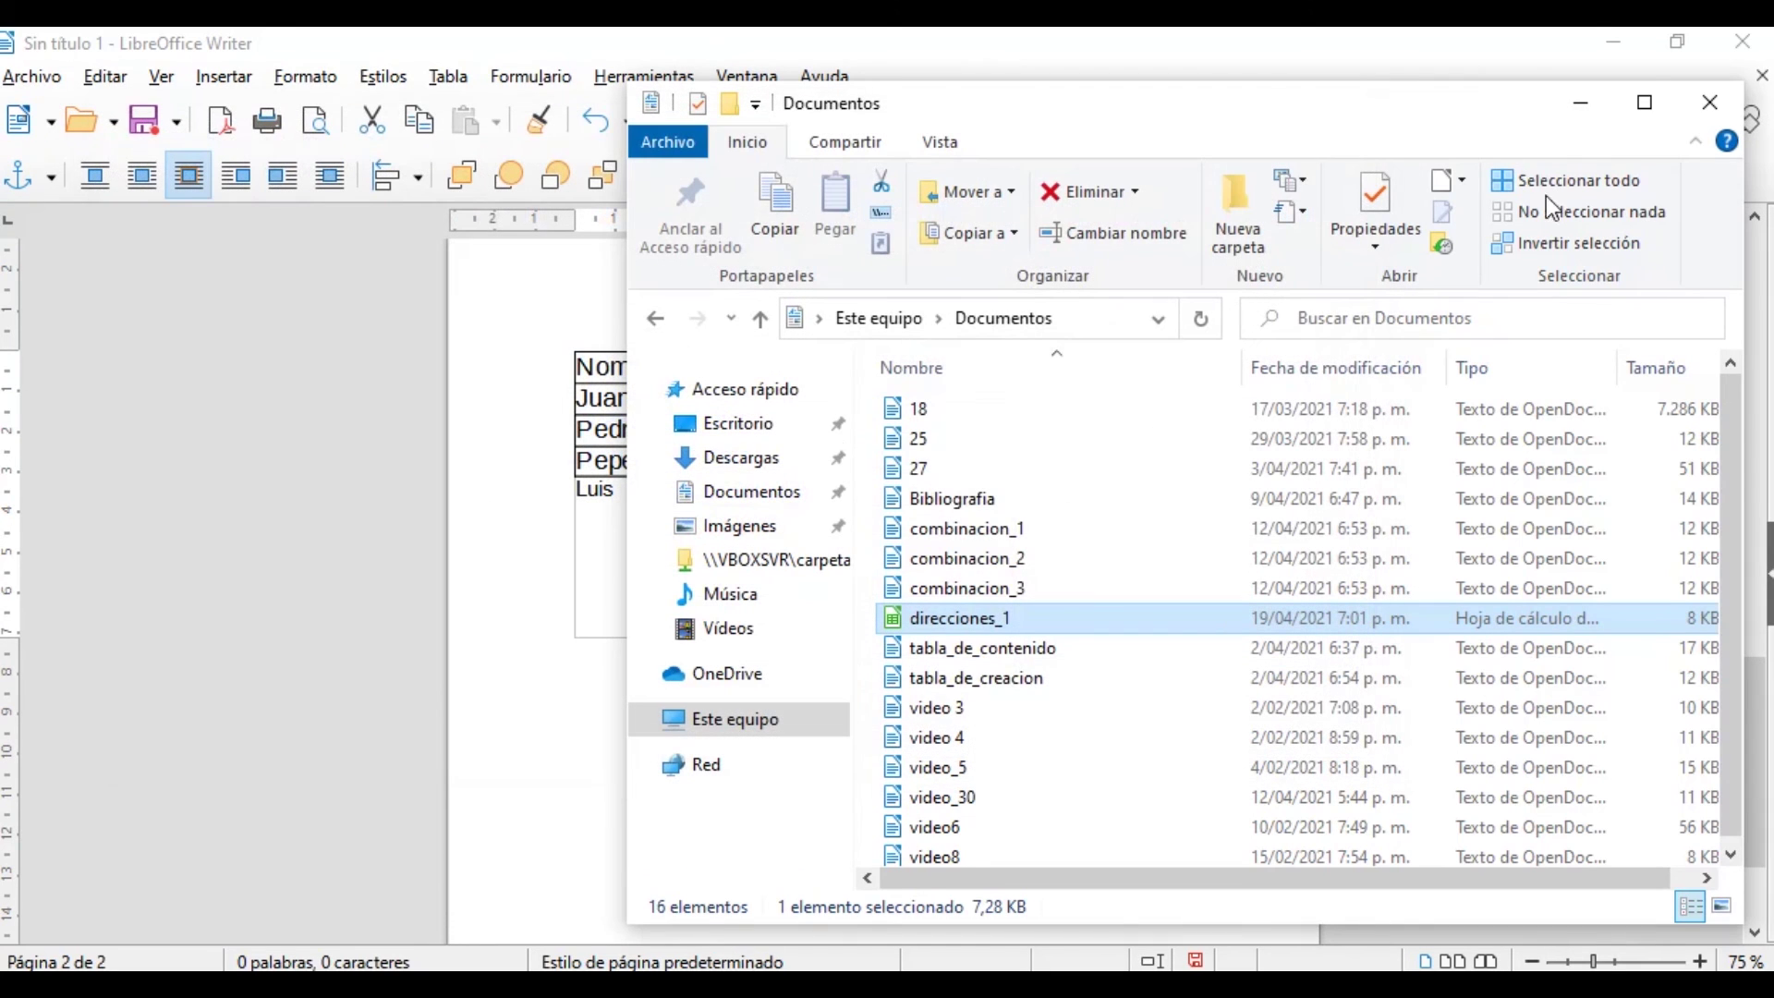
left_click(1710, 103)
left_click(804, 551)
Scroll up to show both address tables, select and deselect the upper one, and open Insertar
scroll(875, 661, "up", 1)
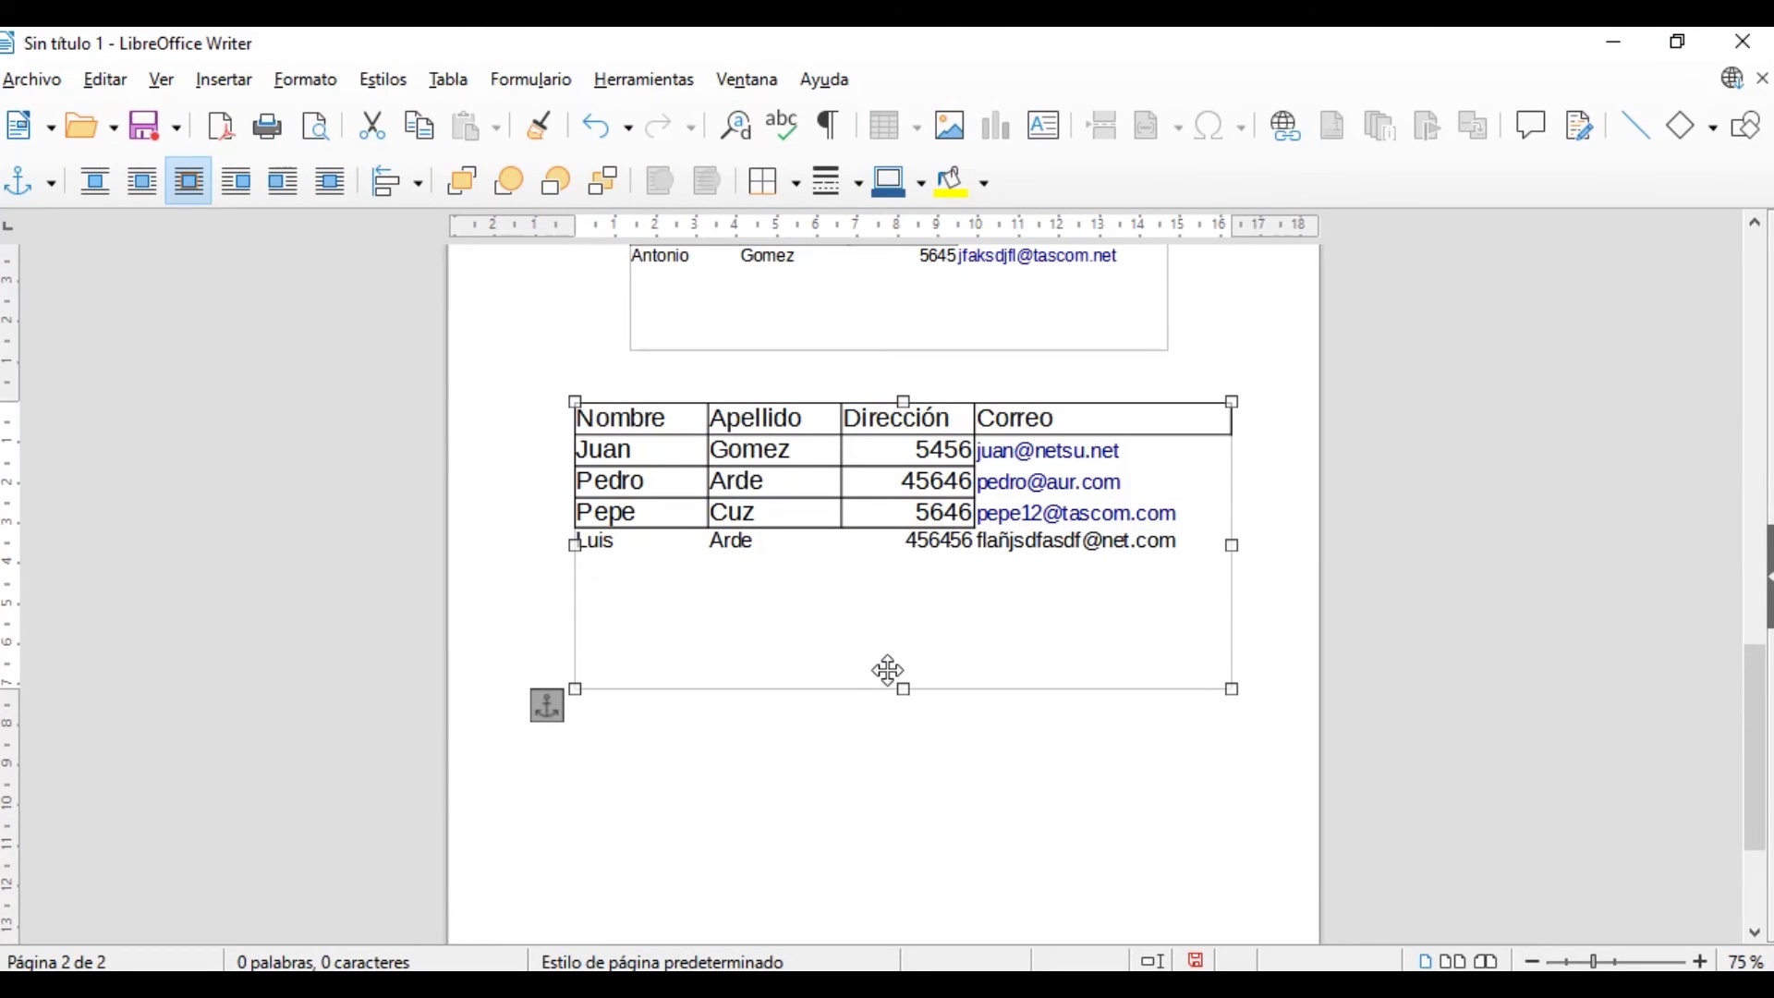
scroll(888, 670, "up", 2)
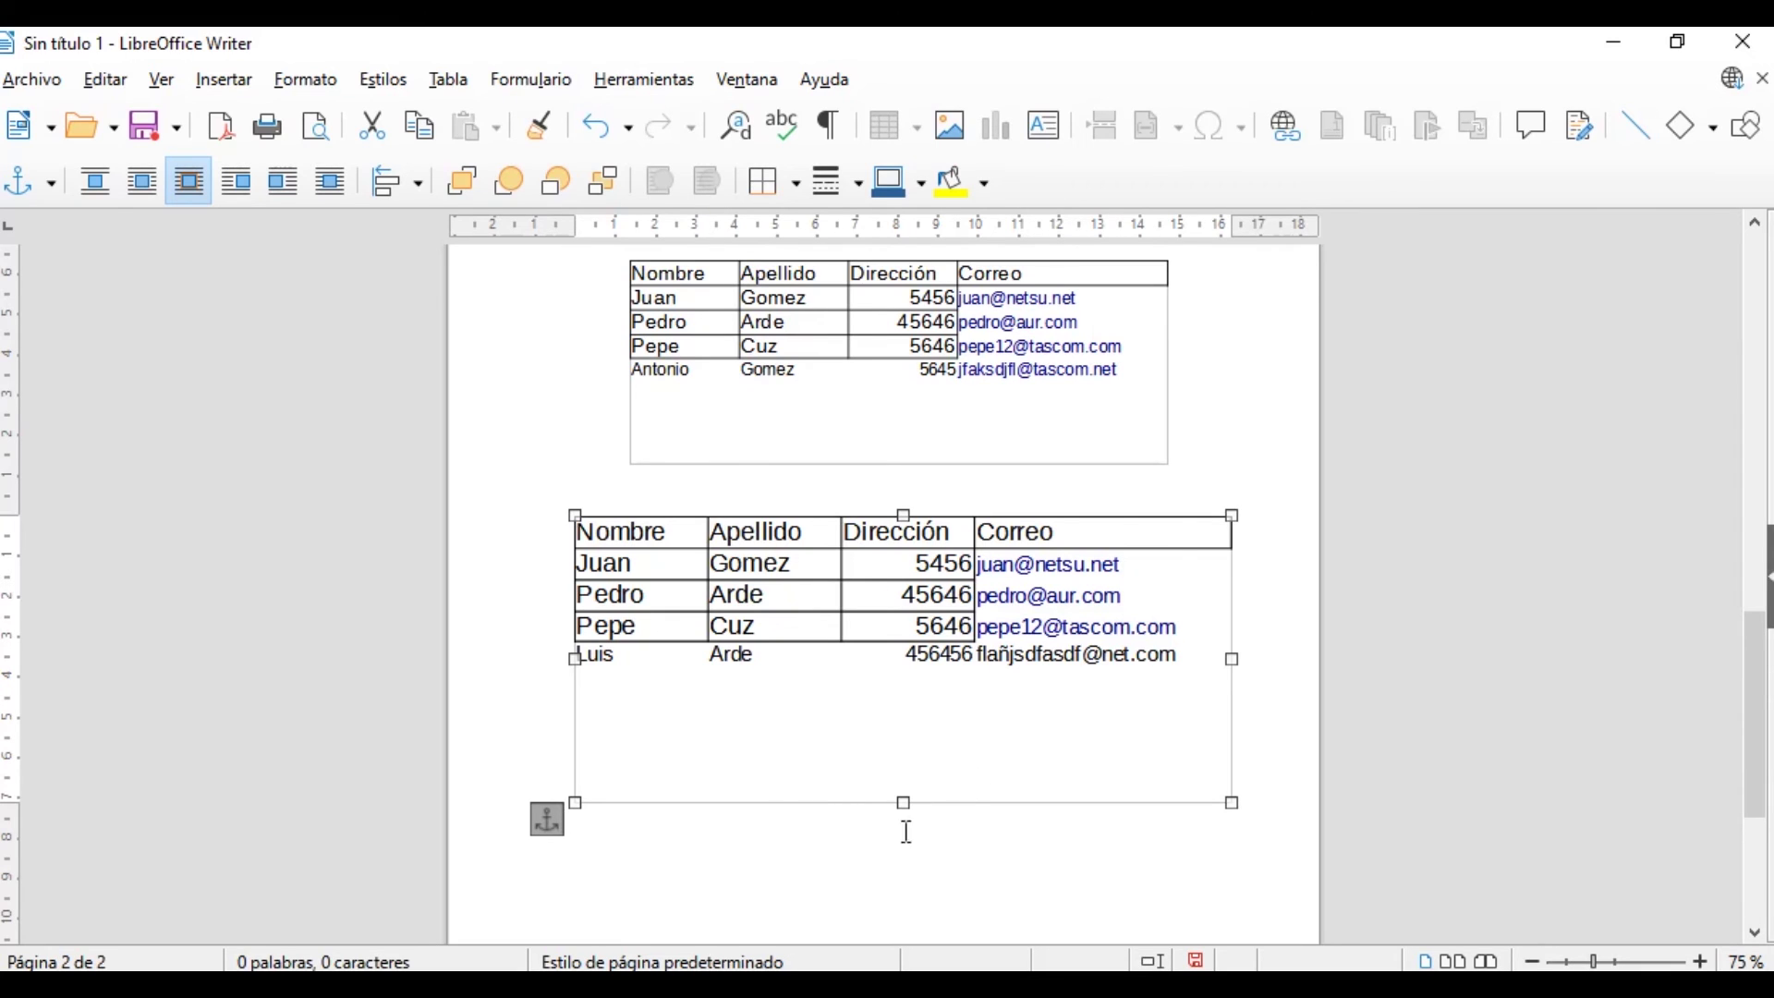
left_click(605, 836)
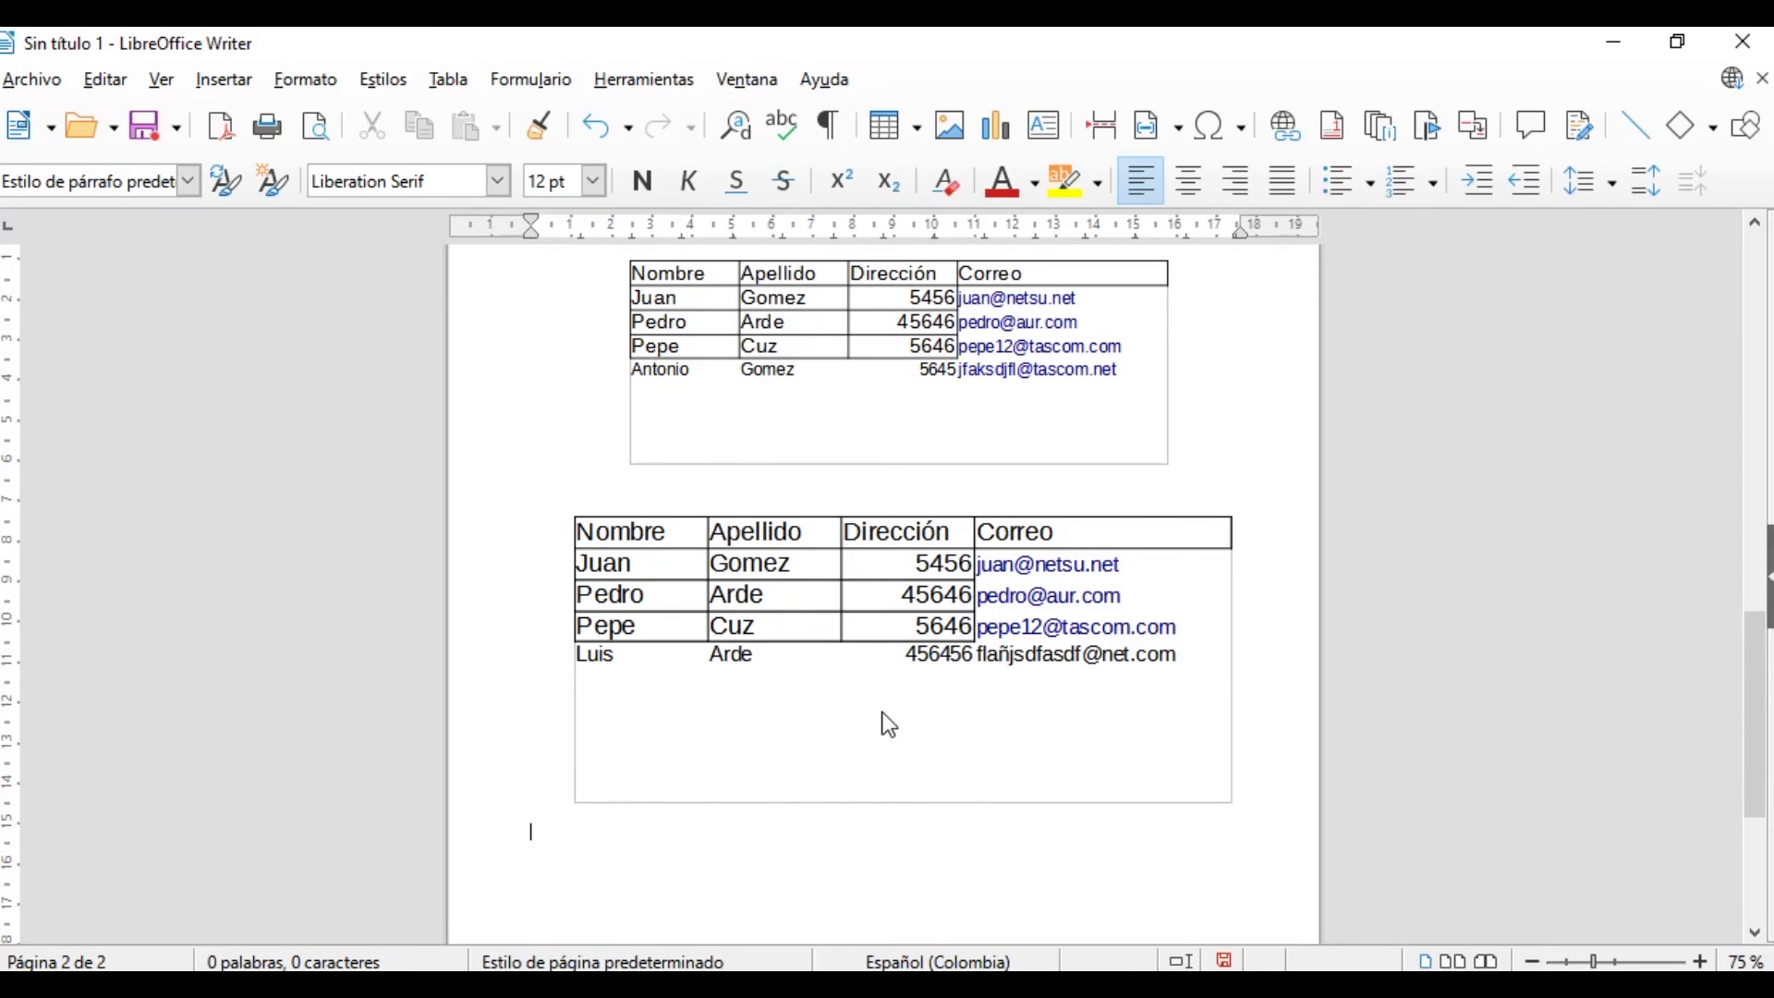
left_click(878, 408)
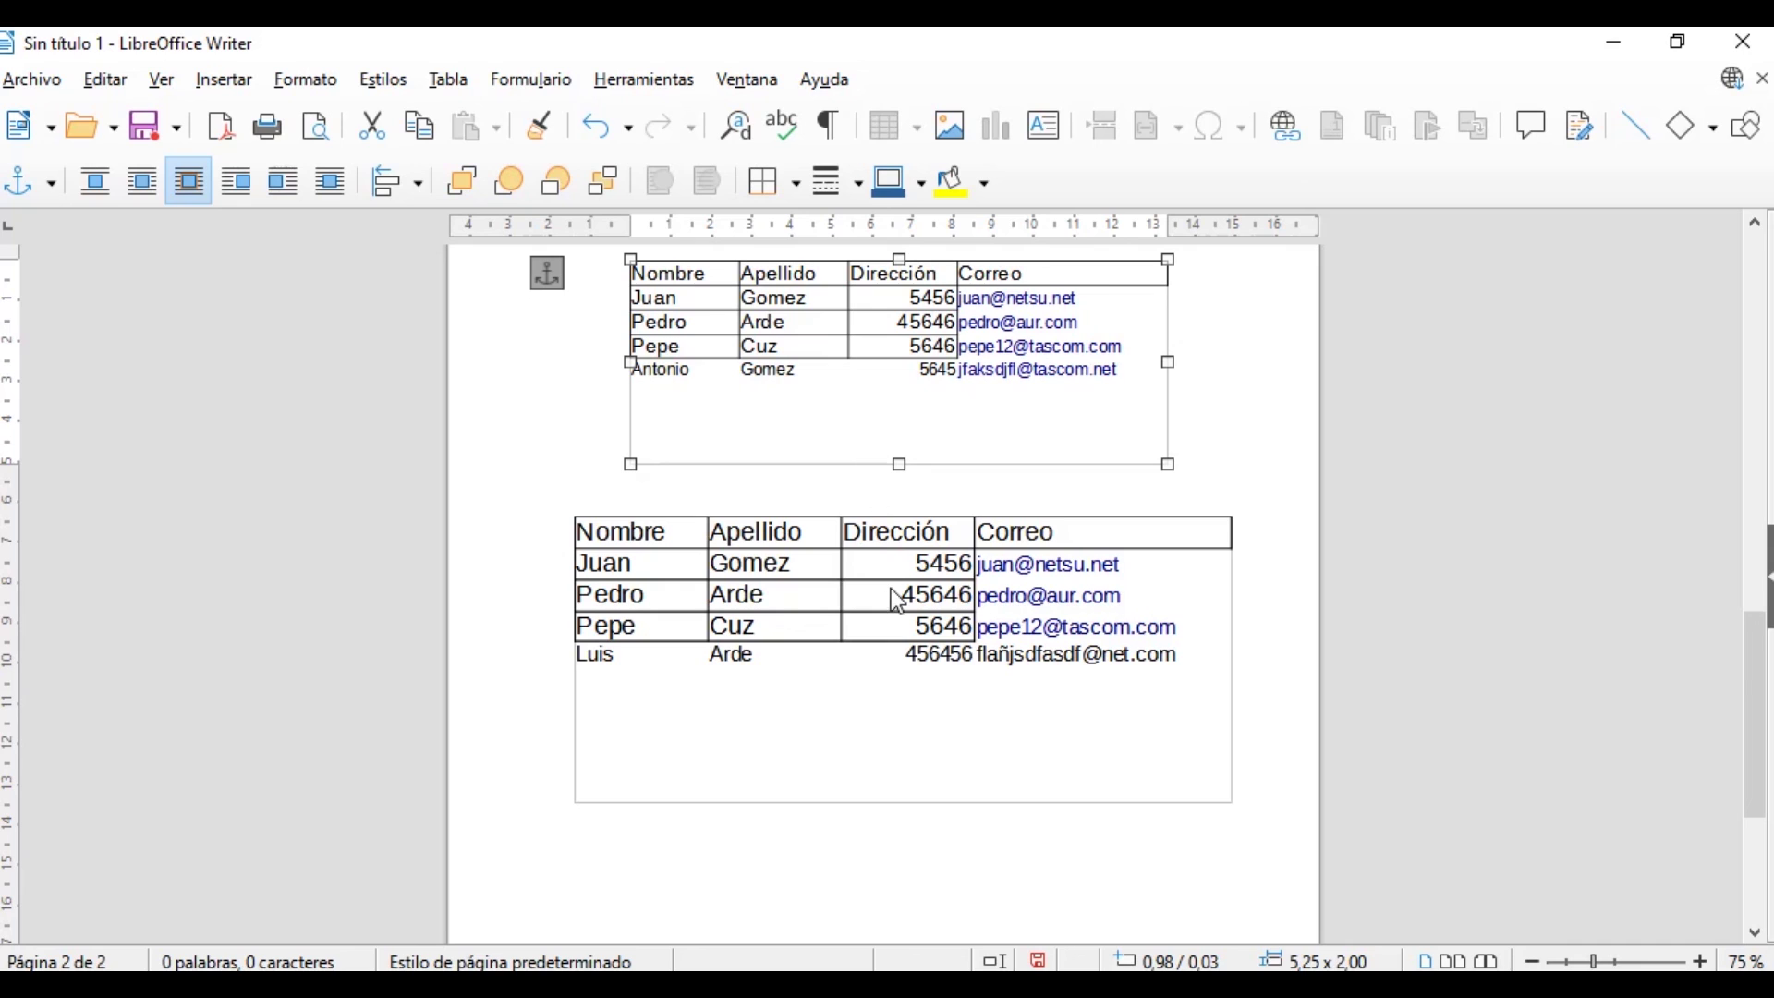
left_click(701, 877)
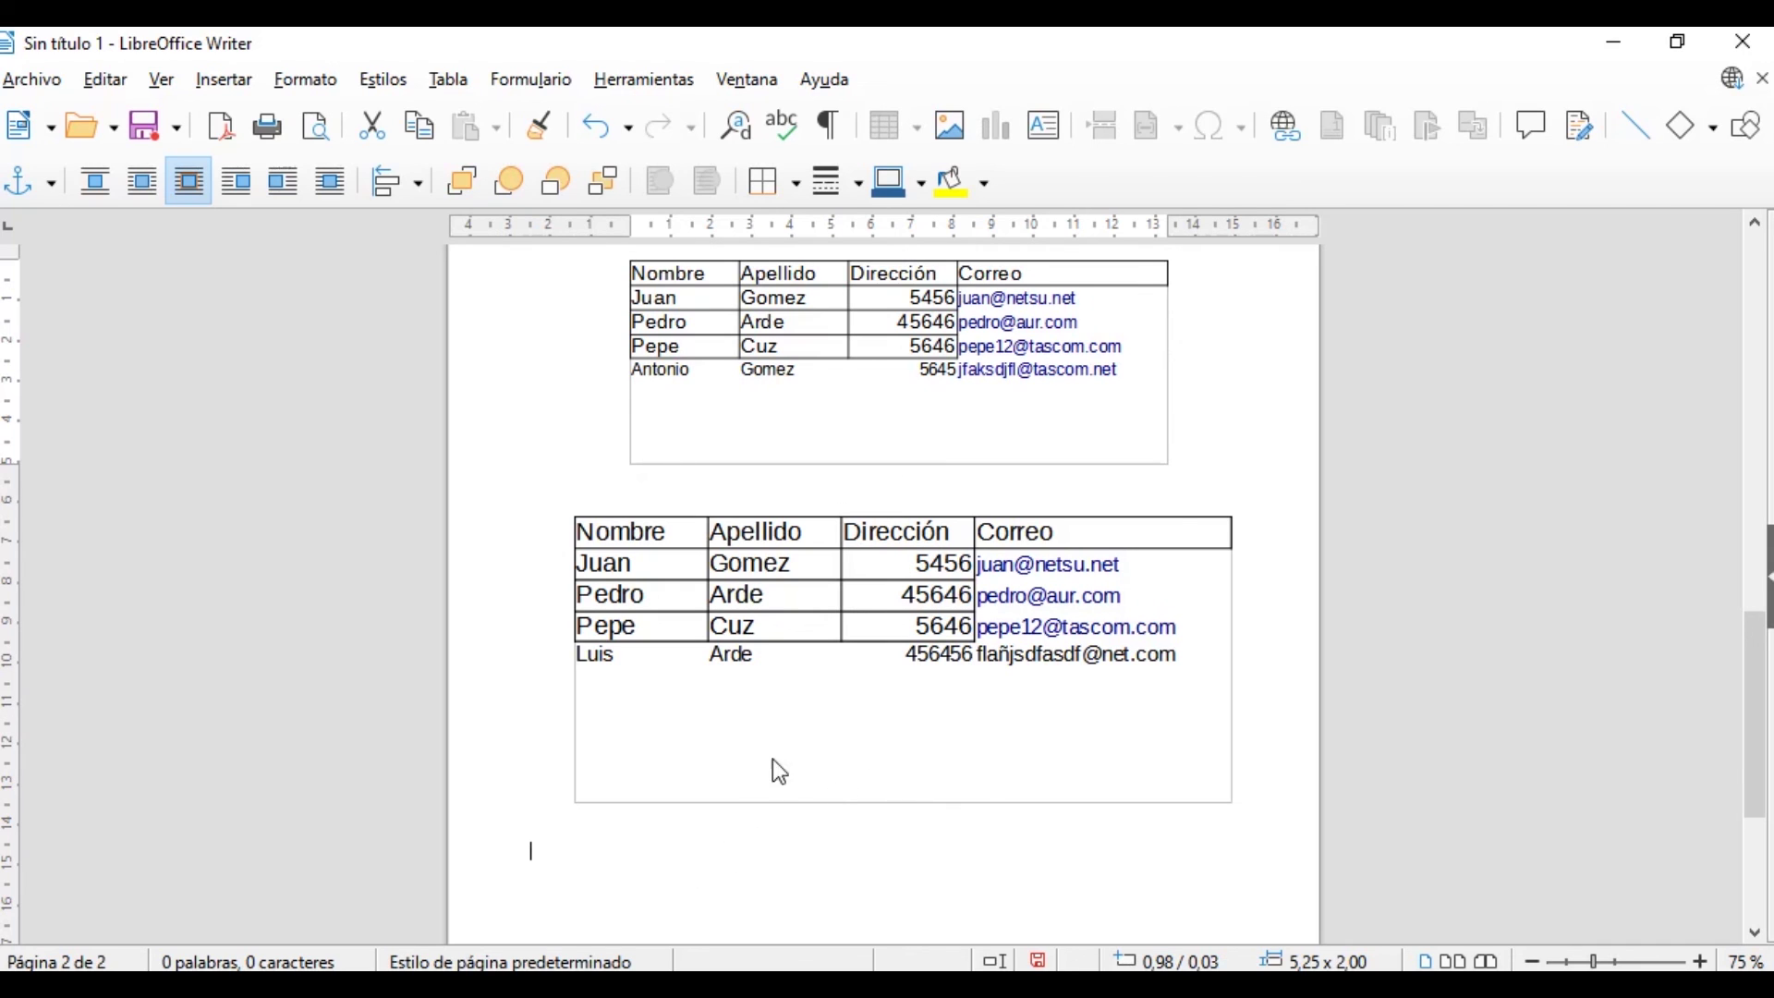
left_click(161, 79)
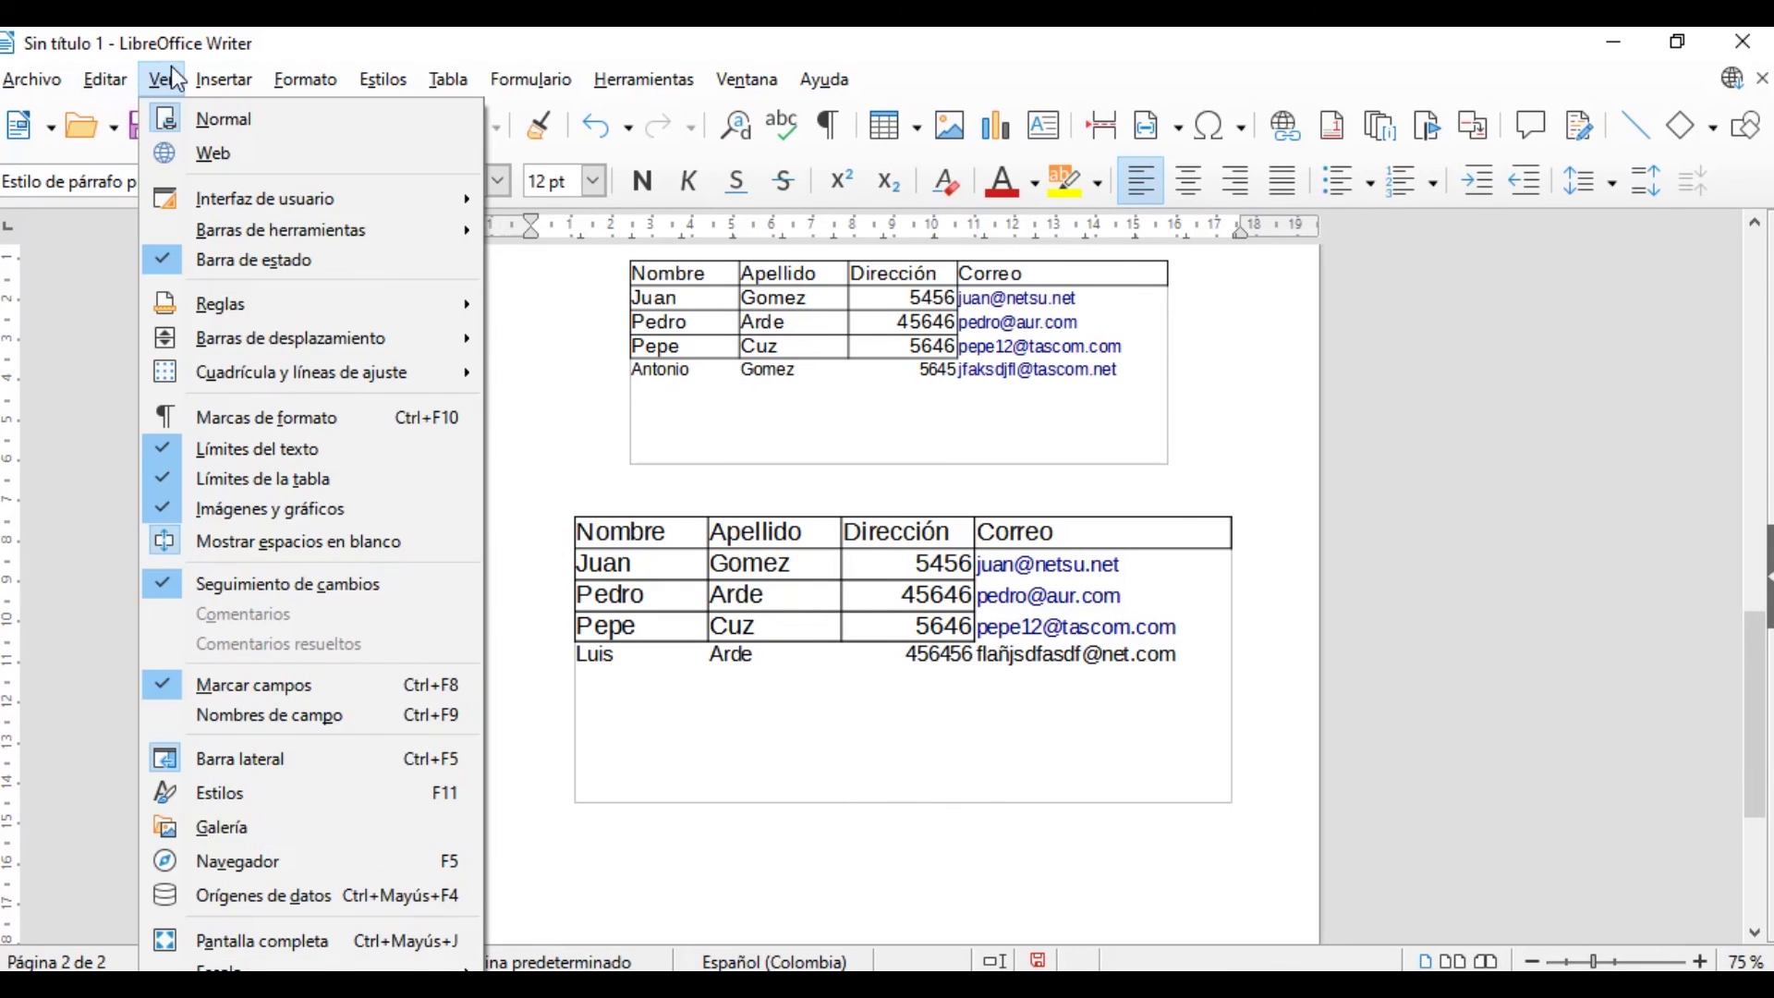
Choose Crear a partir de un archivo in the OLE Object dialog, then cancel and dismiss the Insertar menu
mouse_move(223, 80)
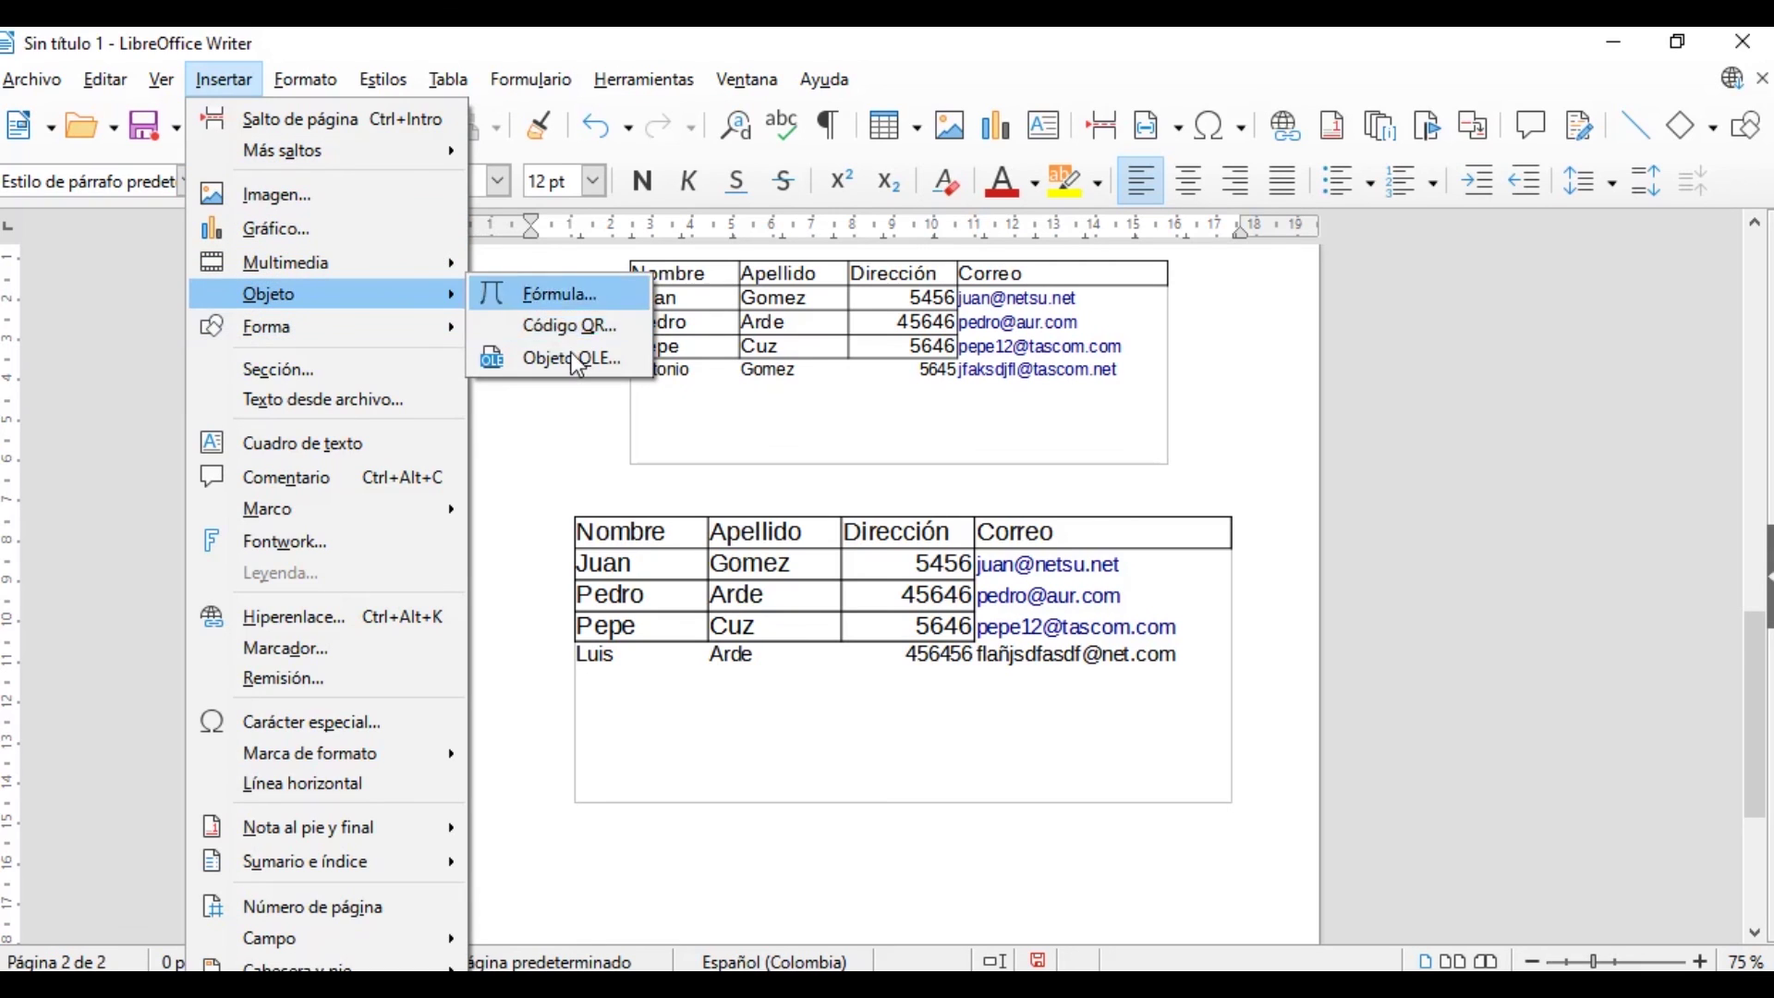
left_click(577, 367)
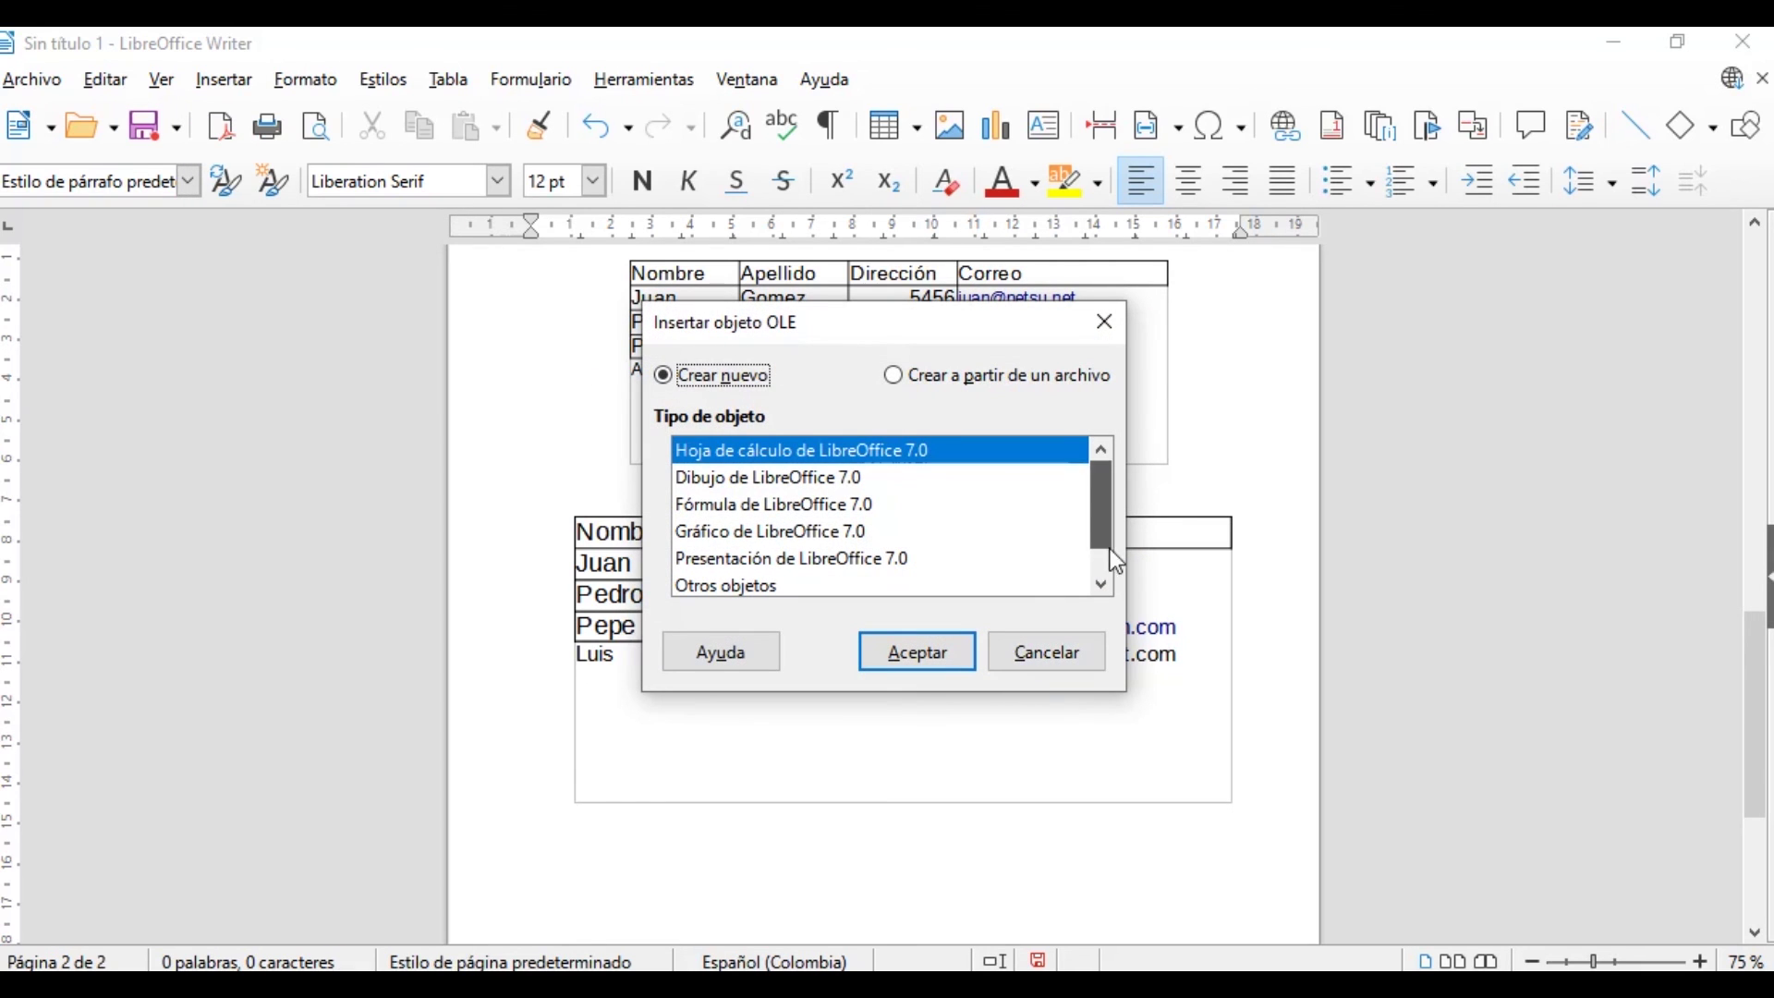
scroll(1113, 565, "down", 1)
scroll(1125, 518, "up", 1)
scroll(1107, 518, "down", 1)
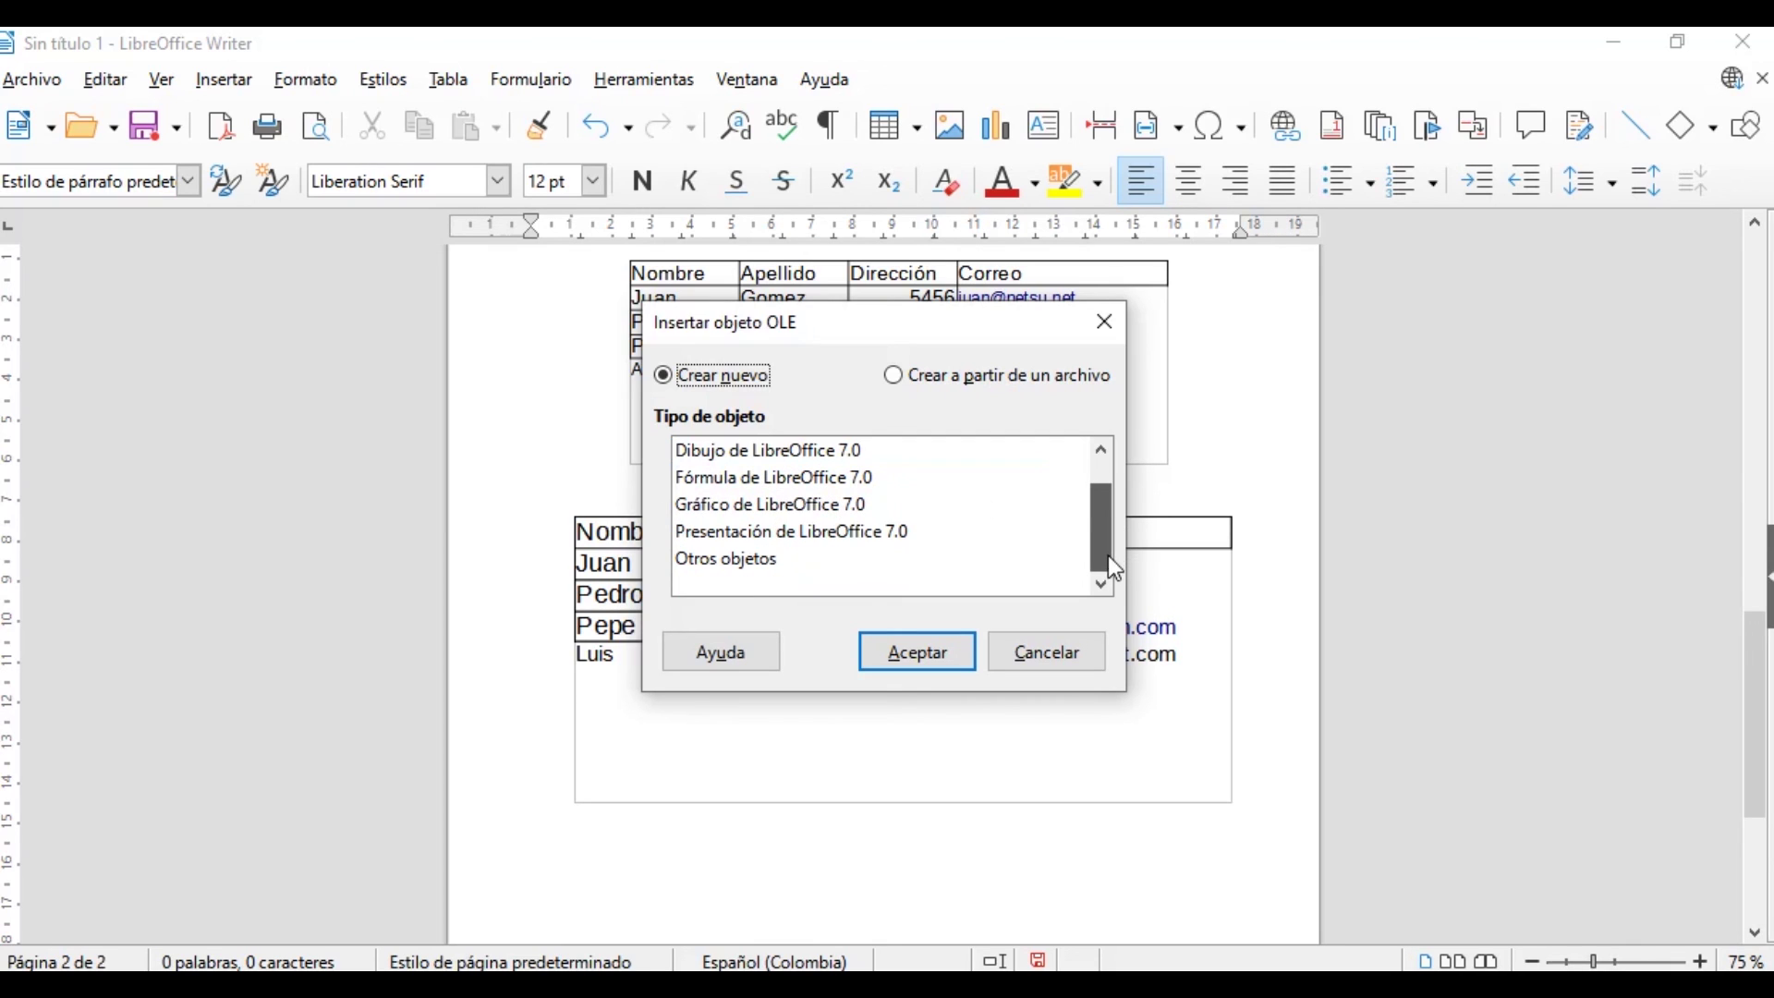
left_click(905, 375)
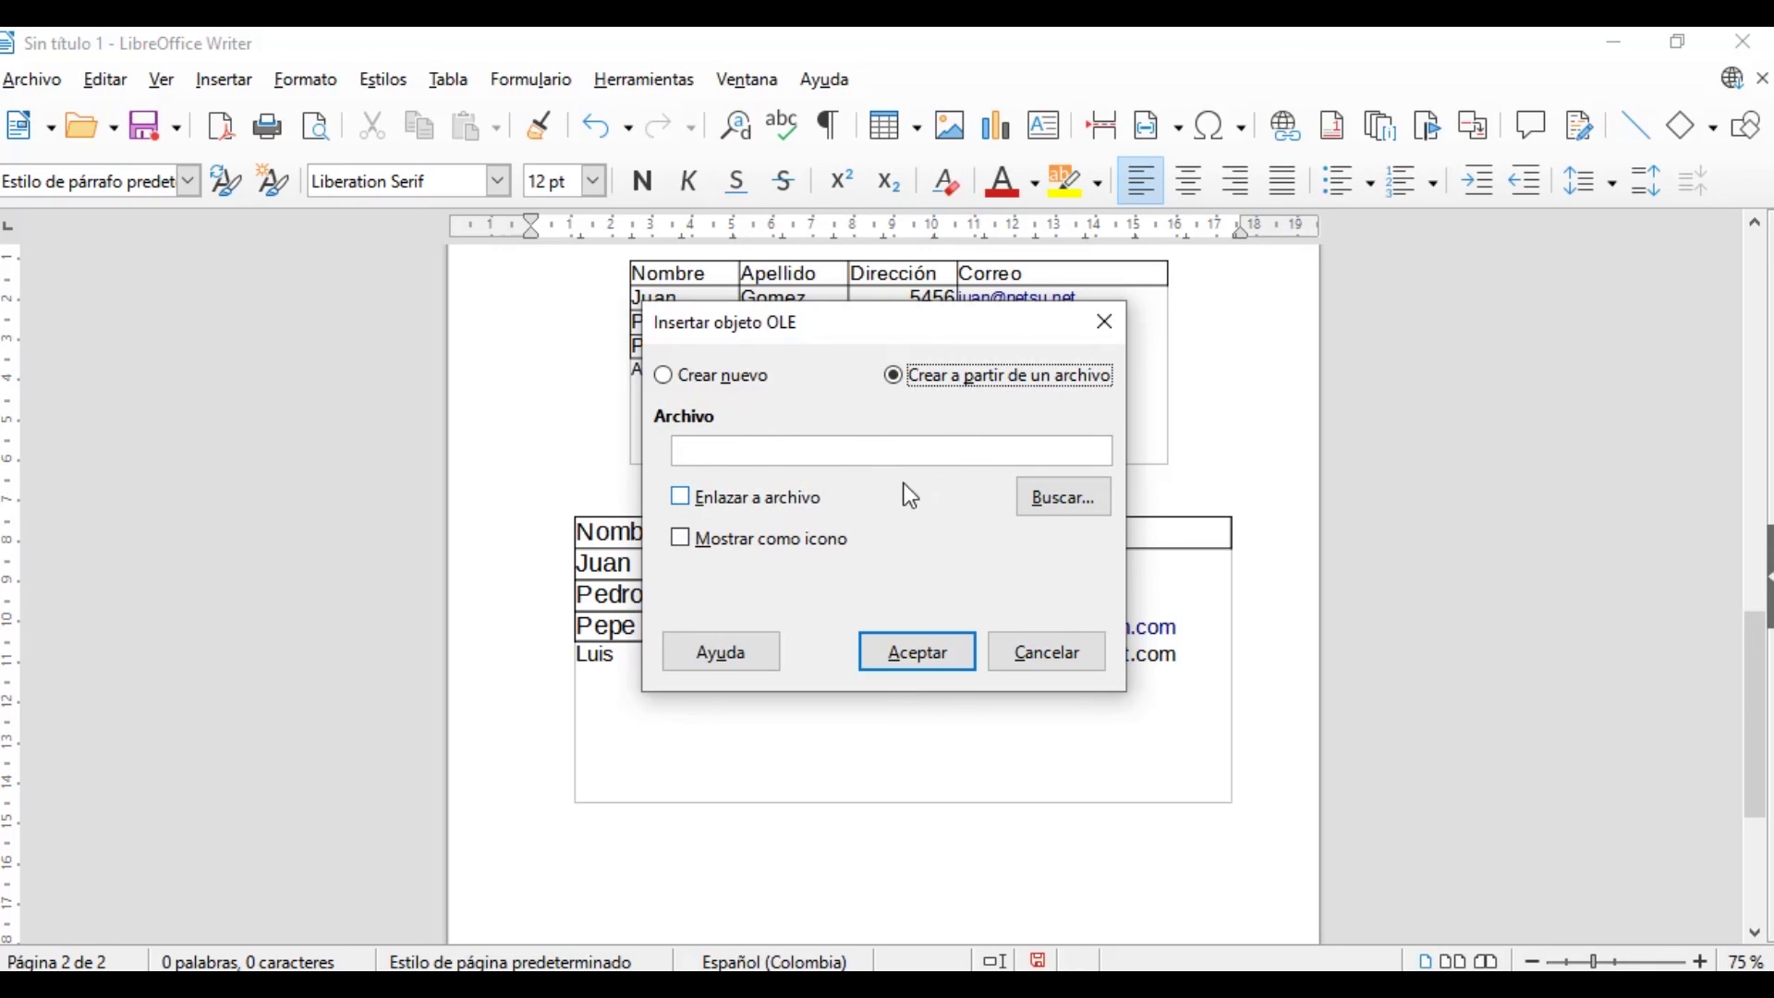
left_click(1072, 654)
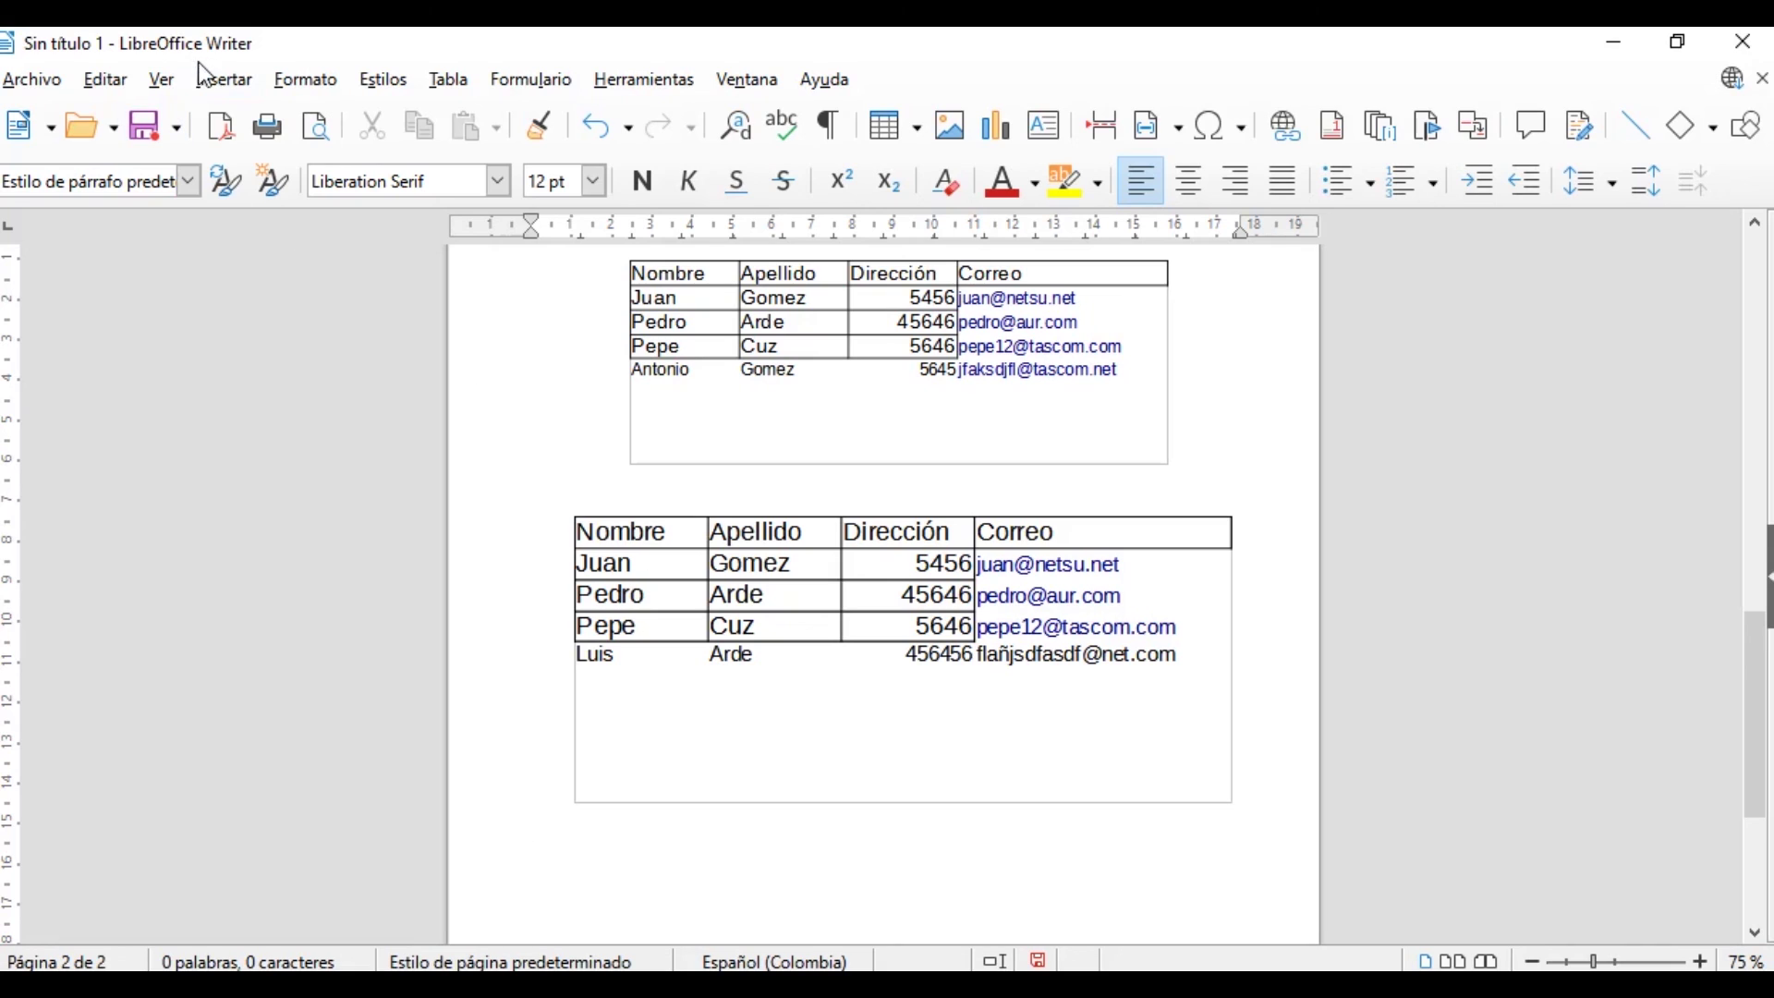
left_click(222, 81)
mouse_move(425, 305)
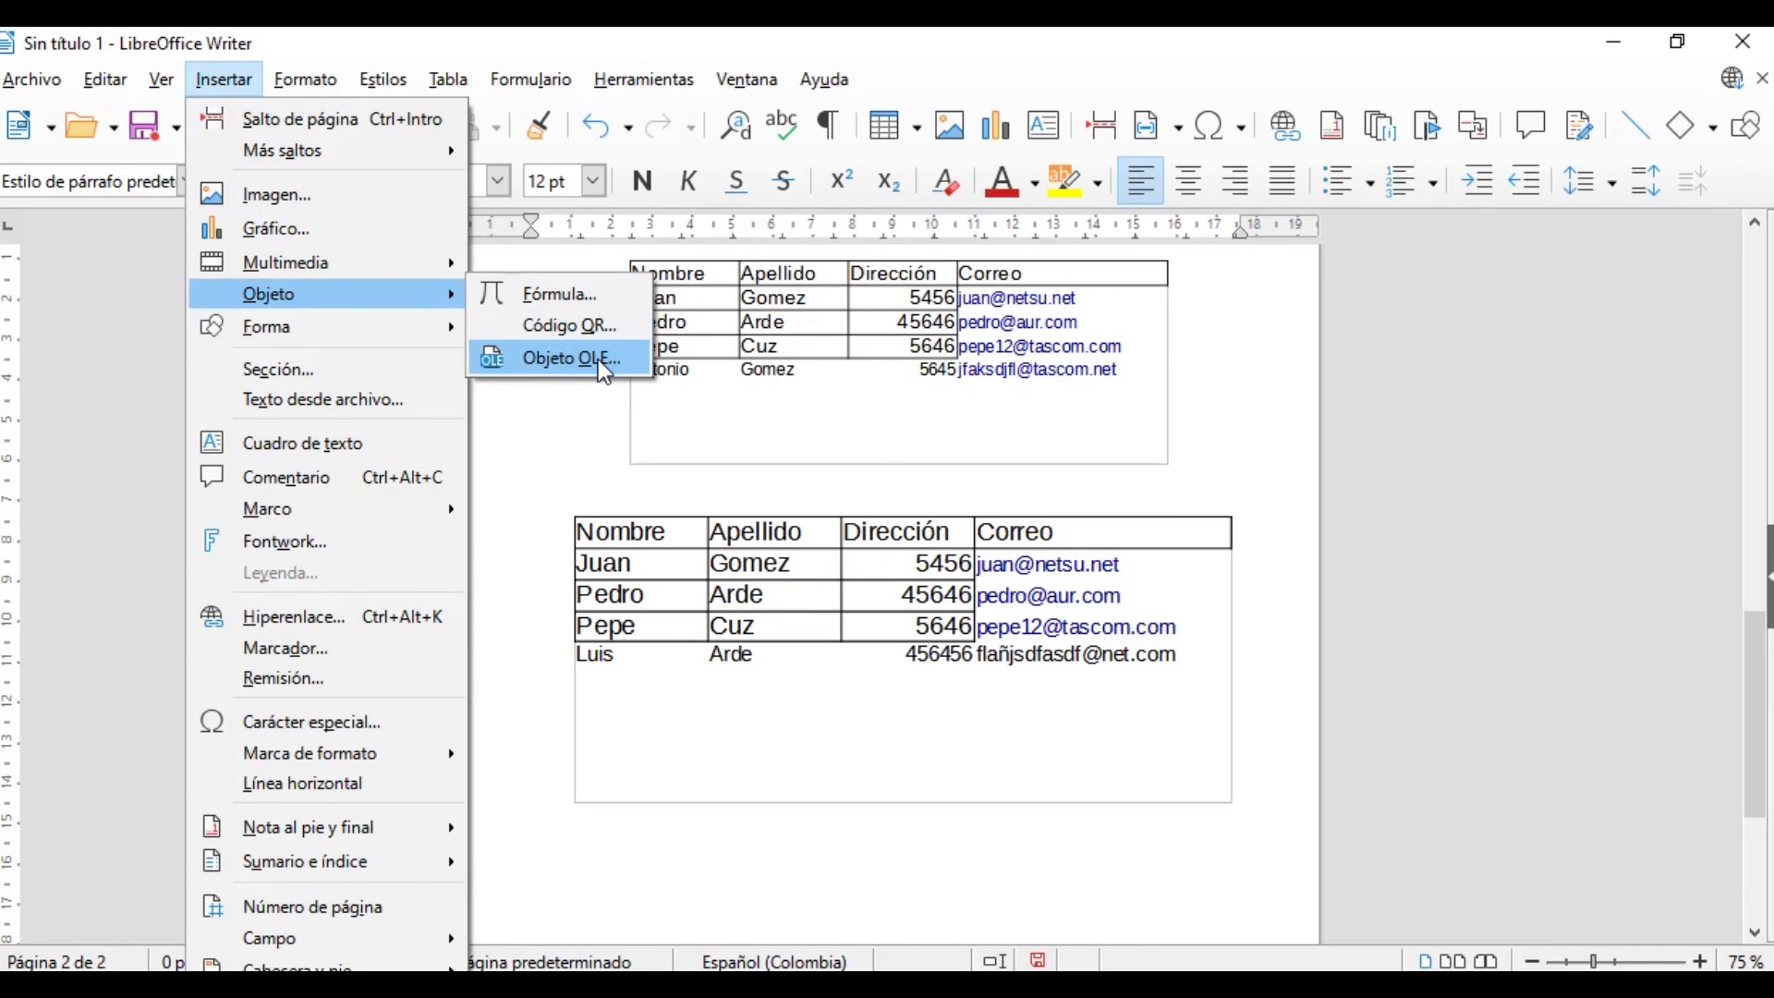
left_click(704, 838)
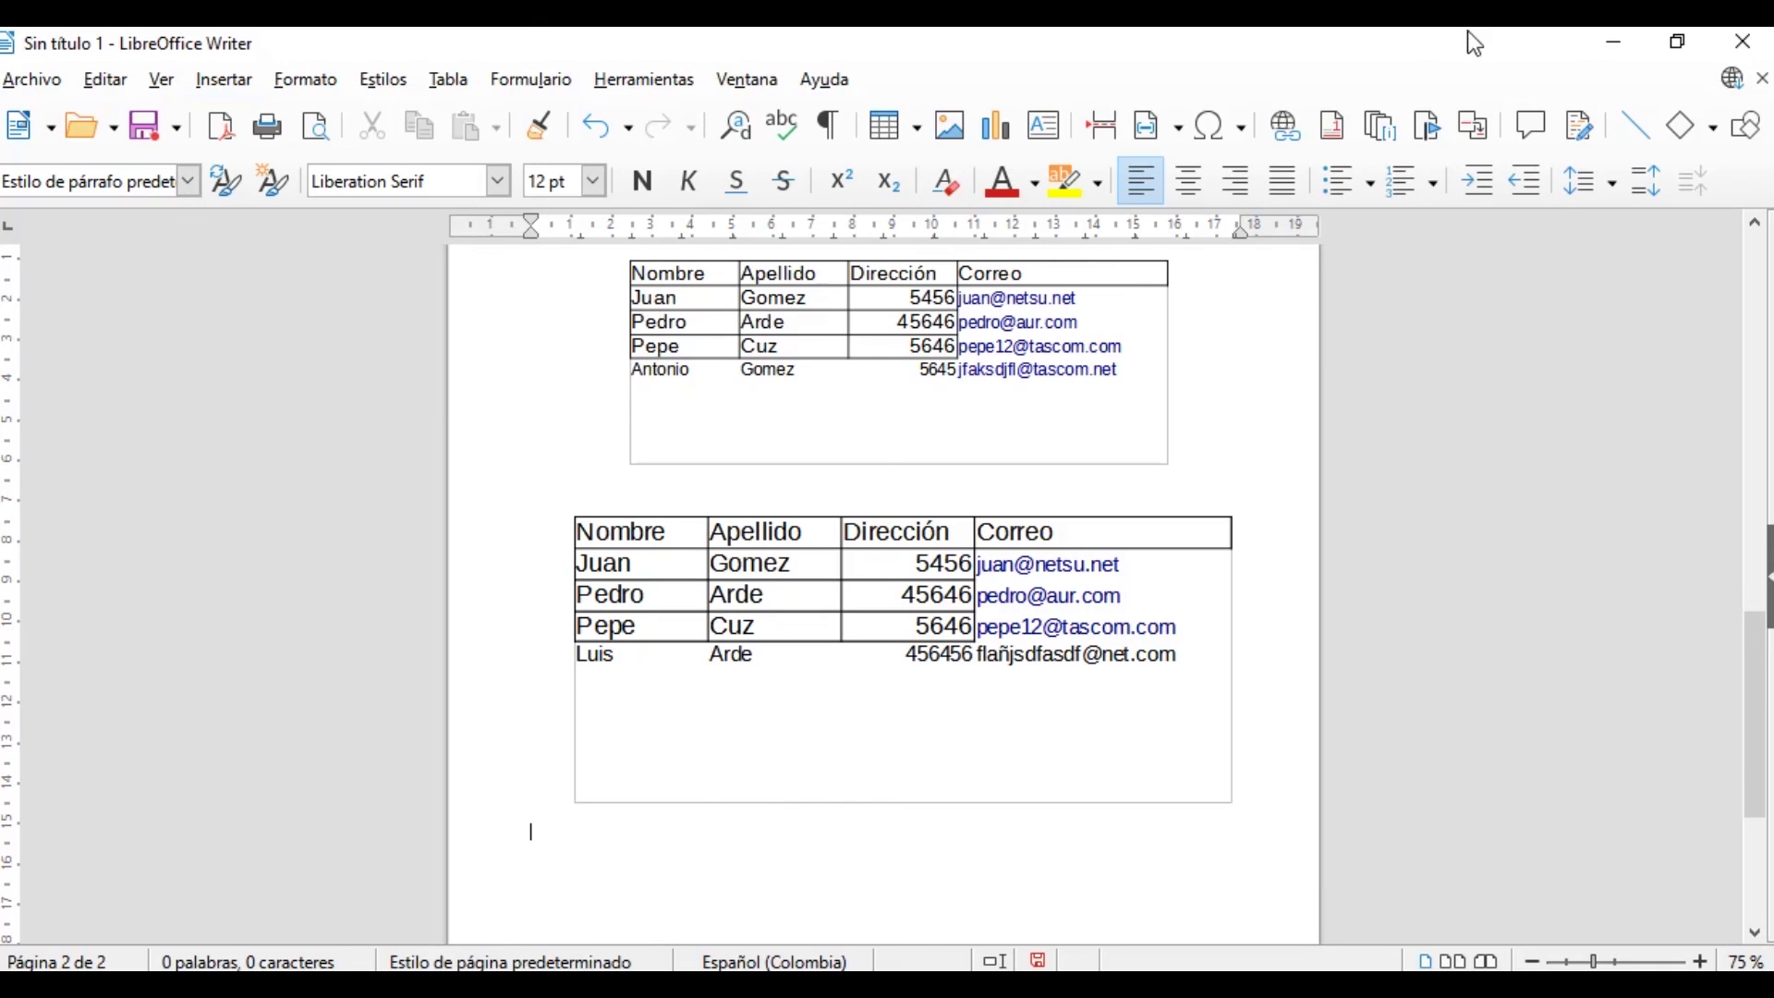